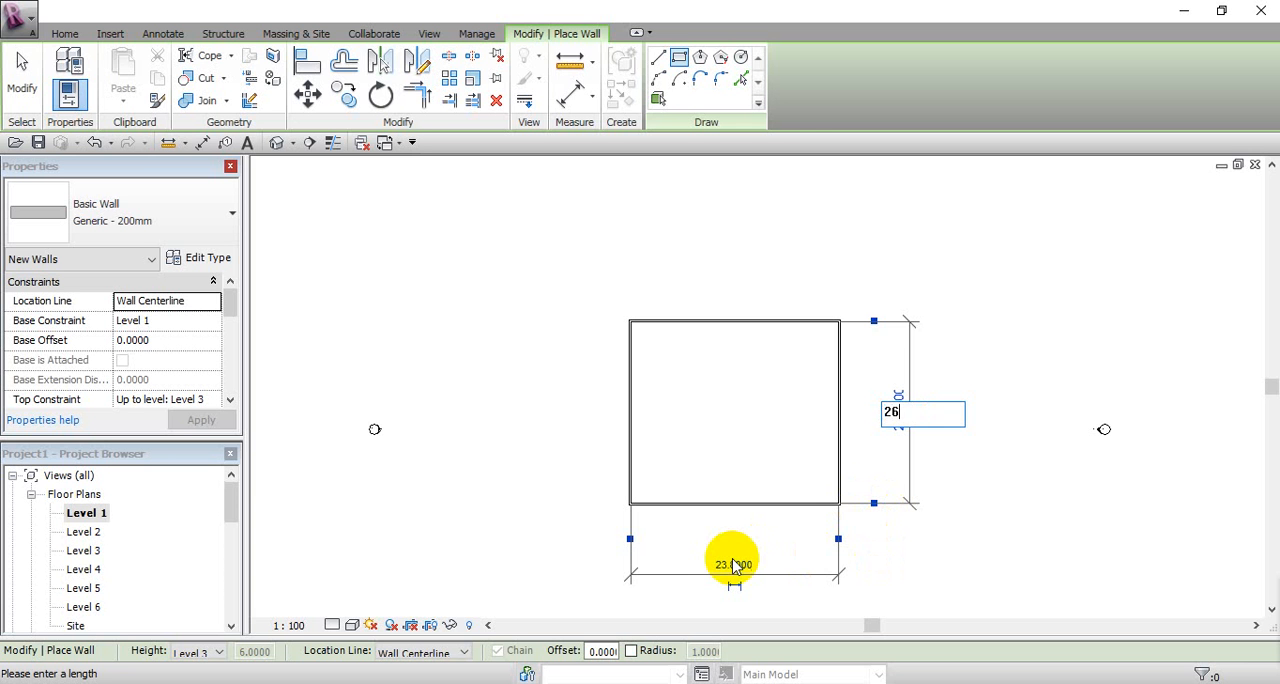
Step: Set the rectangular wall outline to 26 in the vertical direction and 43 in the horizontal direction, finishing wall placement
left_click(733, 565)
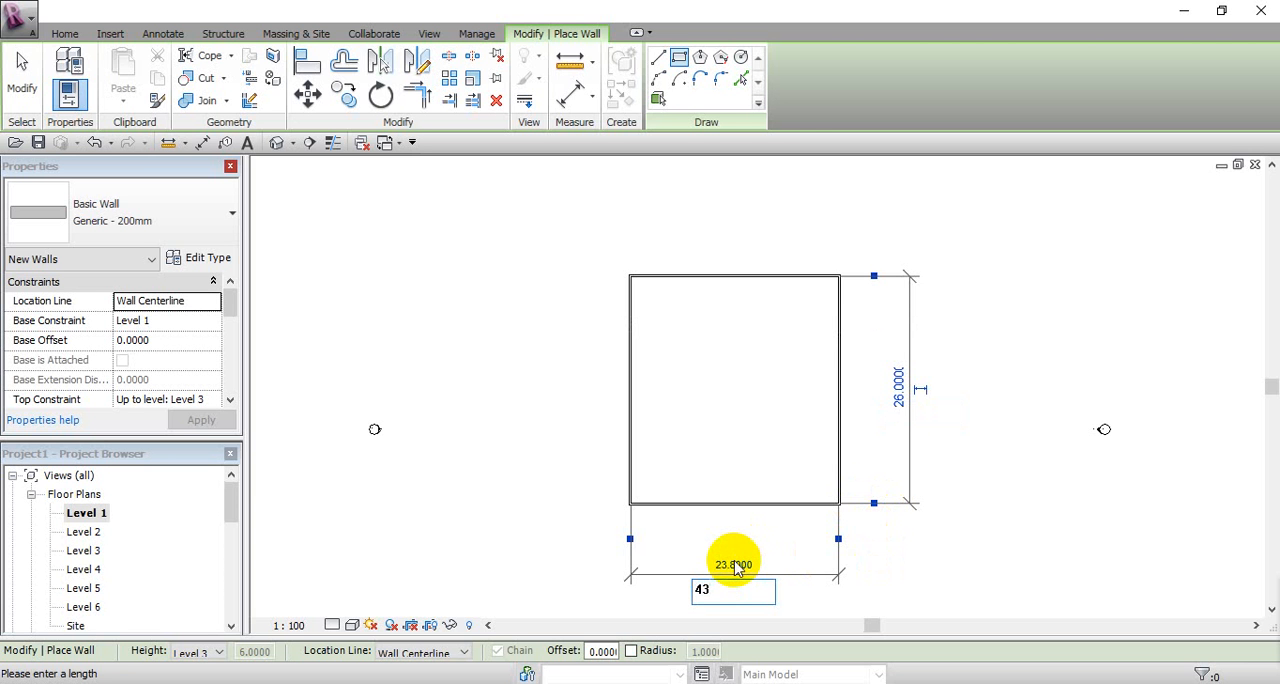
key("Return")
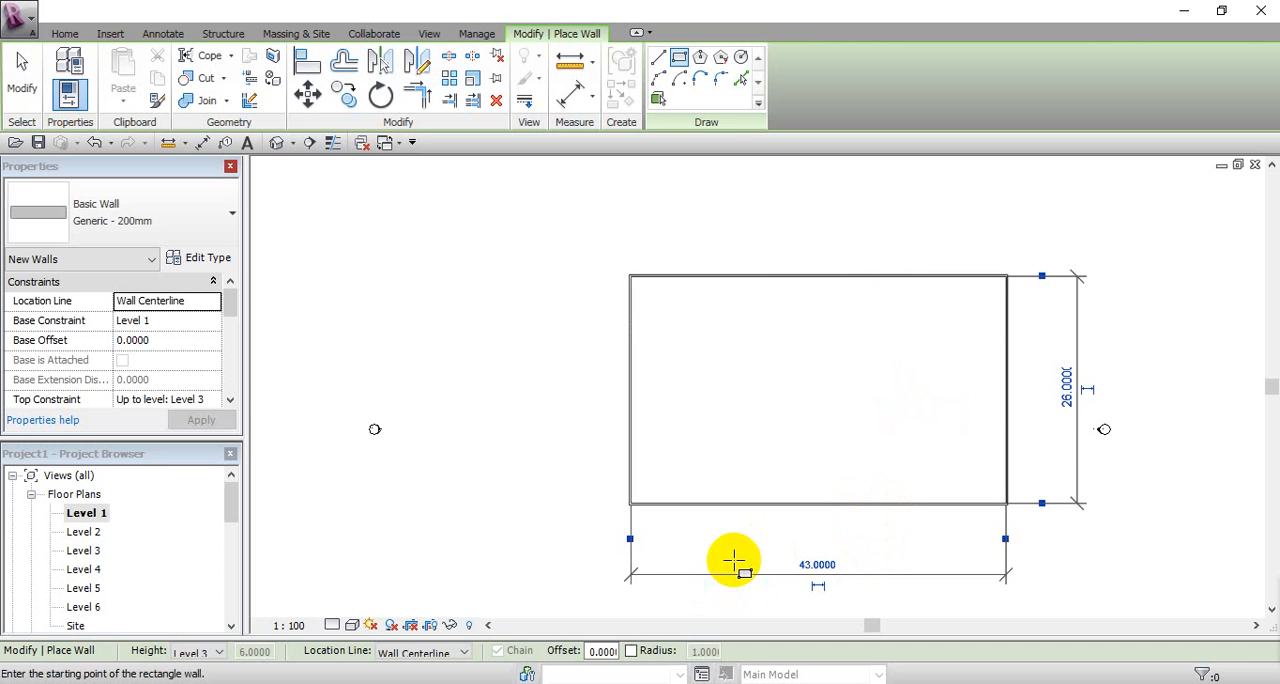
left_click(22, 68)
Step: Create a floor on Level 1 whose boundary follows the whole chain of rectangular walls
left_click(391, 58)
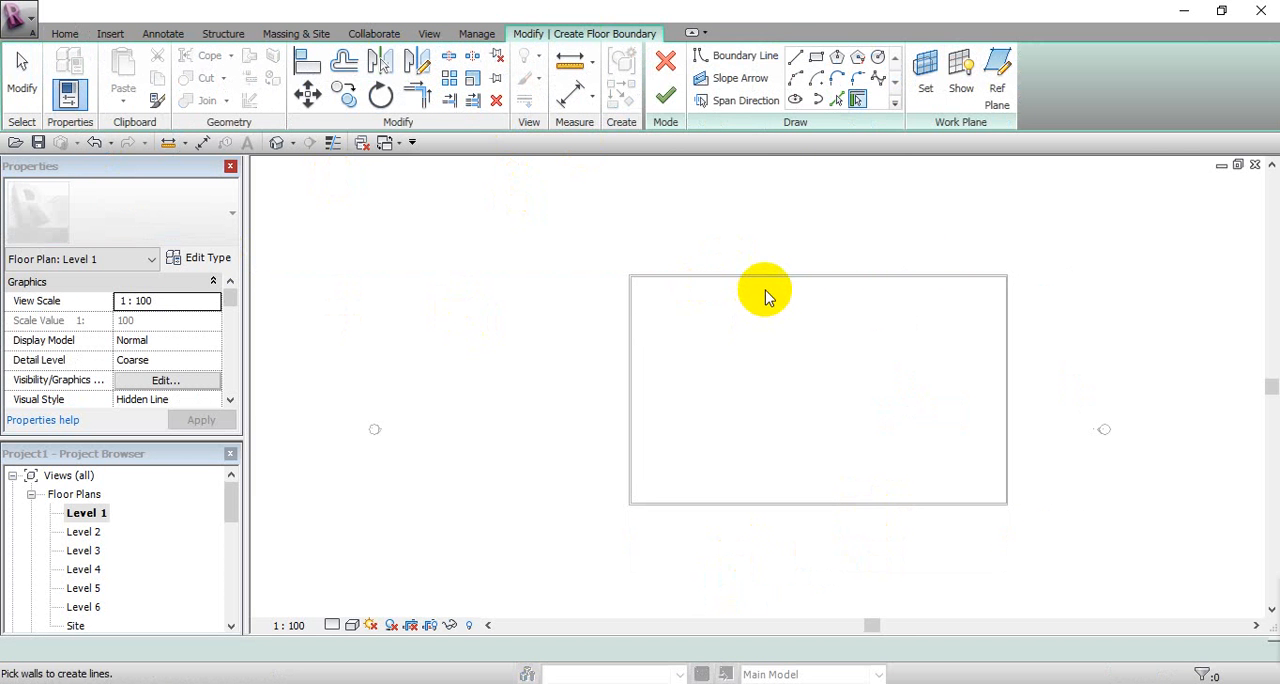
key("Tab")
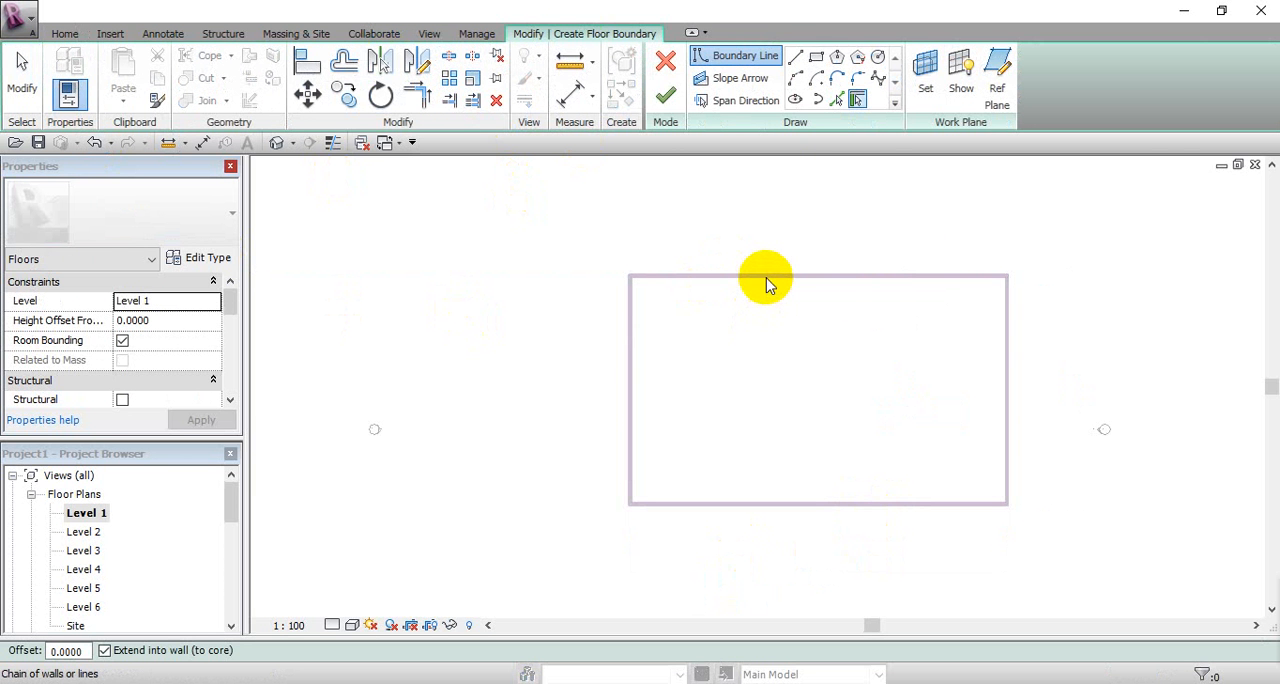
scroll(767, 285, "up", 3)
left_click(836, 269)
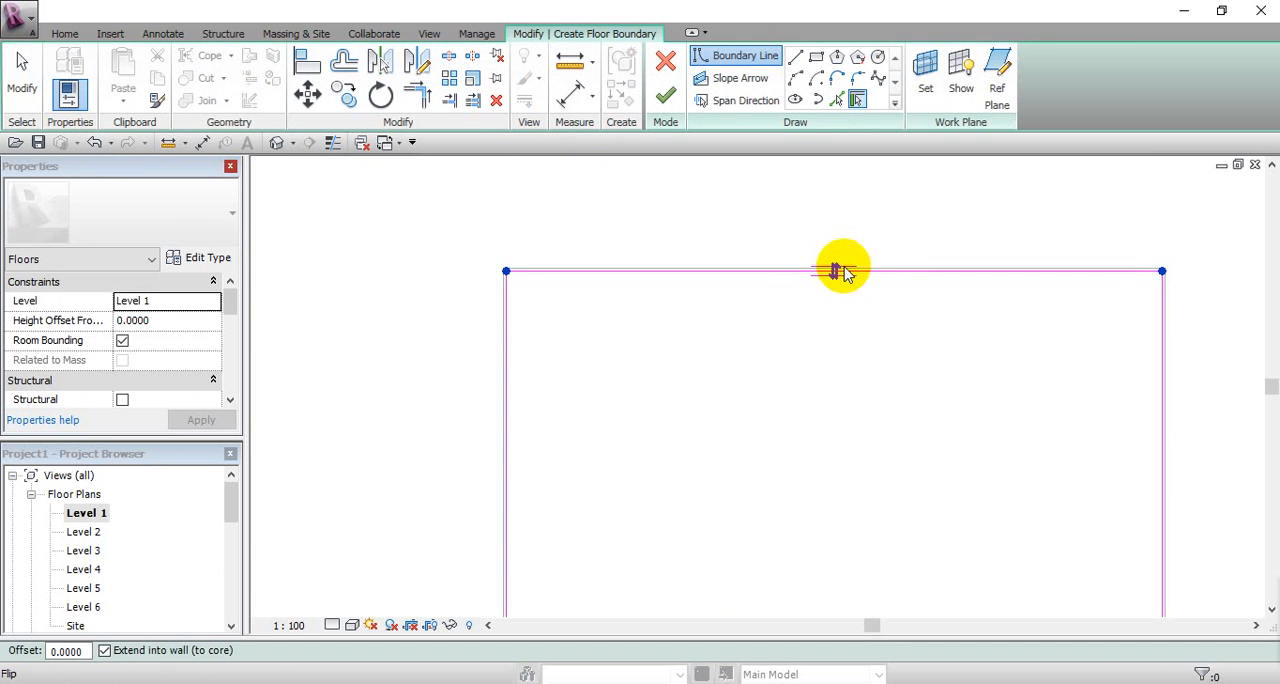
left_click(665, 100)
left_click(377, 386)
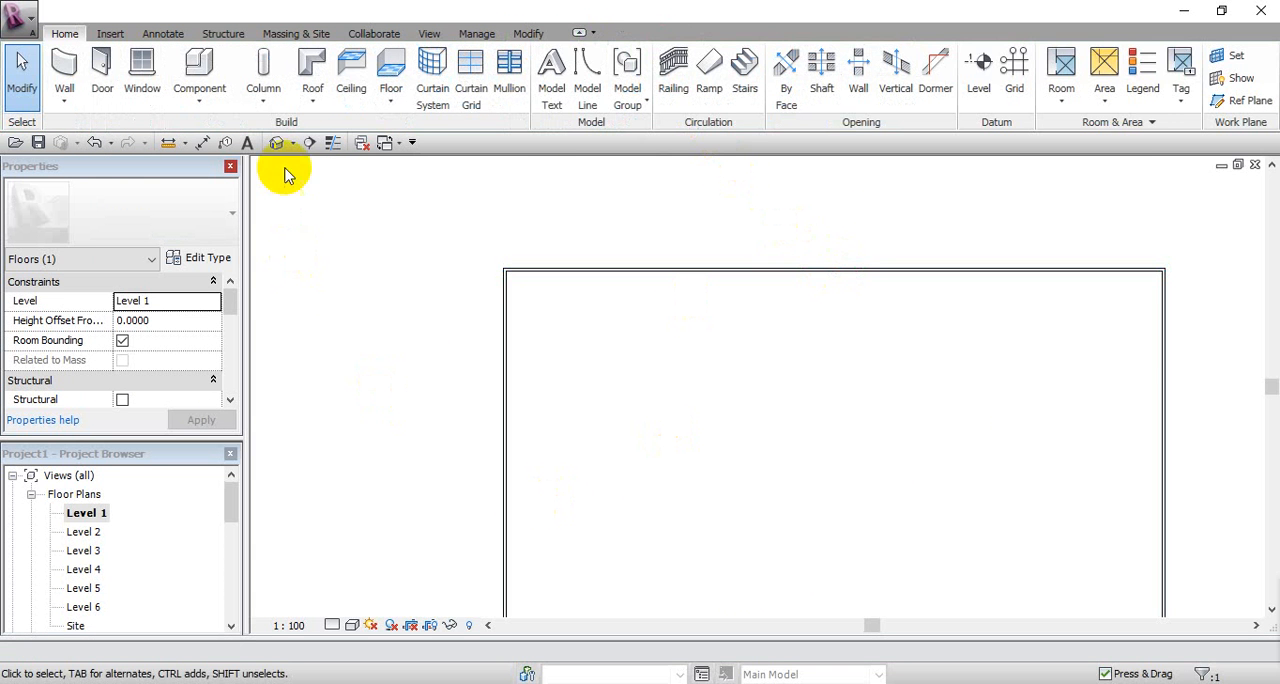
Step: Show the model in the default 3D view with the Shaded with Edges visual style
left_click(277, 143)
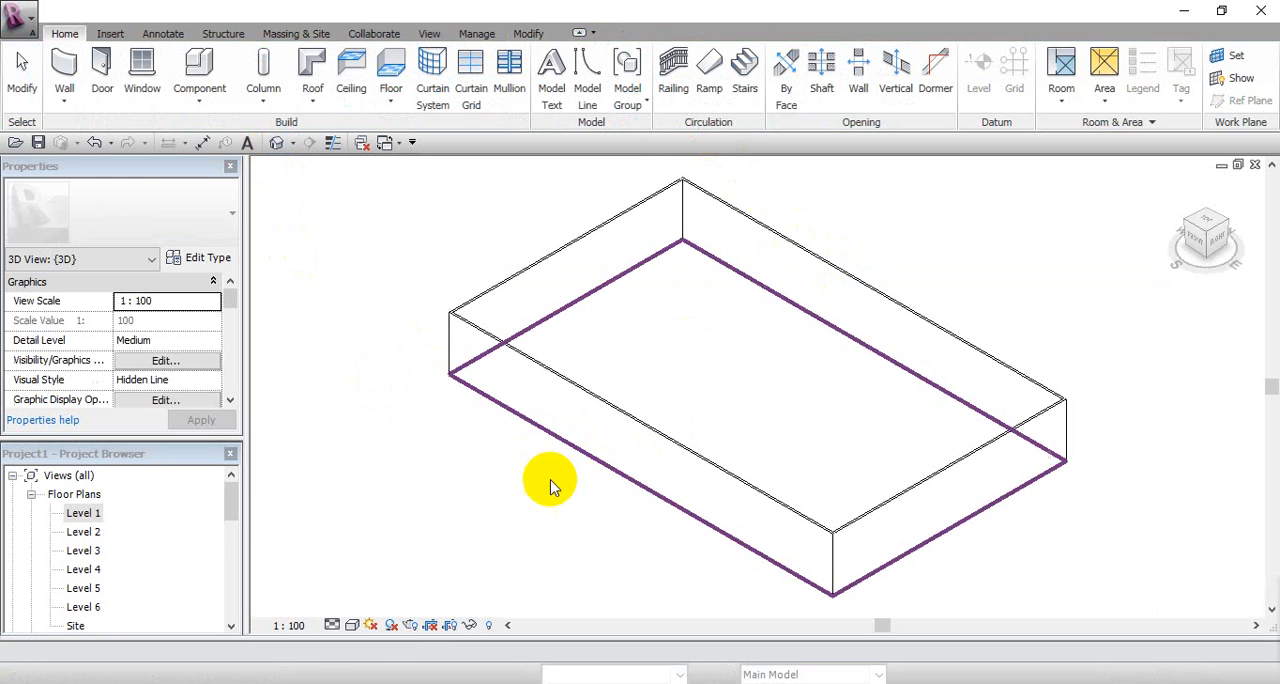
left_click(352, 625)
left_click(373, 568)
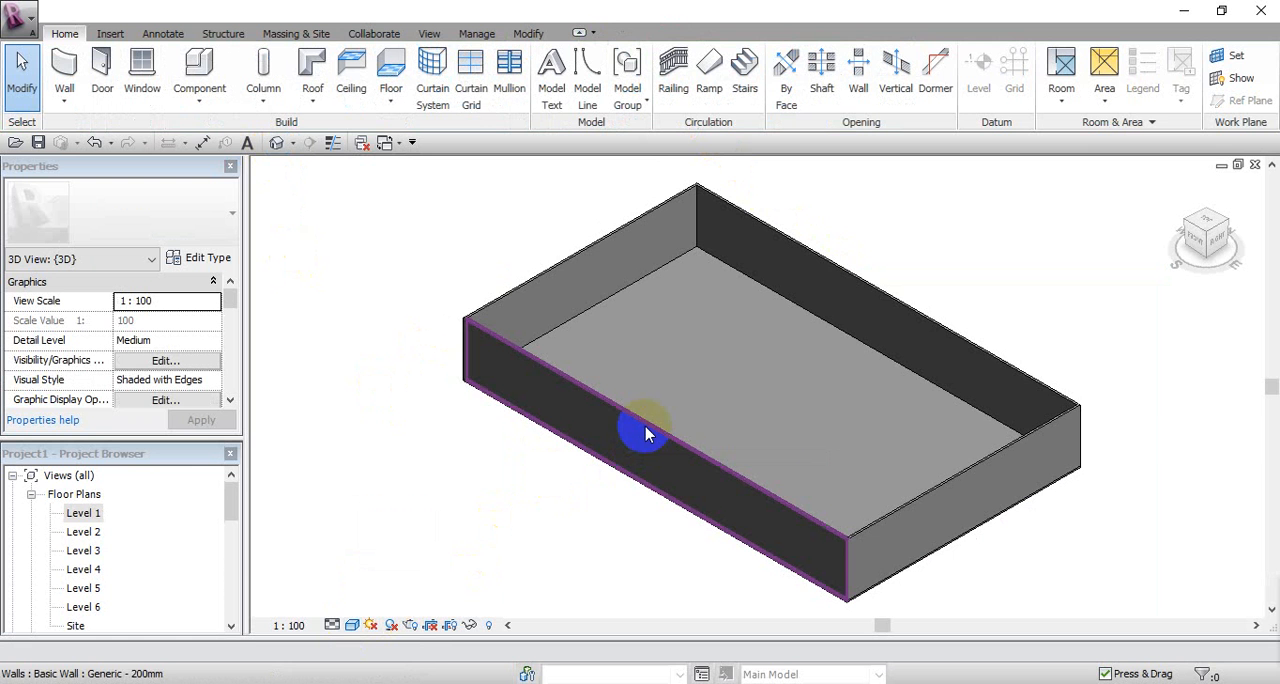
Step: Change the entire chain of four generic walls to the Curtain Wall type
key("Tab")
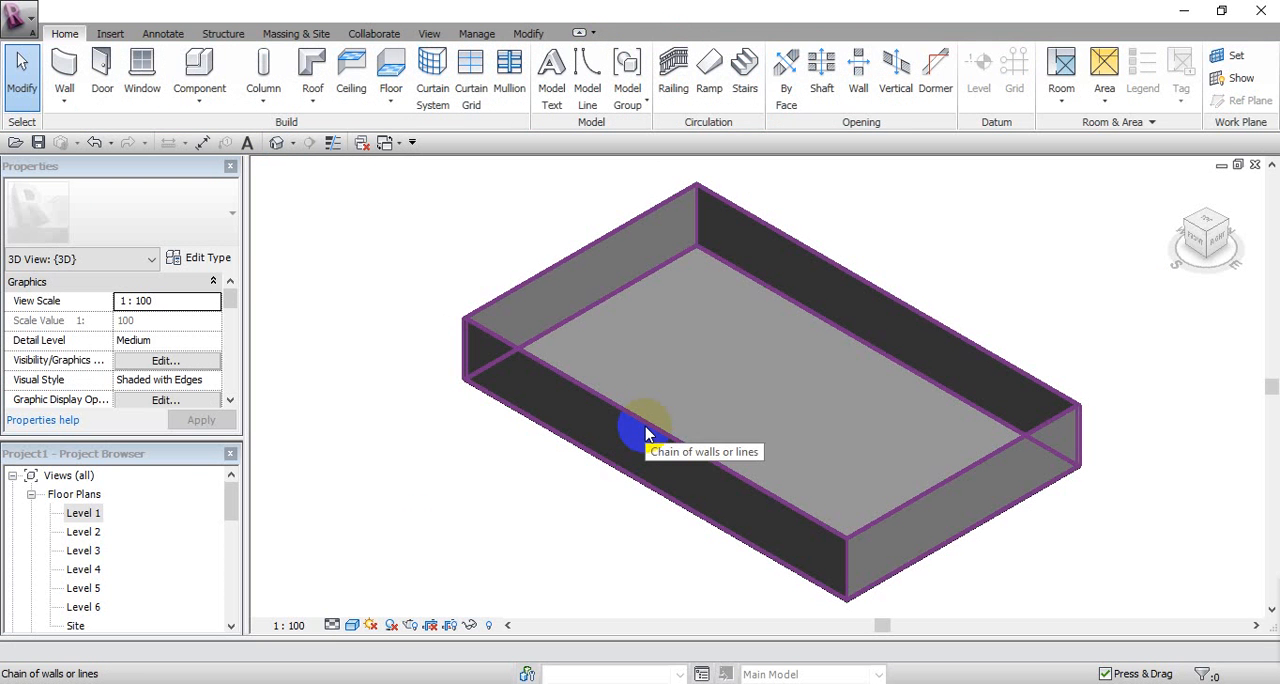
left_click(644, 437)
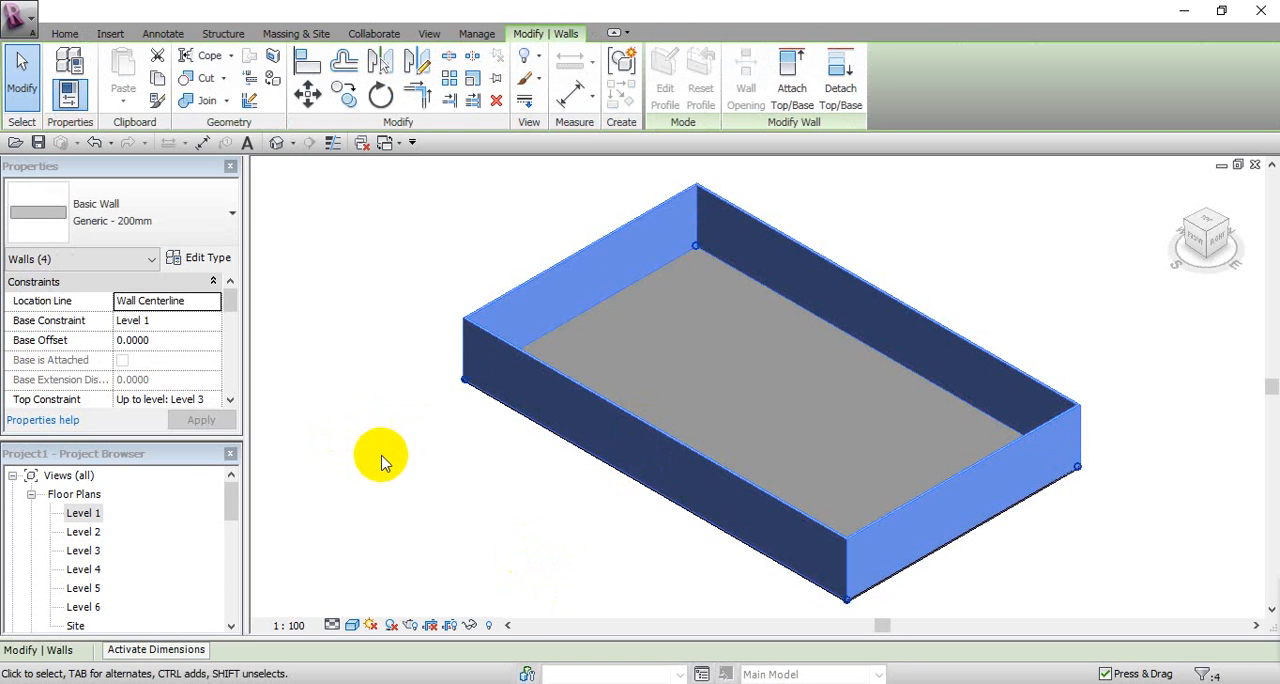
left_click(88, 222)
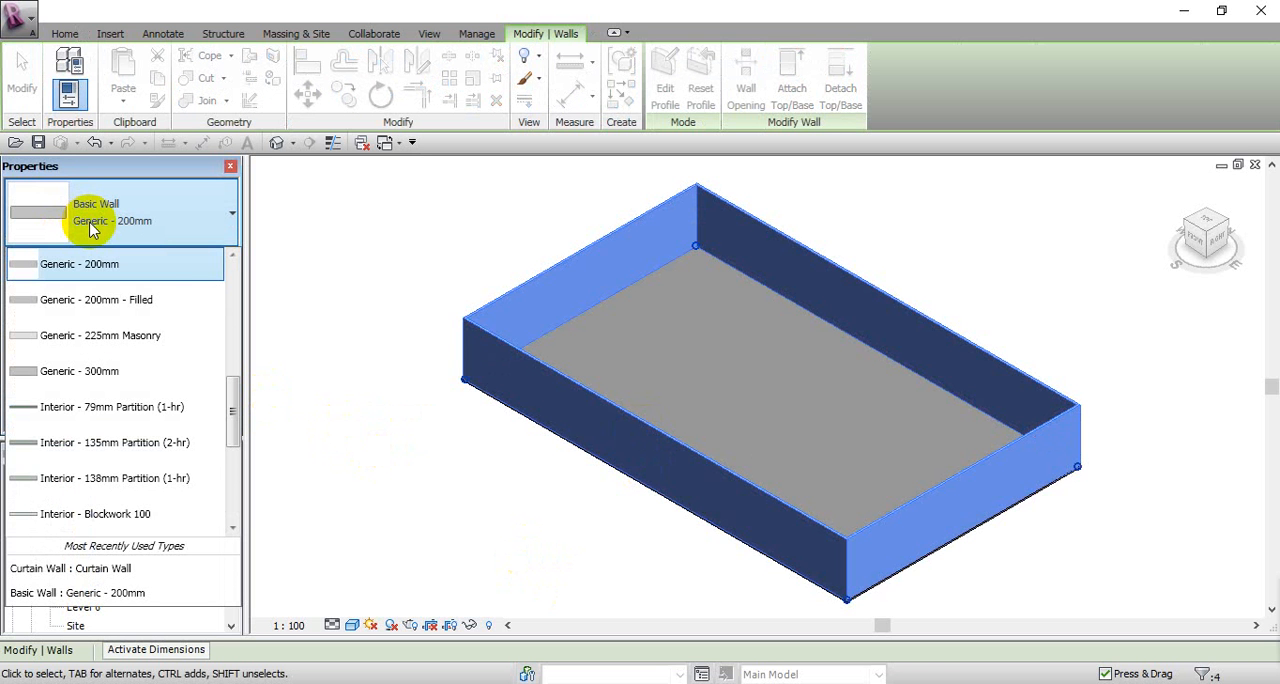
scroll(180, 350, "down", 3)
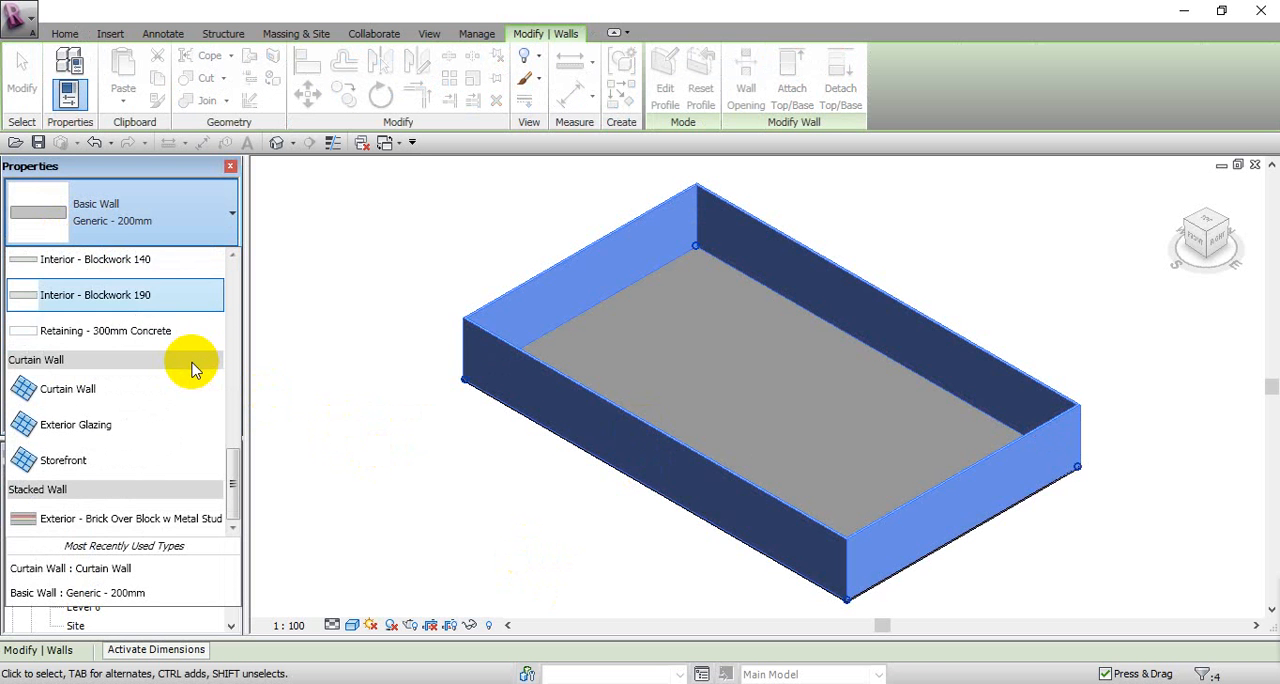
left_click(95, 390)
left_click(527, 503)
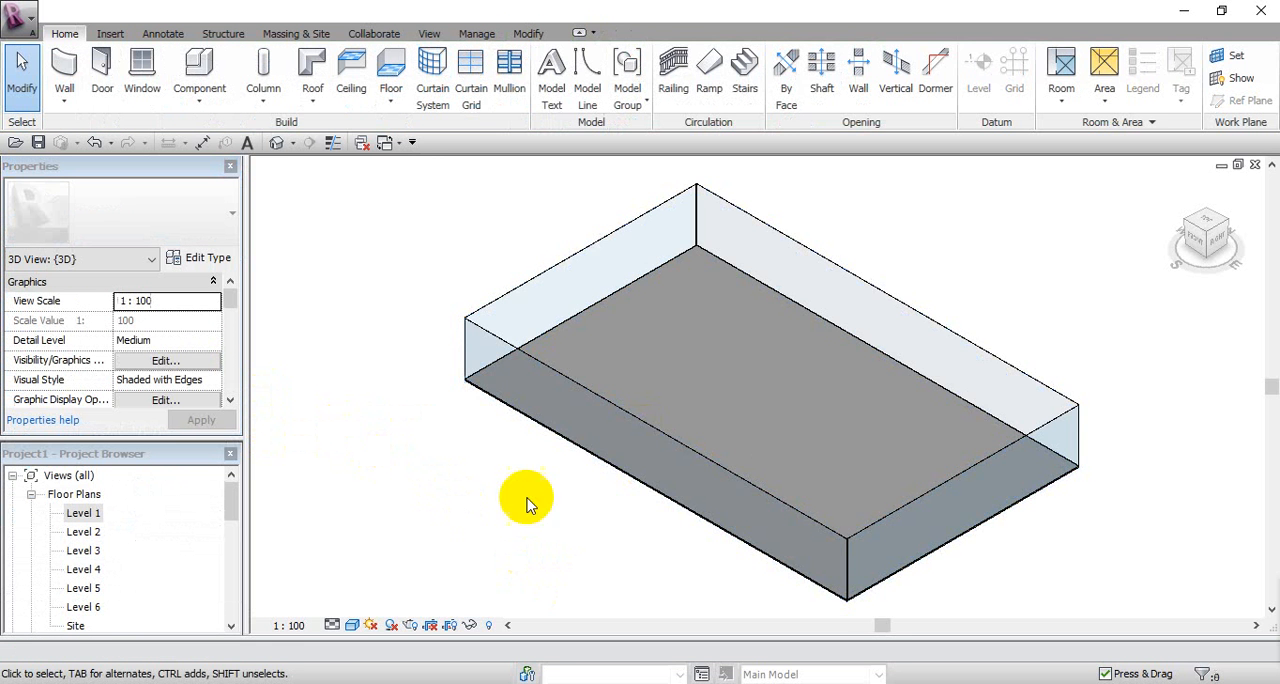
Step: Temporarily isolate the short curtain wall on the building's left side and show it straight on in the Left orientation
middle_click_drag(572, 493, 607, 524)
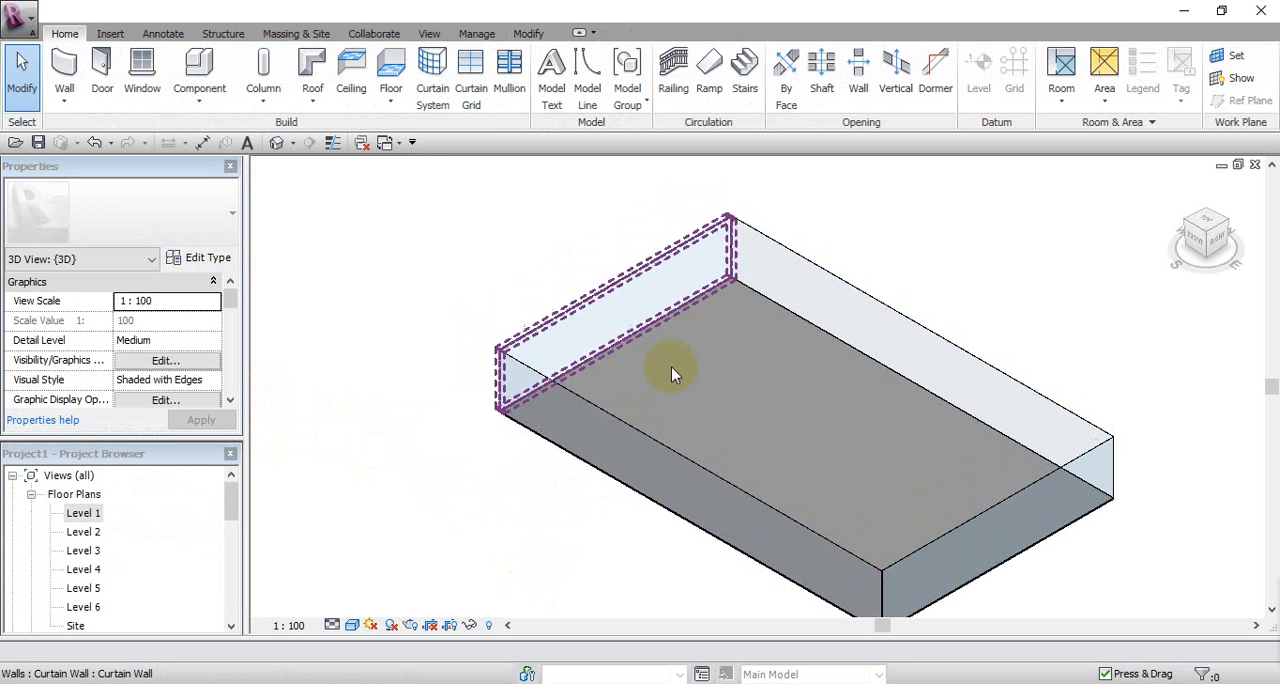
middle_click_drag(564, 358, 549, 335)
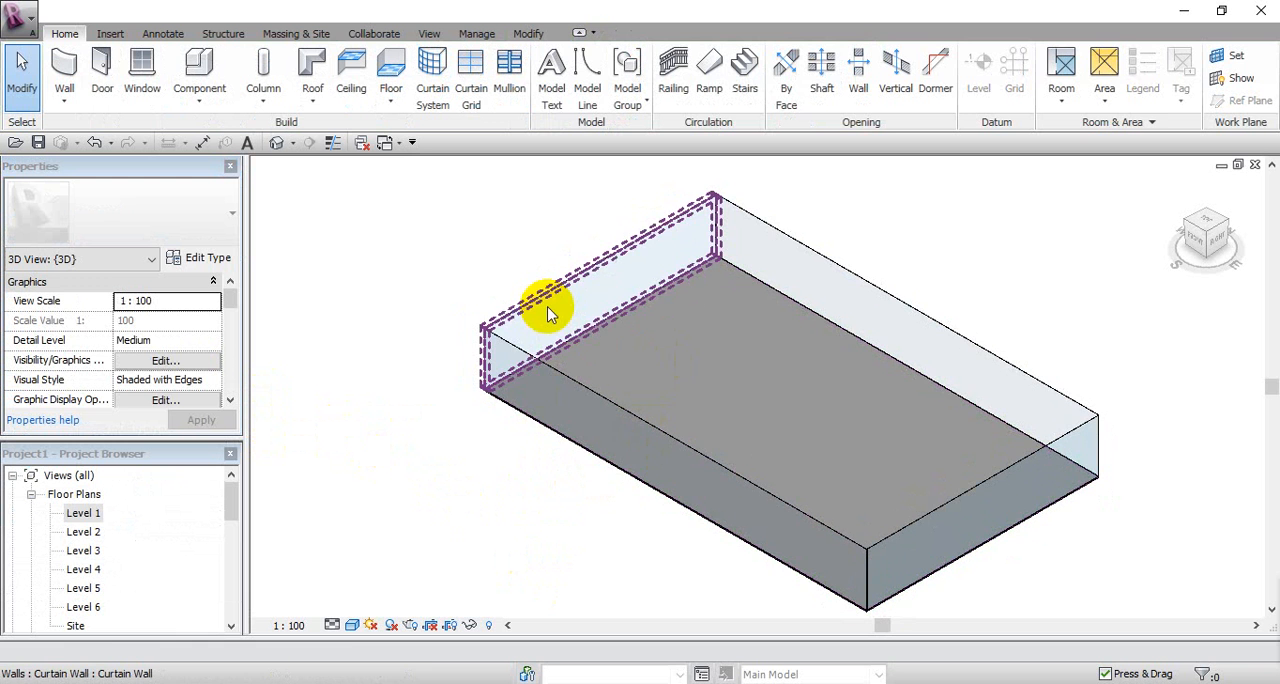
left_click(543, 305)
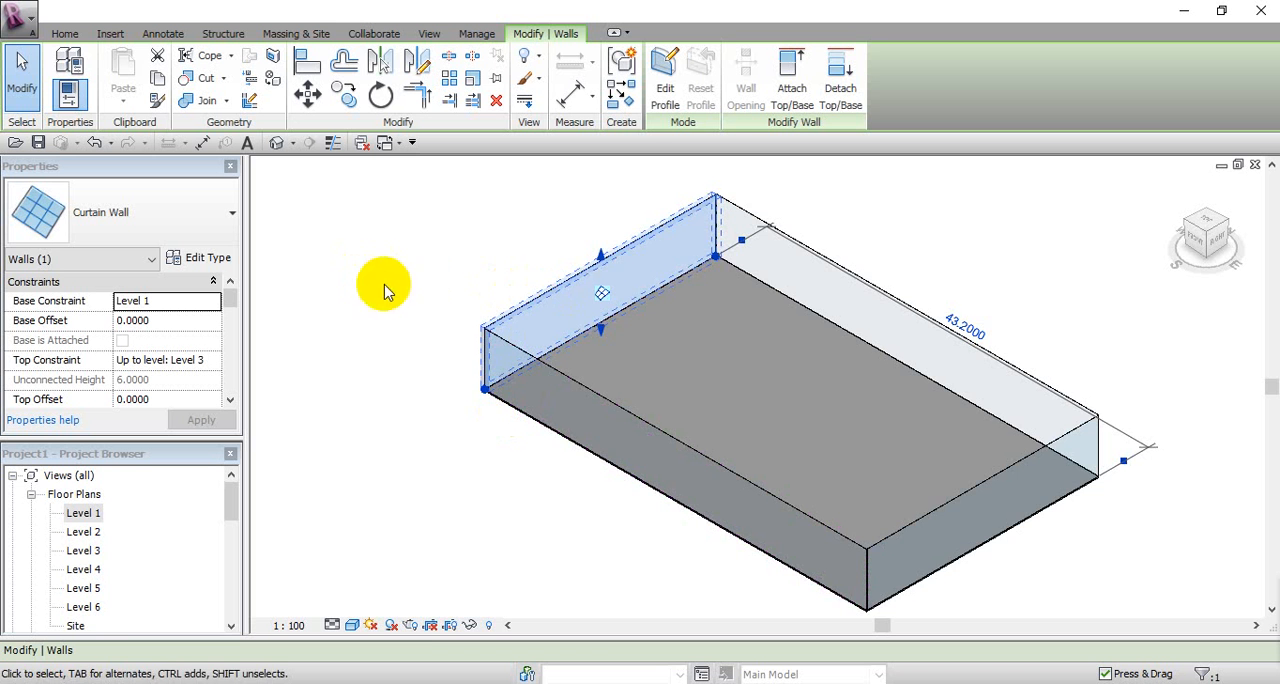
mouse_move(401, 343)
middle_mouse_down()
mouse_move(413, 355)
mouse_move(403, 351)
middle_mouse_up()
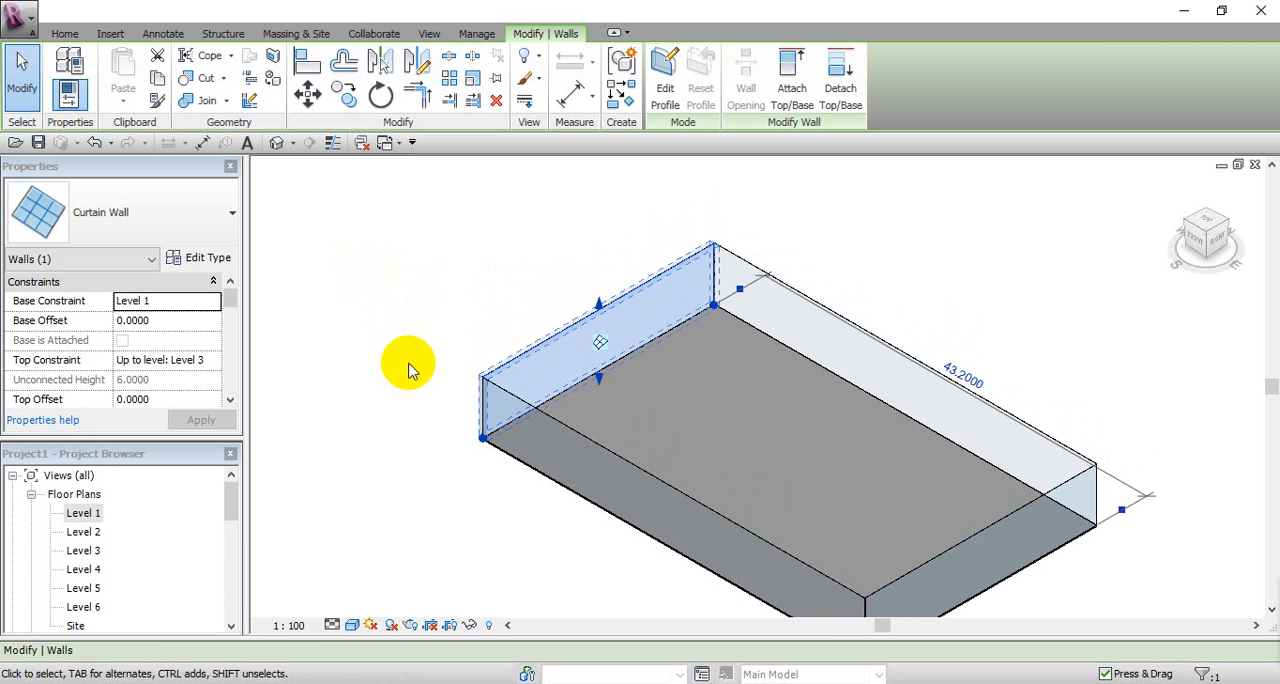
middle_click_drag(471, 371, 737, 458, "shift")
middle_click_drag(640, 431, 673, 465)
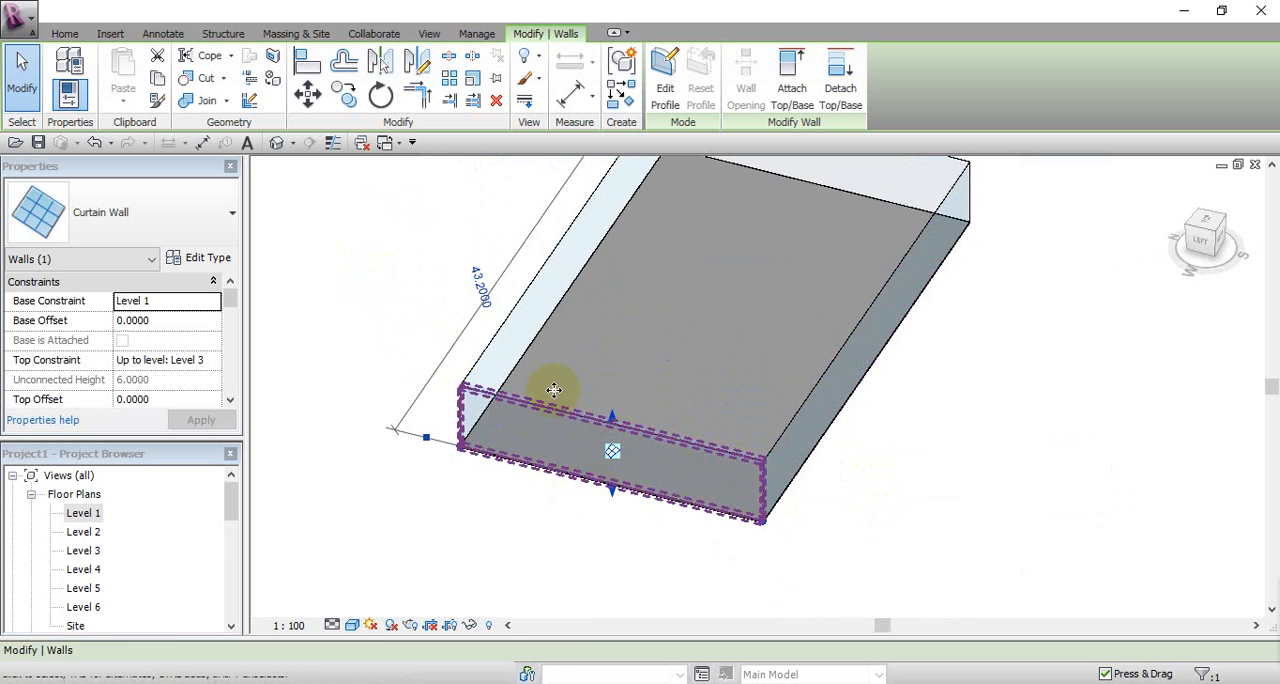
left_click(470, 630)
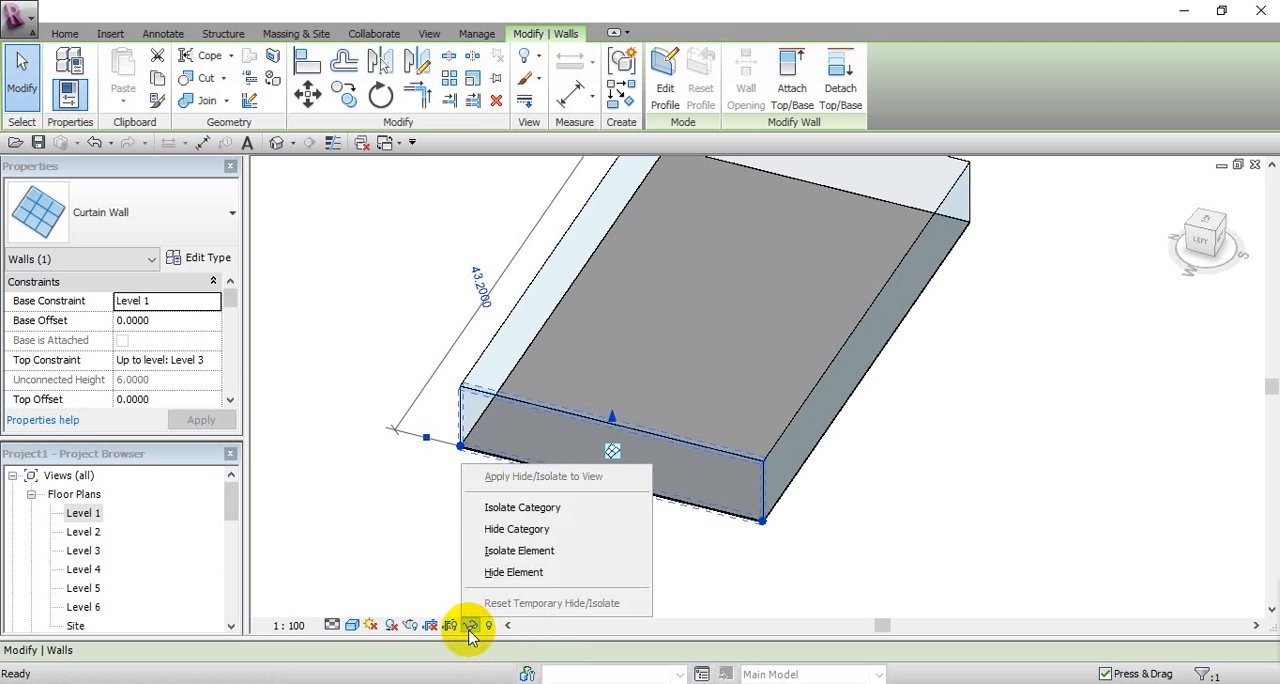
left_click(482, 551)
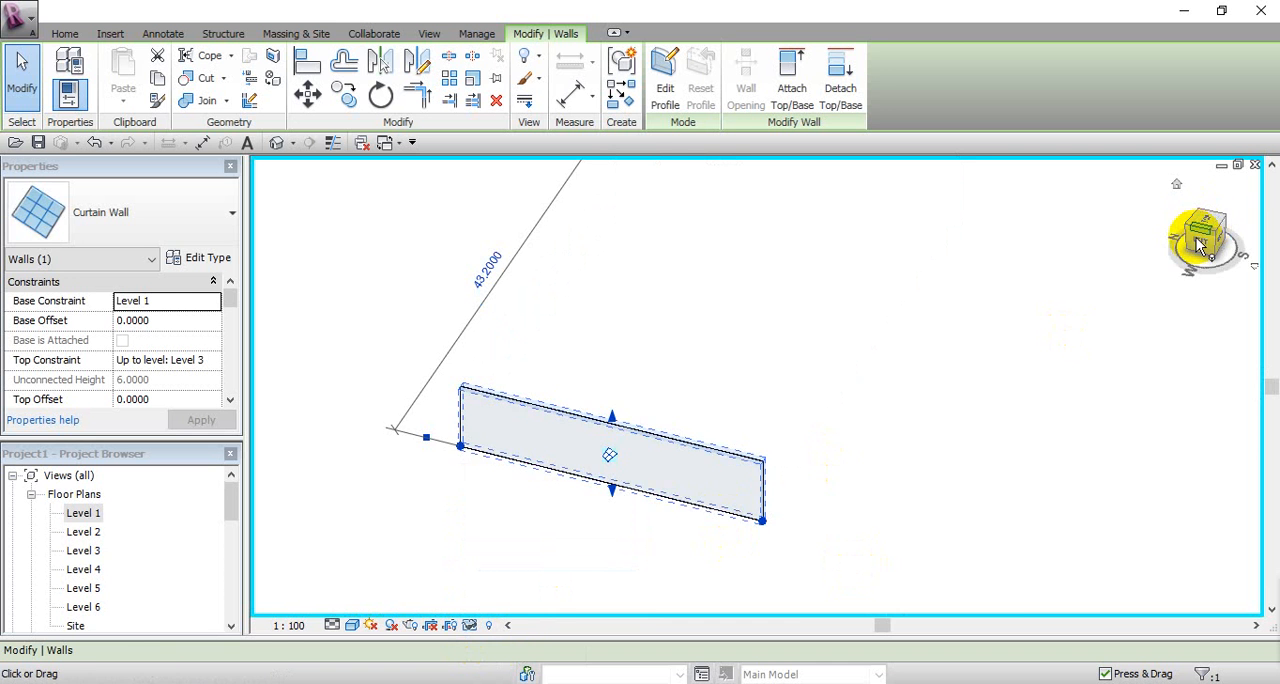
left_click(1200, 245)
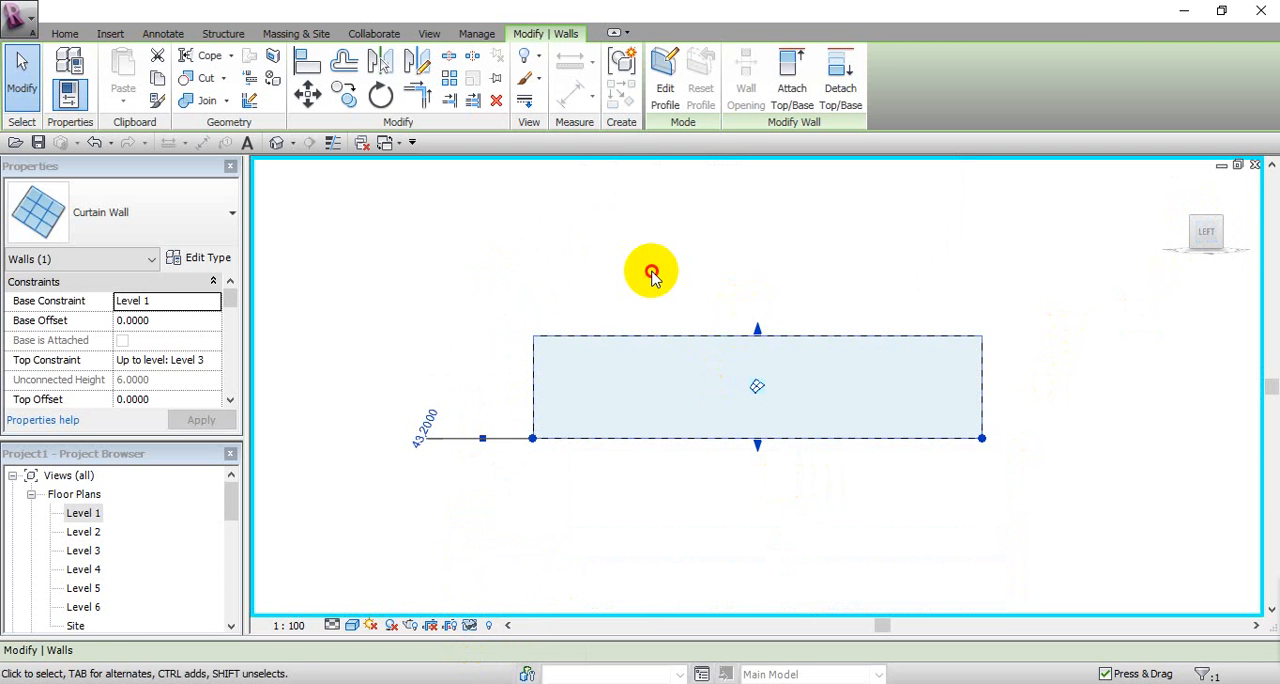
left_click(651, 272)
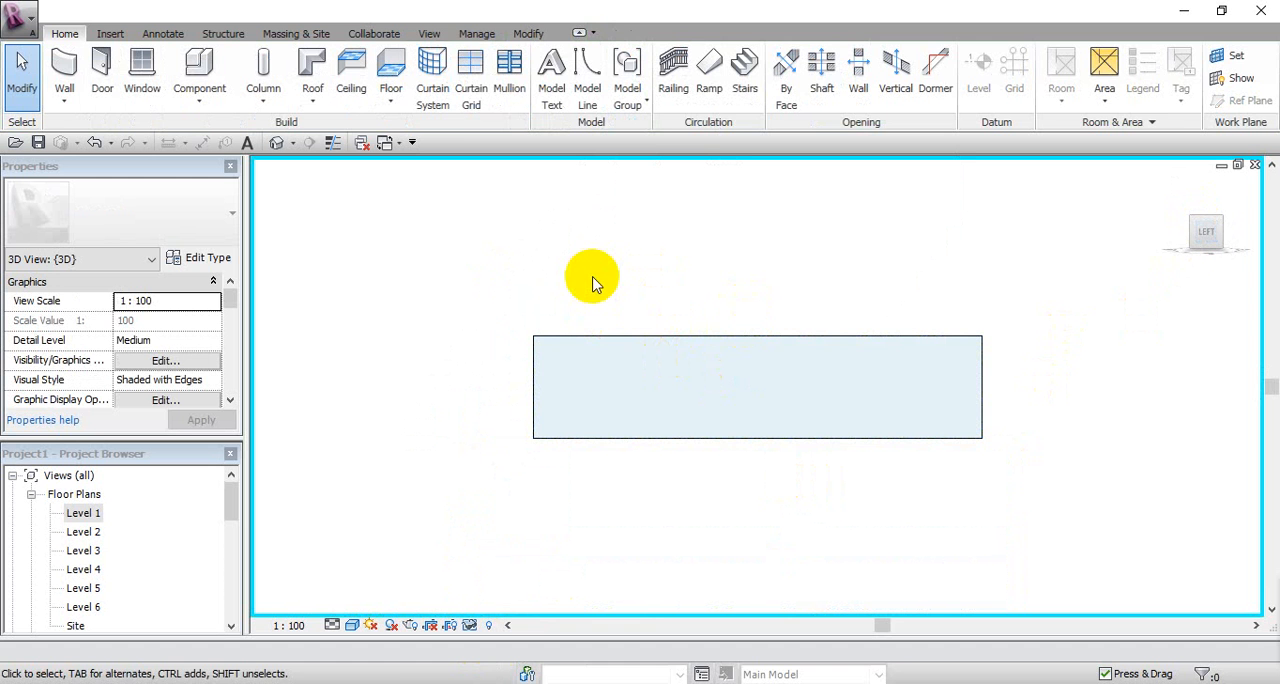
Step: Place a vertical curtain grid line 2 from the wall's left end and a one-segment horizontal line 2 below the top
left_click(468, 68)
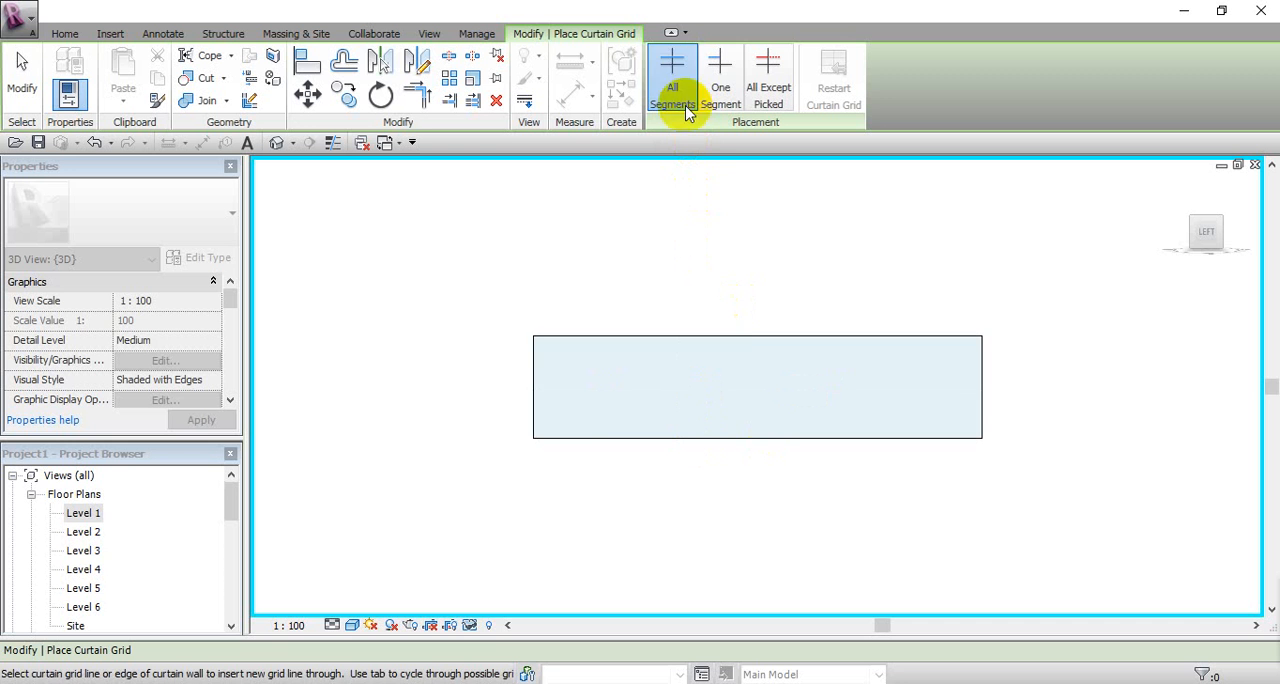
left_click(568, 338)
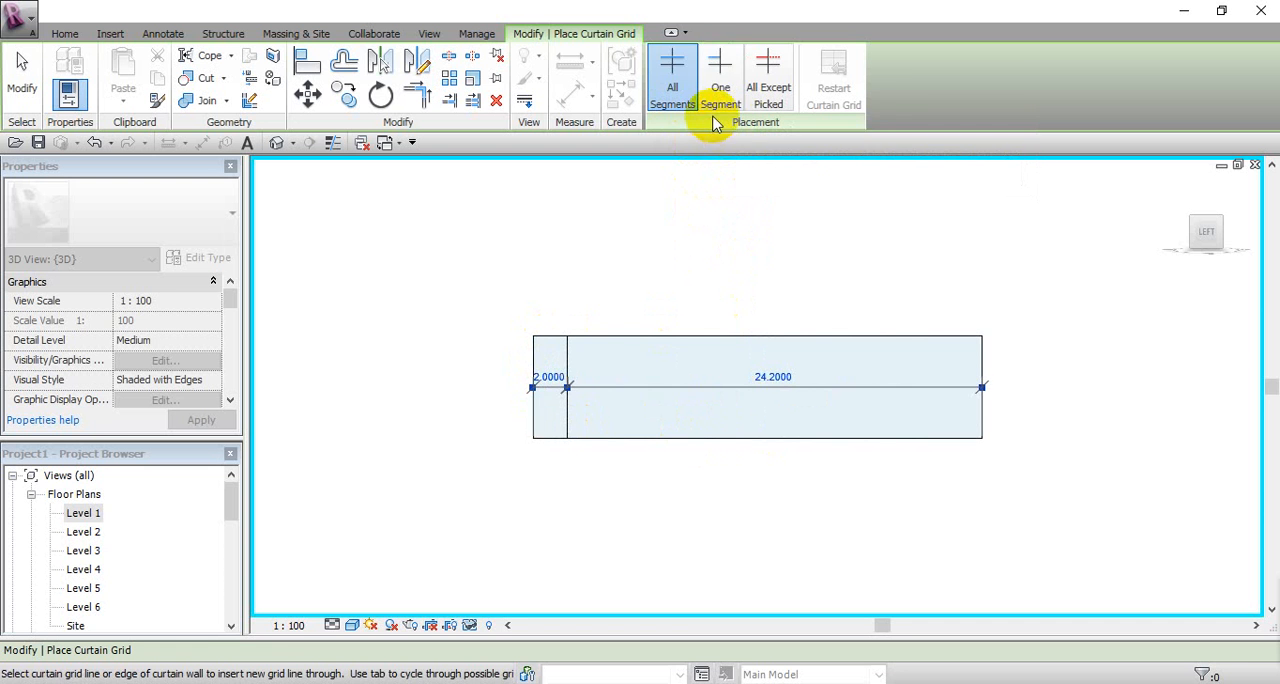
left_click(711, 65)
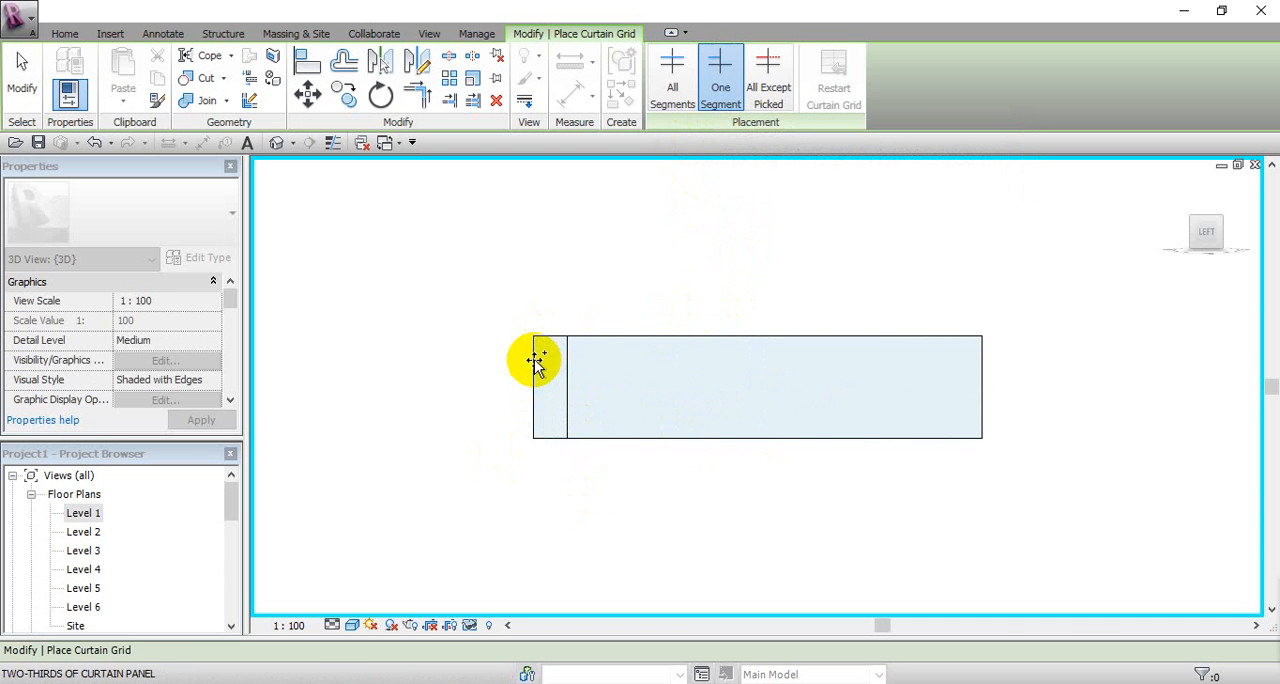
left_click(586, 367)
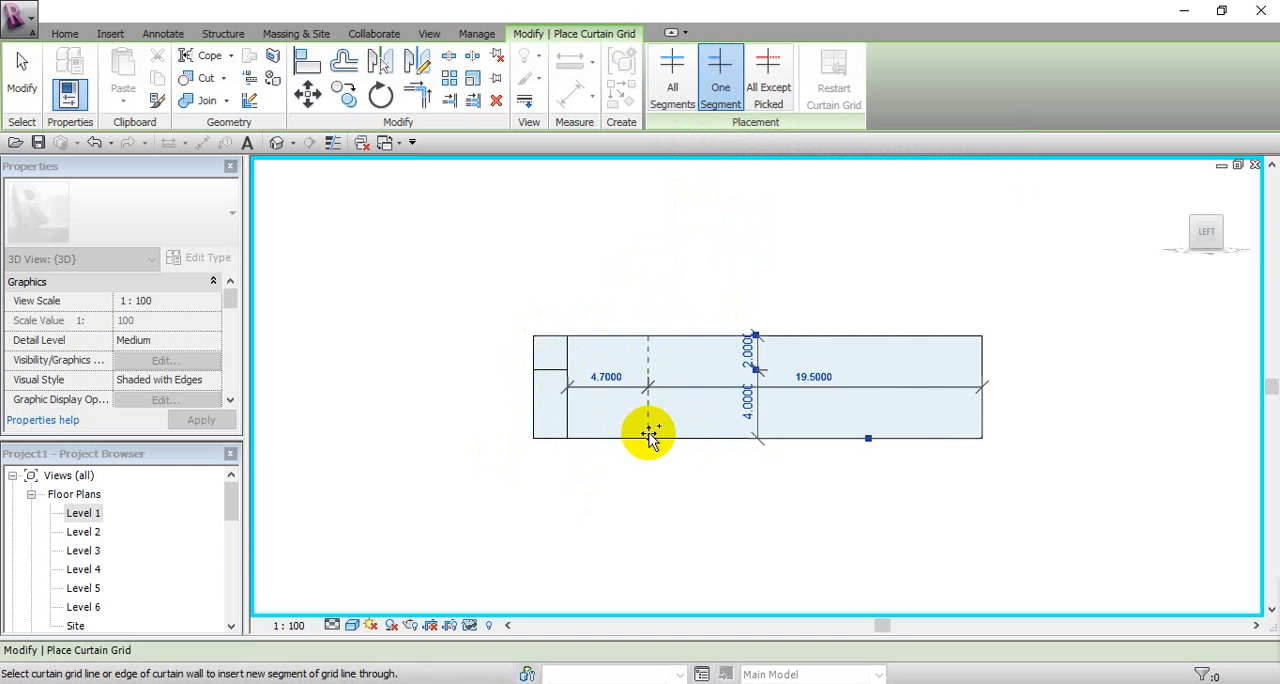
Step: Undo the one-segment horizontal grid line and delete the vertical curtain grid line
key("ctrl+z")
left_click(672, 75)
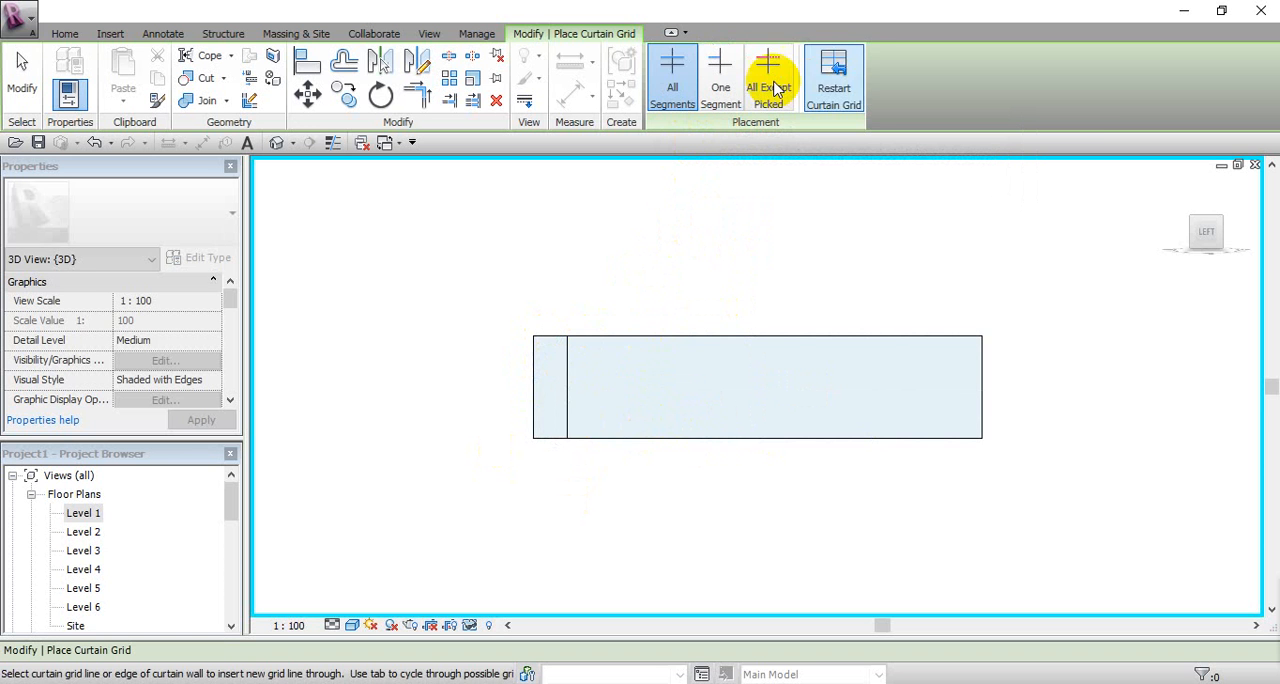
left_click(775, 88)
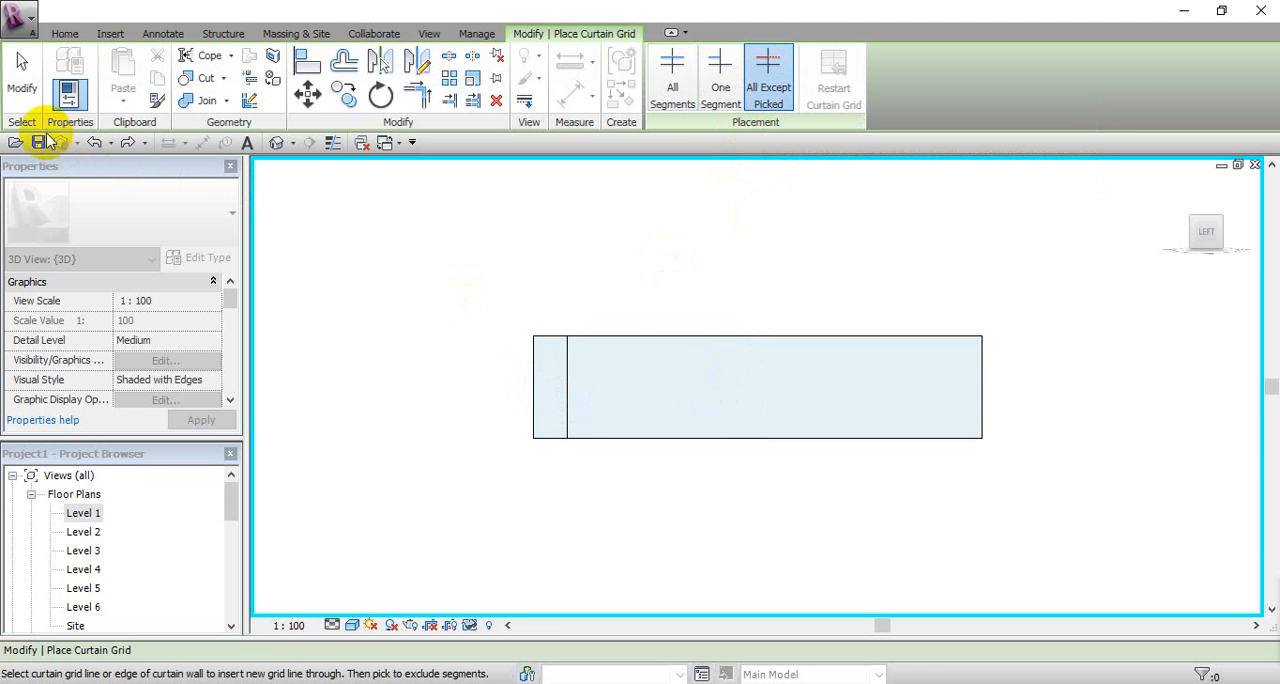
left_click(18, 82)
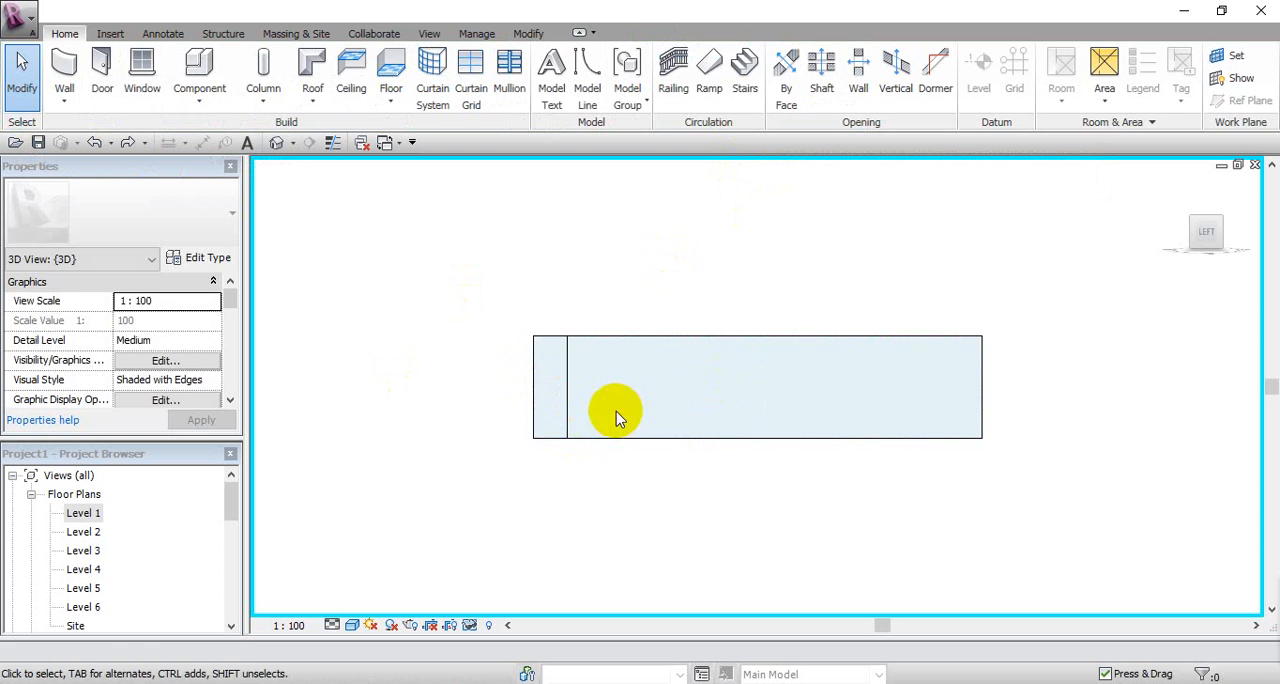
left_click(564, 393)
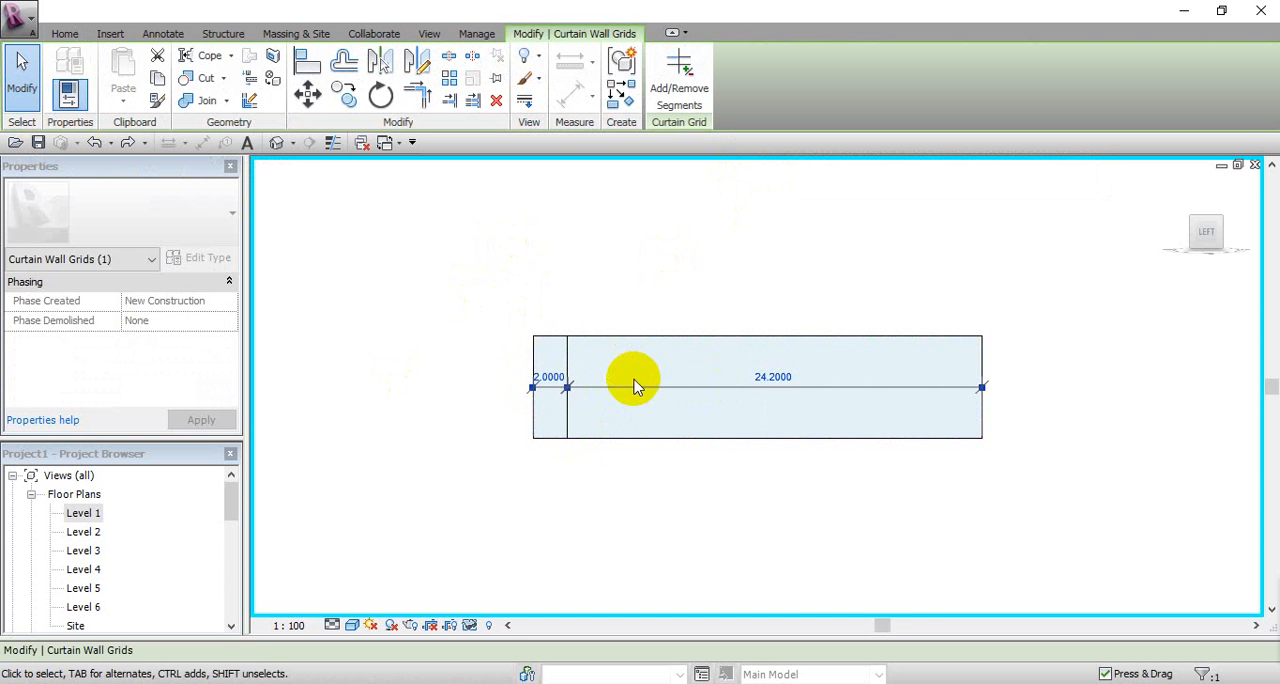
key("Delete")
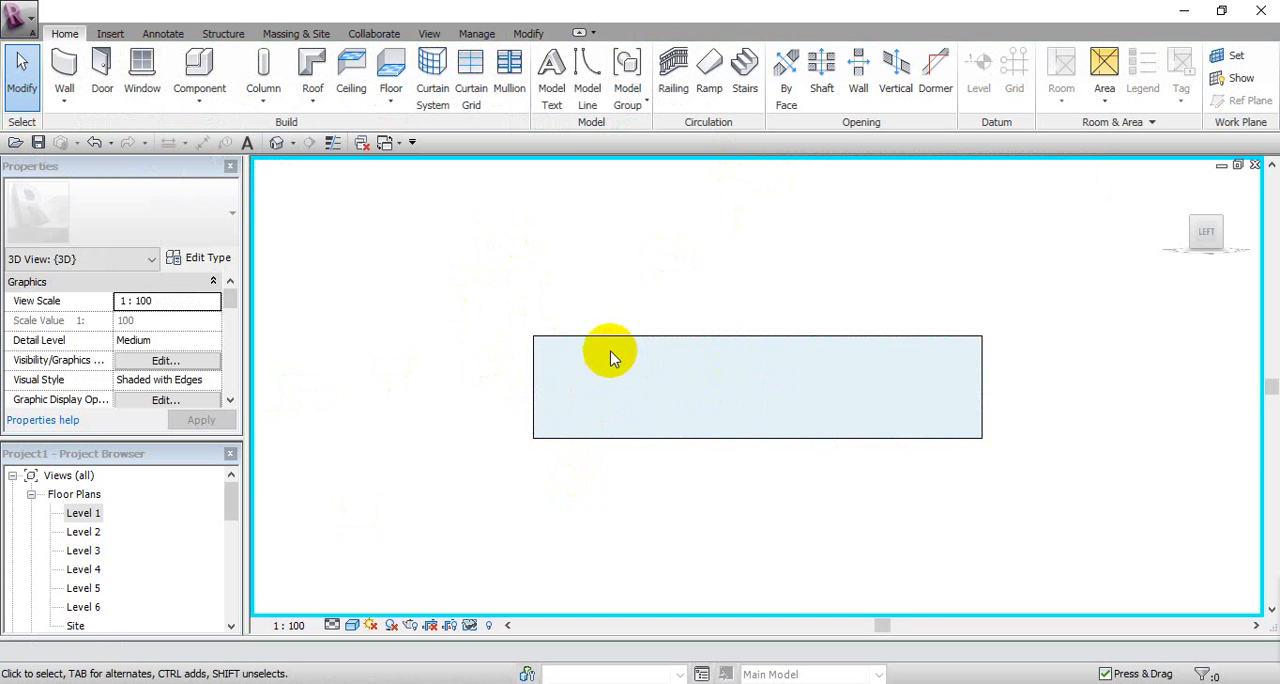
Step: Duplicate the isolated wall's type as Curtain Wall 2
left_click(611, 356)
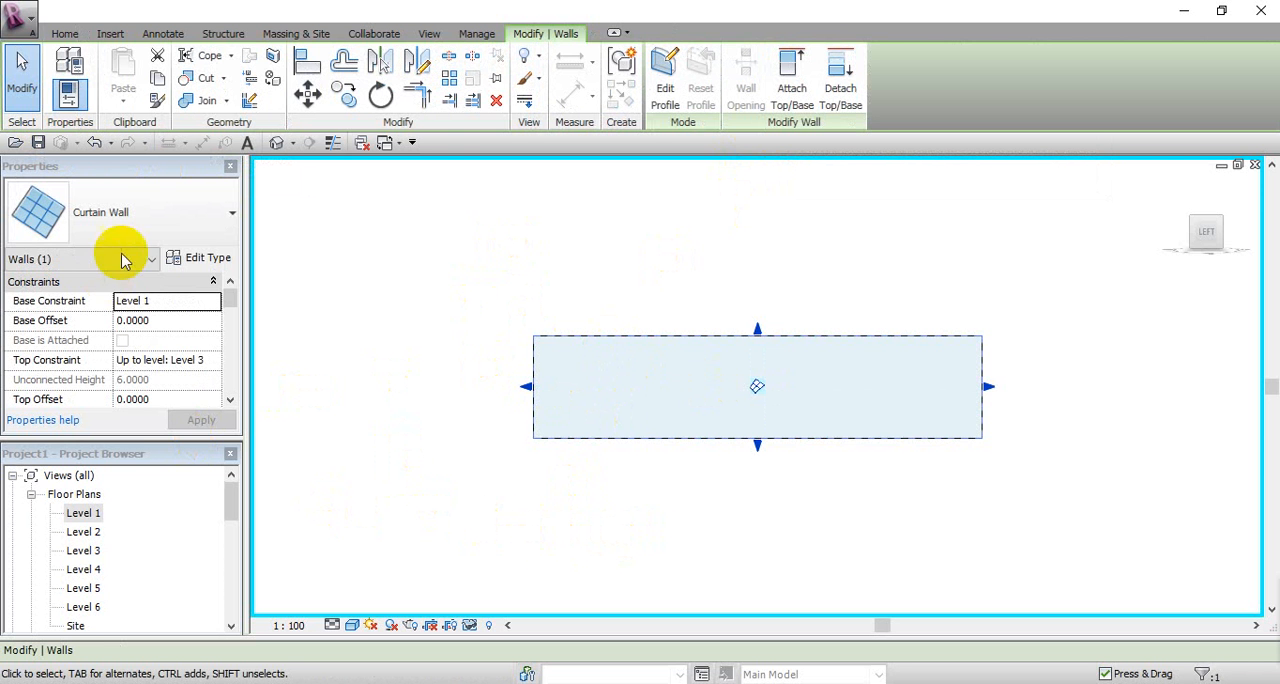
left_click(188, 261)
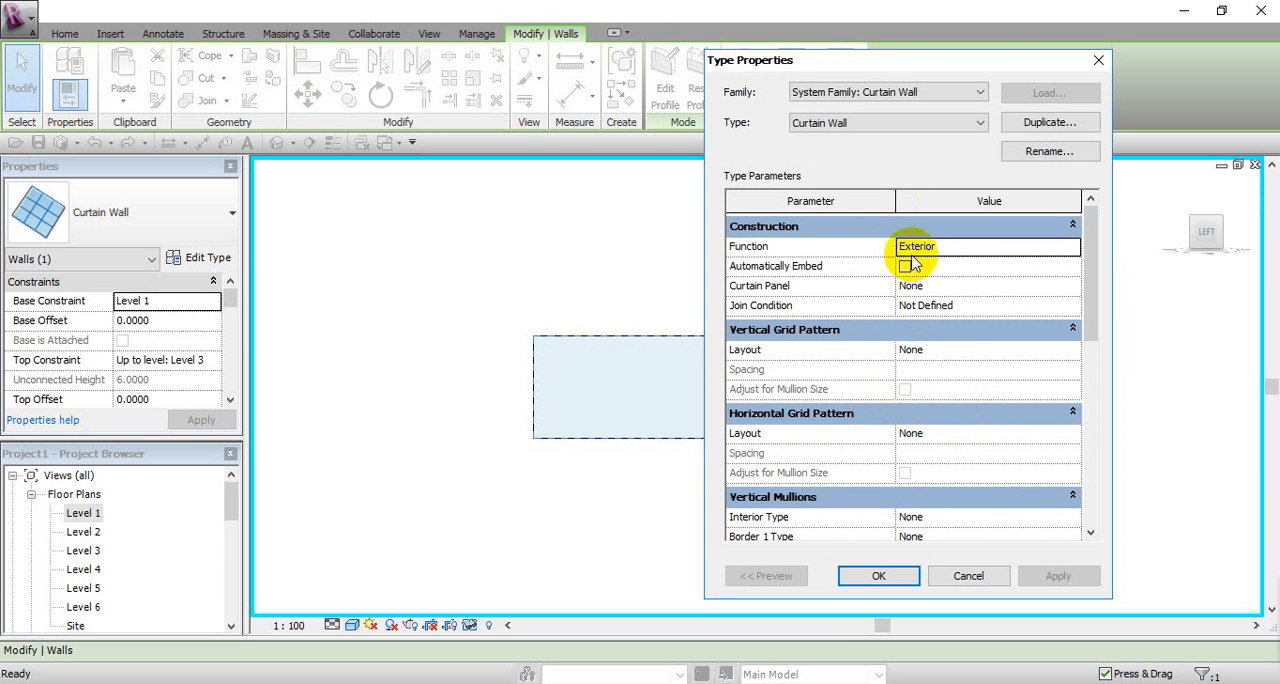
left_click_drag(926, 57, 1005, 39)
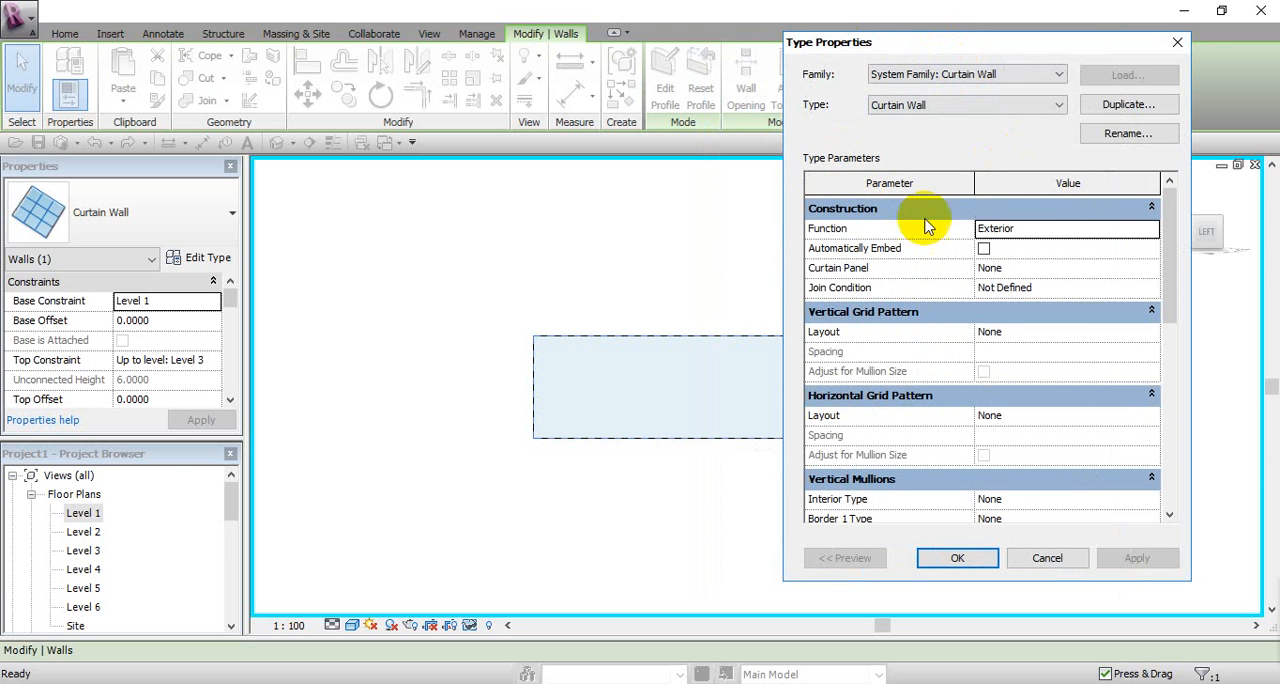
left_click(1120, 114)
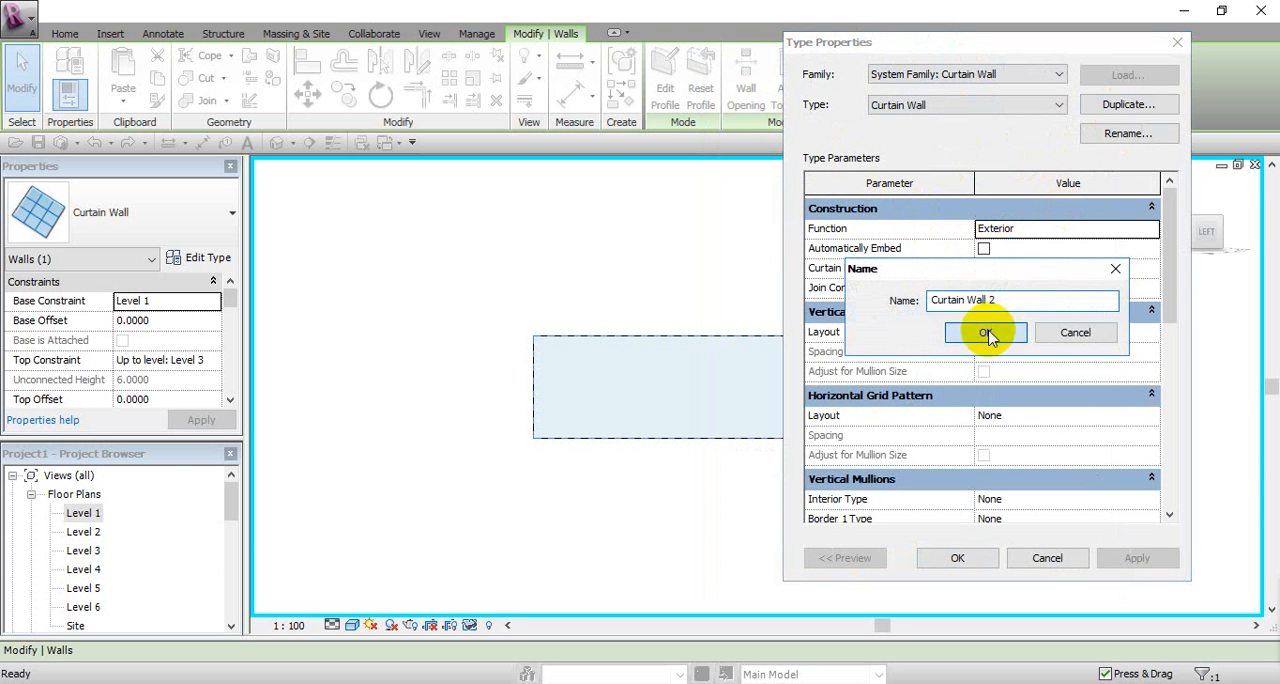
left_click(986, 329)
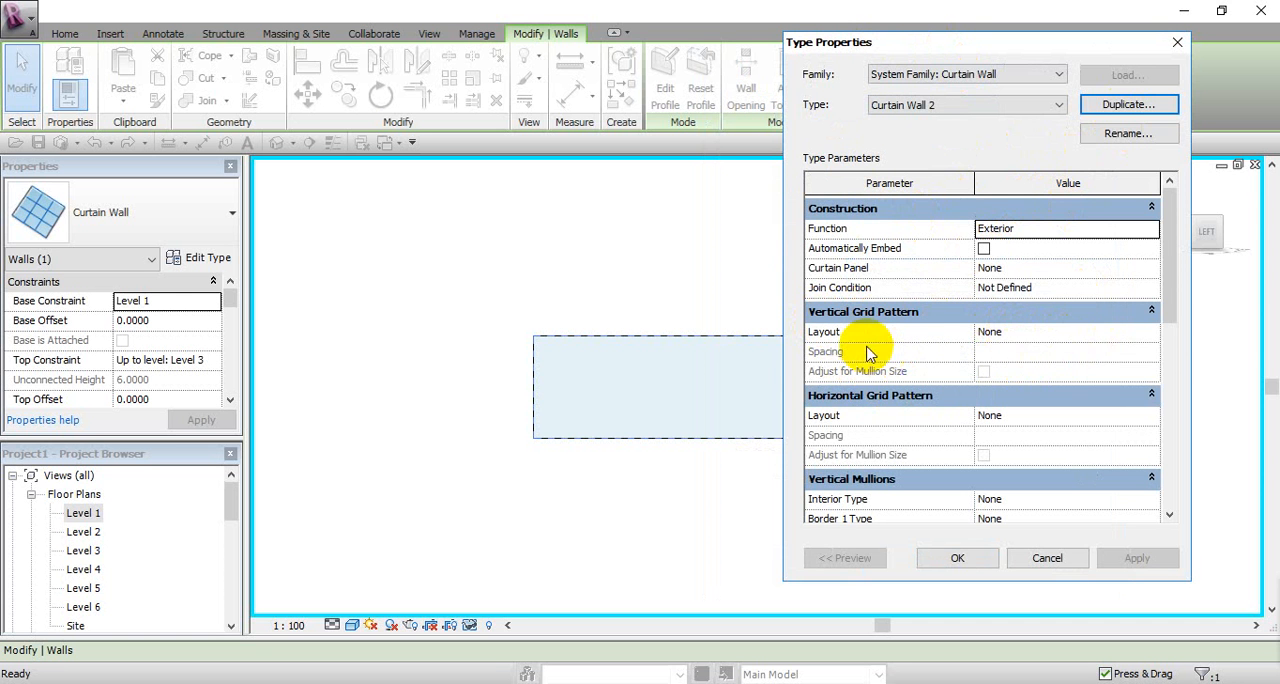
Step: Set the vertical grid pattern of Curtain Wall 2 to Fixed Distance with a spacing of 2
left_click(1151, 338)
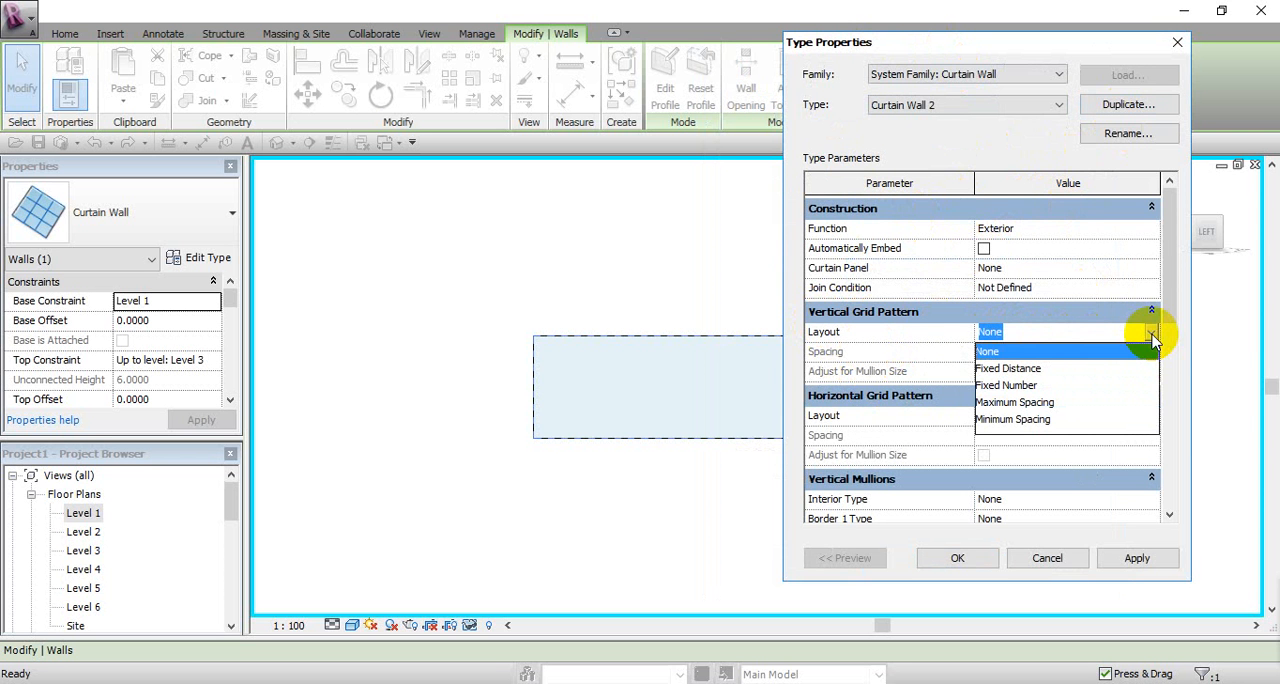
left_click(1038, 371)
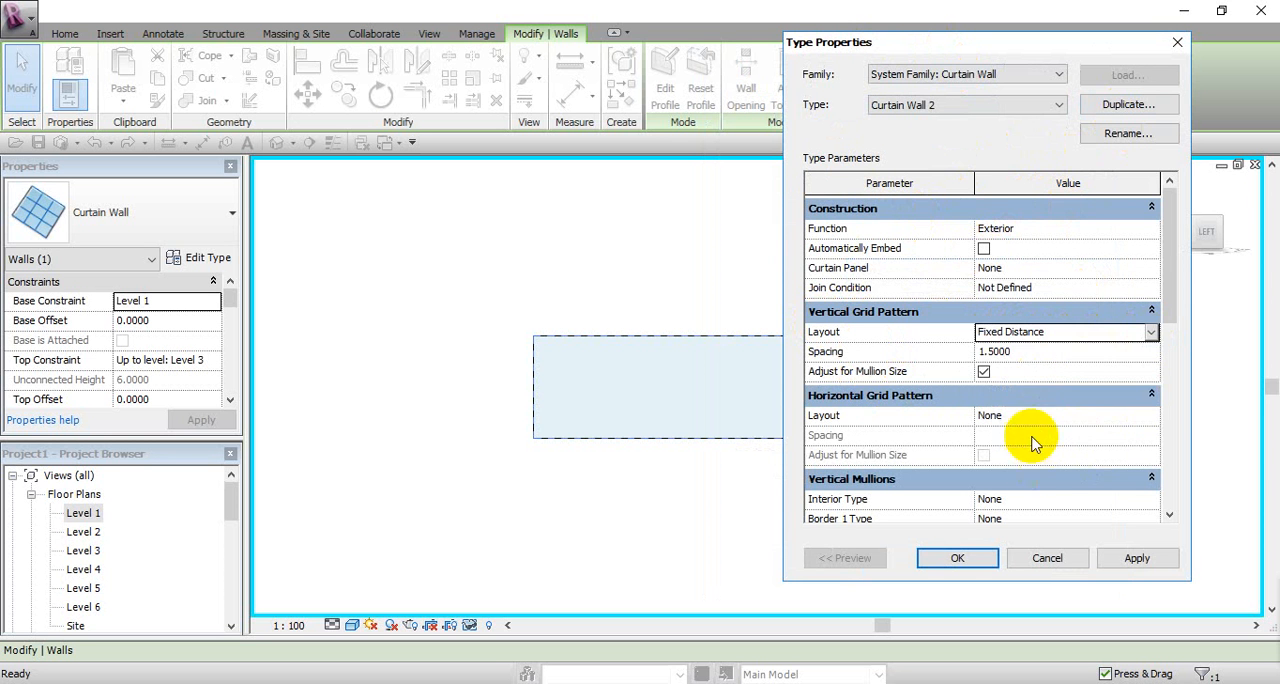
left_click(1020, 352)
left_click_drag(1020, 352, 963, 350)
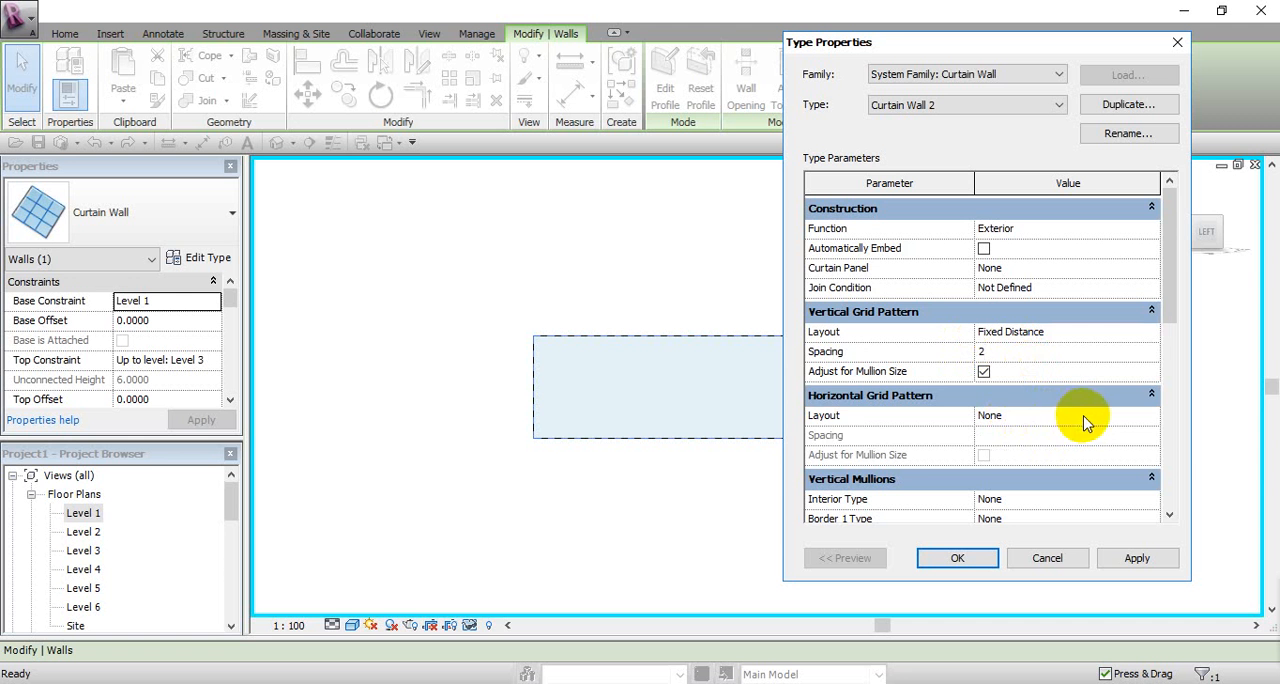
Step: Set the horizontal grid pattern to Fixed Distance with a spacing of 3 and apply the type to the wall
left_click(1151, 415)
left_click(1005, 449)
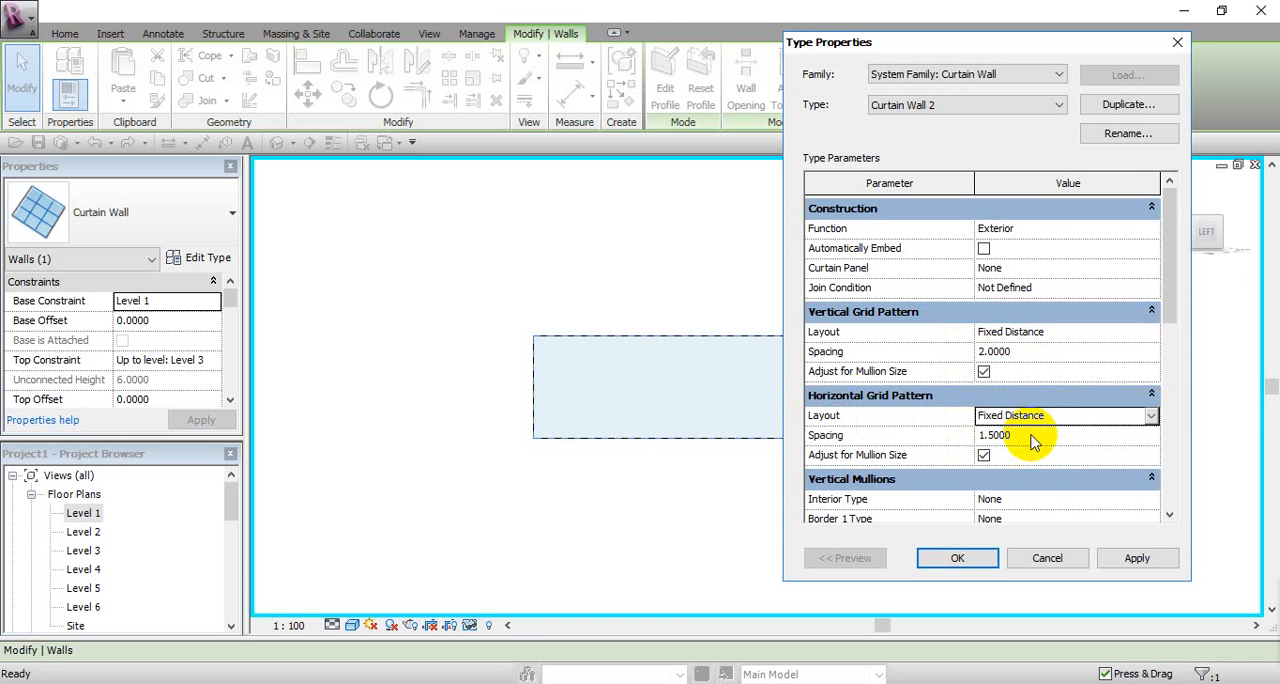
left_click(1032, 435)
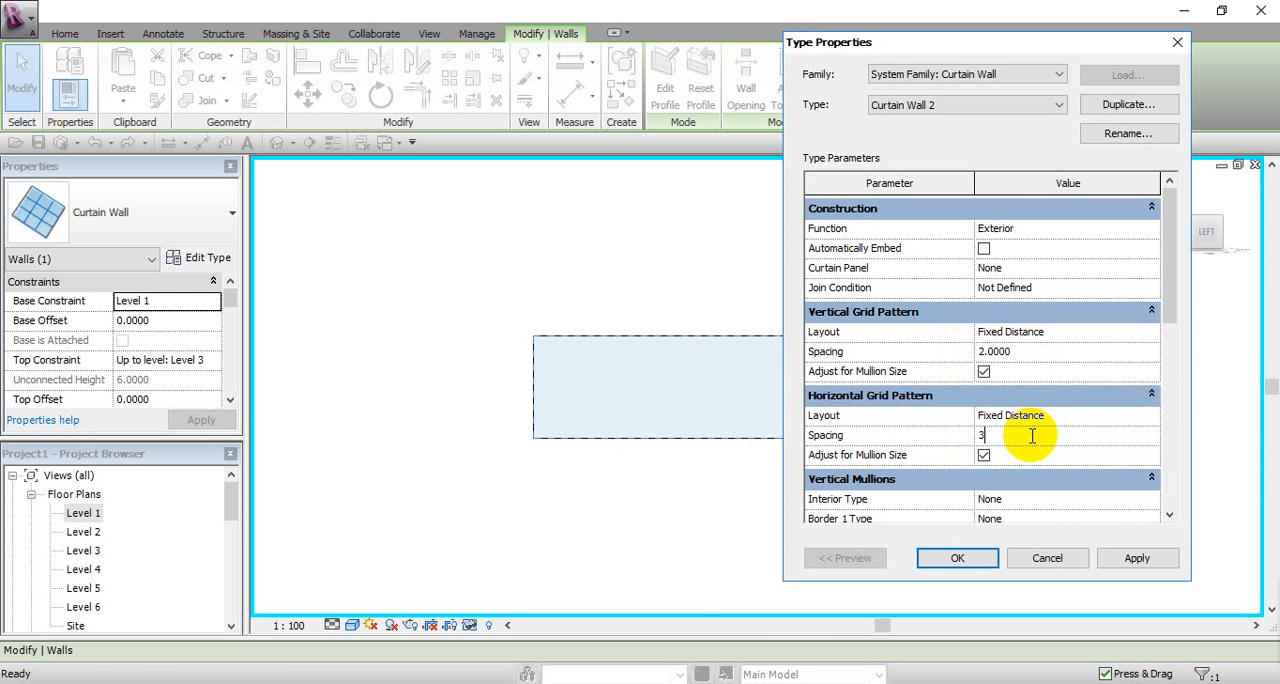
type("3")
left_click(945, 557)
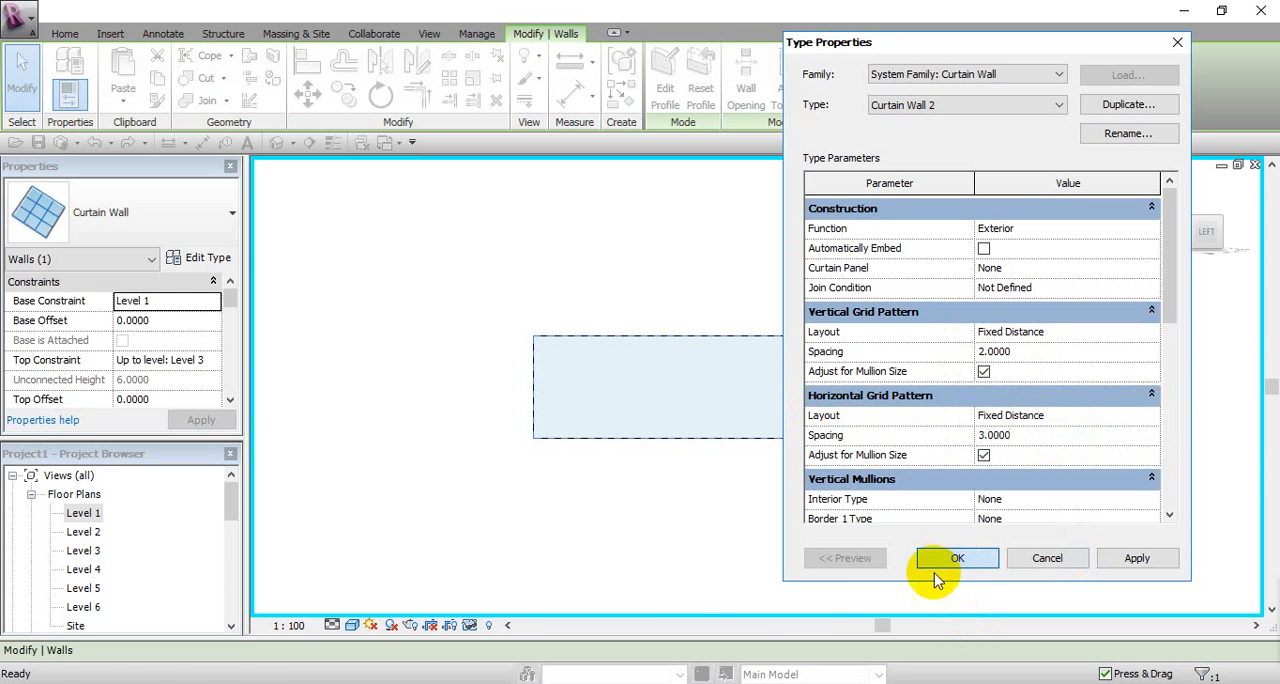
scroll(709, 494, "up", 3)
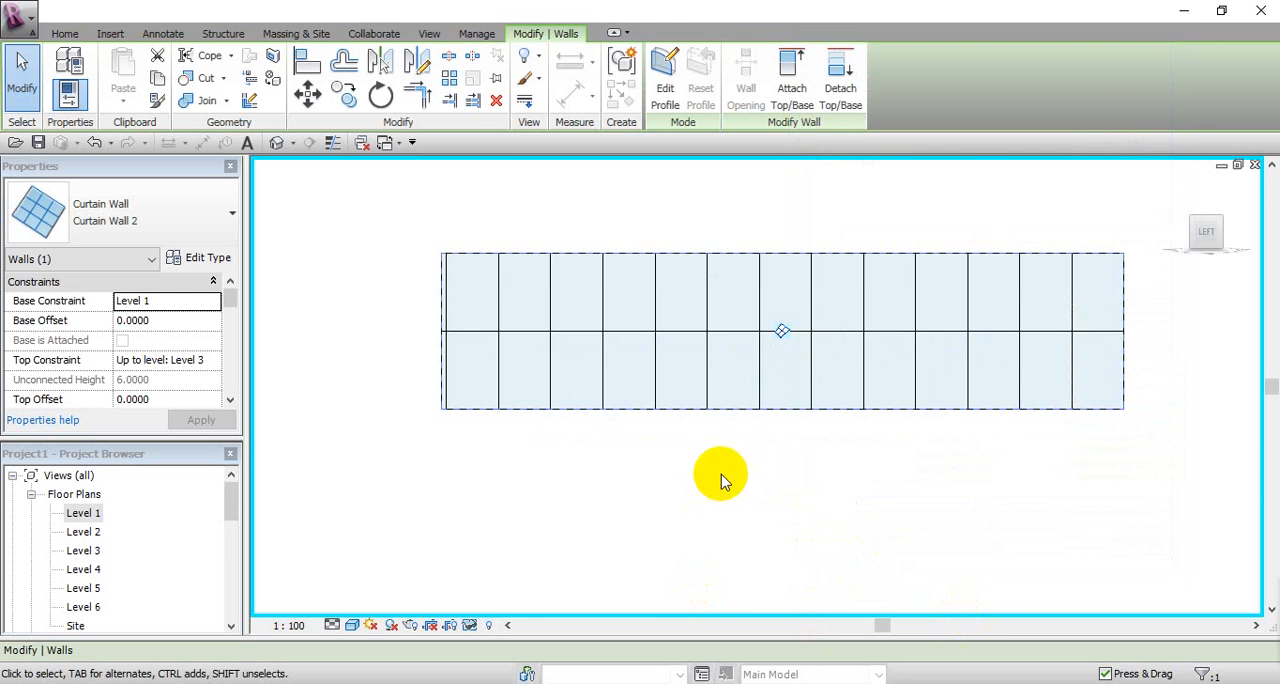
scroll(718, 476, "down", 2)
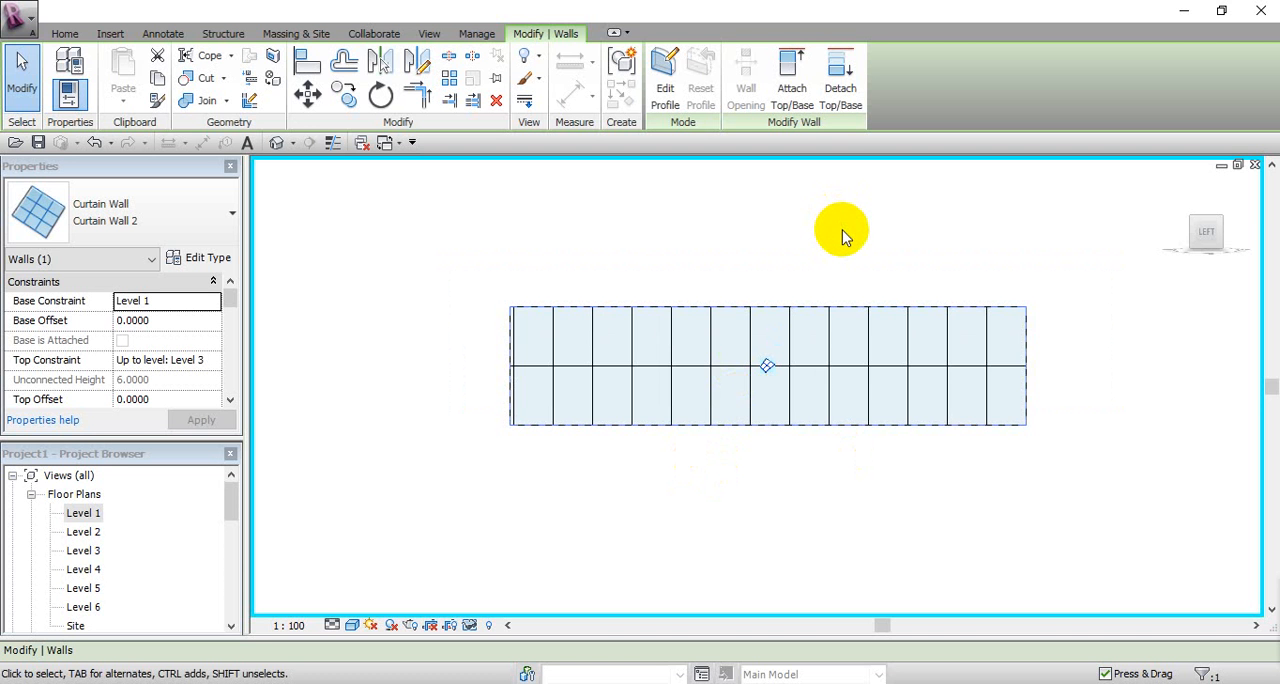
key("Escape")
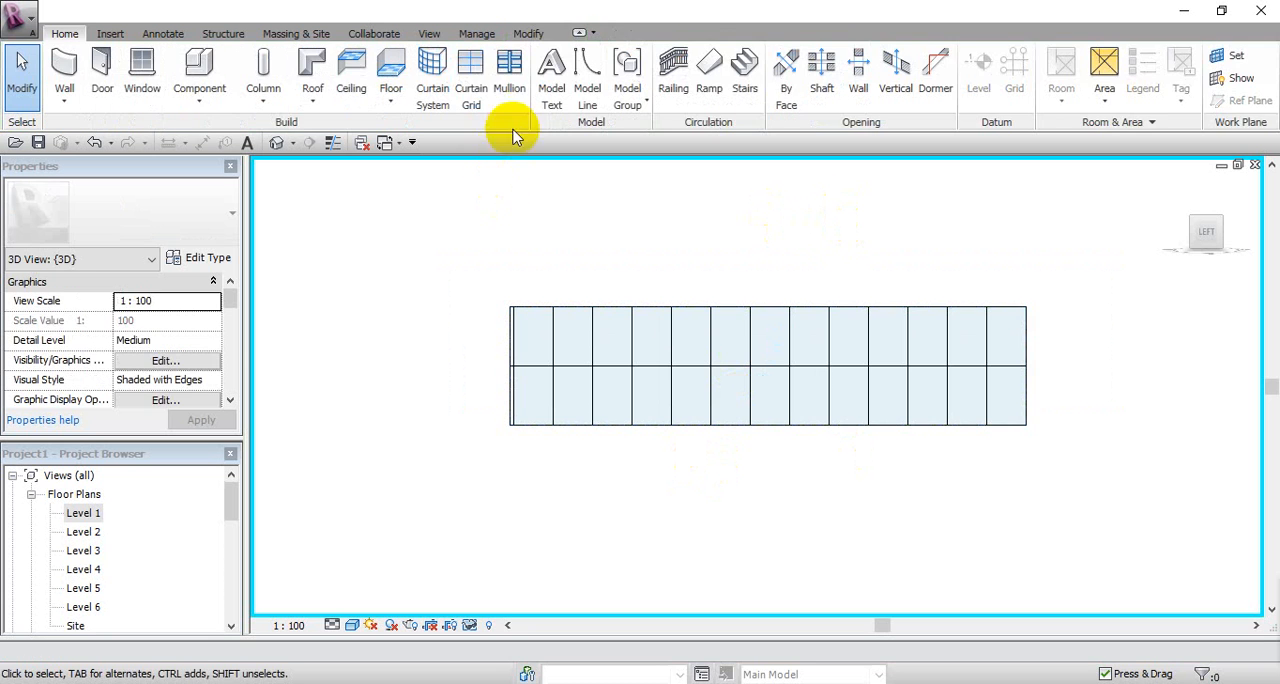
Step: Place a horizontal curtain grid line at the midpoint of the upper panel row using the All Except Picked placement
left_click(471, 71)
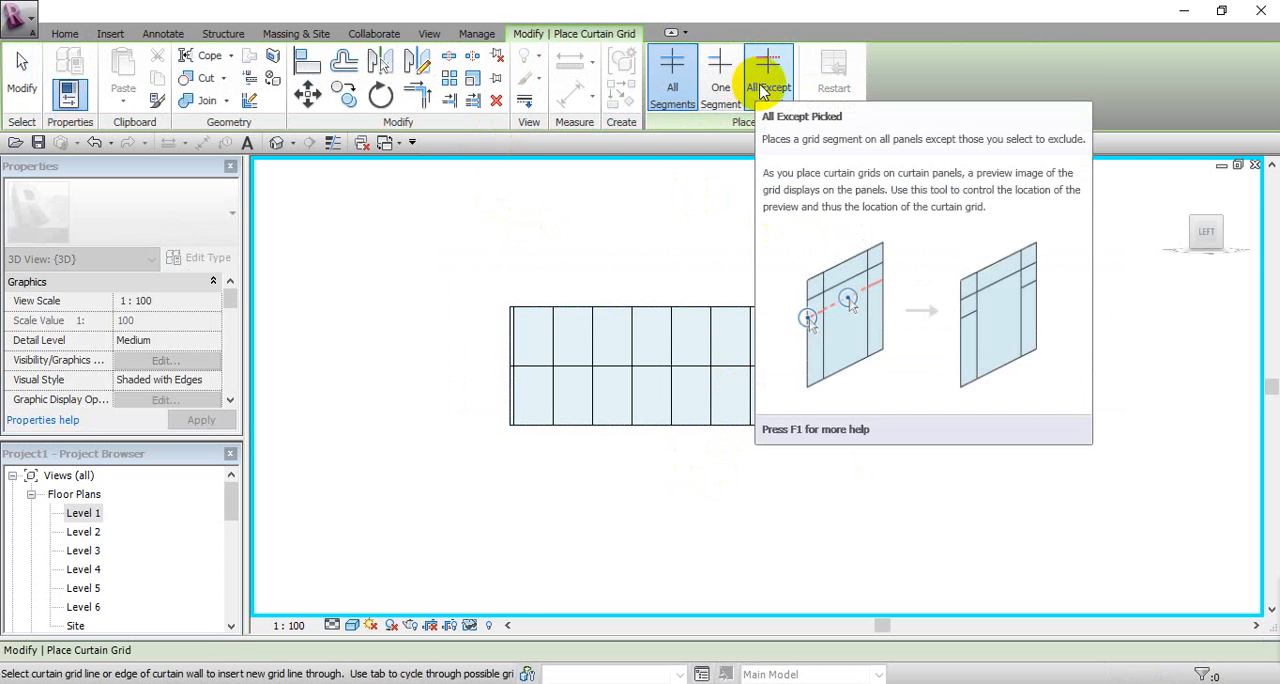
left_click(530, 337)
scroll(530, 337, "up", 2)
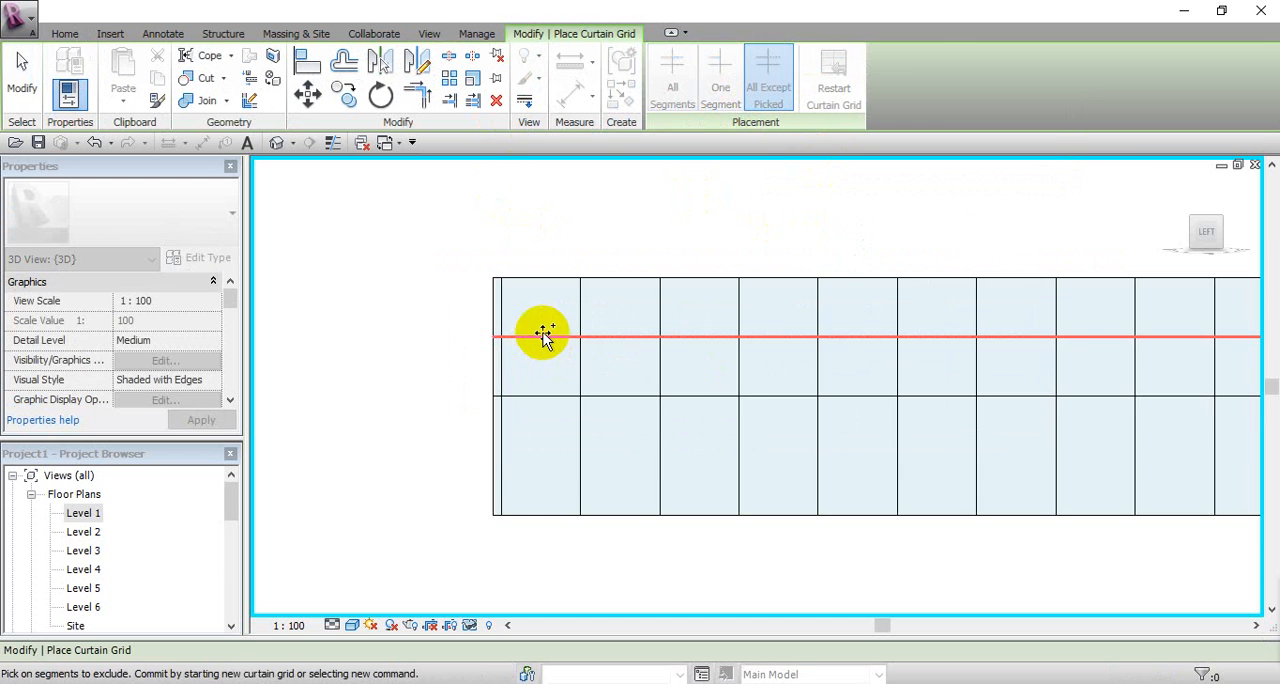
scroll(543, 337, "down", 2)
Step: Exclude six alternating segments from the new horizontal grid line, starting with the second full panel, and commit it
left_click(605, 337)
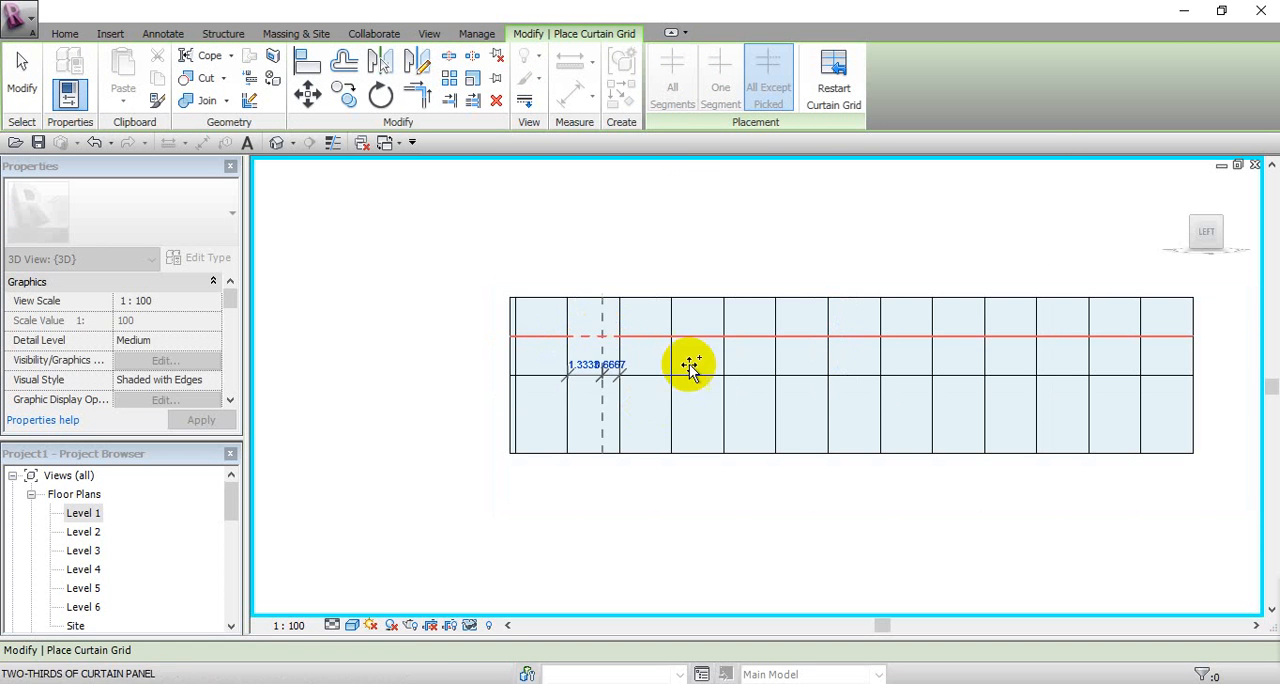
left_click(704, 337)
left_click(803, 337)
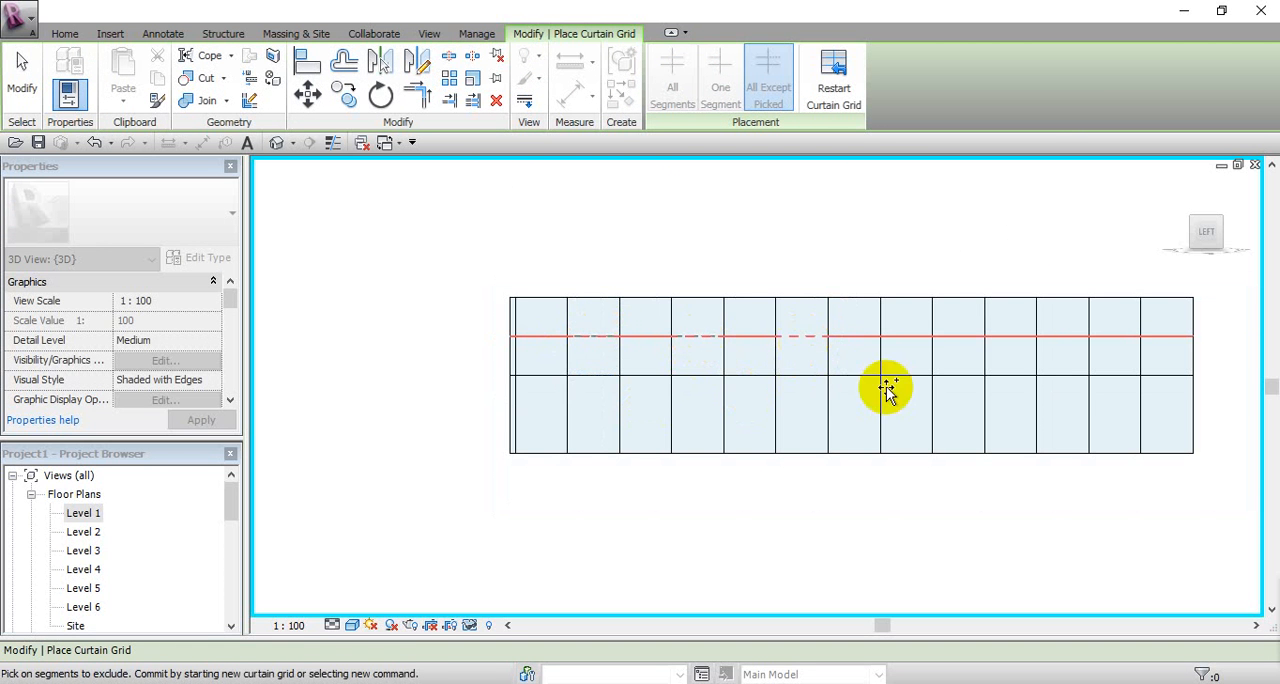
left_click(912, 337)
left_click(1022, 337)
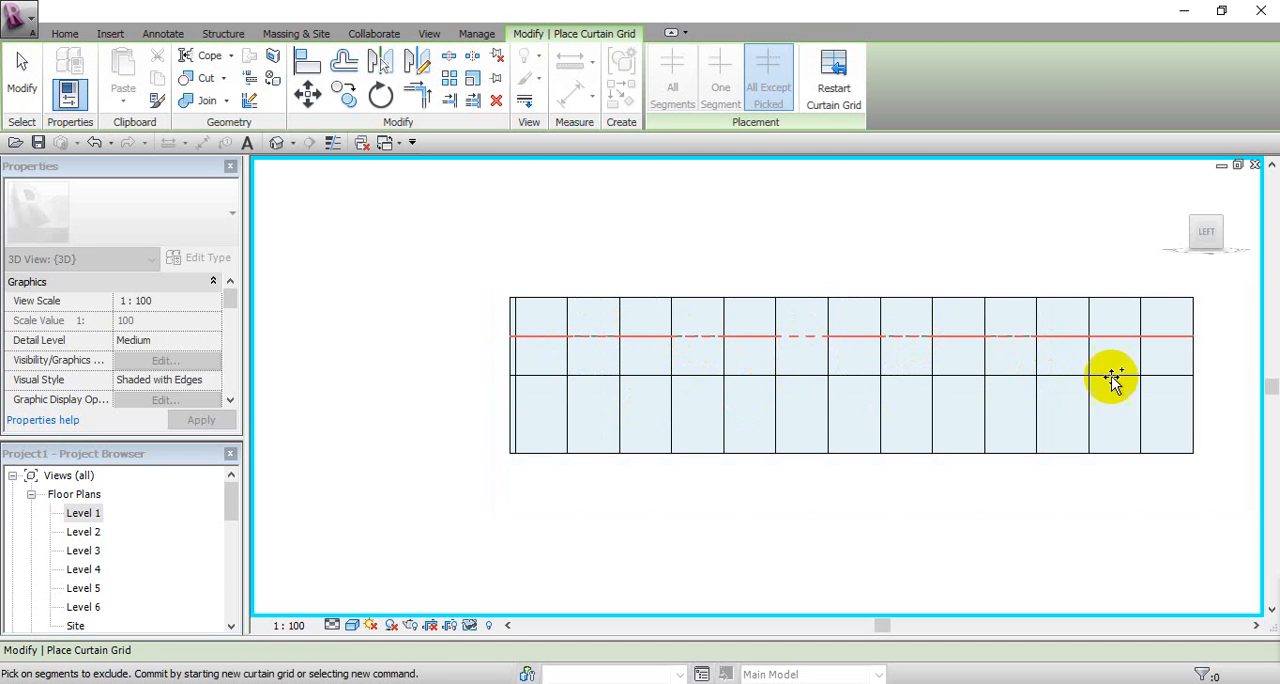
left_click(1128, 337)
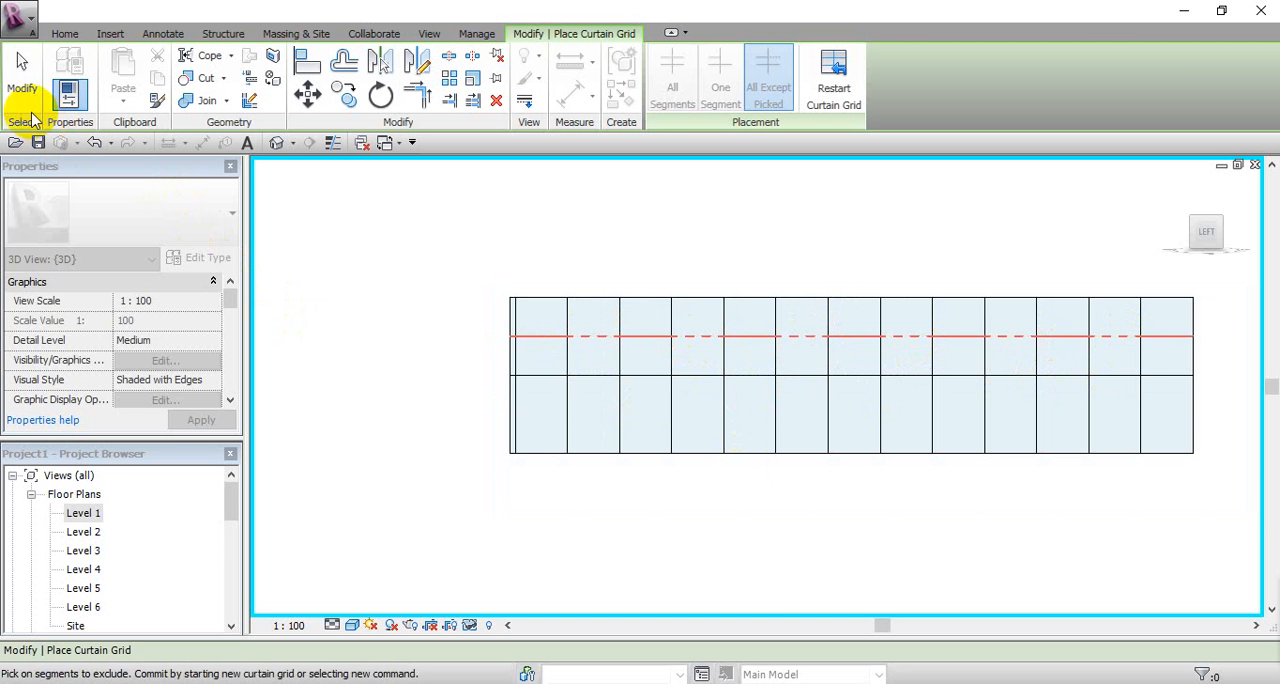
left_click(21, 92)
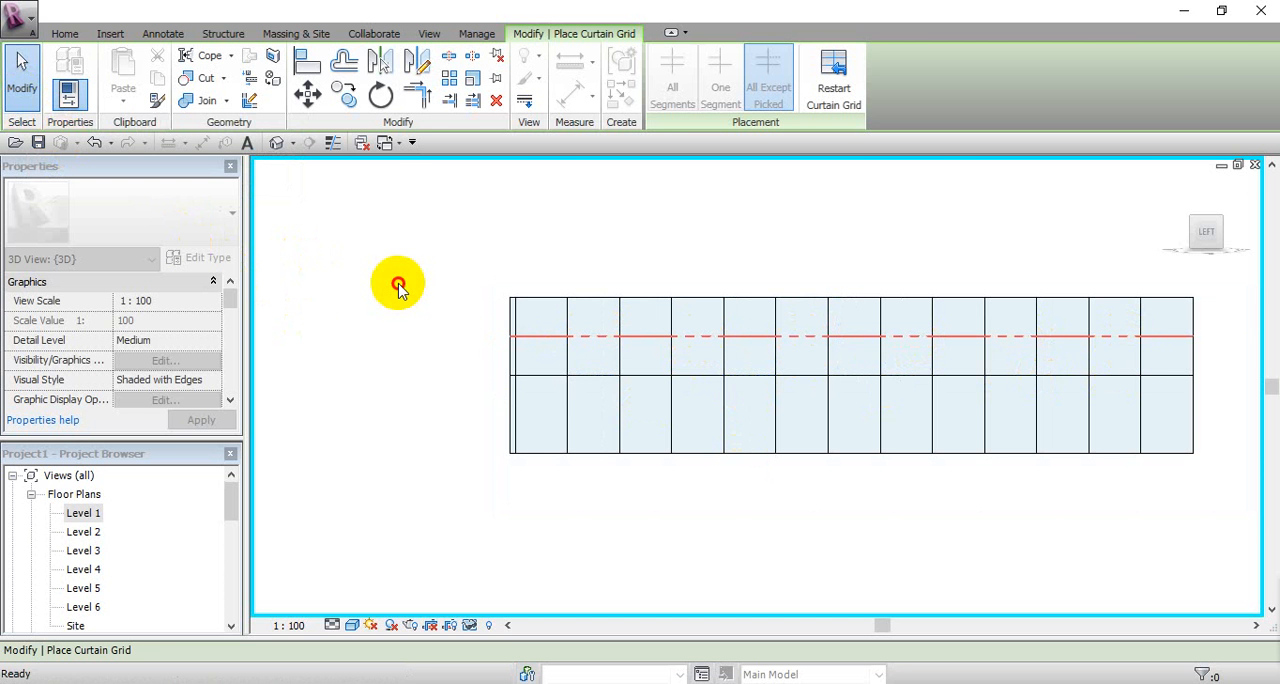
scroll(733, 401, "up", 1)
middle_click_drag(720, 398, 661, 447)
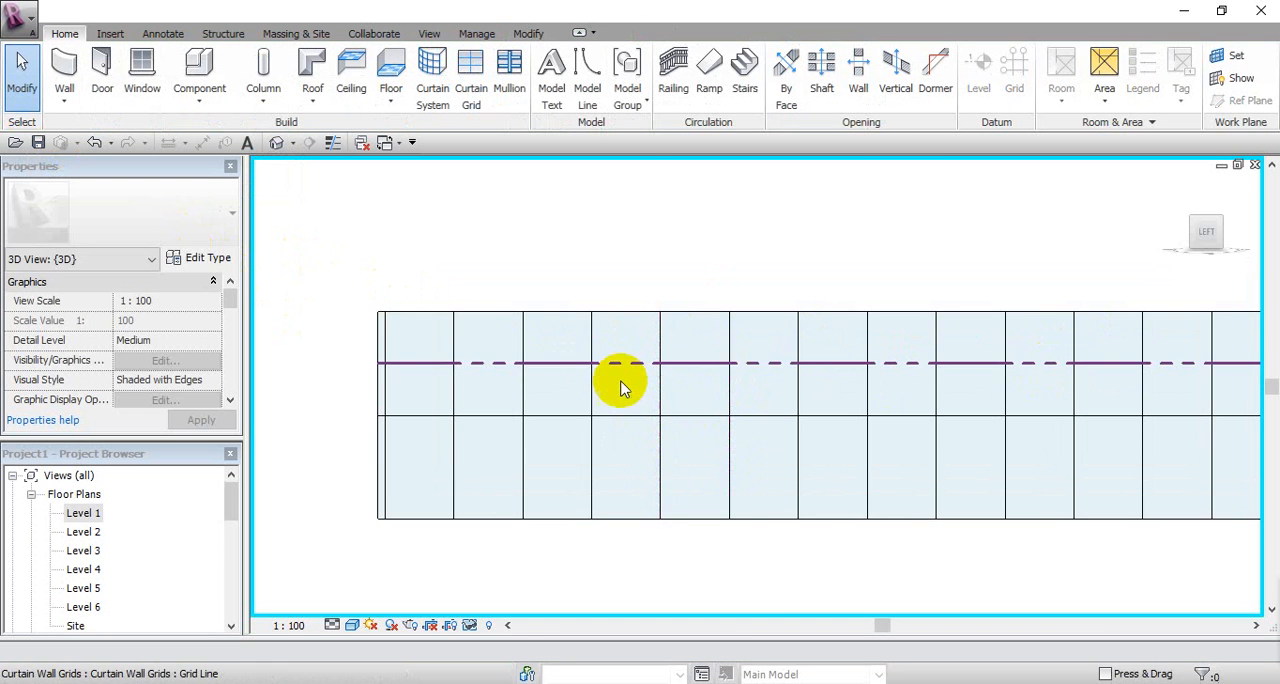
scroll(680, 263, "down", 2)
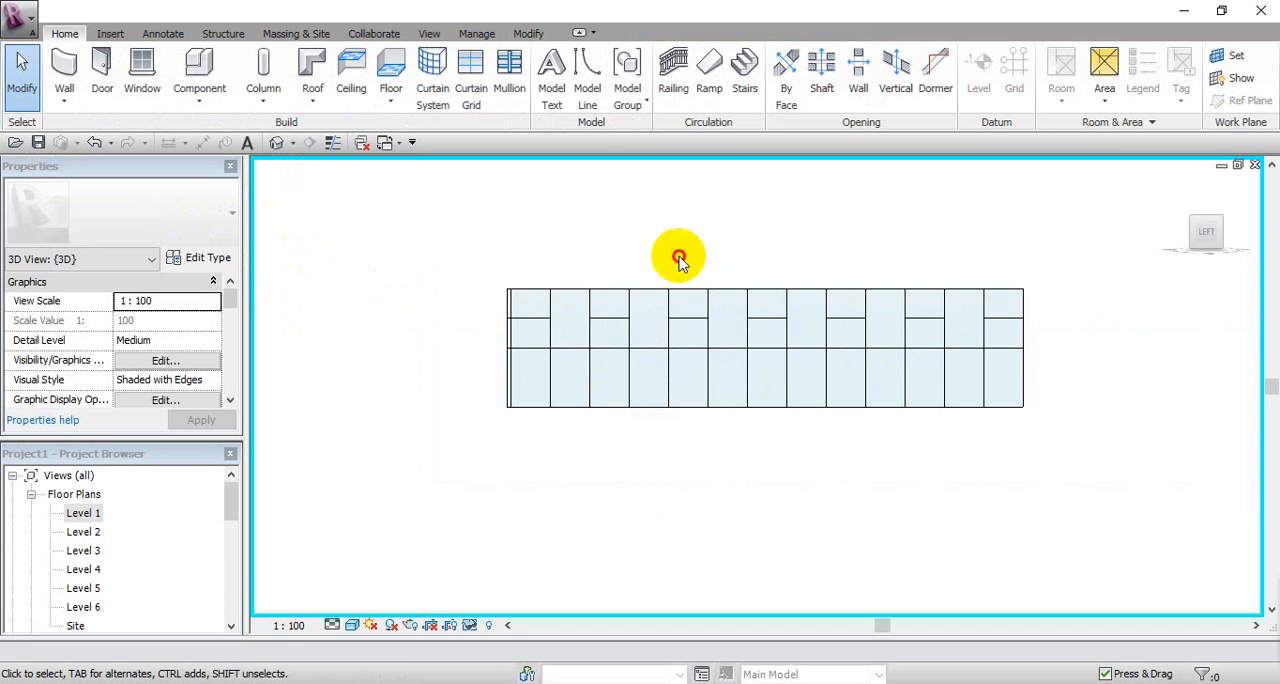
Step: Return to an isometric 3D view and reset the temporary isolation to show the whole building
left_click(1180, 186)
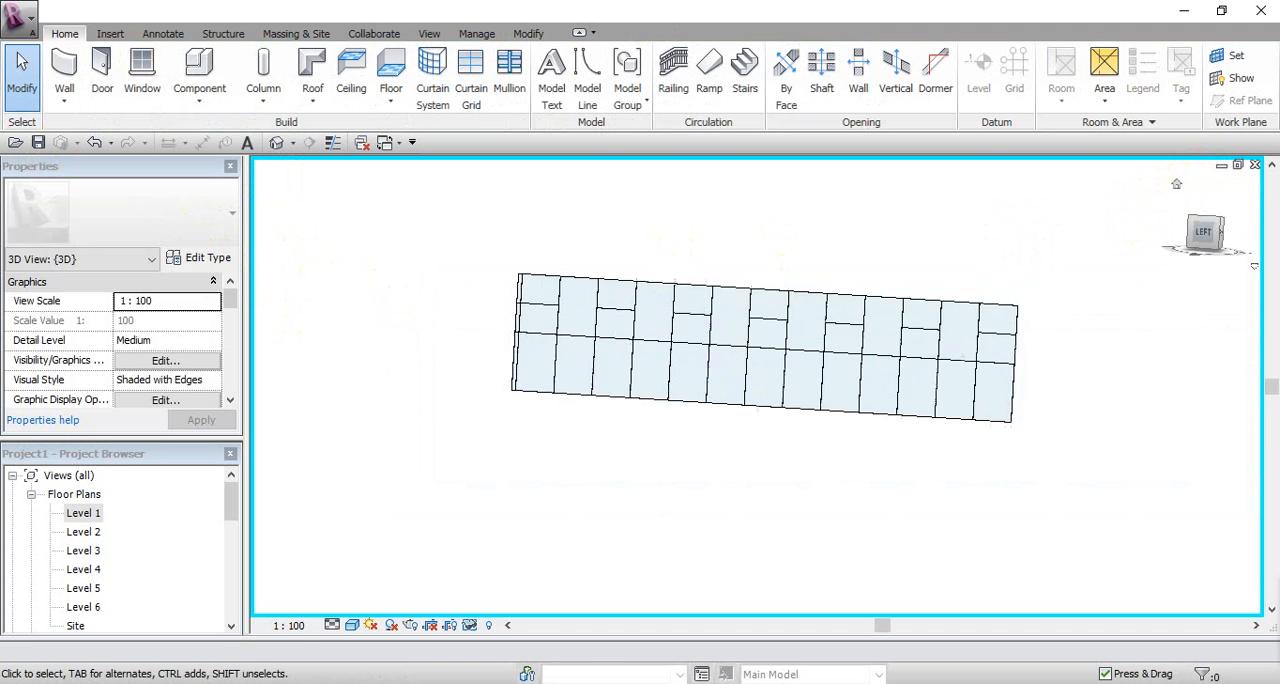
left_click(470, 626)
left_click(480, 603)
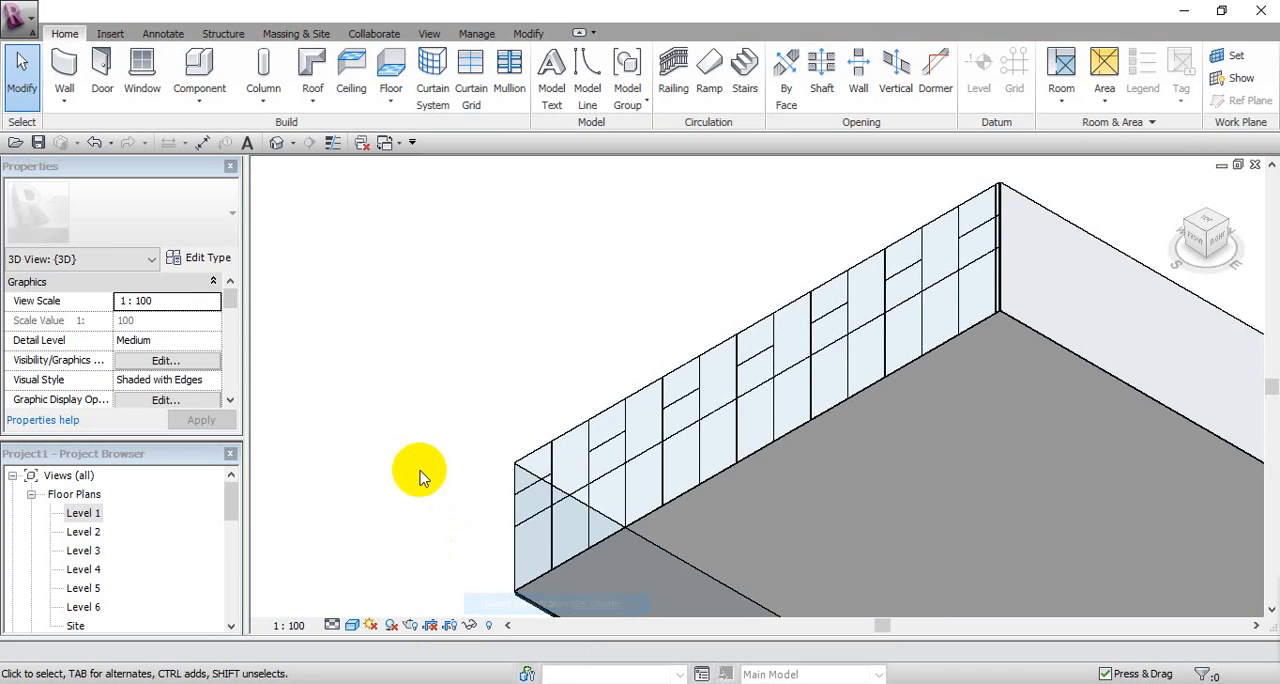
scroll(420, 460, "down", 3)
scroll(465, 451, "up", 3)
middle_click_drag(465, 451, 493, 359)
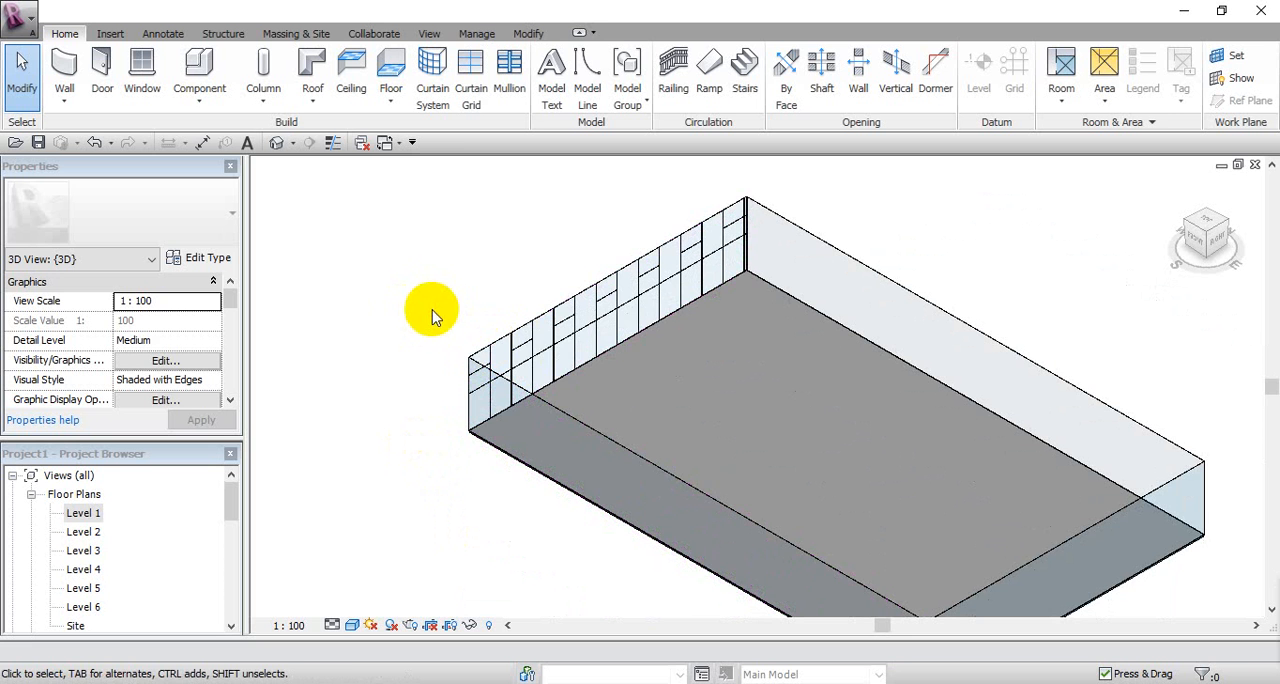
middle_click_drag(563, 366, 569, 376)
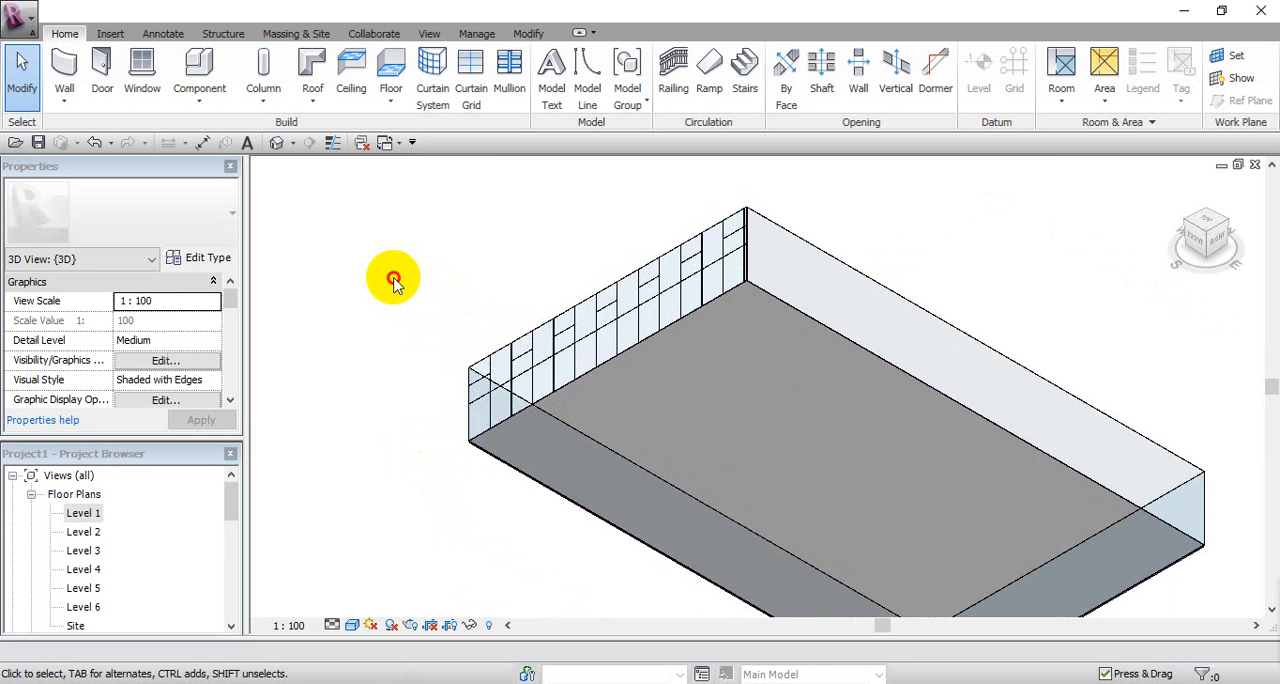
key("Tab")
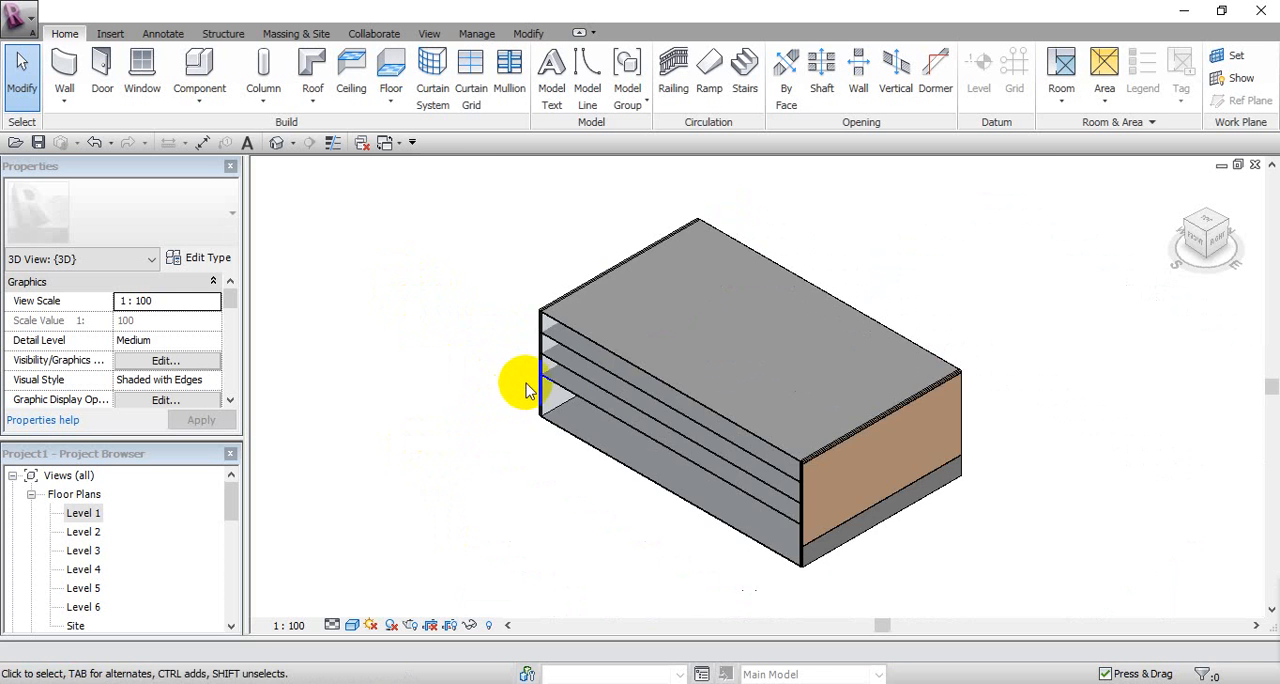
scroll(514, 380, "up", 5)
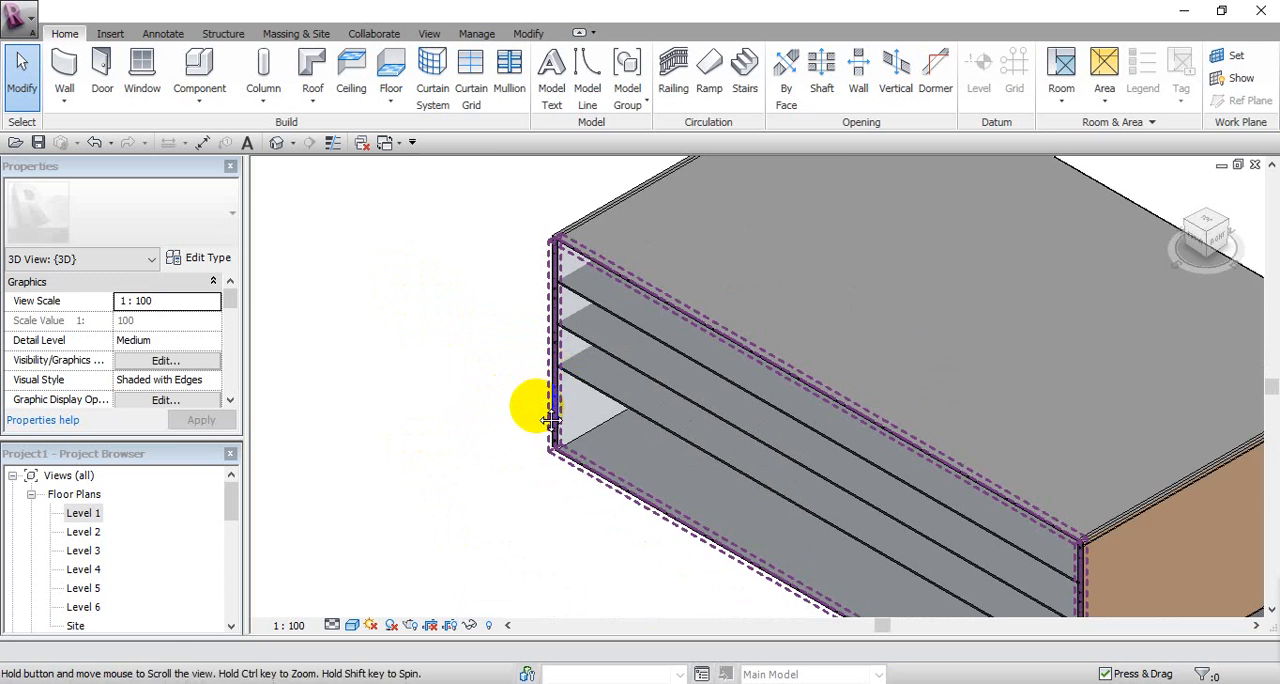
scroll(462, 385, "down", 3)
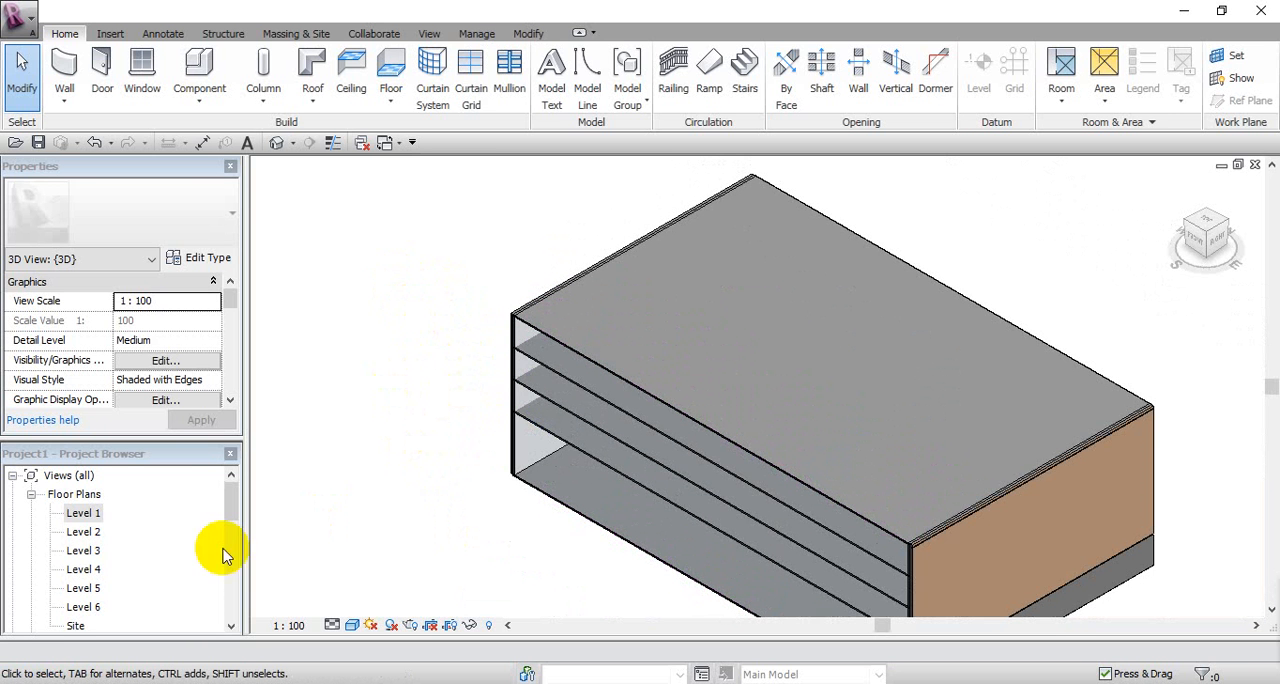
Step: Open the Level 1 floor plan and draw a horizontal Generic - 200mm wall about 16 m long inward from the west exterior wall
double_click(90, 513)
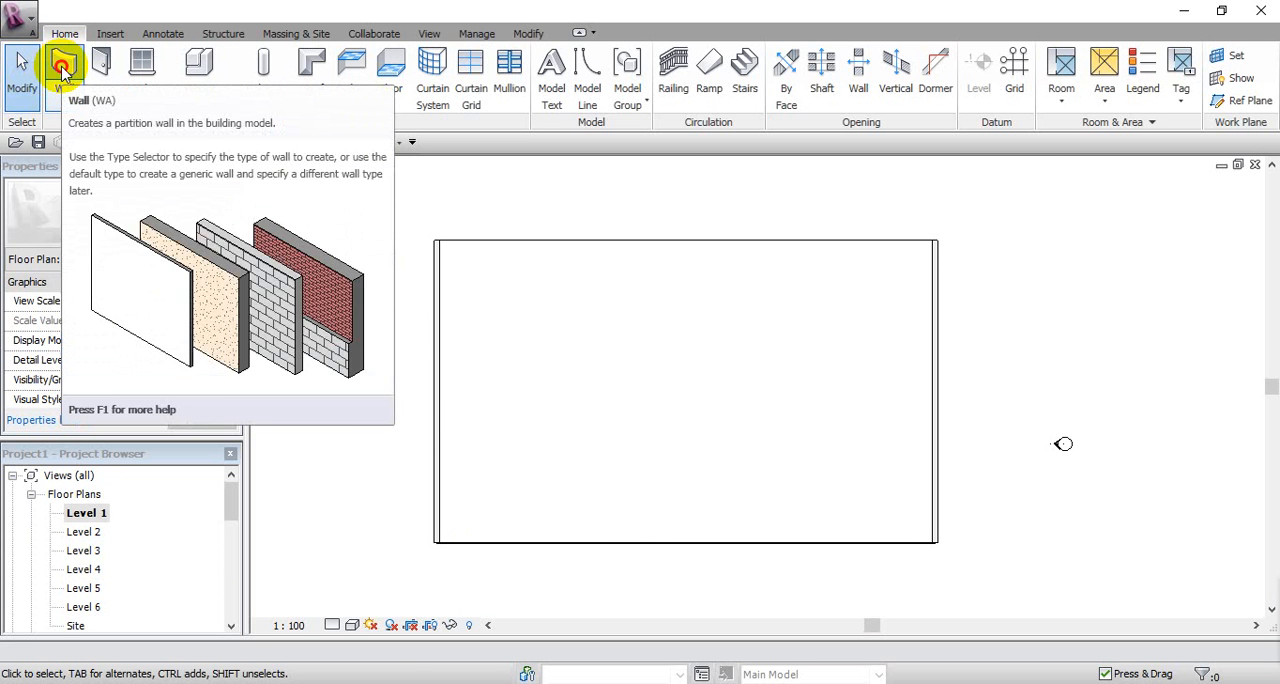
left_click(62, 68)
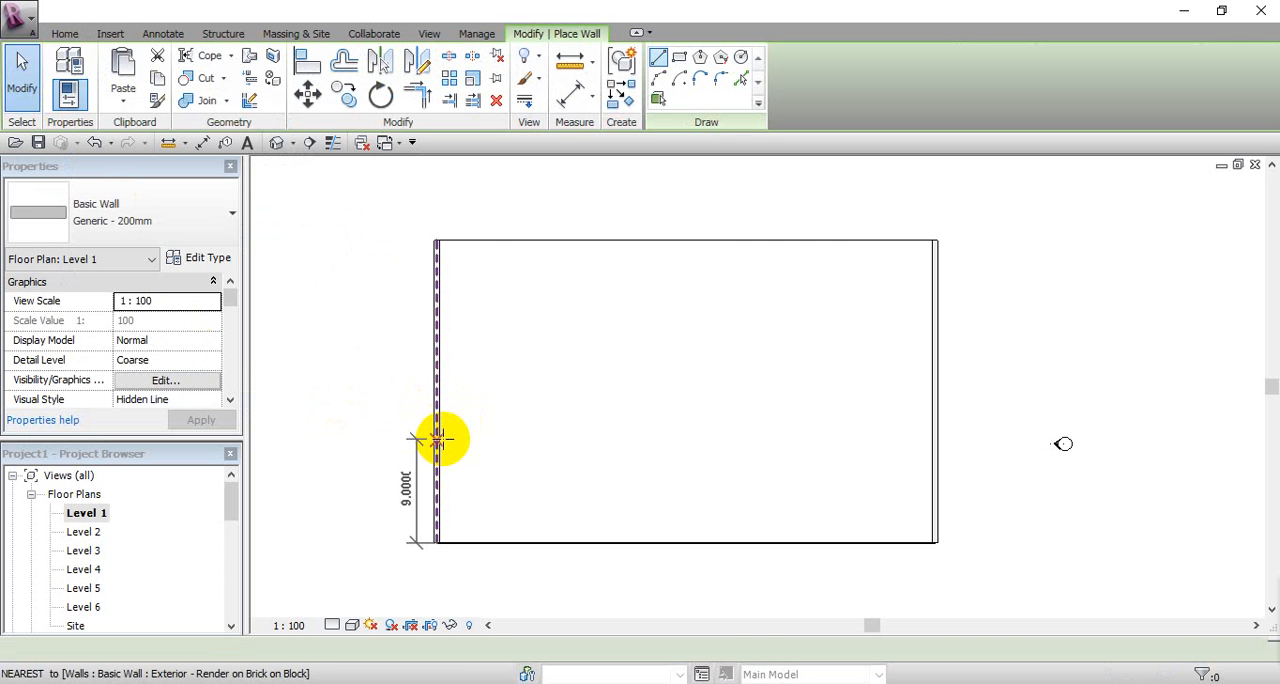
left_click(437, 428)
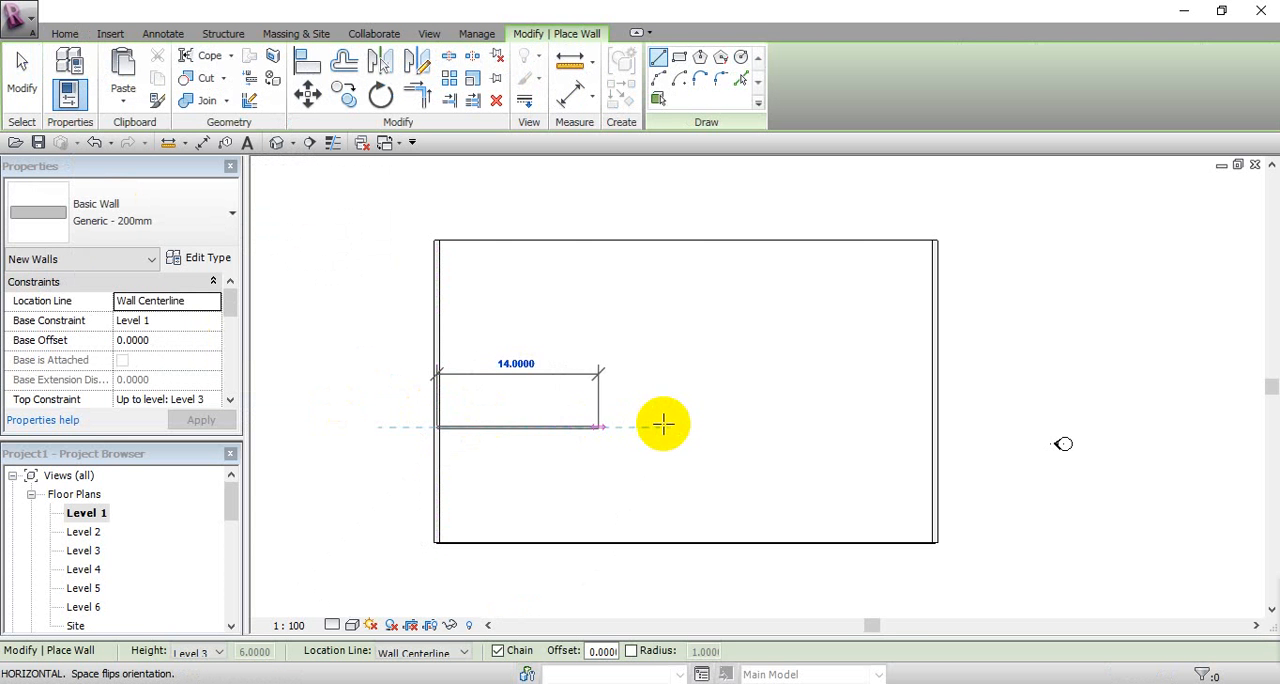
left_click(619, 427)
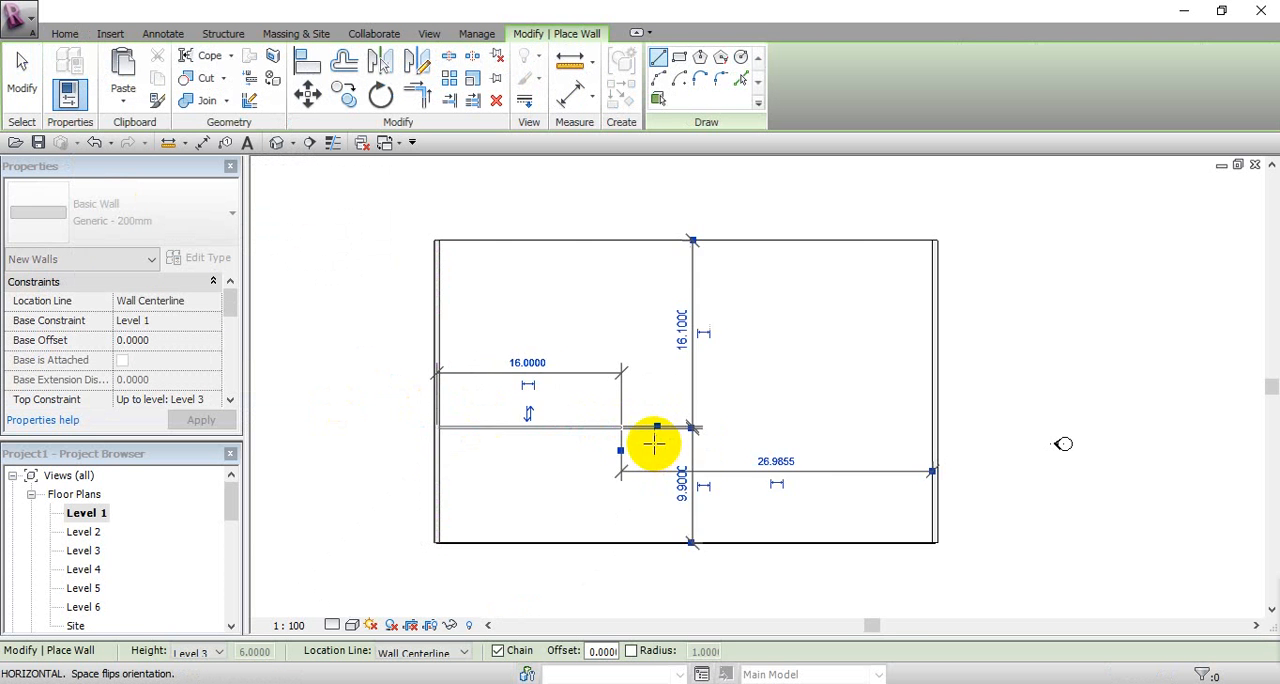
right_click(672, 453)
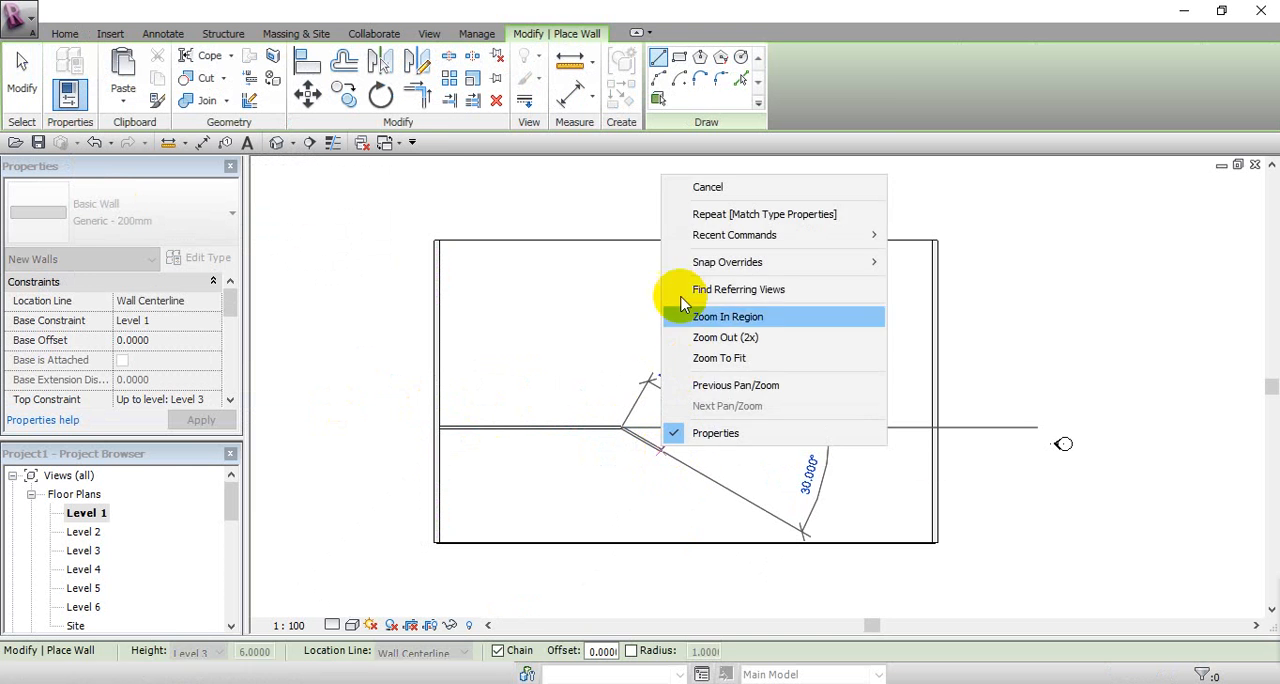
left_click(674, 180)
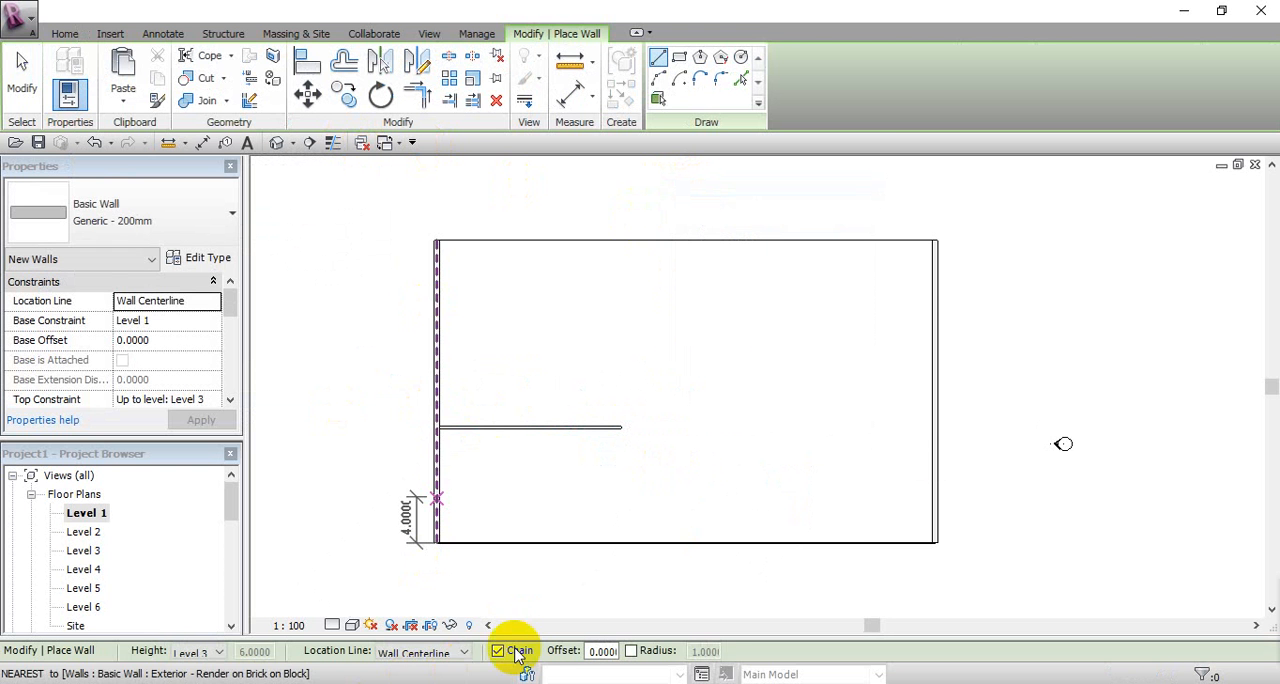
Step: With Chain off, draw two vertical walls meeting the south curtain wall, about 10 m and 7.6 m long, the longer one beyond the horizontal wall's end
left_click(497, 651)
left_click(660, 429)
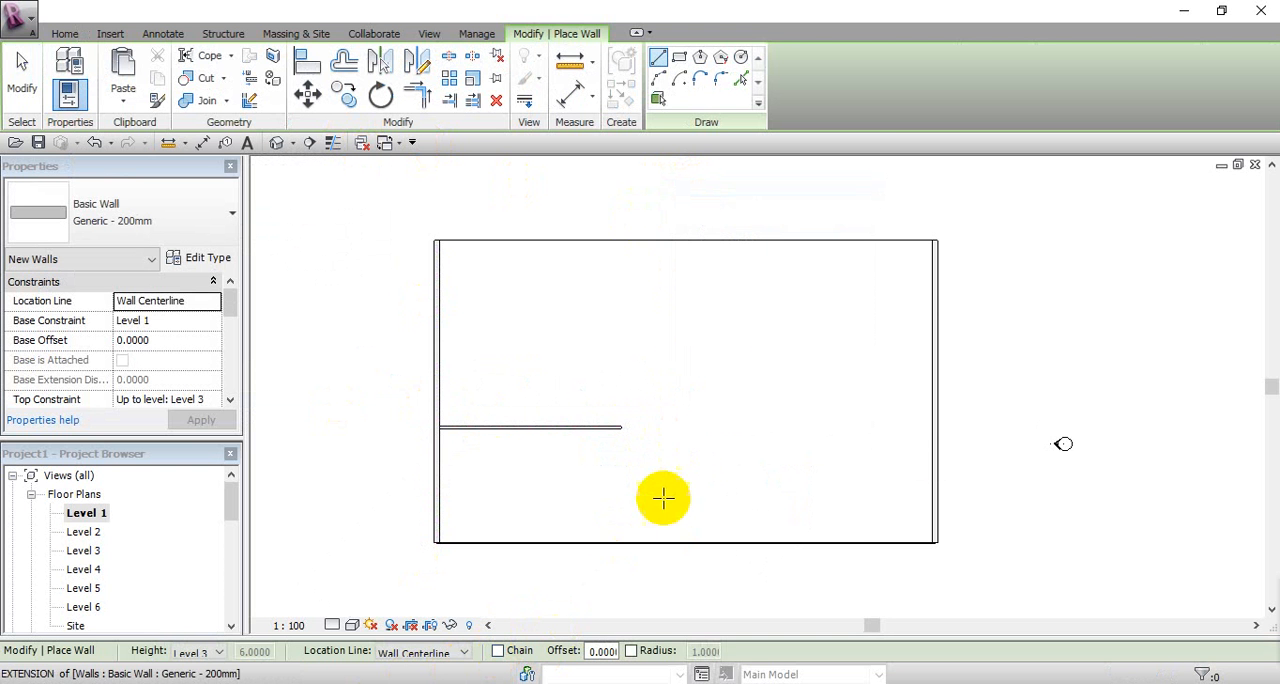
left_click(658, 532)
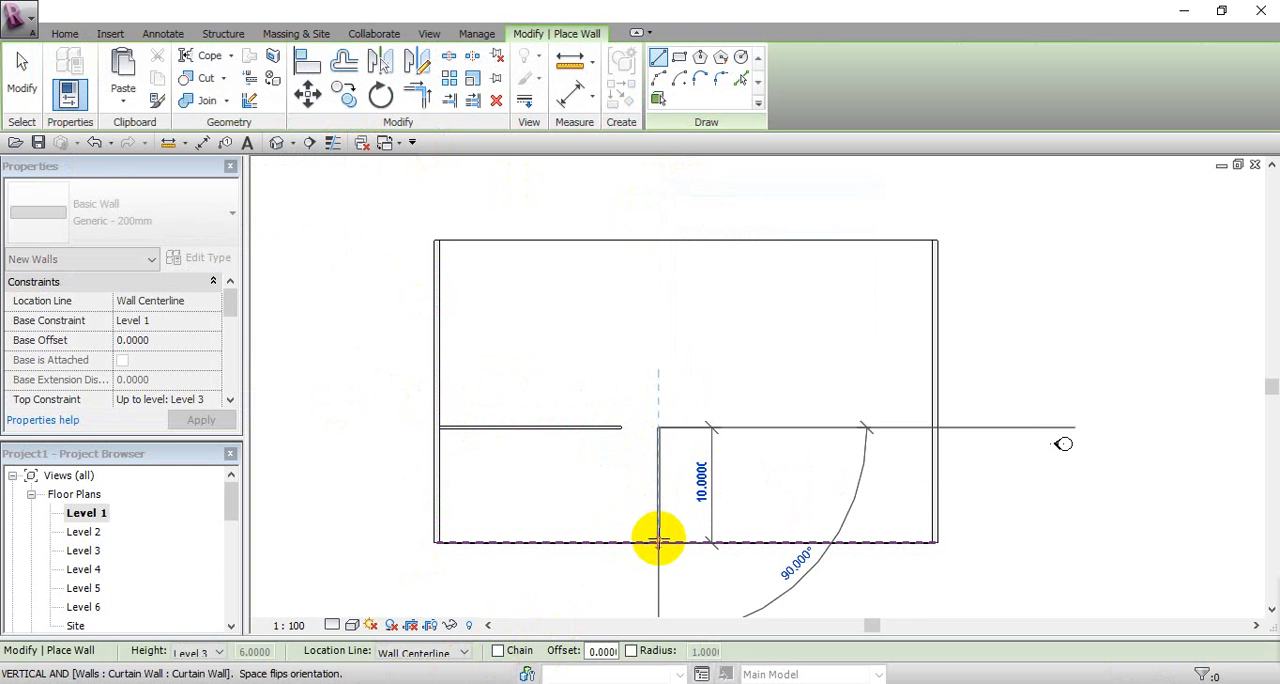
left_click(526, 543)
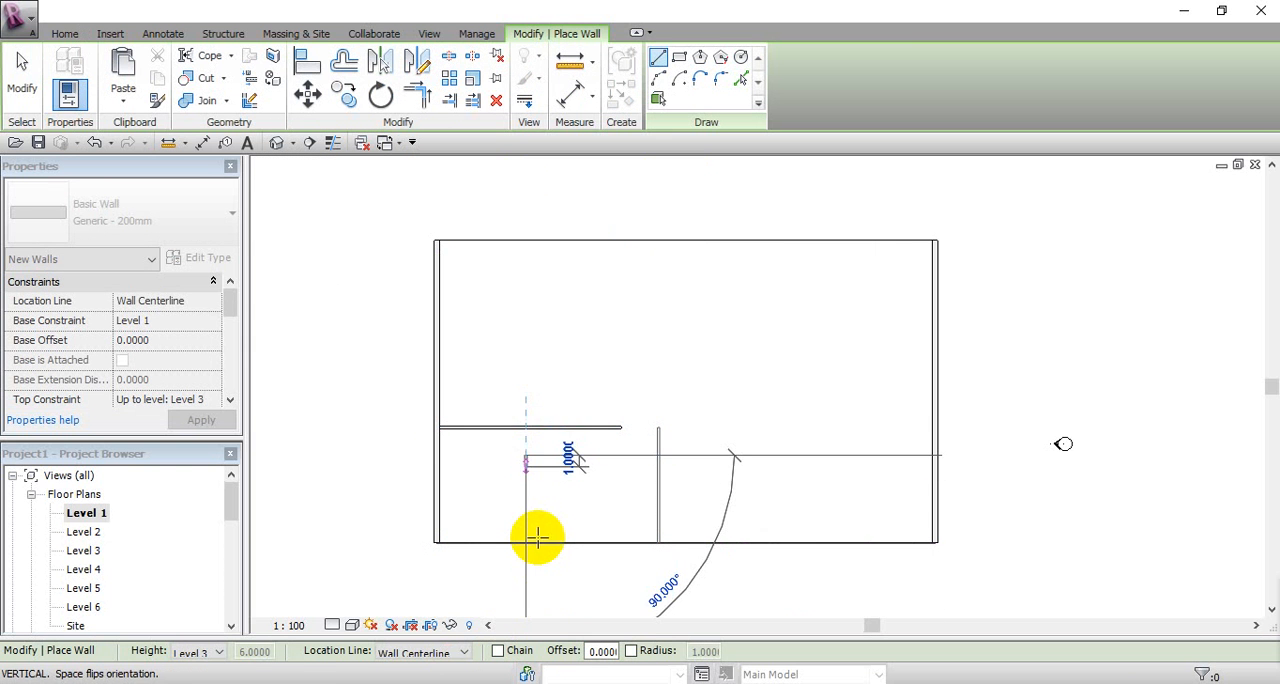
left_click(546, 462)
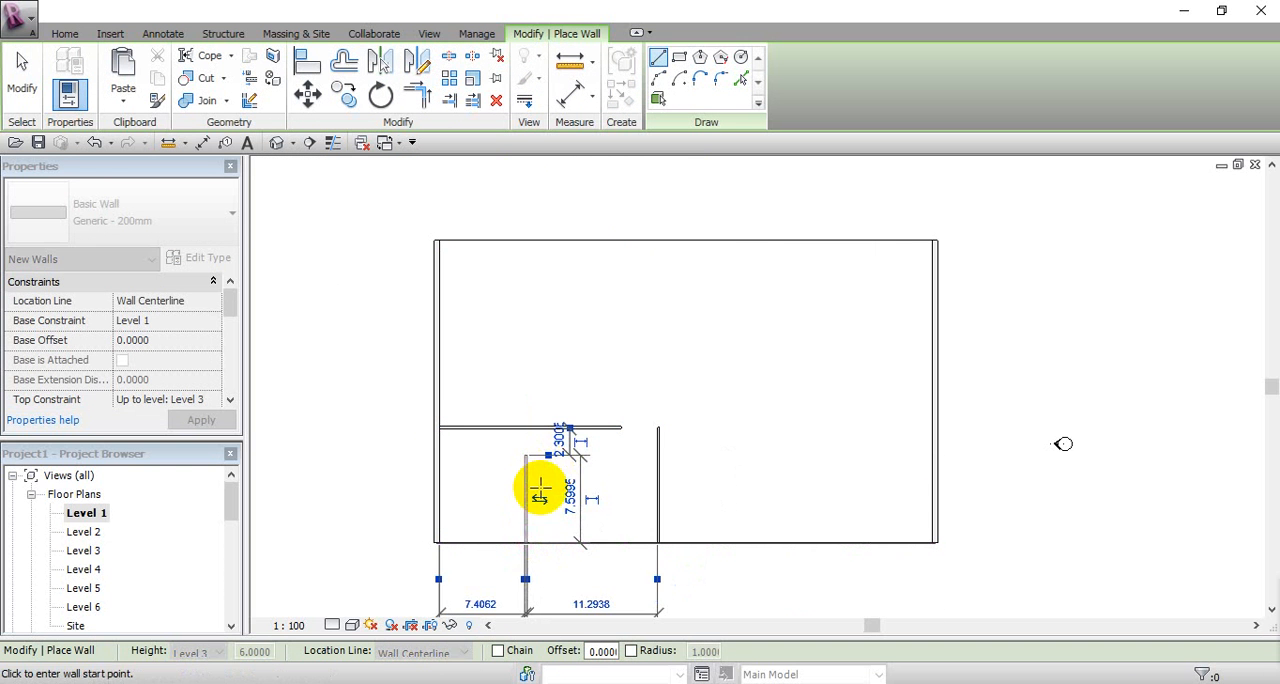
right_click(545, 510)
left_click(588, 232)
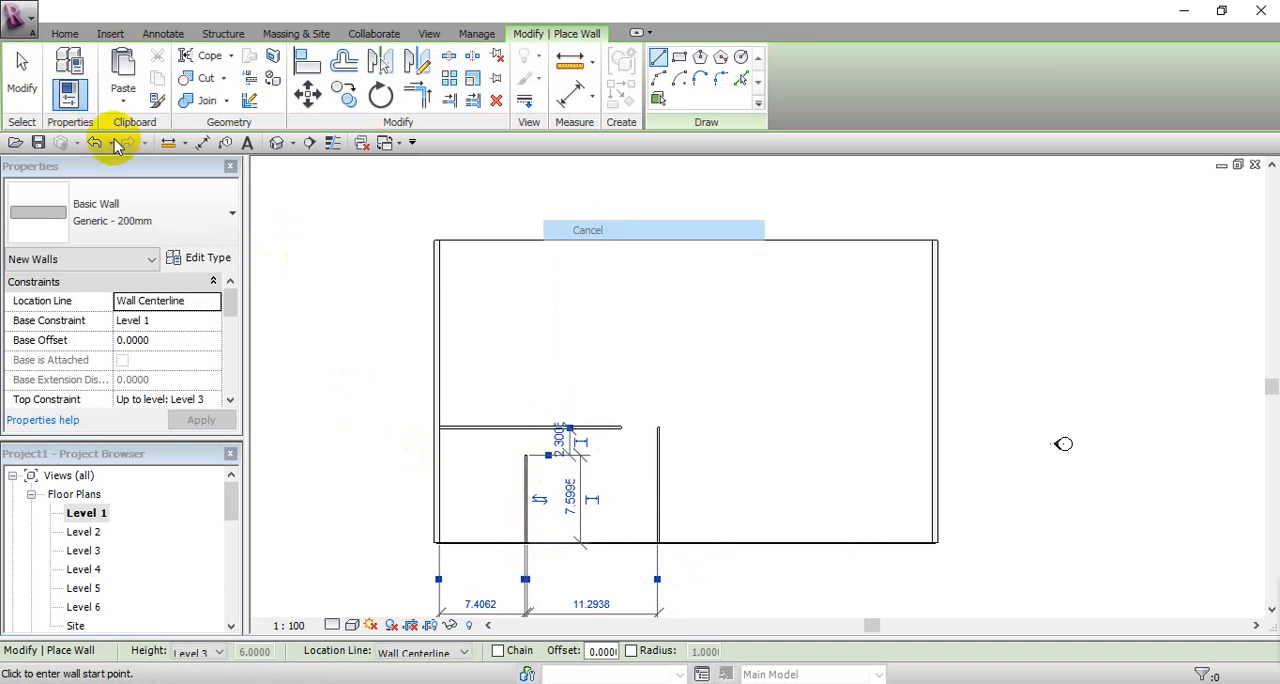
left_click(22, 75)
Step: Trim/extend the horizontal interior wall and the longer vertical wall to form a corner
middle_click_drag(551, 498, 556, 442)
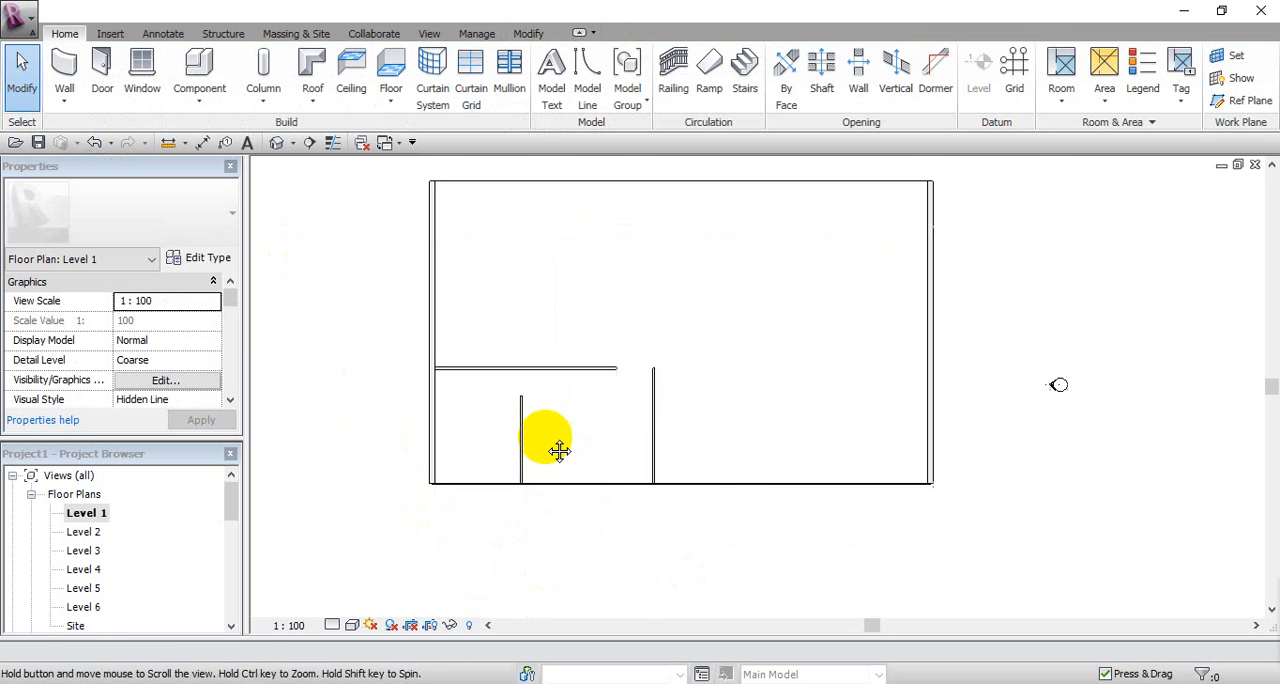
left_click(541, 372)
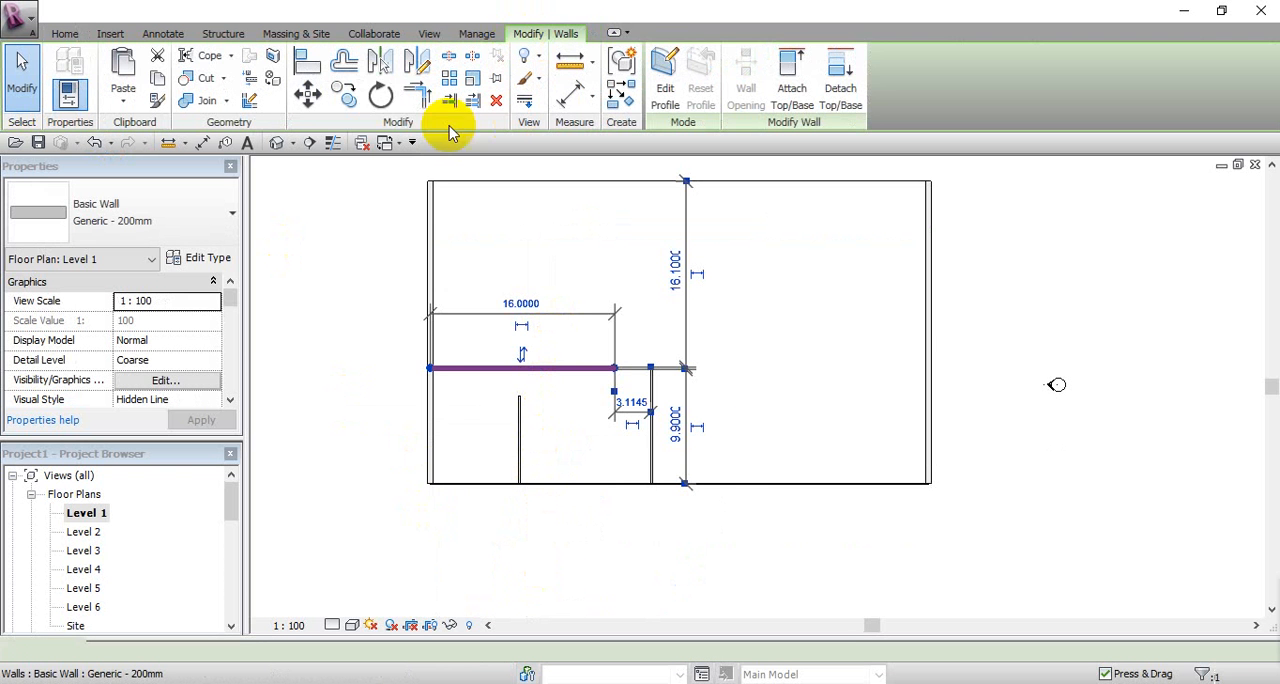
left_click(425, 100)
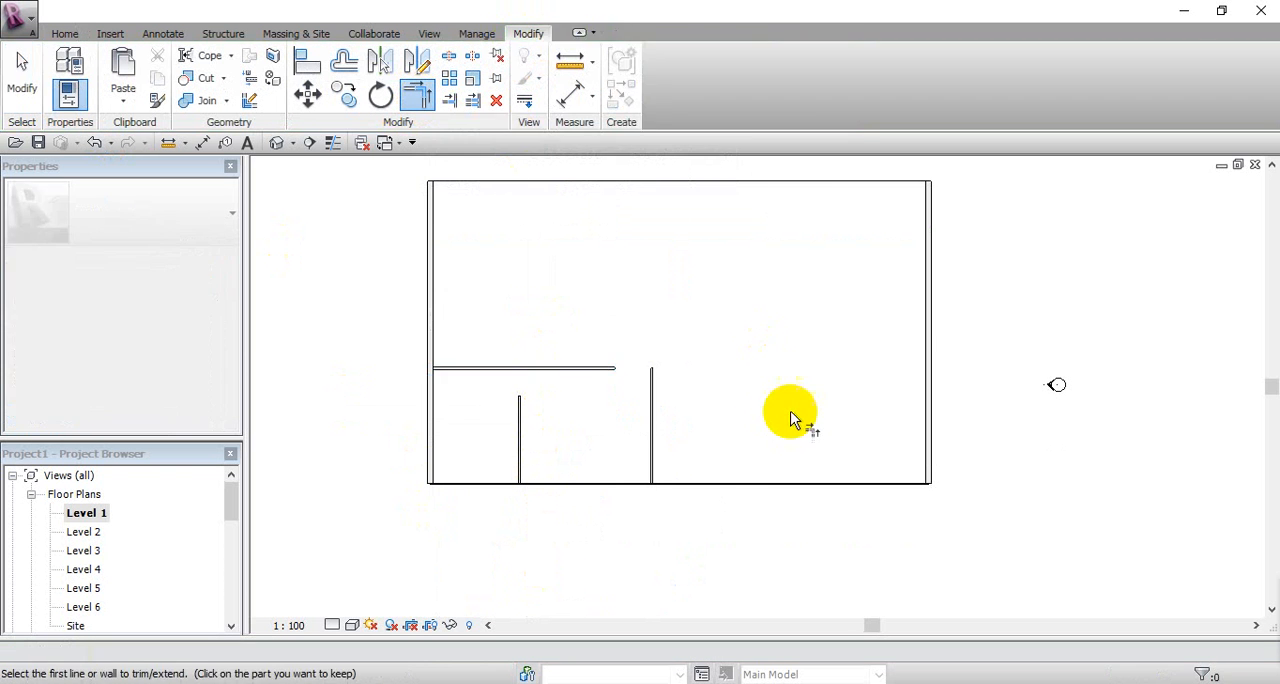
left_click(610, 370)
left_click(651, 402)
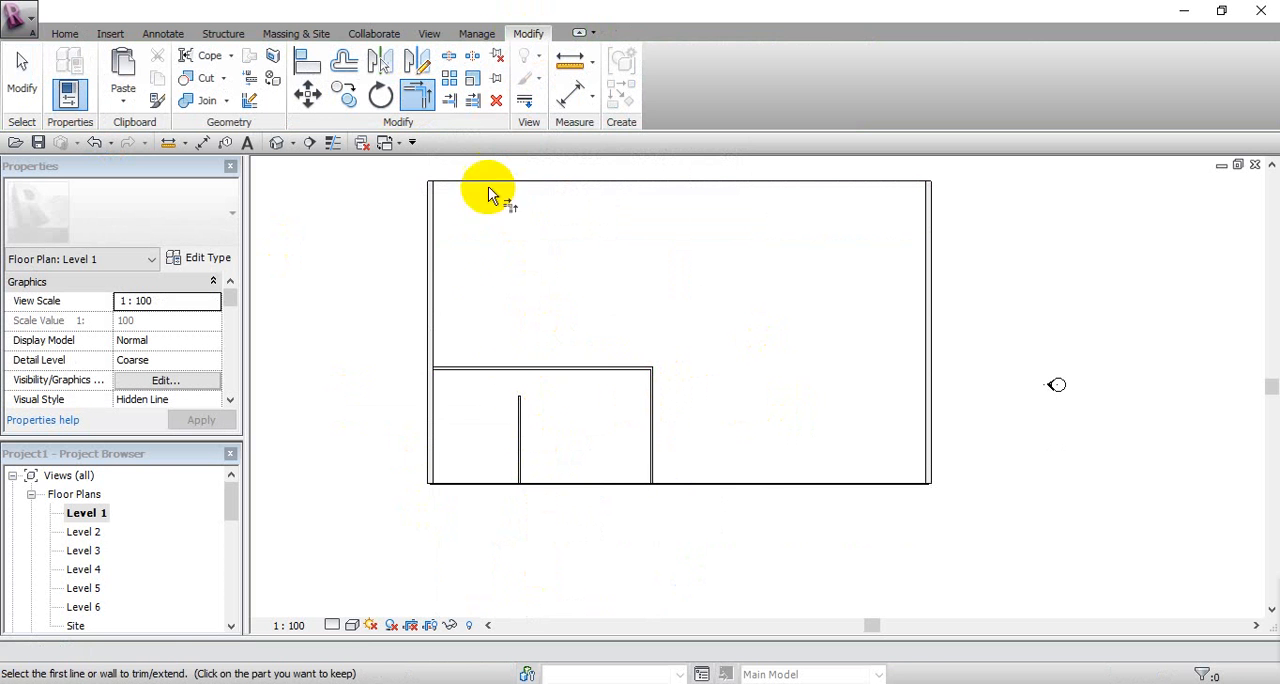
Step: Try to join the short vertical wall and the horizontal interior wall with Trim/Extend Single Element, and undo the trim
left_click(452, 101)
left_click(508, 370)
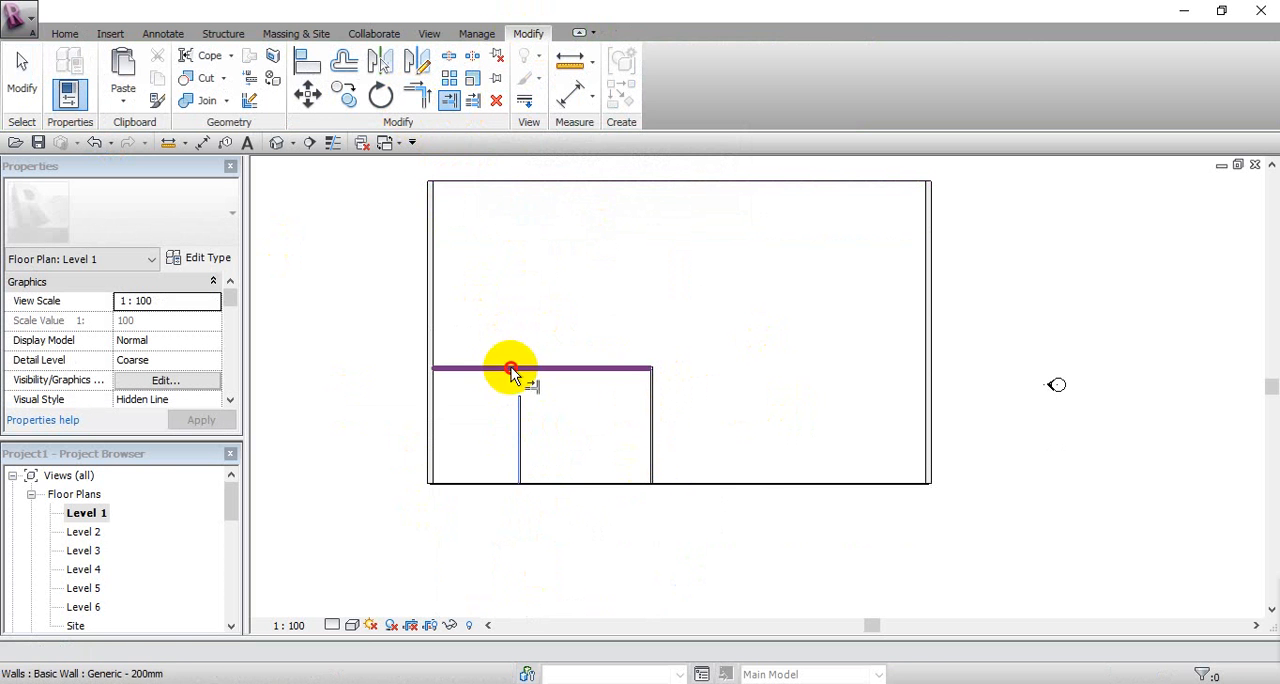
left_click(510, 371)
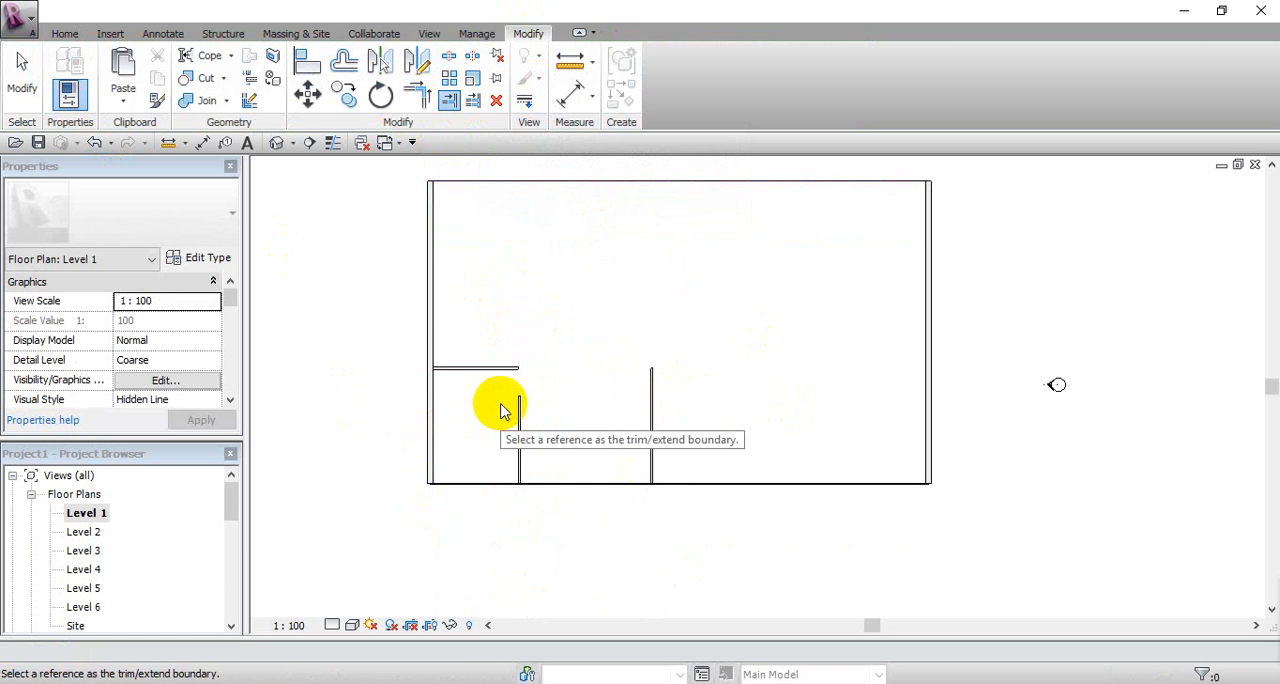
key("ctrl+z")
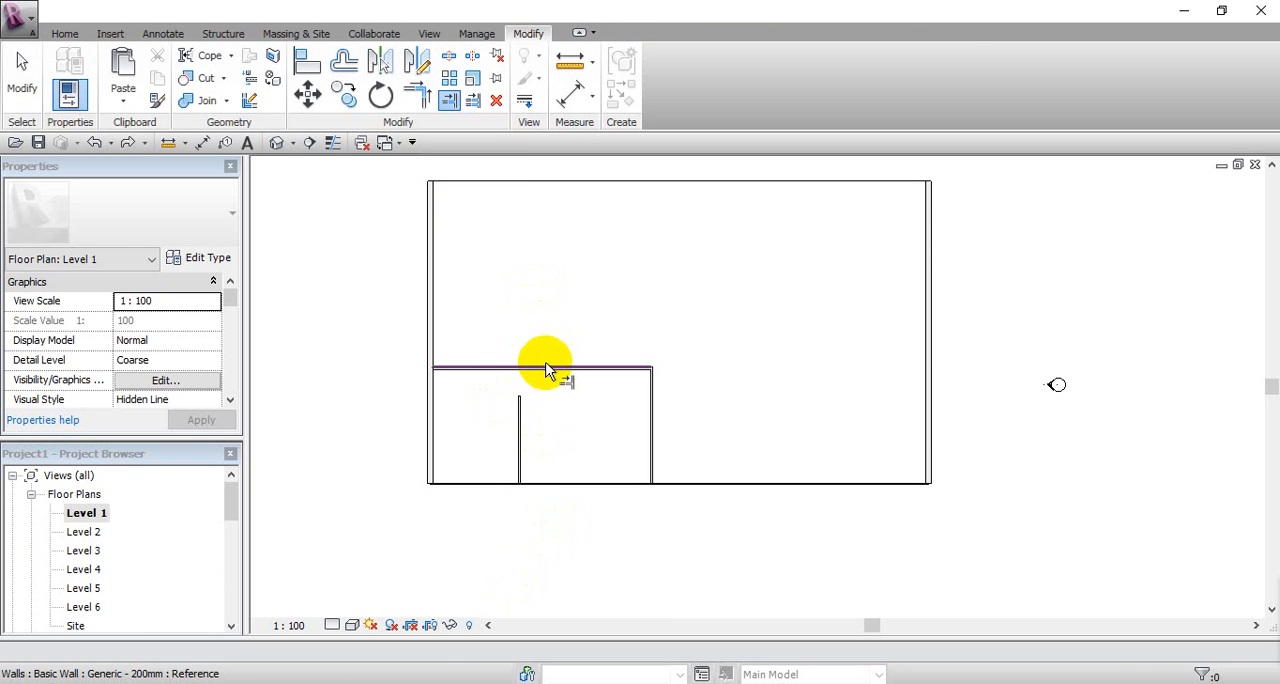
Step: Extend the short vertical wall to the horizontal interior wall, using the horizontal wall as the boundary, and leave the command
left_click(537, 374)
left_click(521, 400)
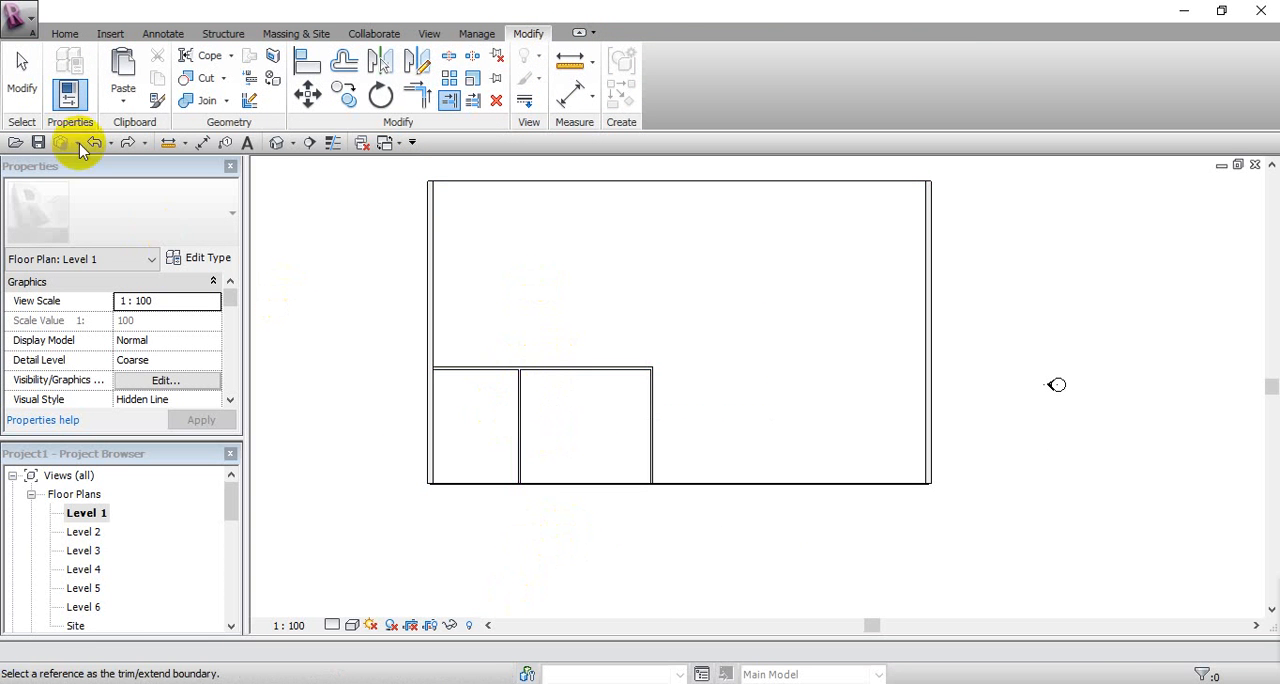
left_click(22, 92)
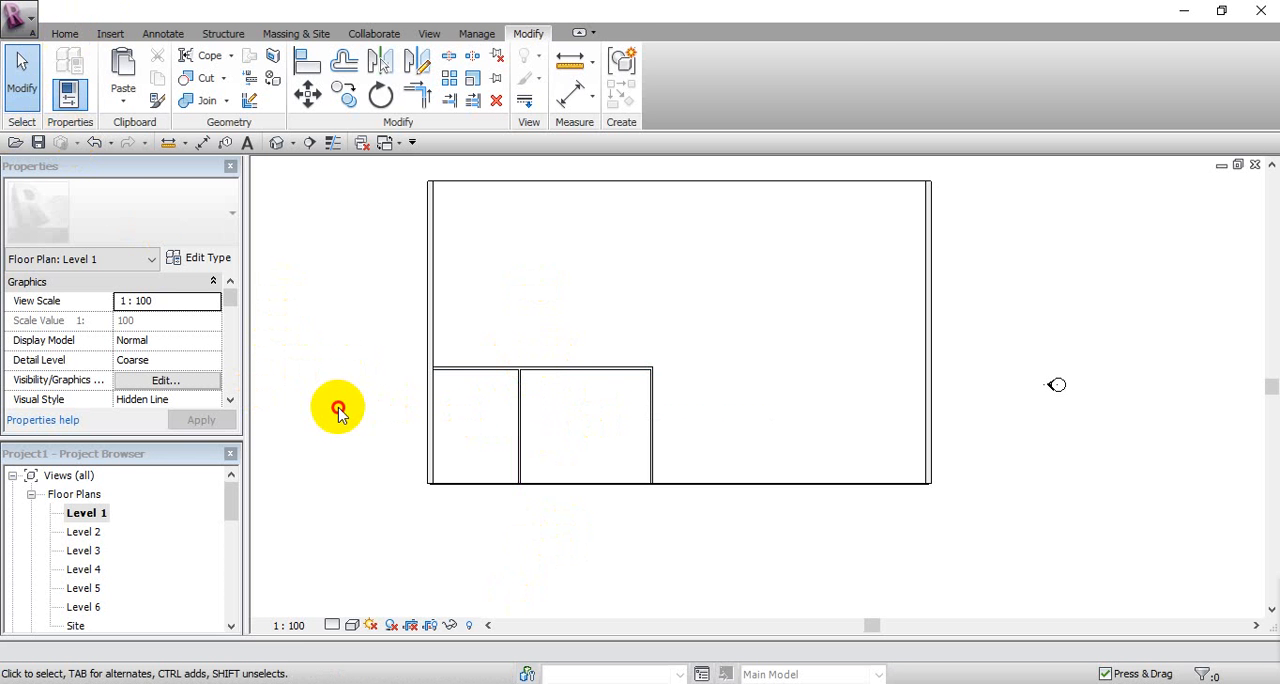
Step: Place four untagged M_Single-Flush 0915 x 2134mm doors: one in each vertical interior wall and two in the horizontal one
left_click(64, 33)
left_click(103, 68)
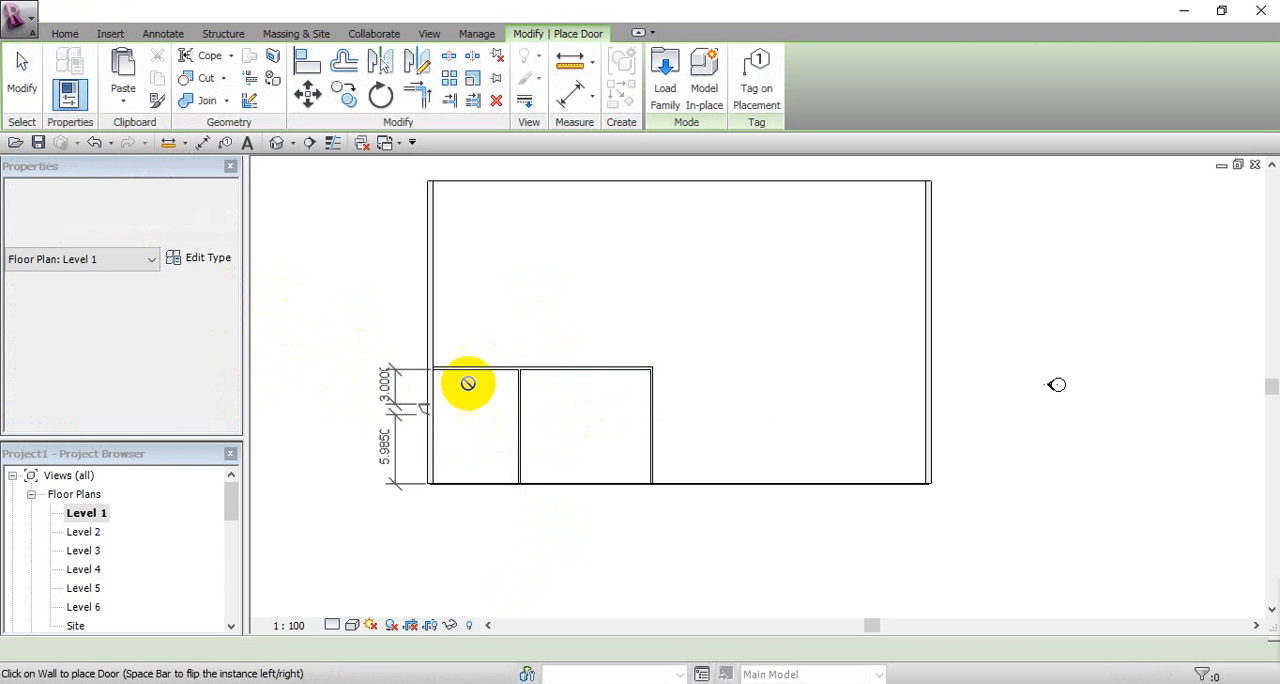
left_click(759, 82)
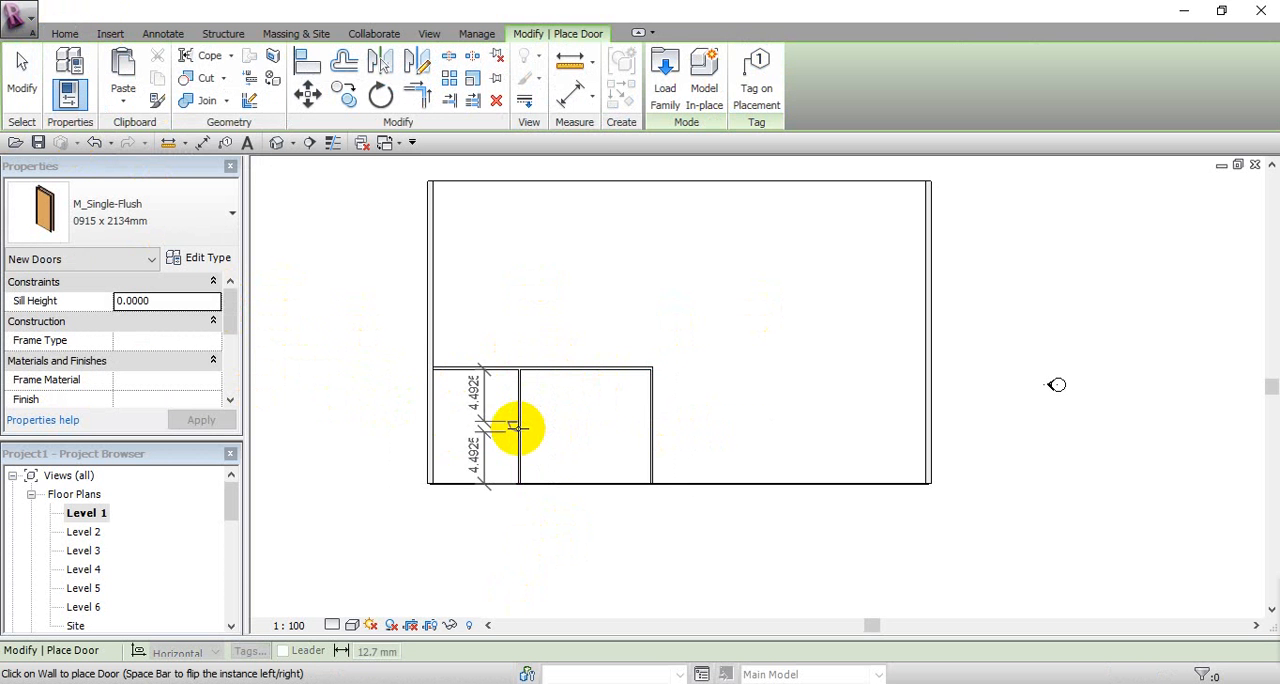
scroll(518, 428, "up", 3)
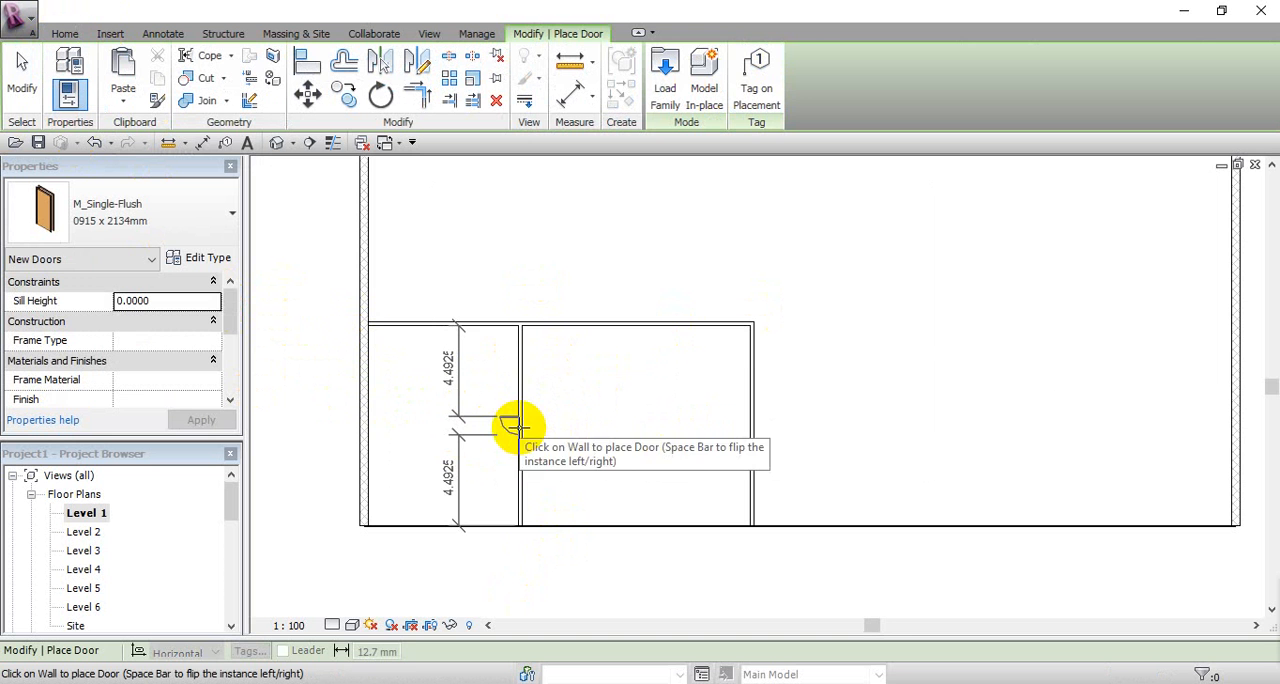
left_click(515, 426)
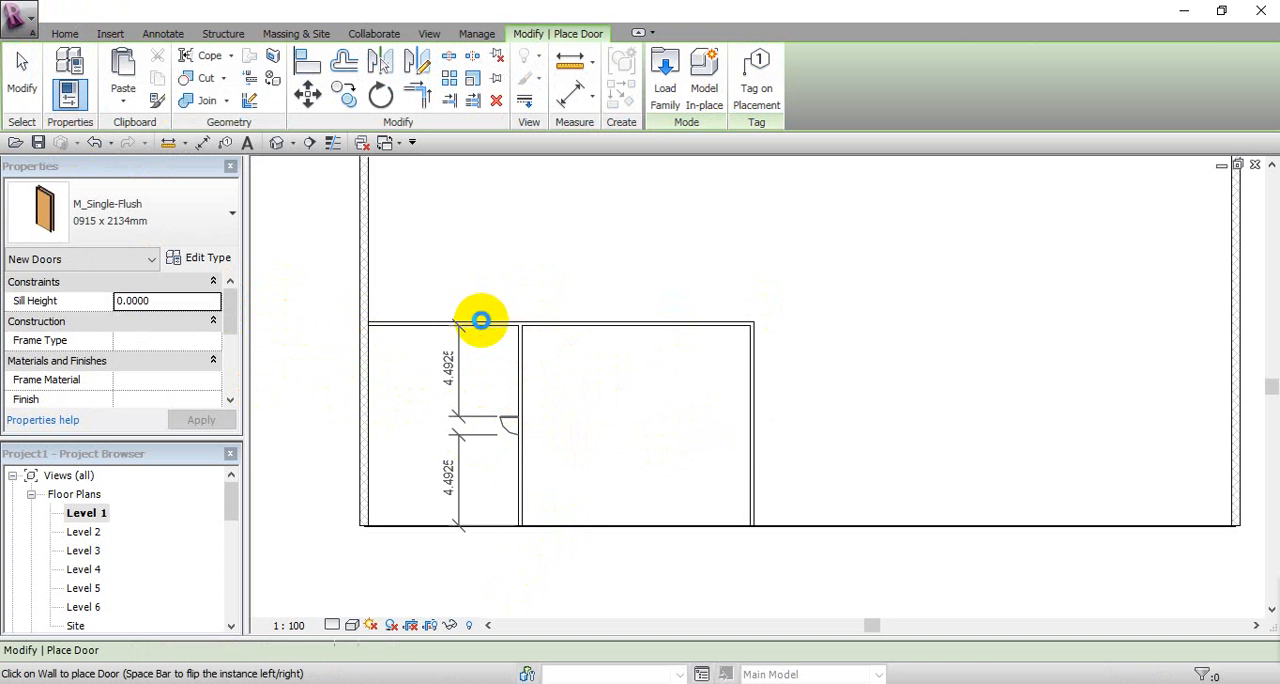
left_click(480, 324)
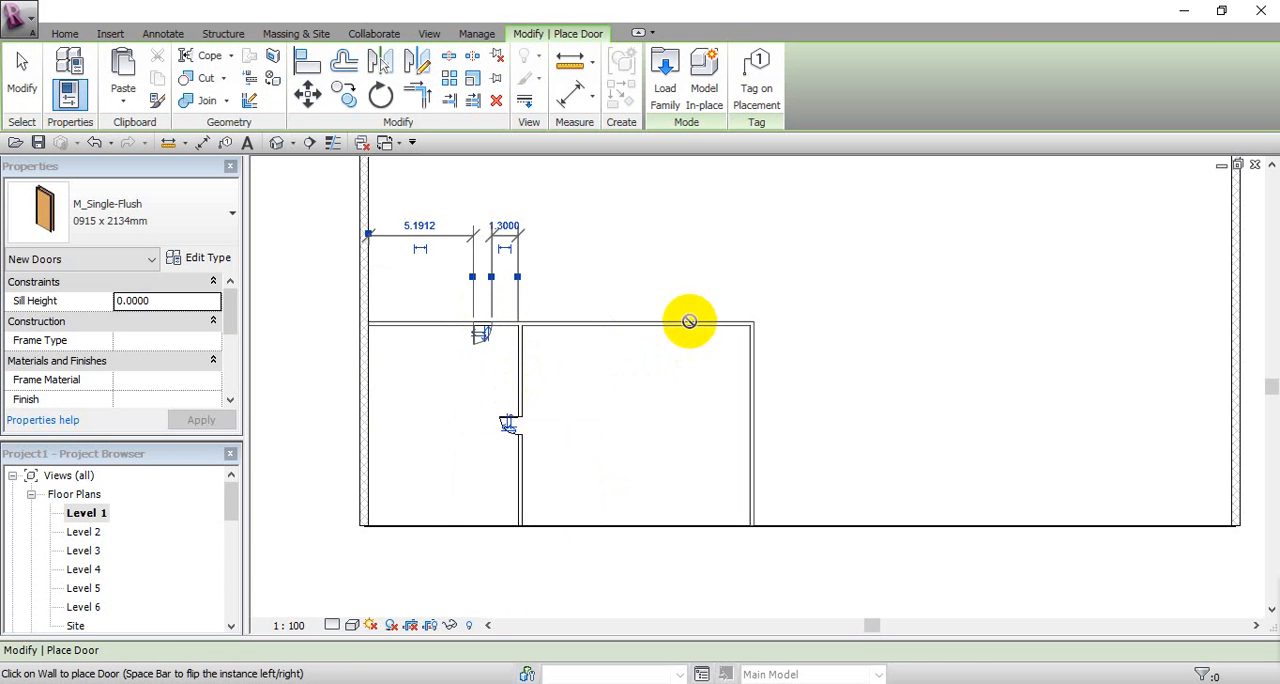
left_click(690, 318)
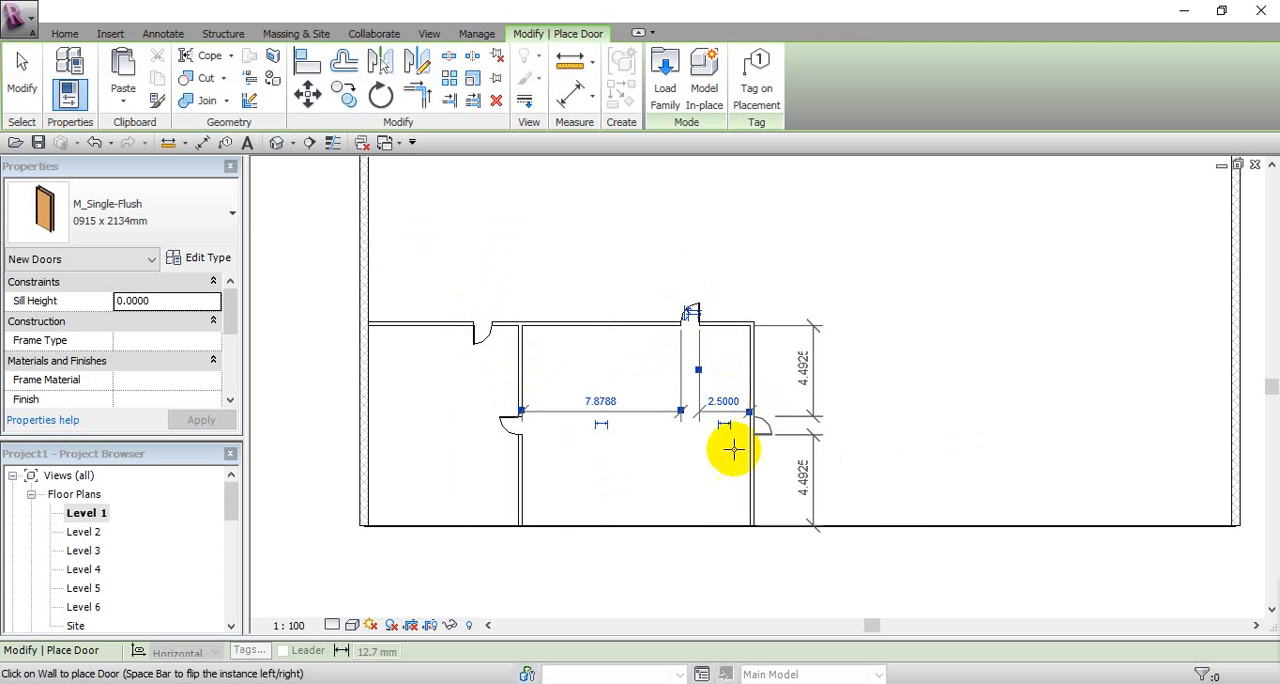
left_click(736, 448)
left_click(22, 82)
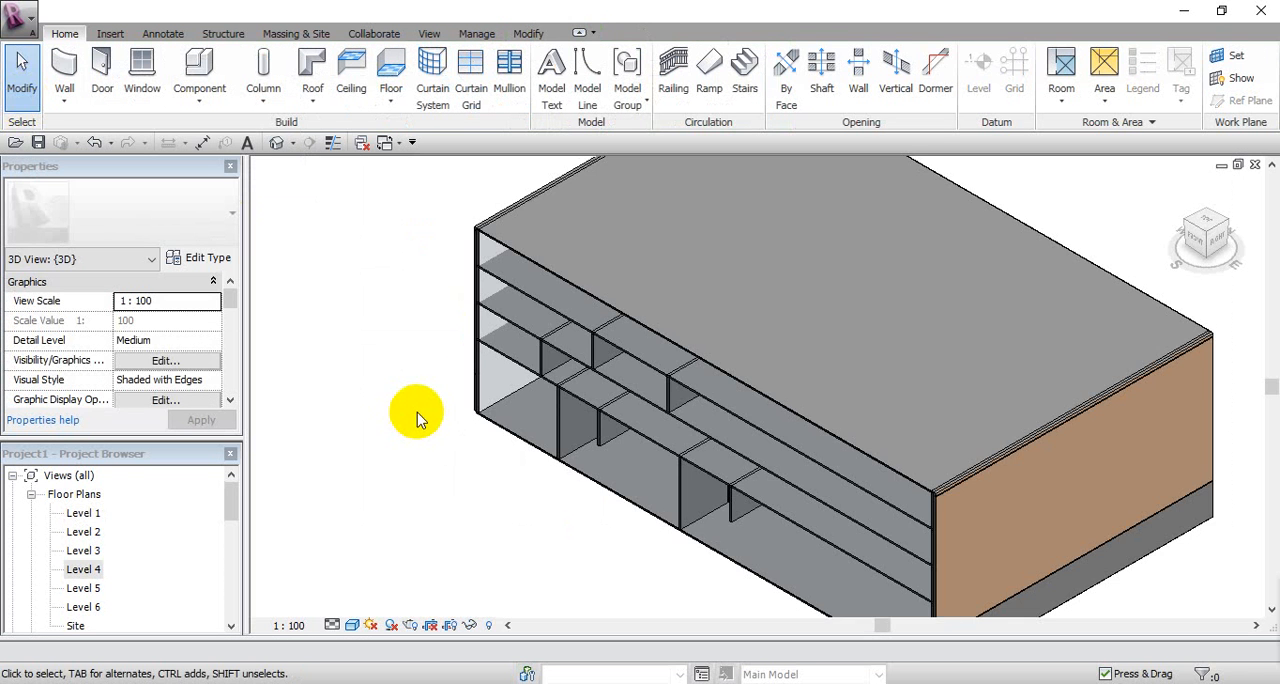
Step: Inspect the interior walls and doors in 3D, return to the Level 1 plan and review the sizes available for the dividing wall's door
mouse_move(500, 394)
middle_mouse_down("shift")
mouse_move(523, 391)
mouse_move(517, 294)
mouse_move(503, 307)
mouse_move(512, 286)
mouse_move(530, 366)
mouse_move(488, 378)
middle_mouse_up("shift")
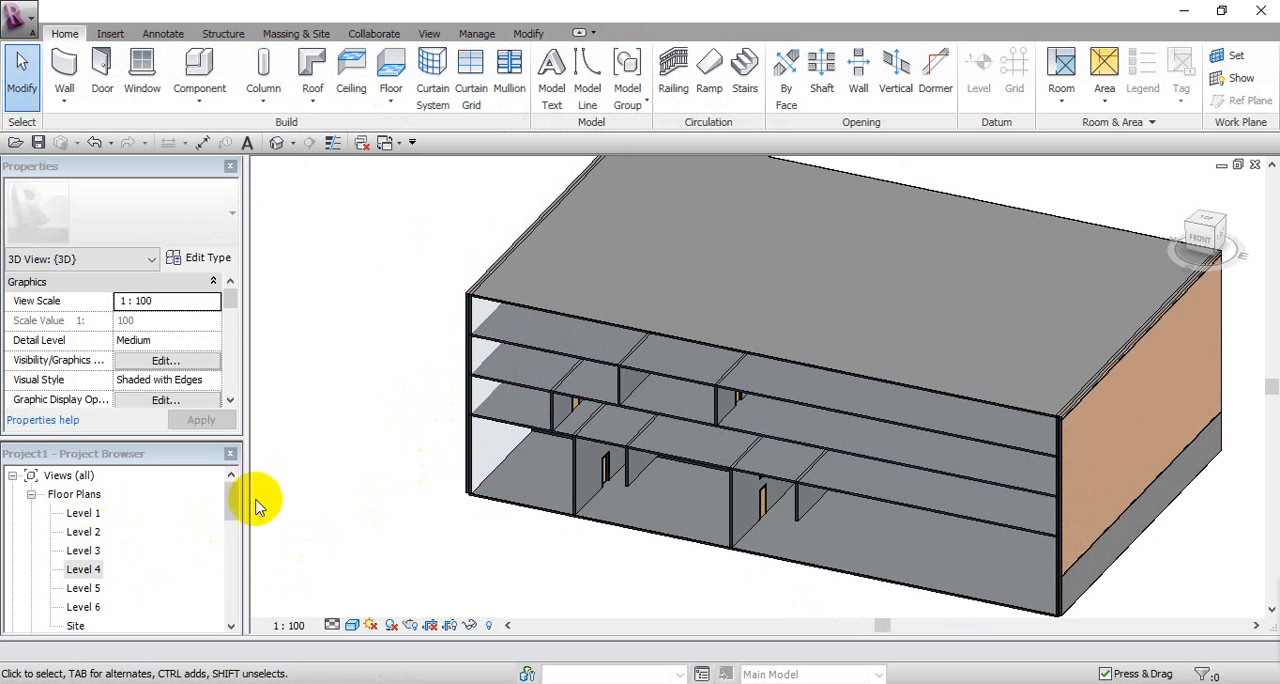
double_click(84, 515)
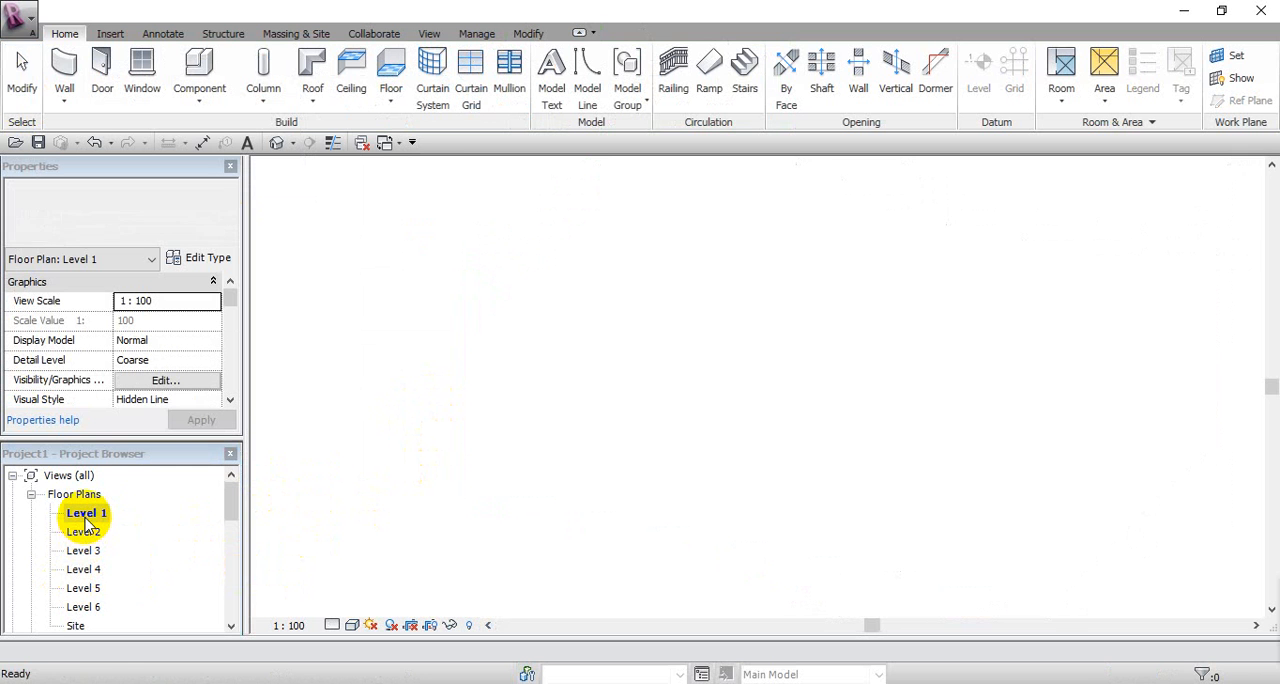
left_click(507, 425)
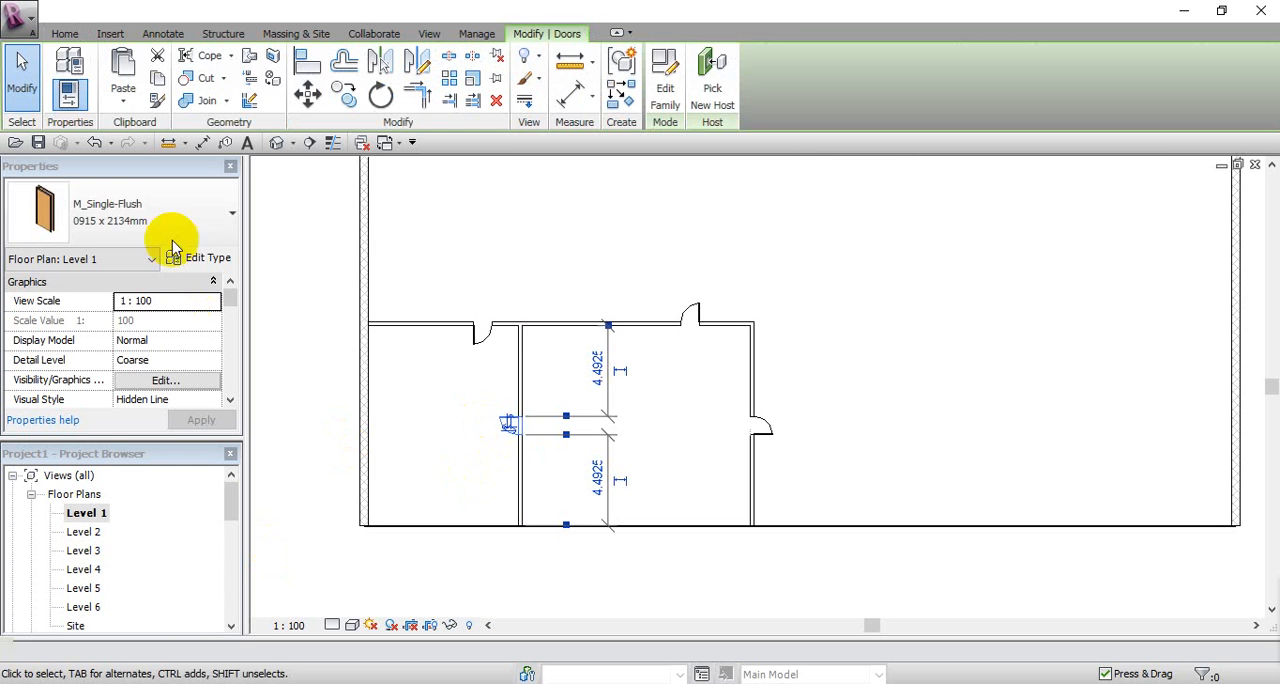
left_click(161, 216)
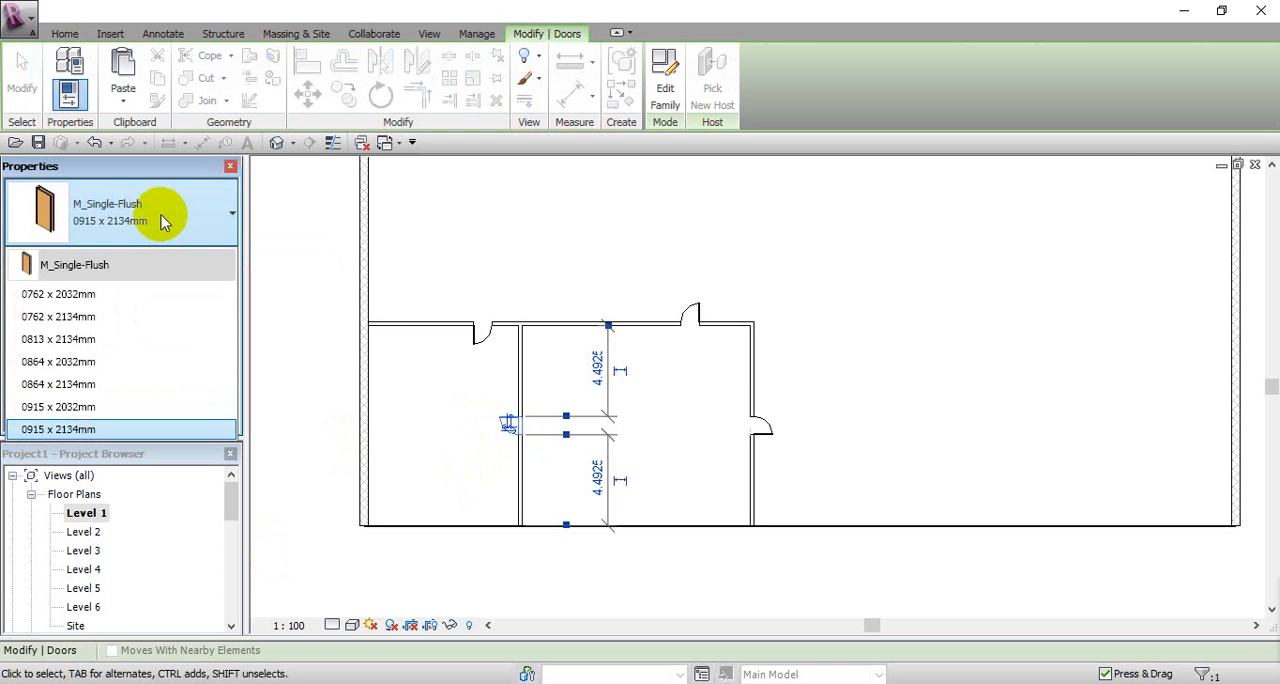
left_click(161, 216)
left_click(316, 302)
scroll(417, 329, "down", 2)
middle_click_drag(424, 355, 517, 371)
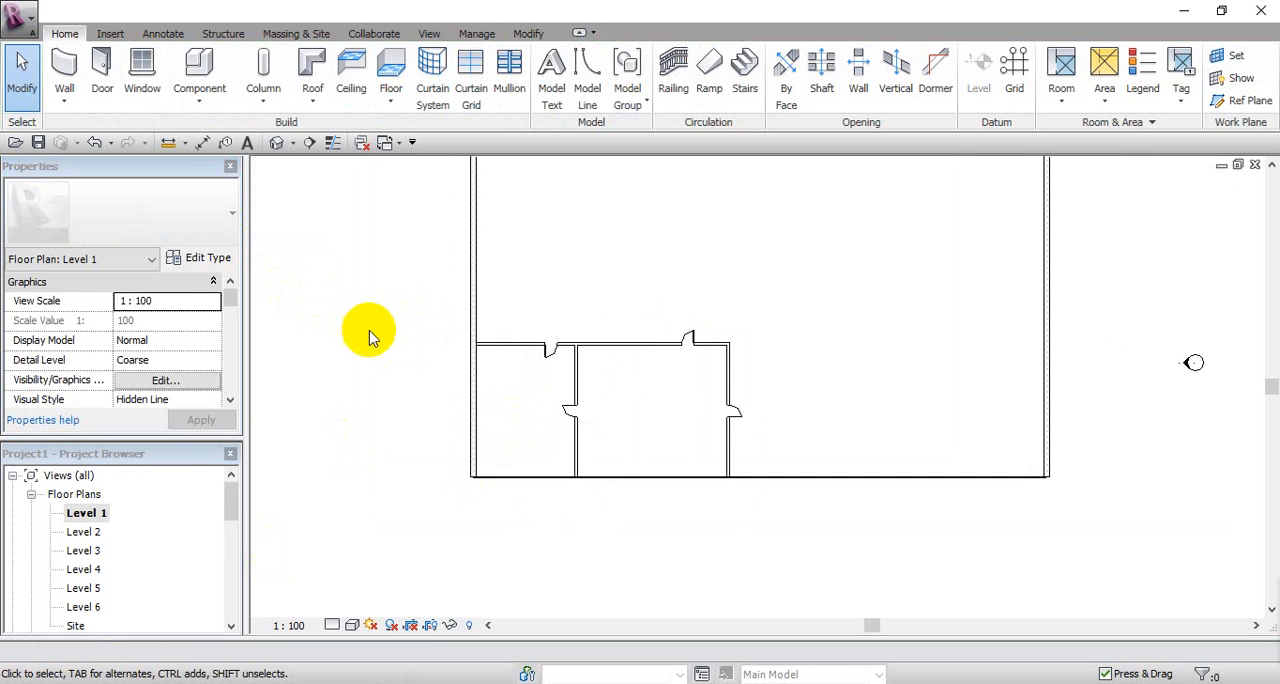
scroll(547, 404, "up", 1)
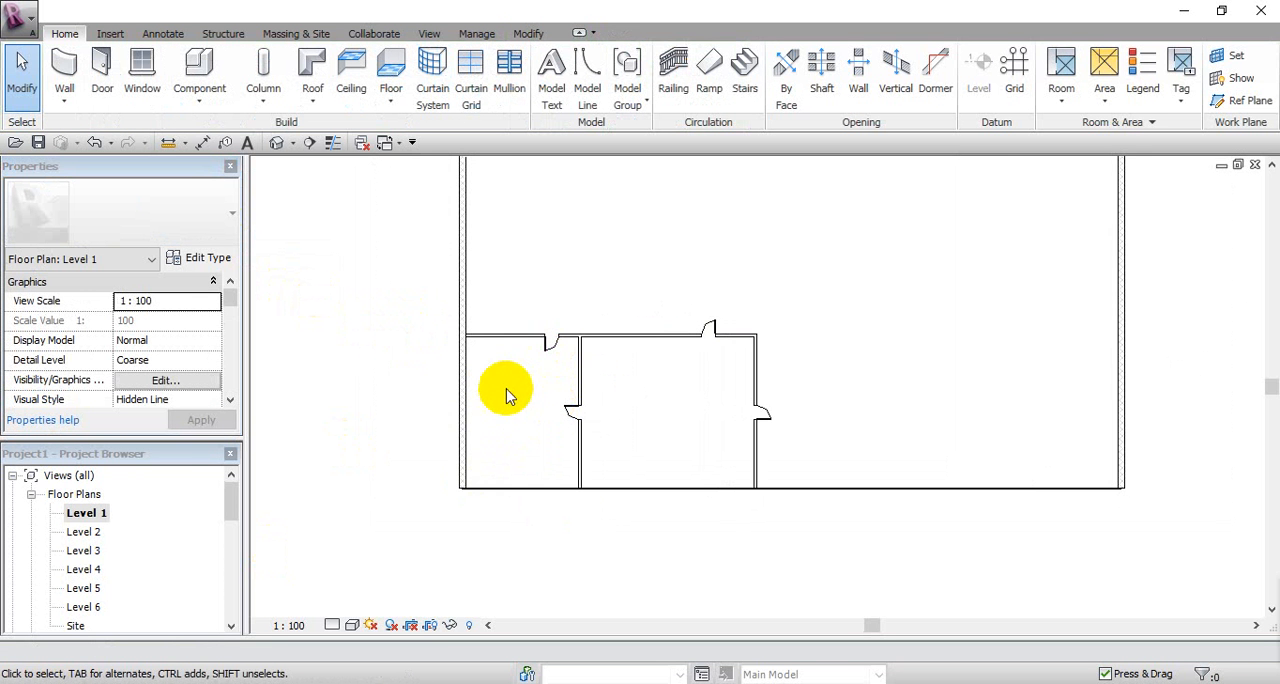
scroll(511, 374, "down", 2)
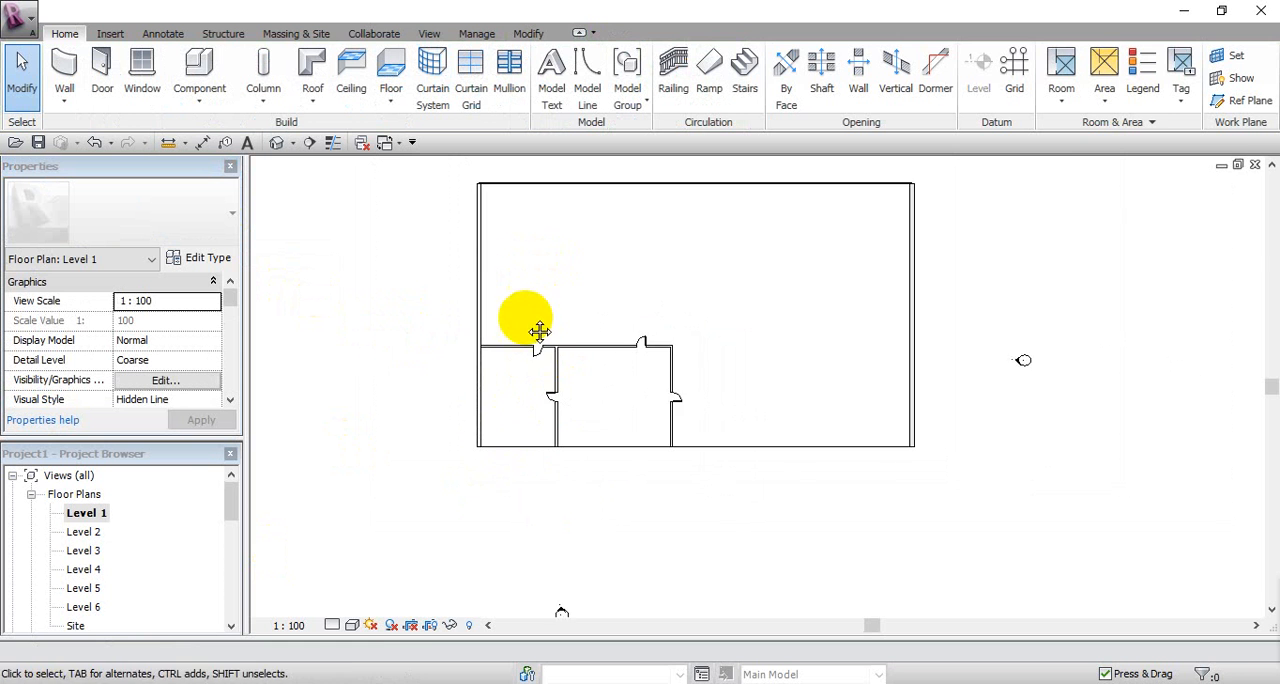
middle_click_drag(526, 318, 487, 350)
scroll(514, 388, "up", 2)
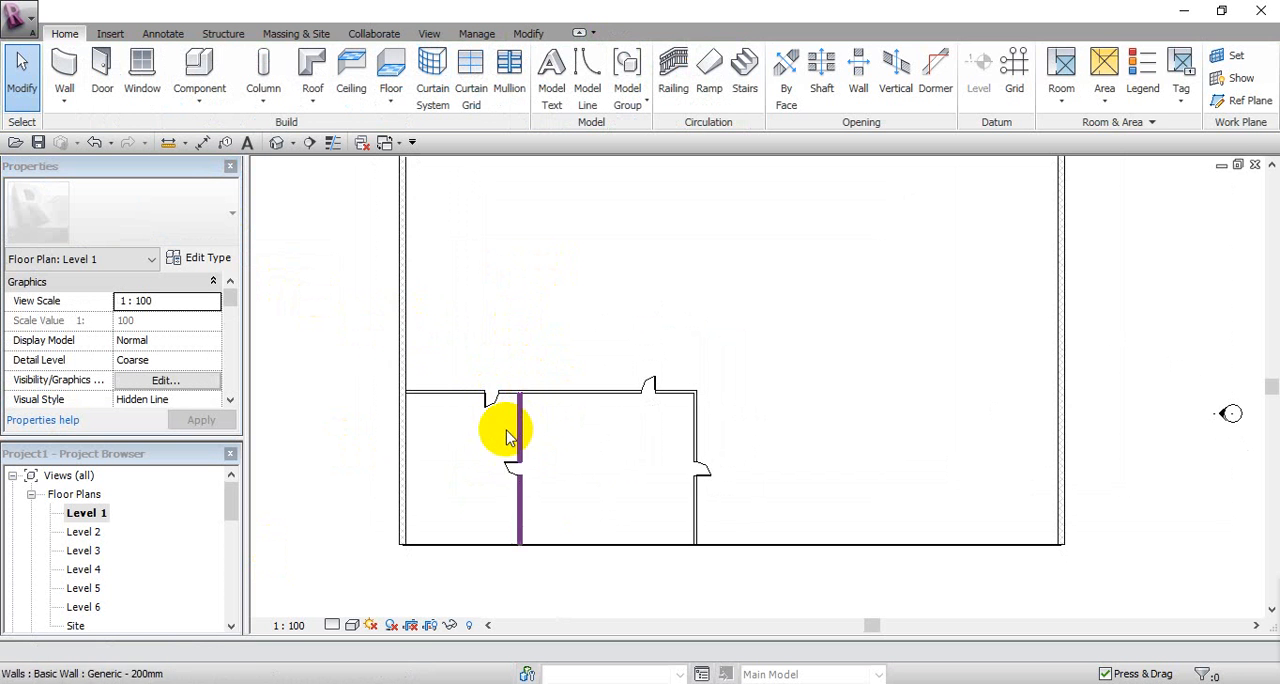
Step: Tag all untagged doors in the Level 1 plan with M_Door Tag, horizontally oriented and without leaders
scroll(506, 455, "up", 2)
left_click(476, 450)
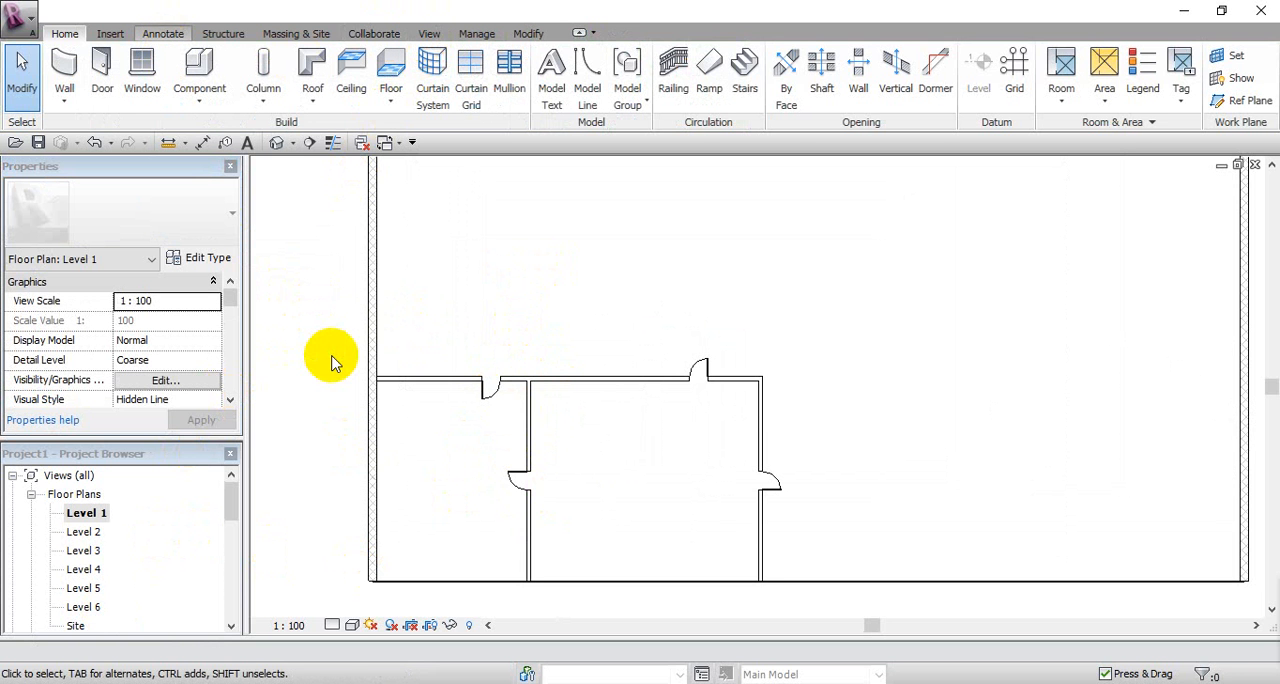
middle_click_drag(480, 422, 488, 417)
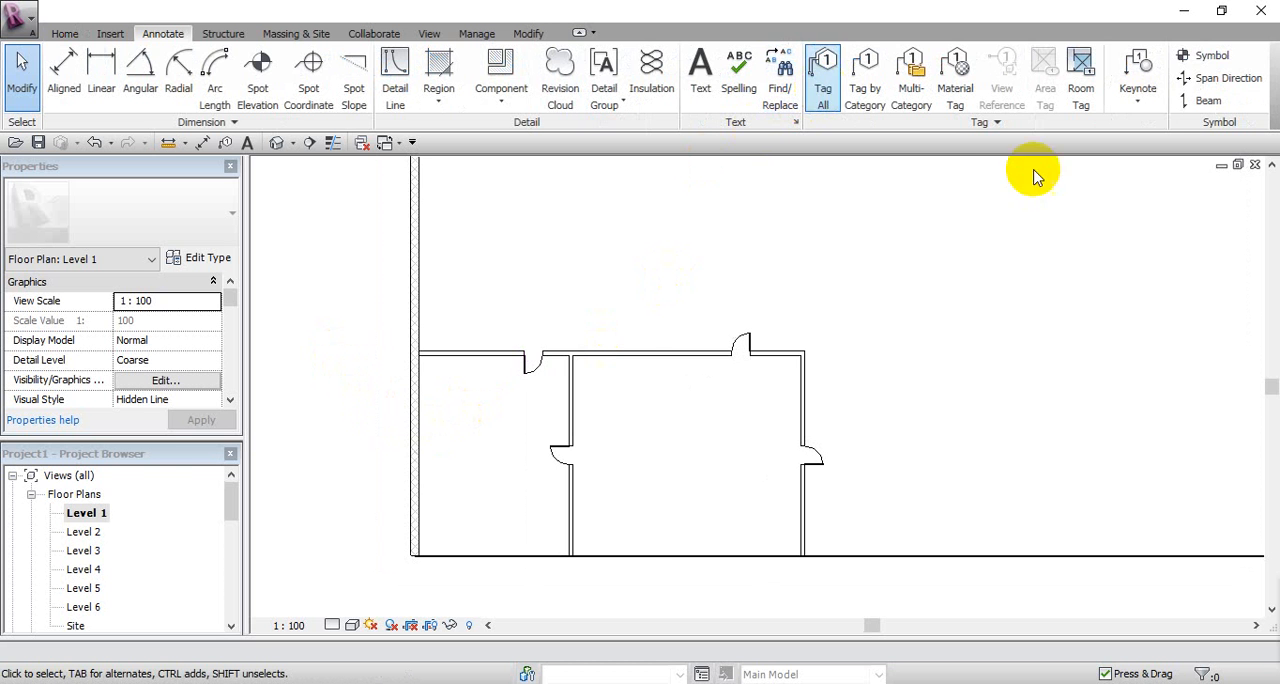
left_click(823, 88)
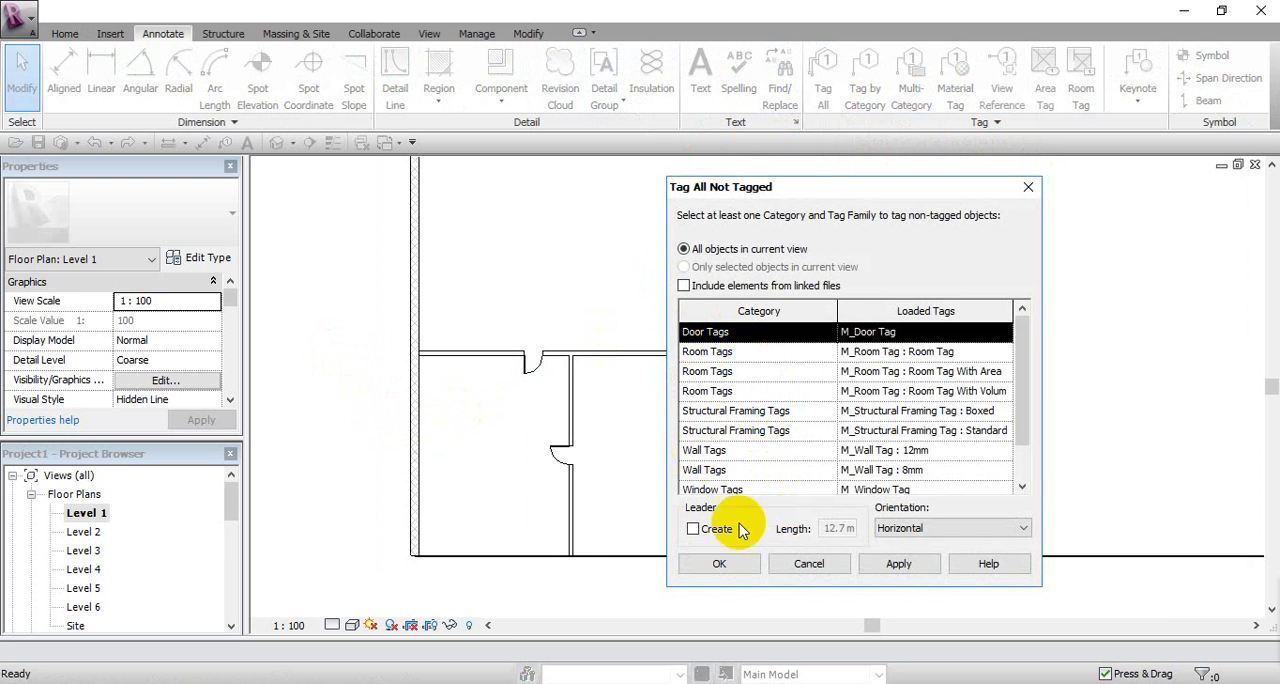
left_click(724, 564)
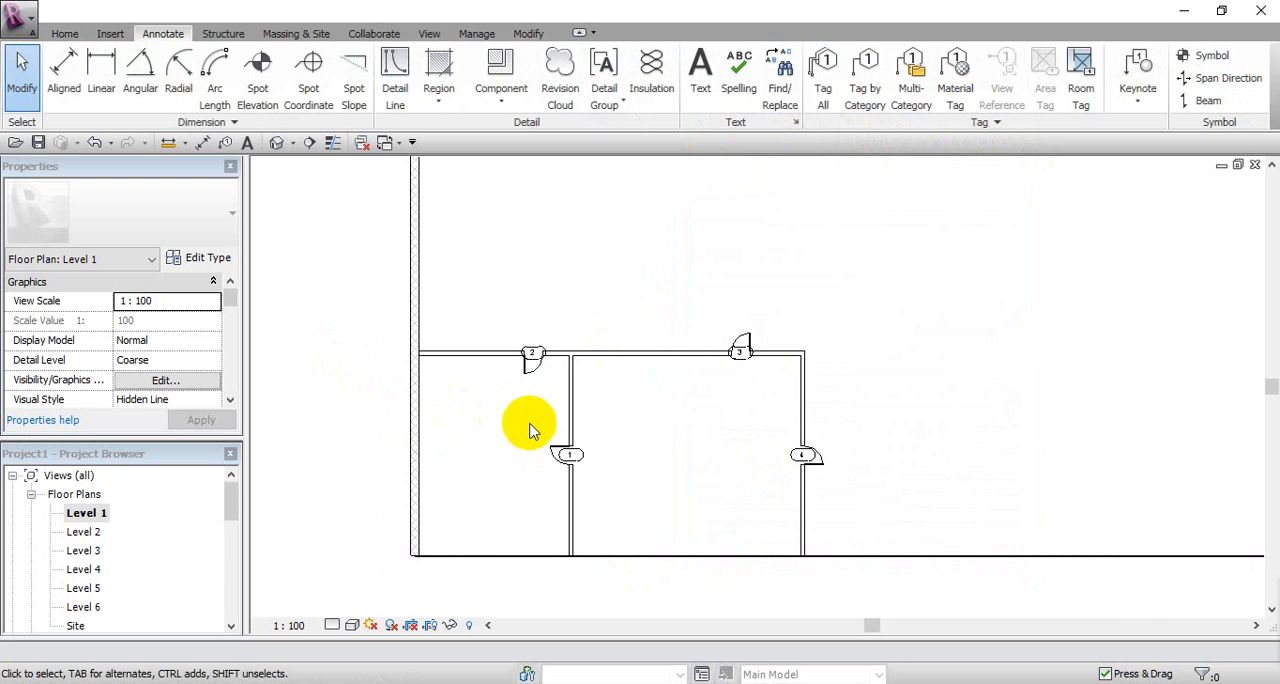
Step: Examine the number tags on the four interior doors in the Level 1 plan
scroll(531, 423, "up", 4)
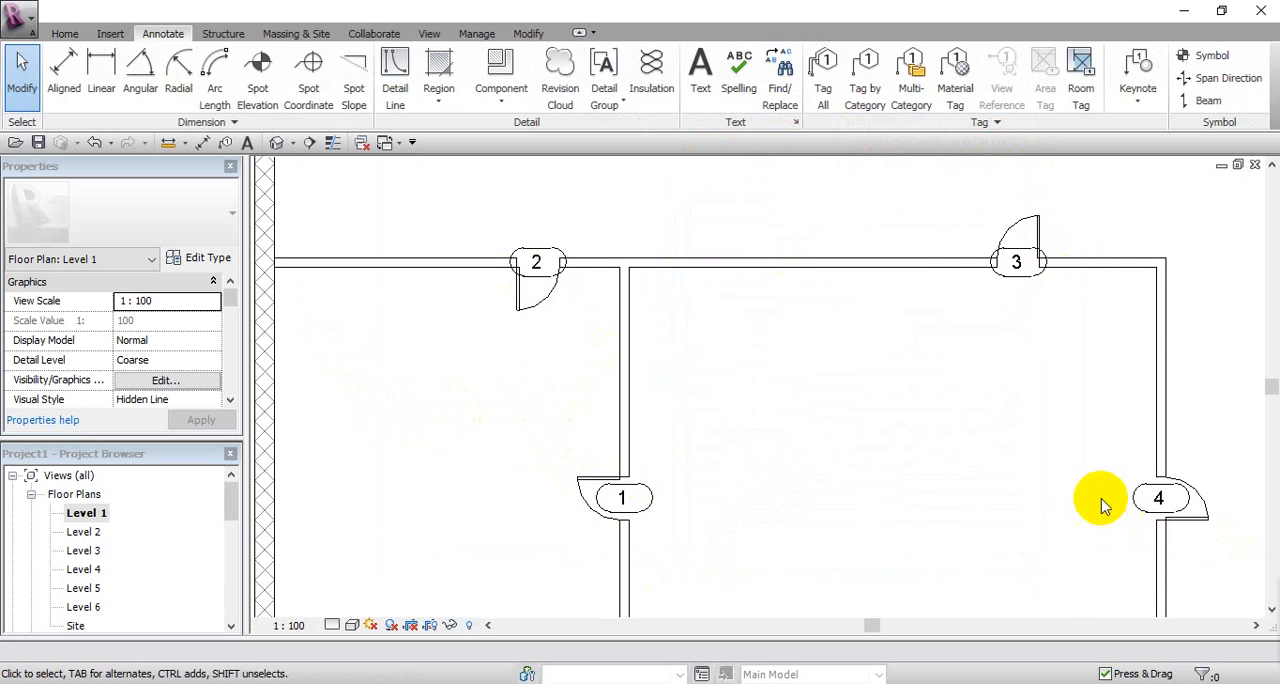
scroll(1100, 500, "down", 4)
middle_click_drag(991, 537, 968, 490)
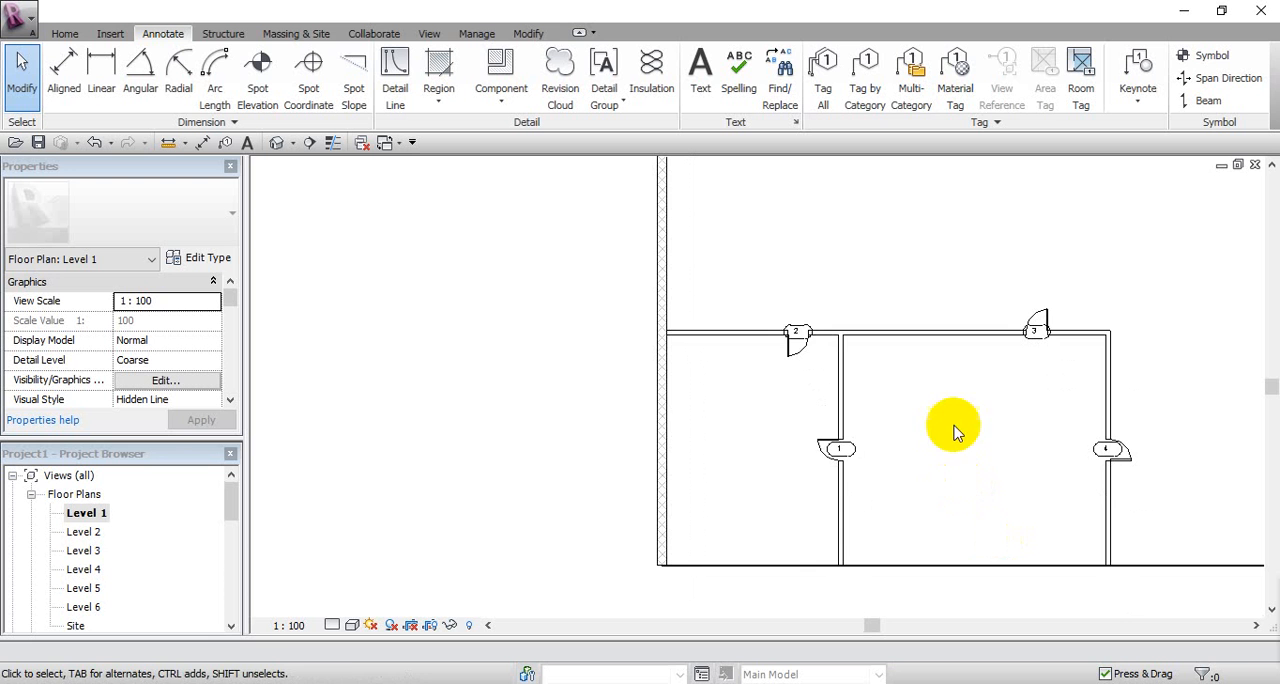
middle_click_drag(751, 276, 740, 293)
scroll(886, 352, "down", 1)
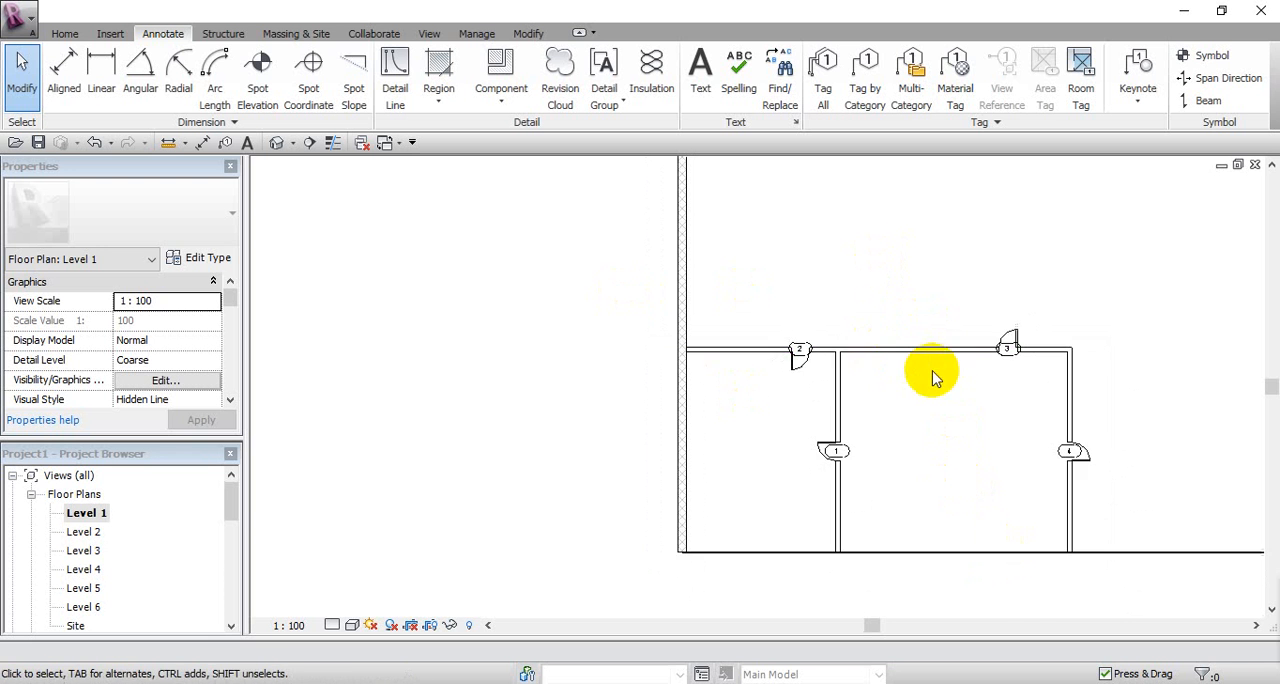
middle_click_drag(931, 377, 865, 388)
scroll(845, 443, "up", 2)
middle_click_drag(843, 458, 852, 440)
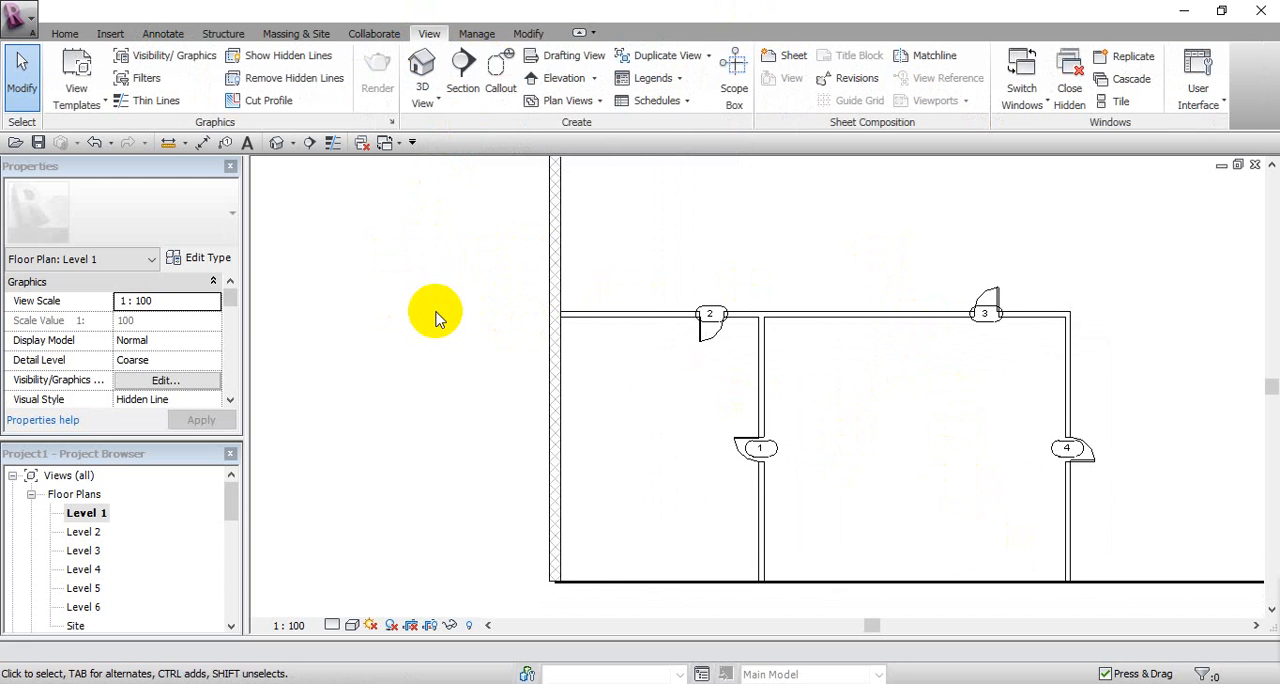
Step: Start a new building-component schedule for the Doors category, named Door Schedule
left_click(656, 101)
left_click(657, 121)
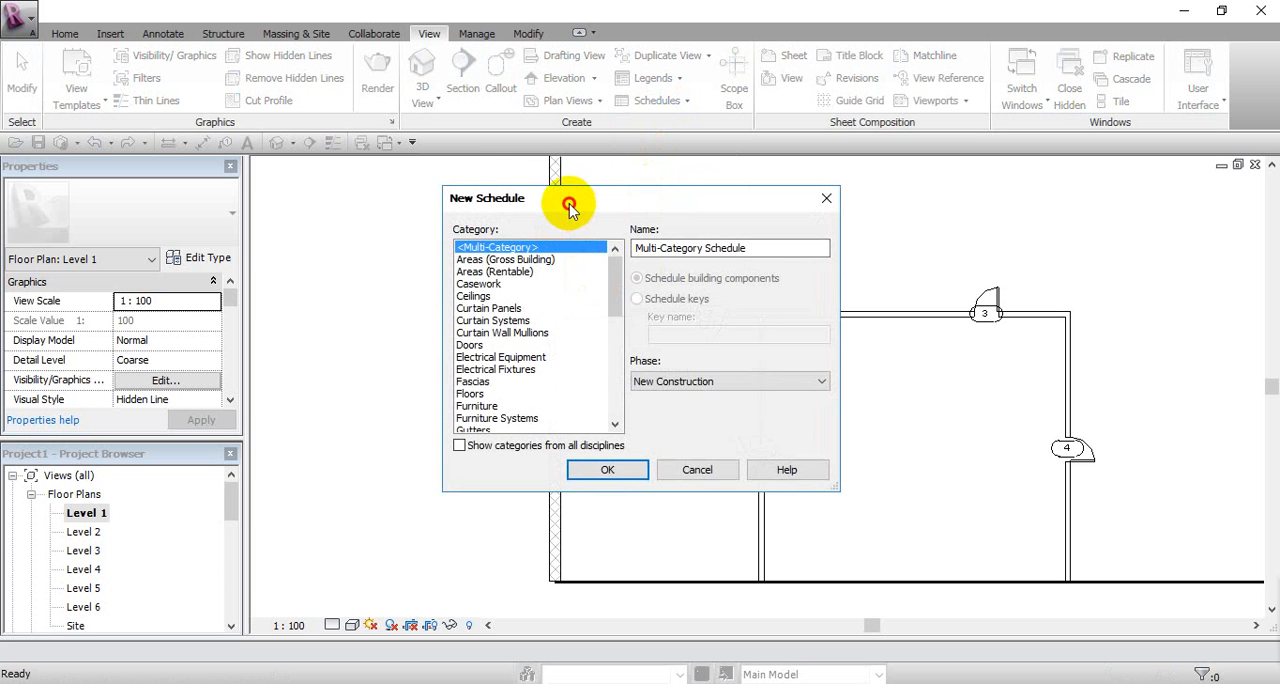
left_click_drag(569, 205, 512, 177)
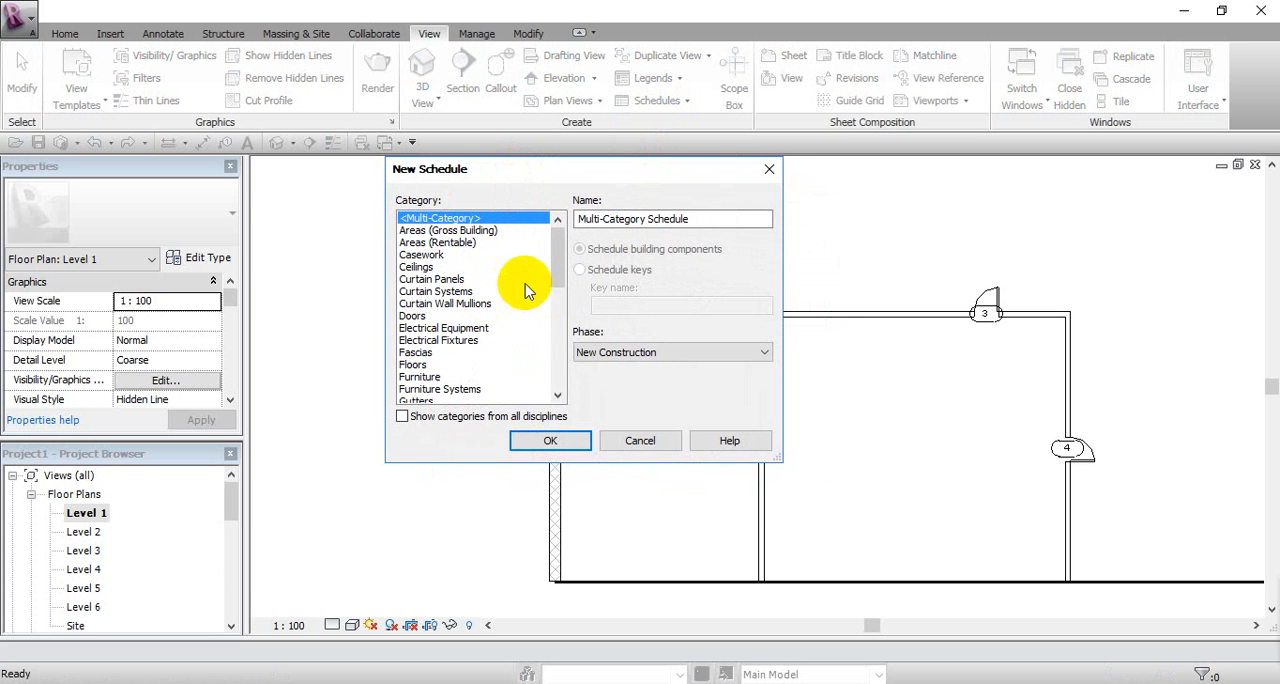
left_click_drag(553, 272, 557, 297)
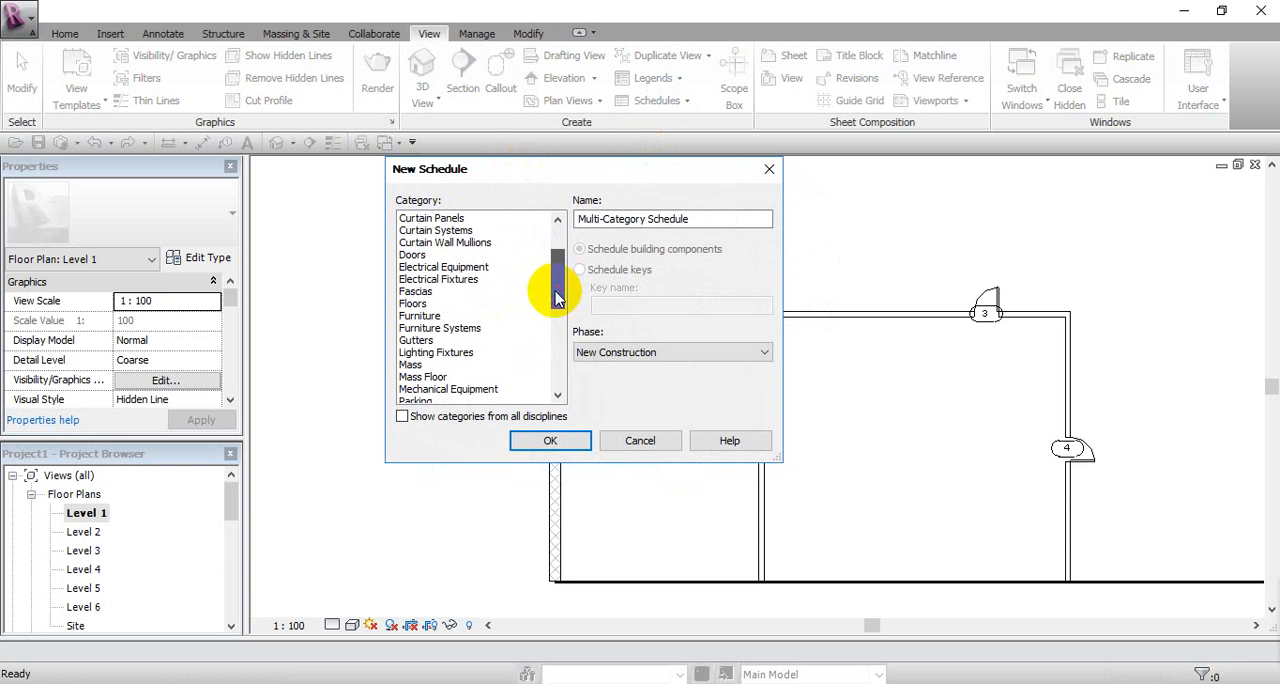
left_click(427, 256)
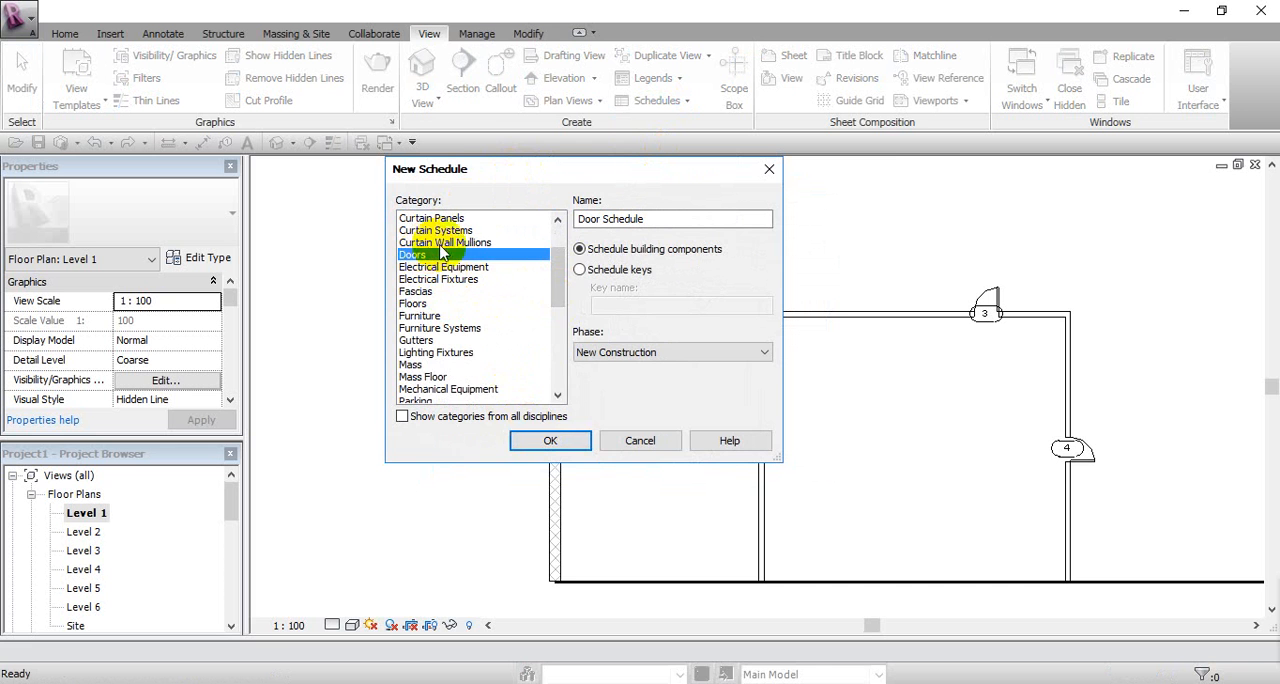
left_click(540, 441)
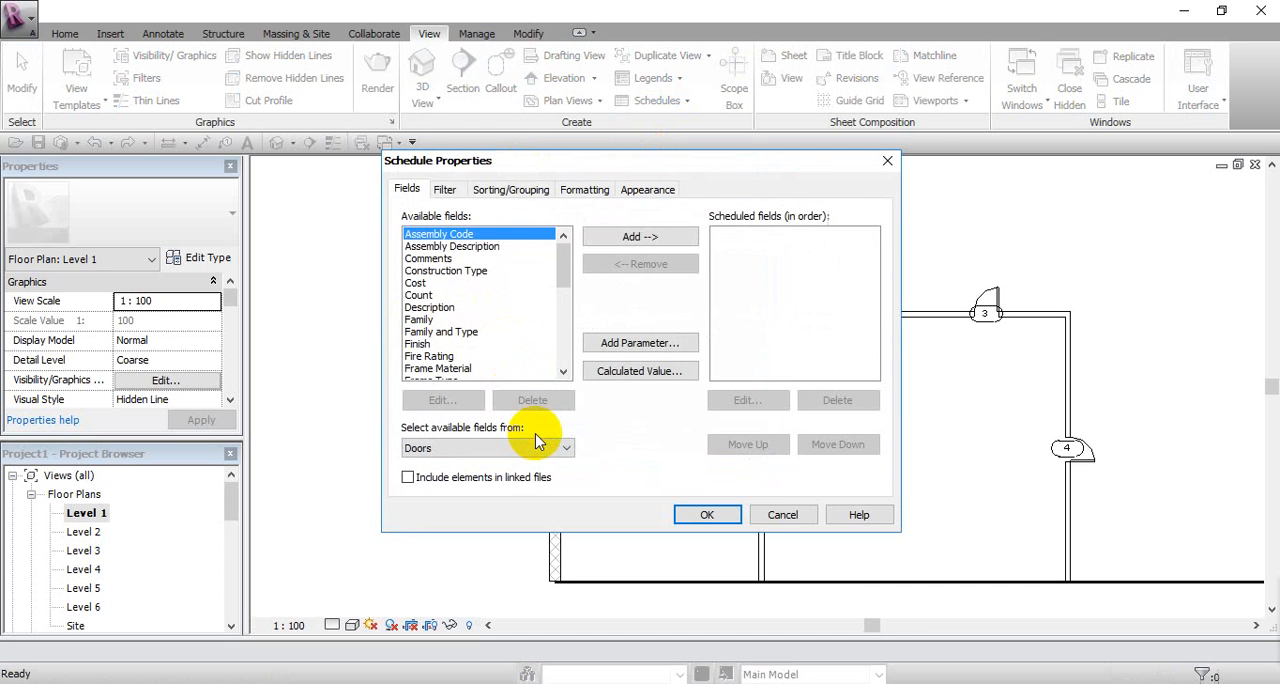
Step: Add the Type, Level and Mark fields to the door schedule, in that order
left_click_drag(508, 163, 541, 159)
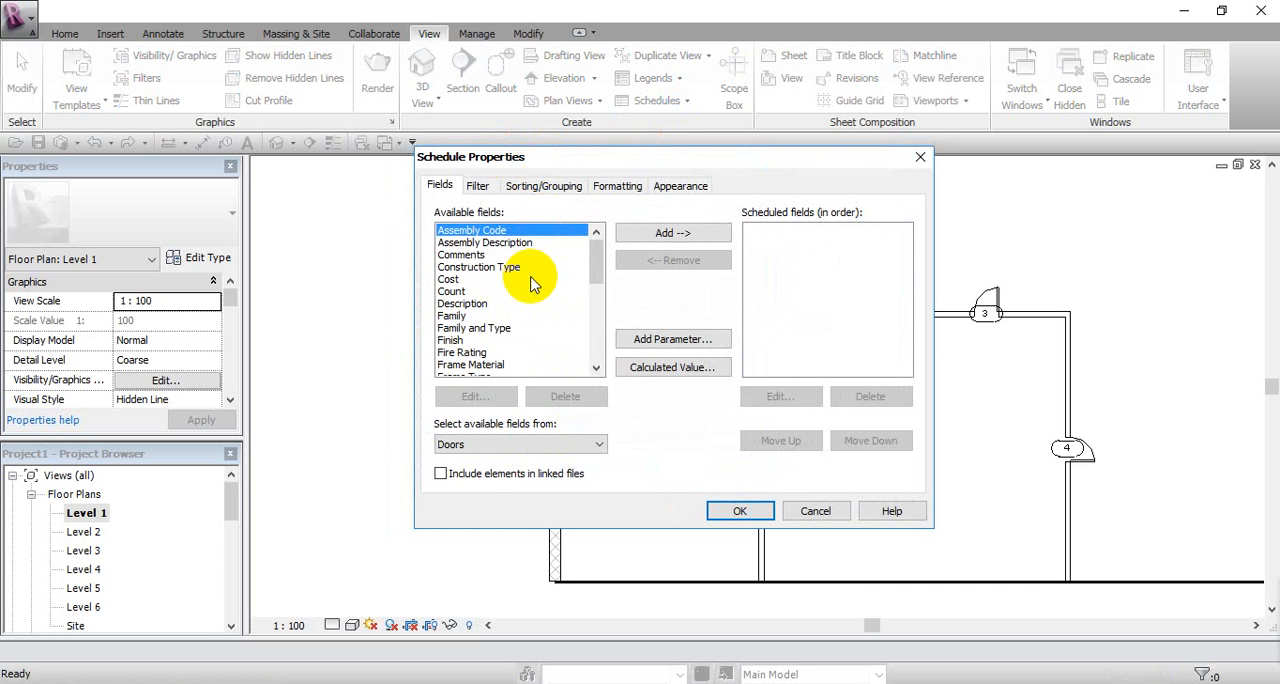
left_click_drag(596, 280, 597, 297)
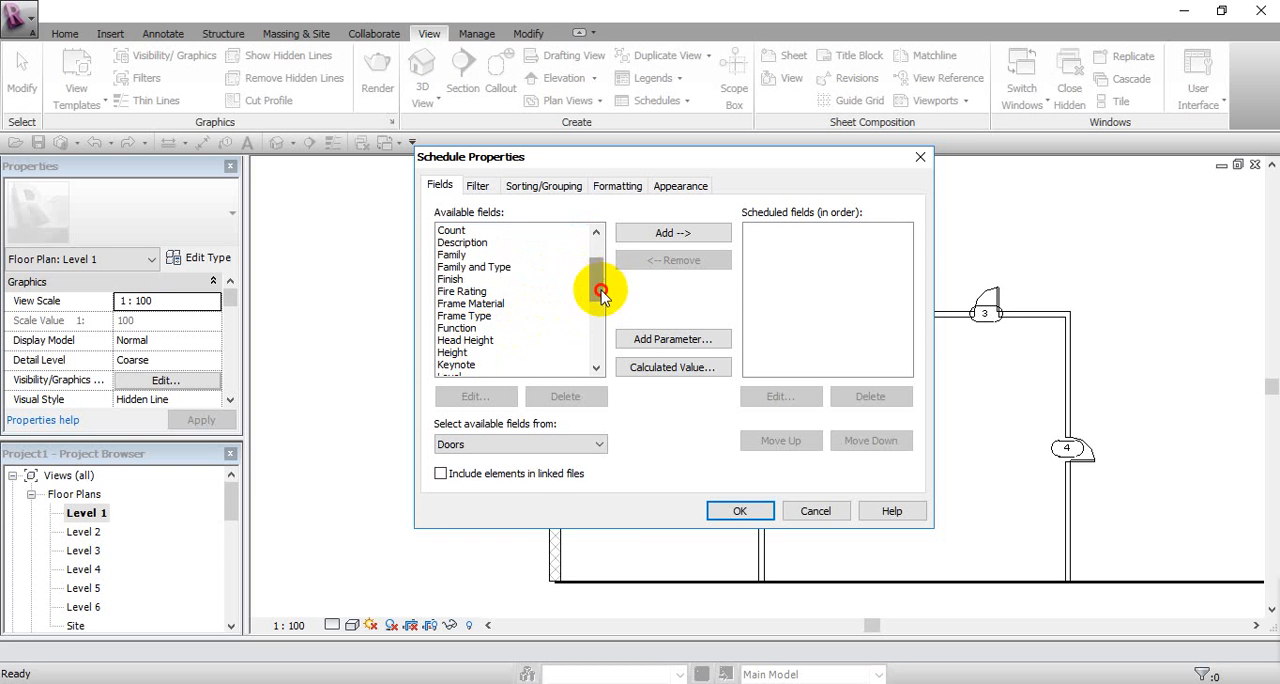
left_click_drag(600, 291, 596, 314)
scroll(495, 333, "down", 3)
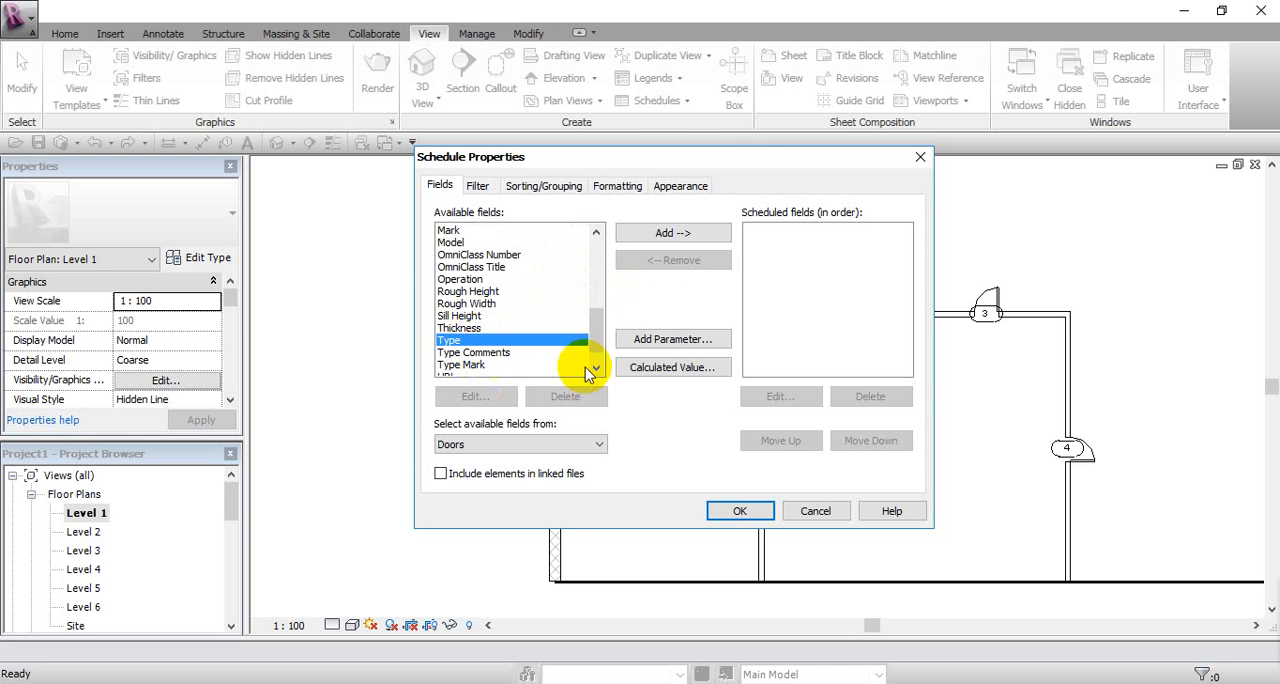
left_click(668, 236)
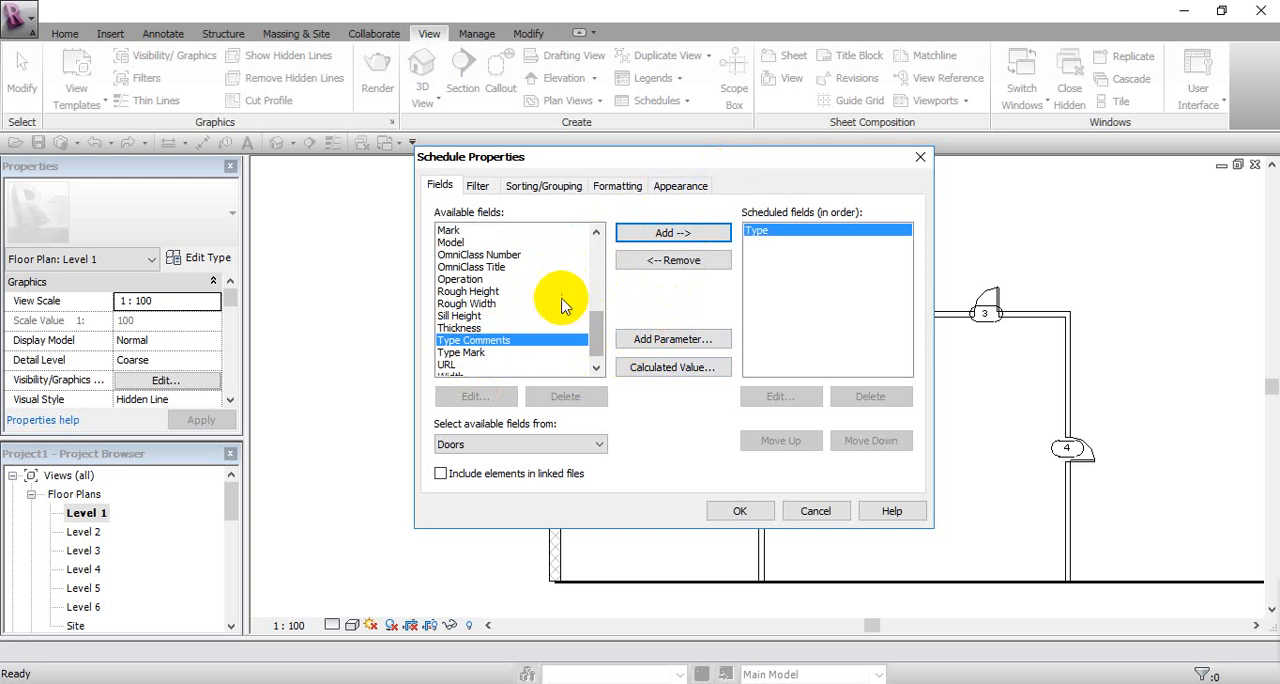
left_click_drag(597, 330, 598, 345)
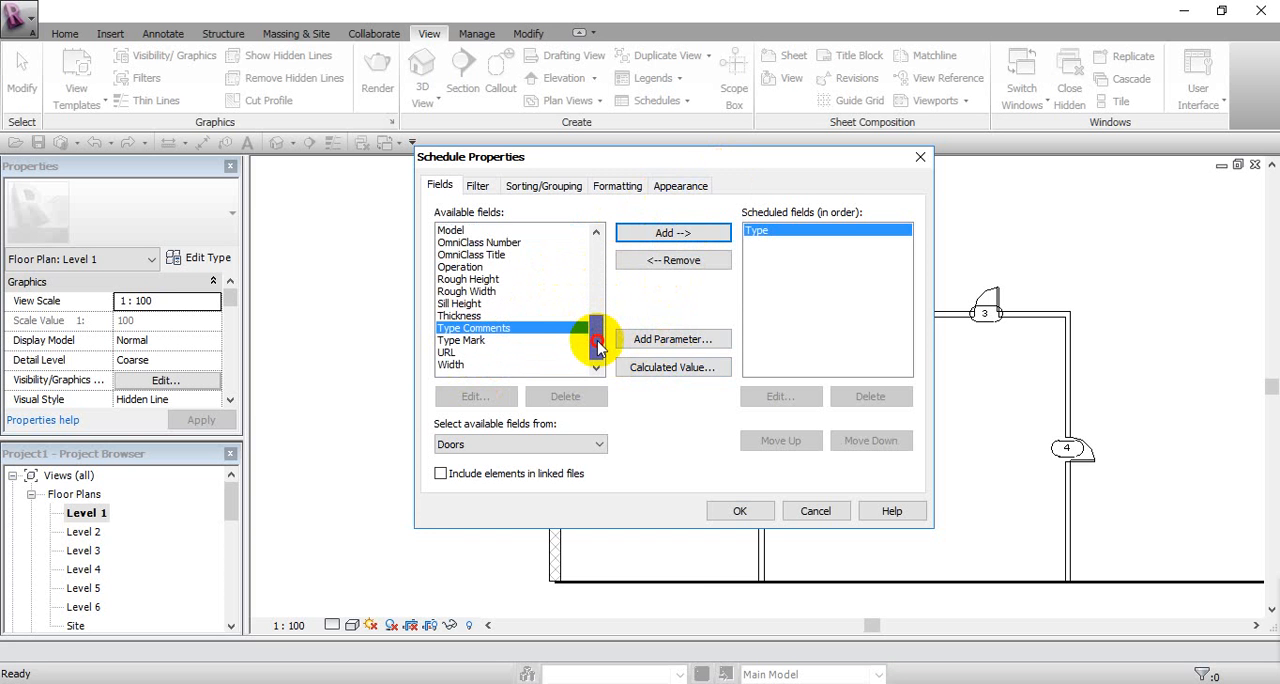
scroll(586, 300, "up", 2)
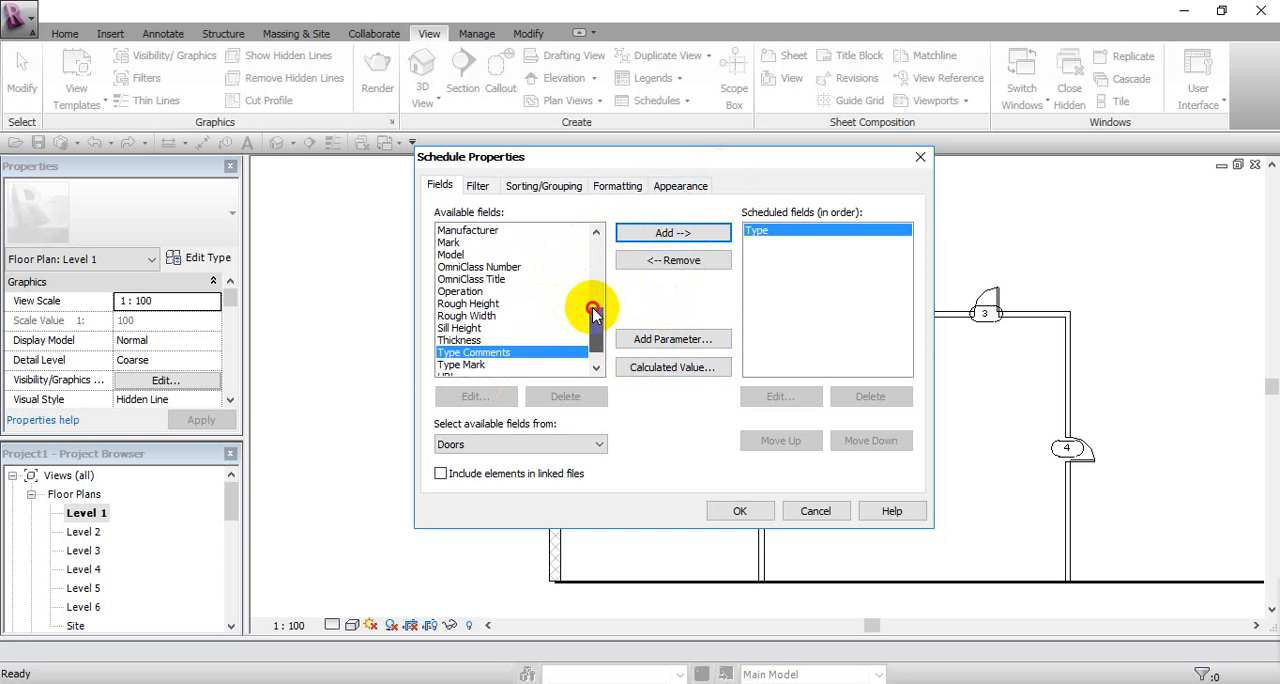
left_click(455, 272)
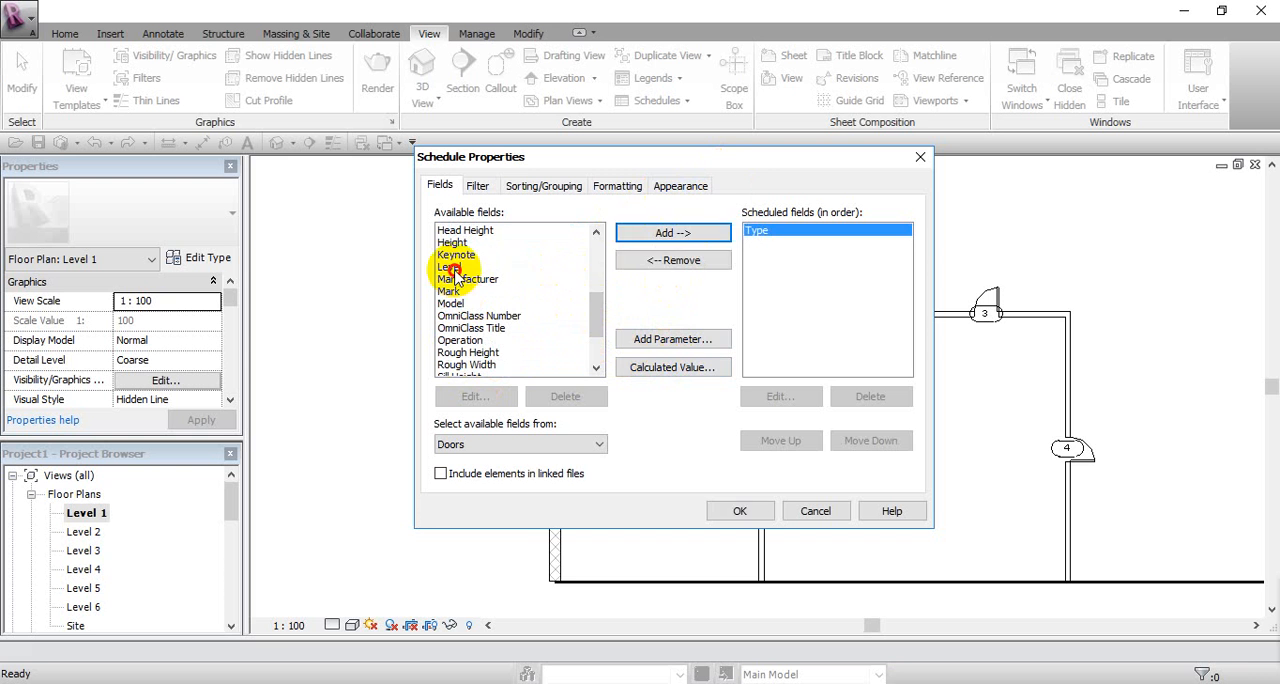
left_click(670, 233)
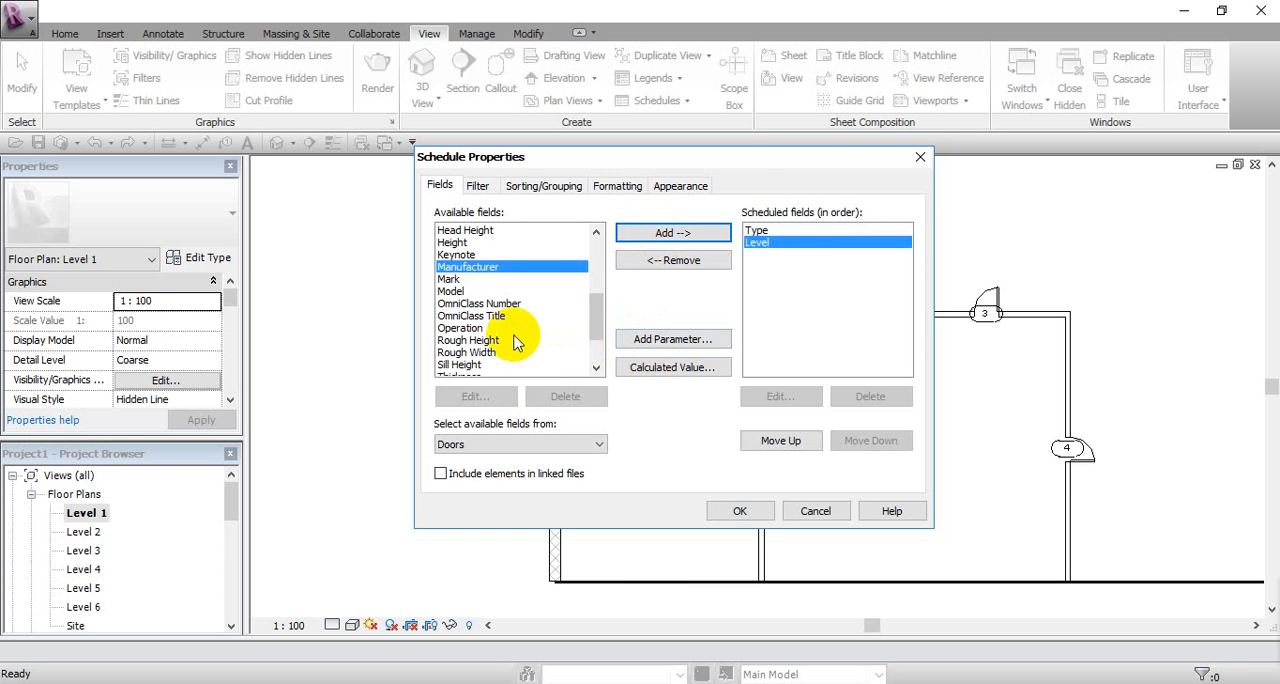
left_click(452, 279)
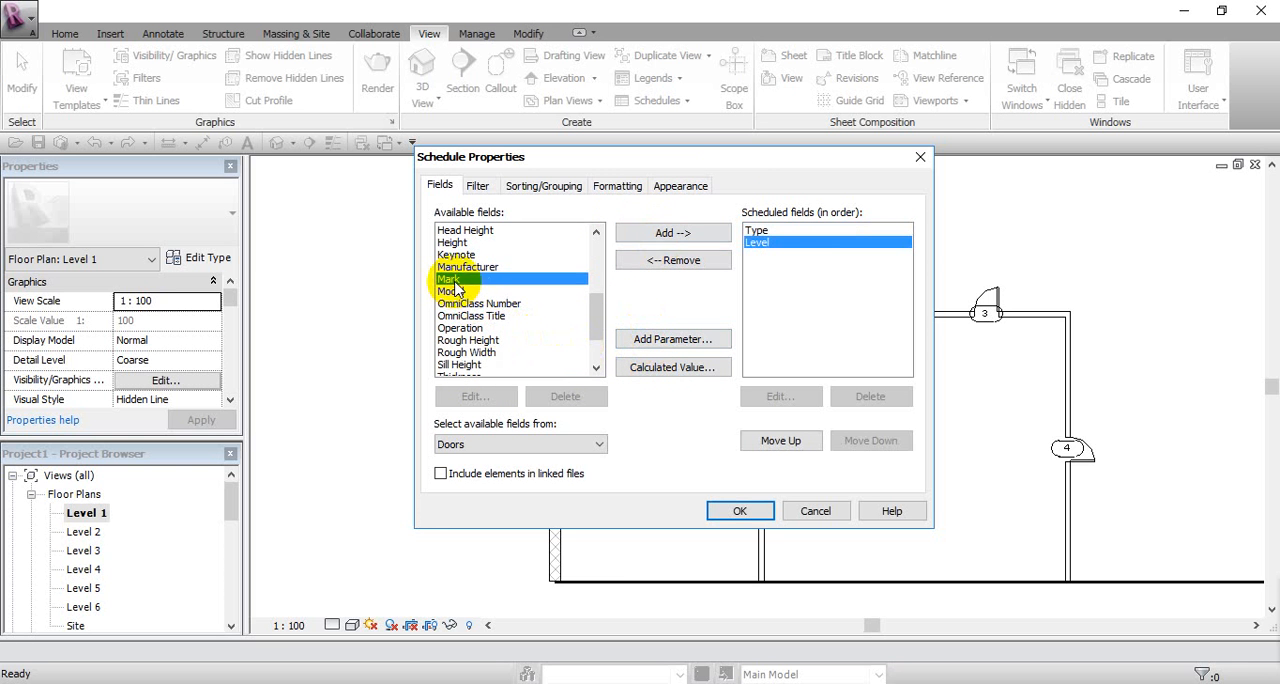
left_click(629, 238)
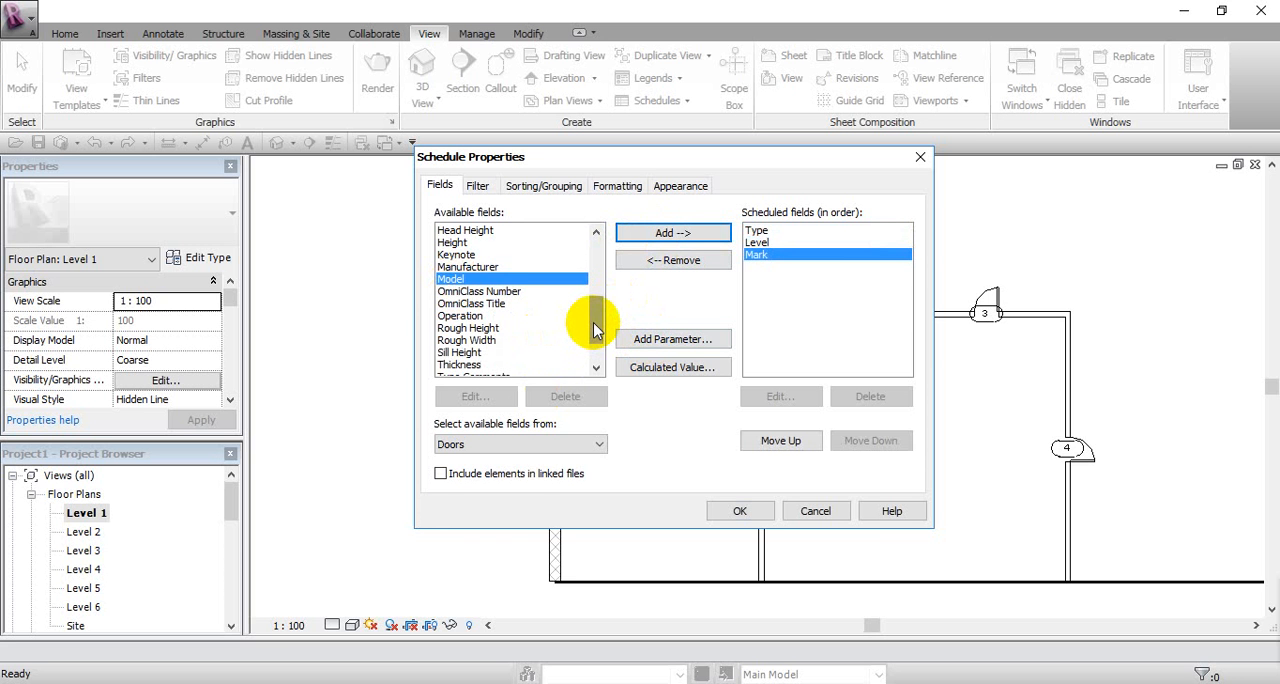
Step: Add the Height and Width fields to the door schedule after Mark
left_click_drag(595, 330, 591, 346)
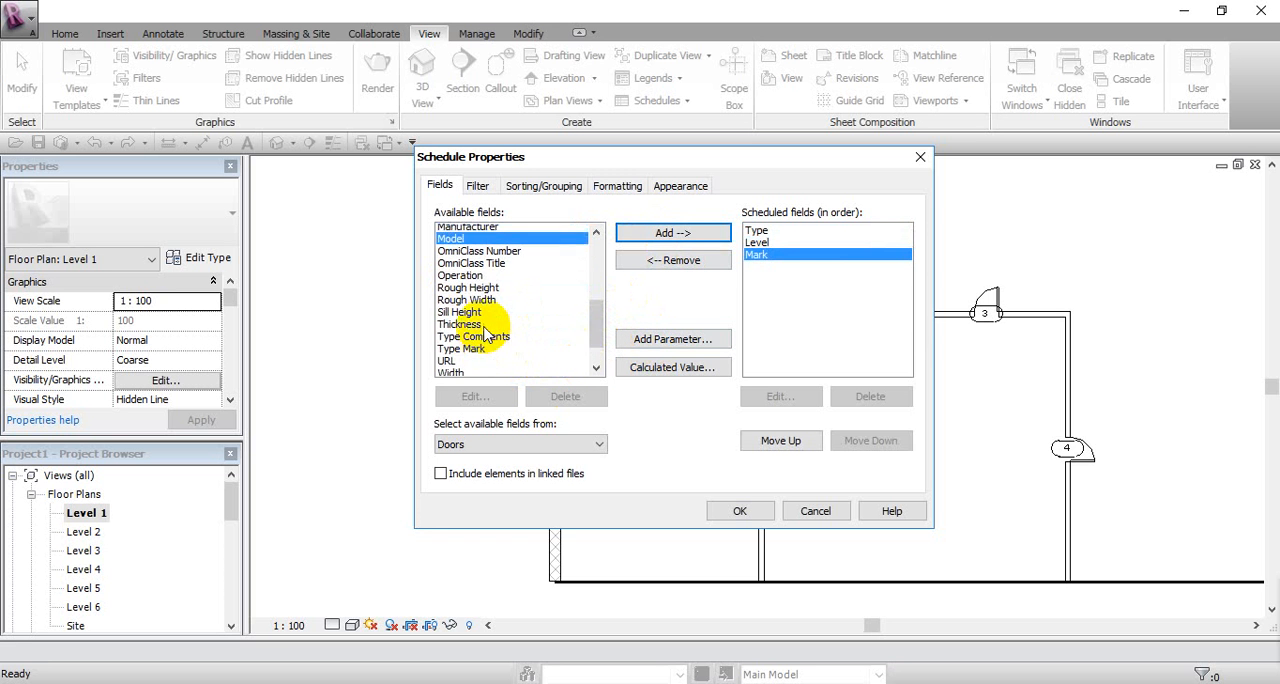
scroll(487, 332, "up", 3)
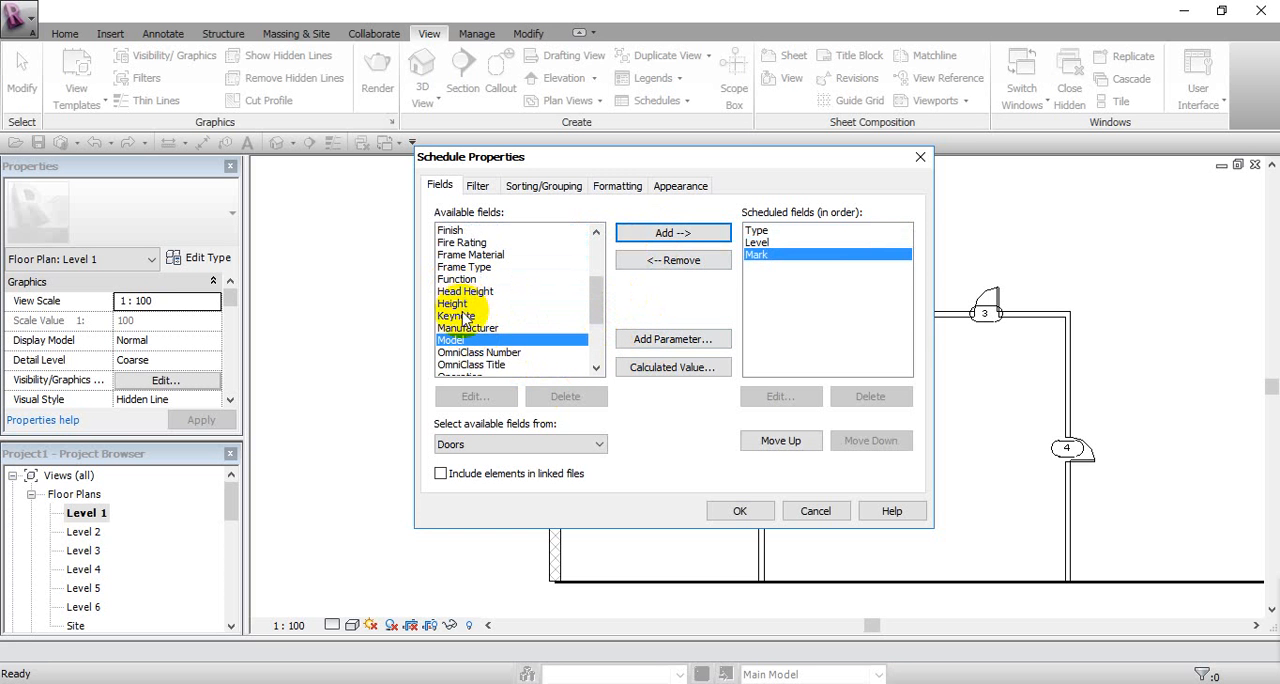
left_click(460, 305)
left_click(672, 232)
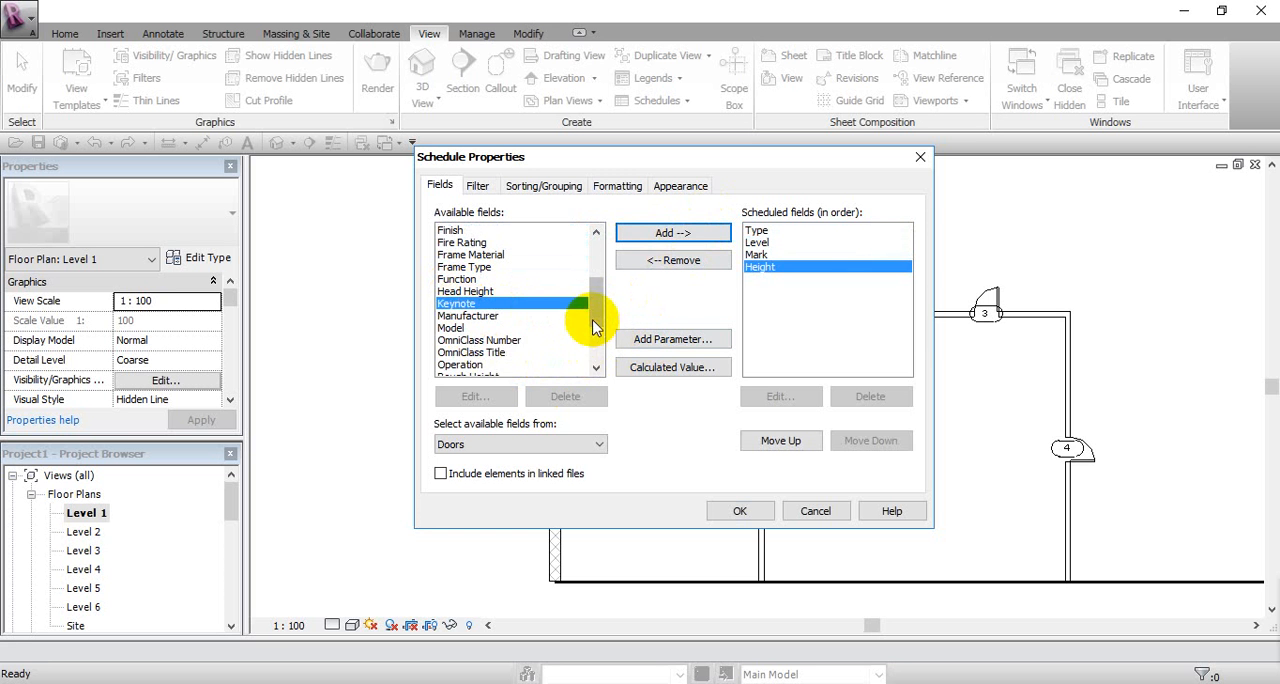
scroll(593, 327, "down", 3)
left_click(500, 364)
left_click(672, 232)
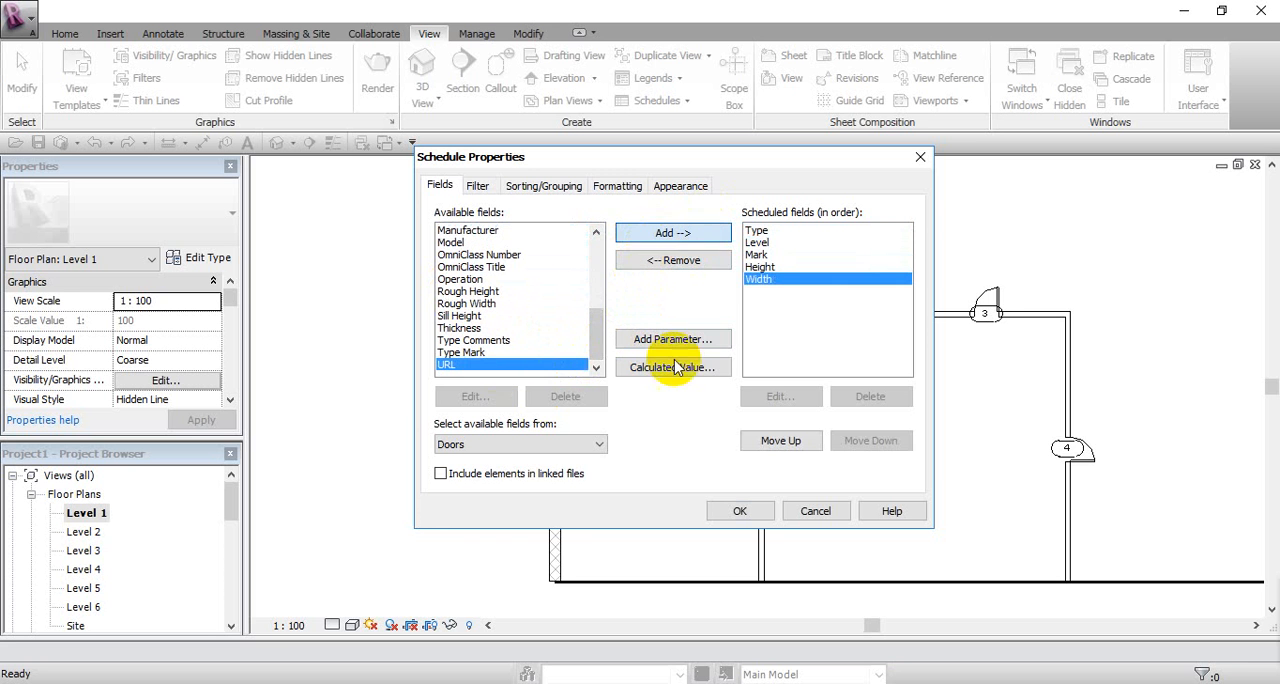
Step: Move the Mark field above Level in the scheduled fields and generate the door schedule
left_click(756, 254)
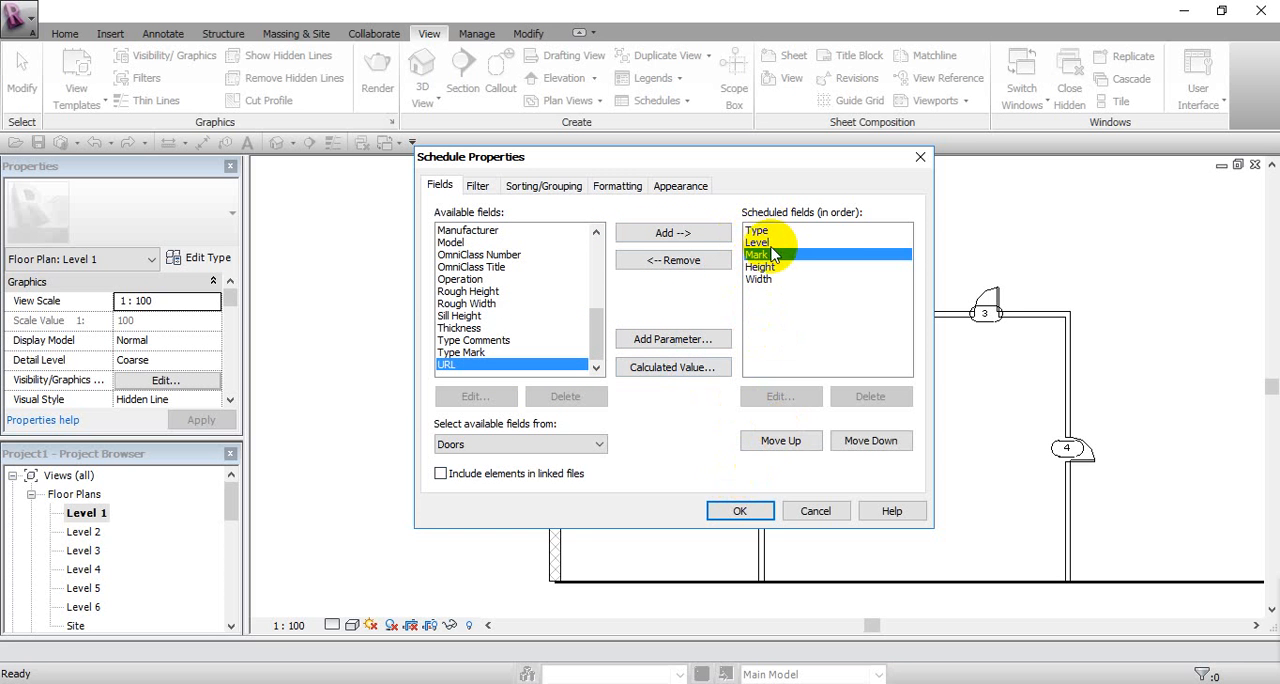
left_click(778, 440)
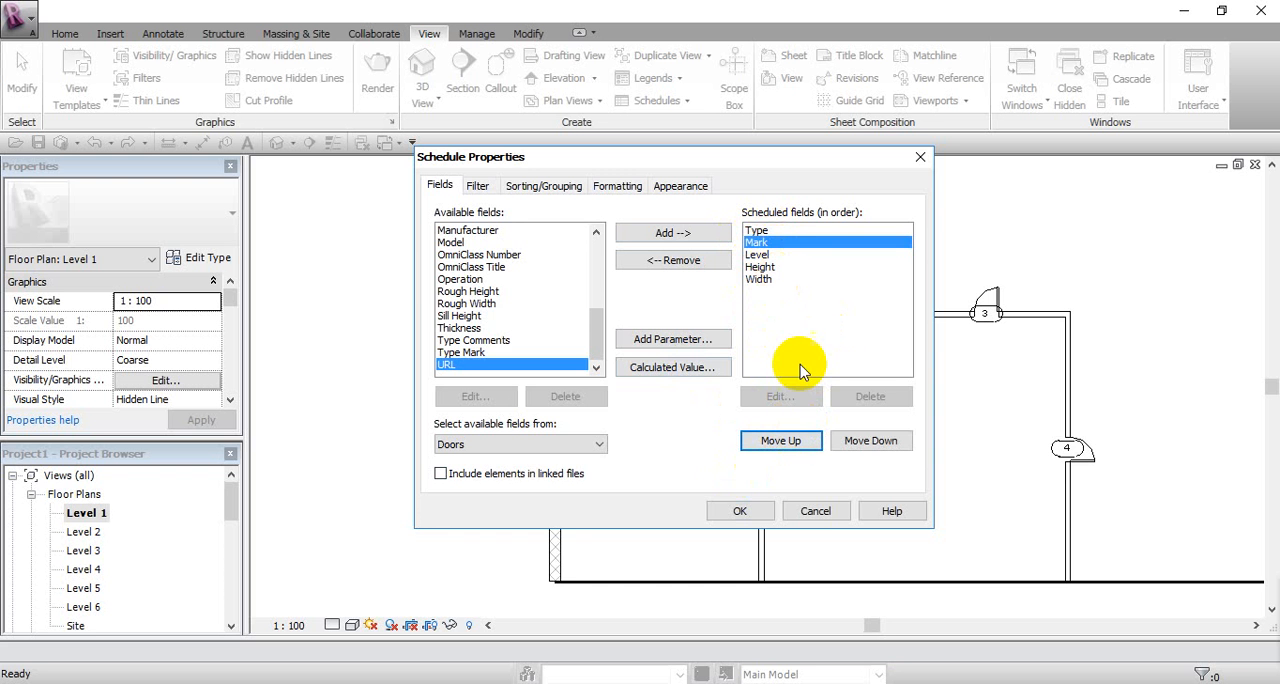
left_click(722, 512)
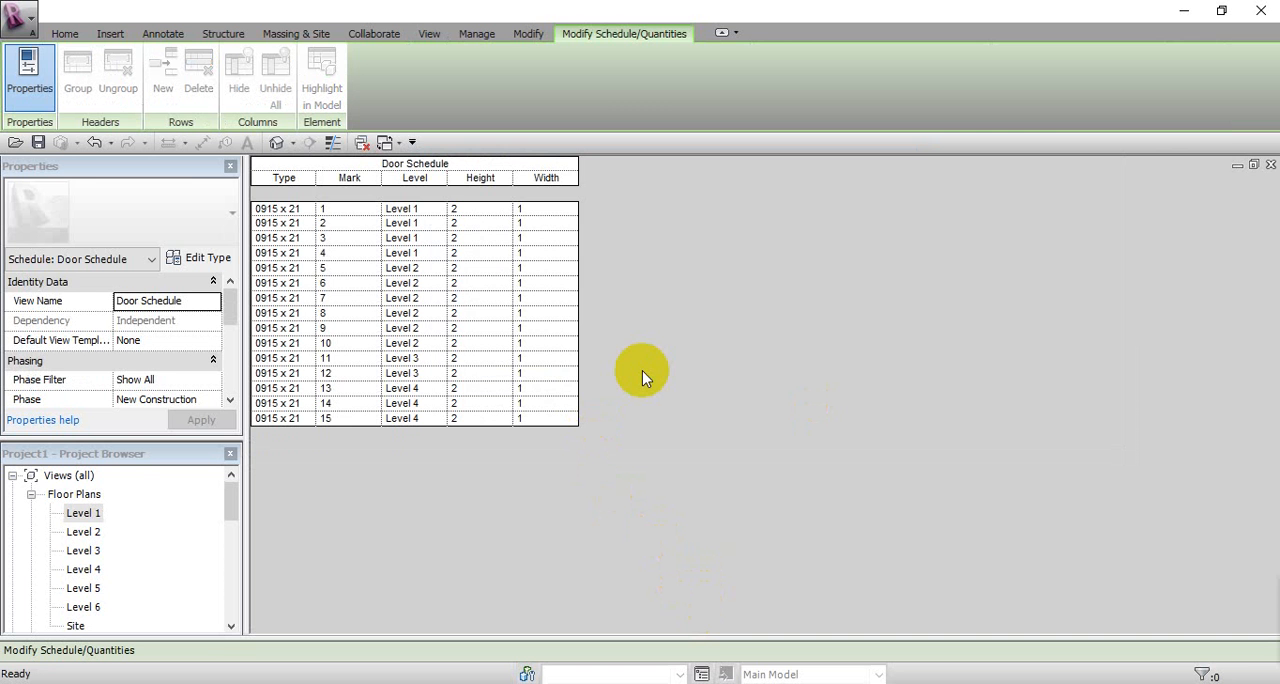
Step: Sort the door schedule by Level in ascending order, with a header and a blank line for each group
left_click_drag(227, 302, 232, 350)
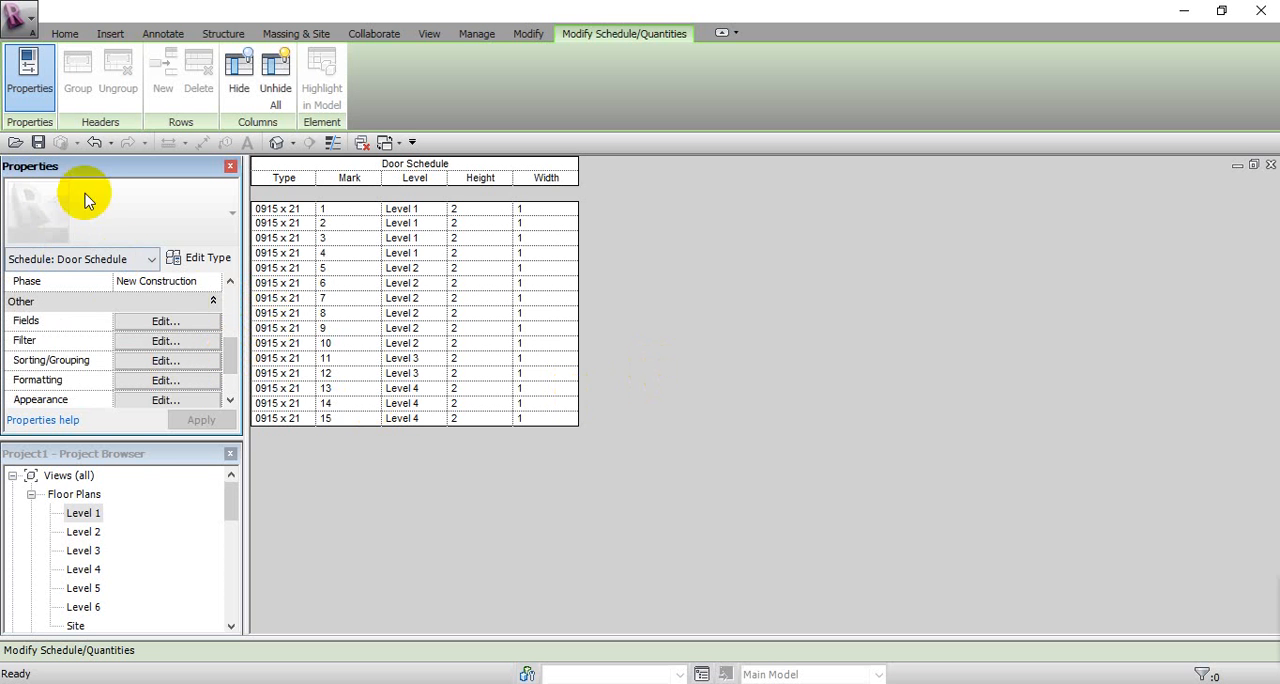
left_click(135, 362)
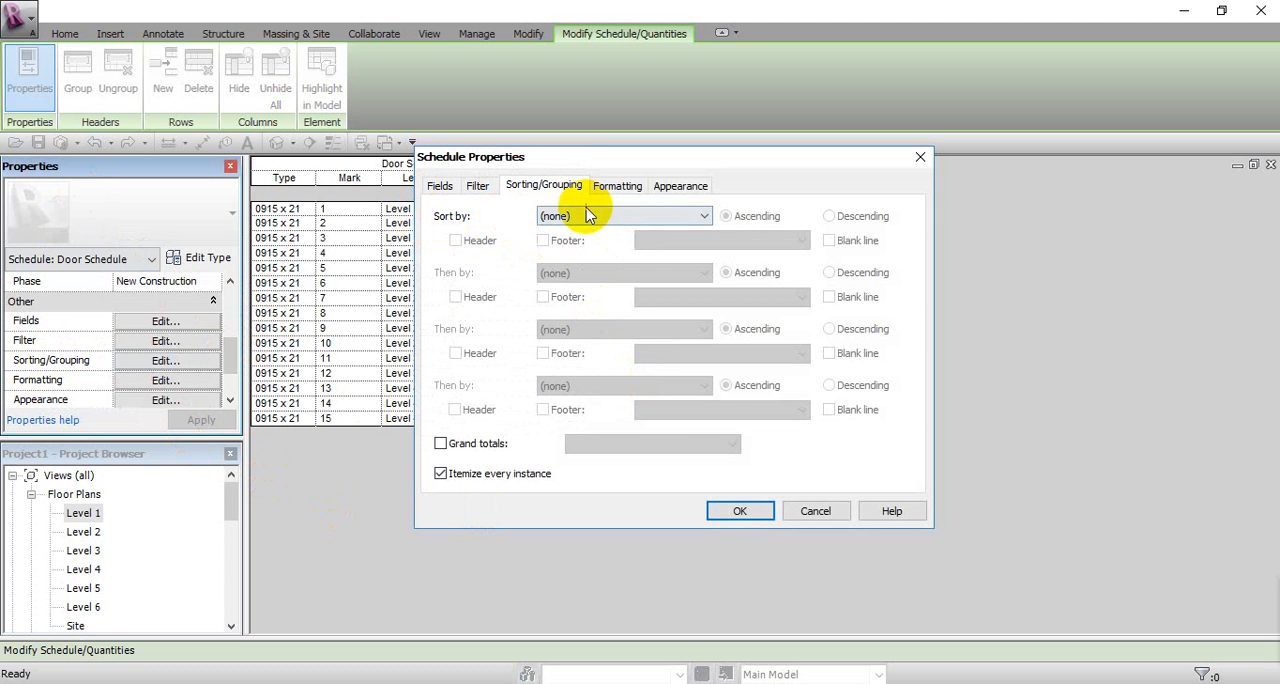
left_click(588, 216)
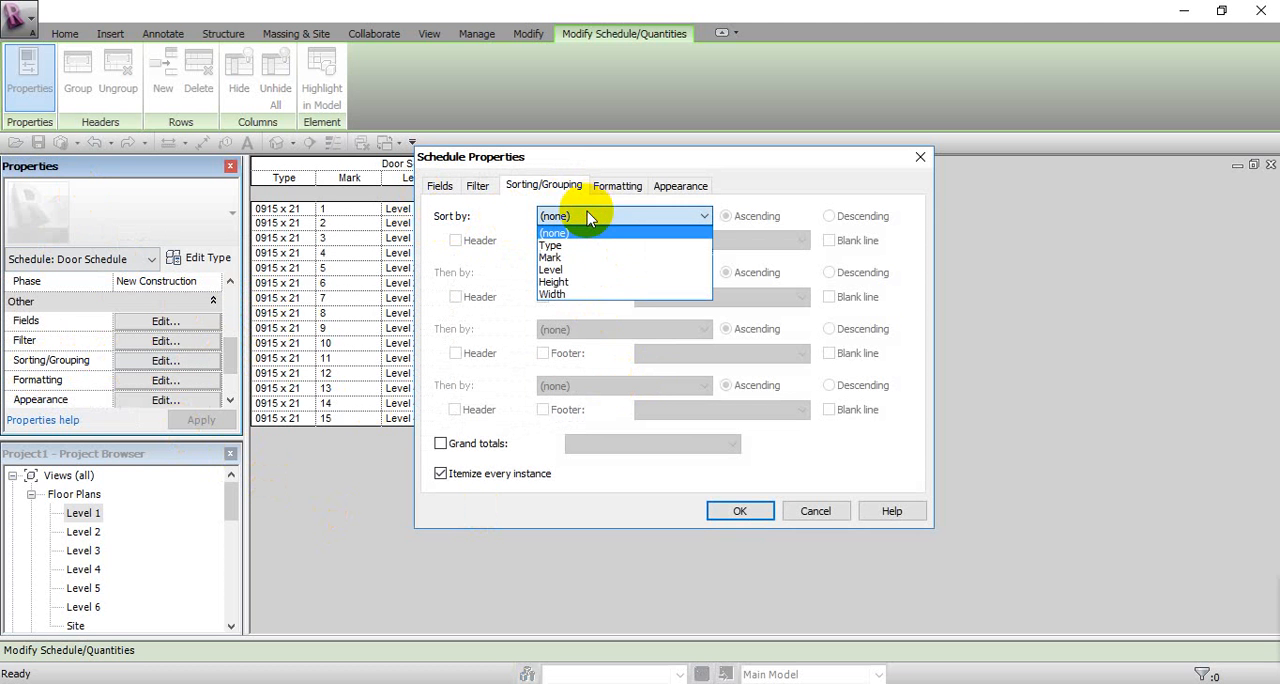
left_click(588, 270)
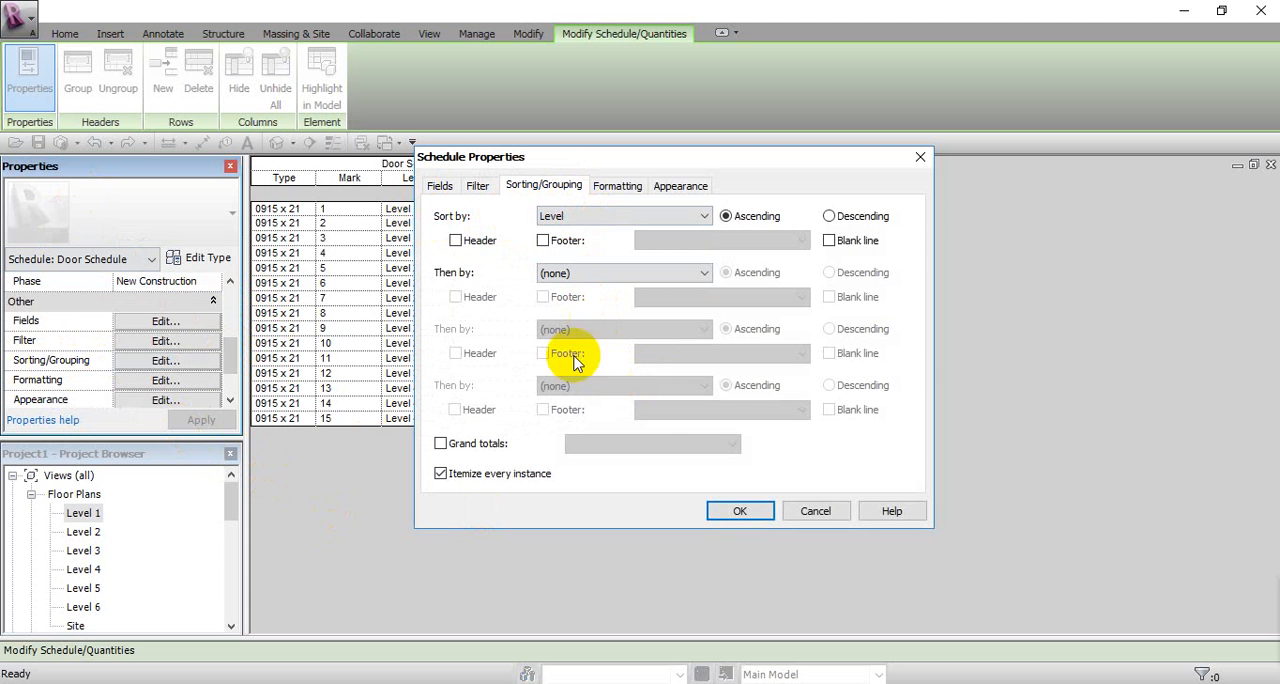
left_click(456, 242)
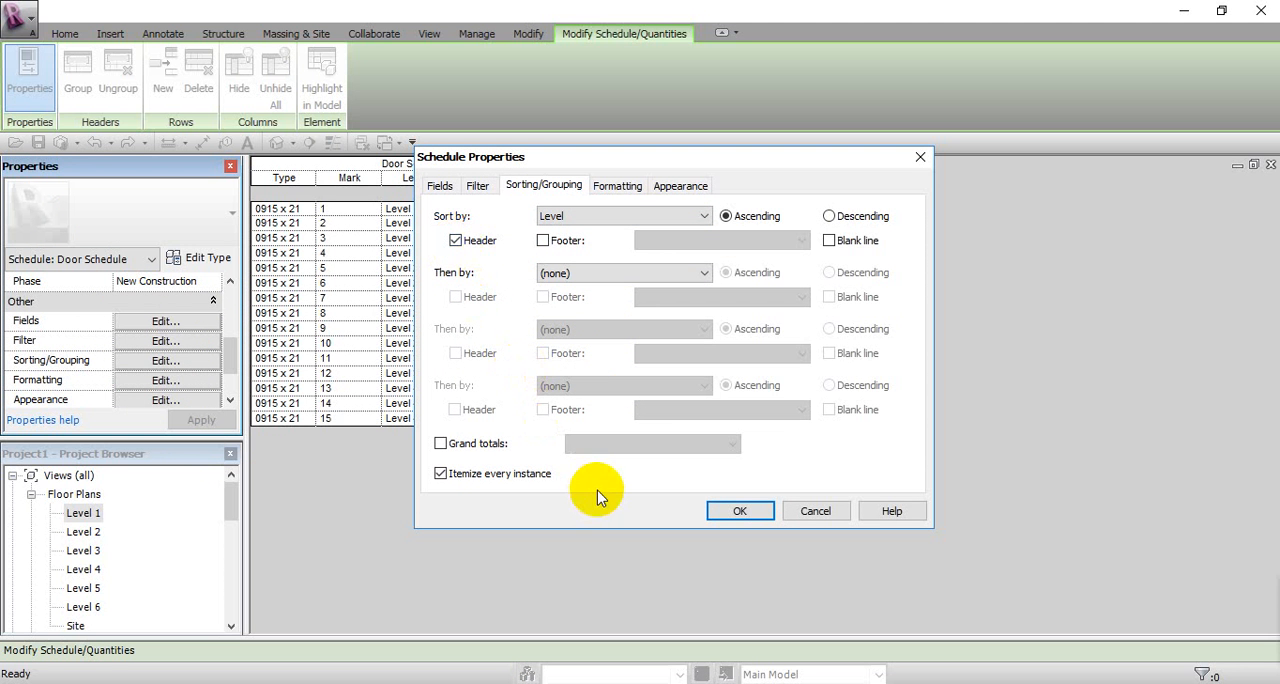
left_click(829, 242)
left_click(738, 513)
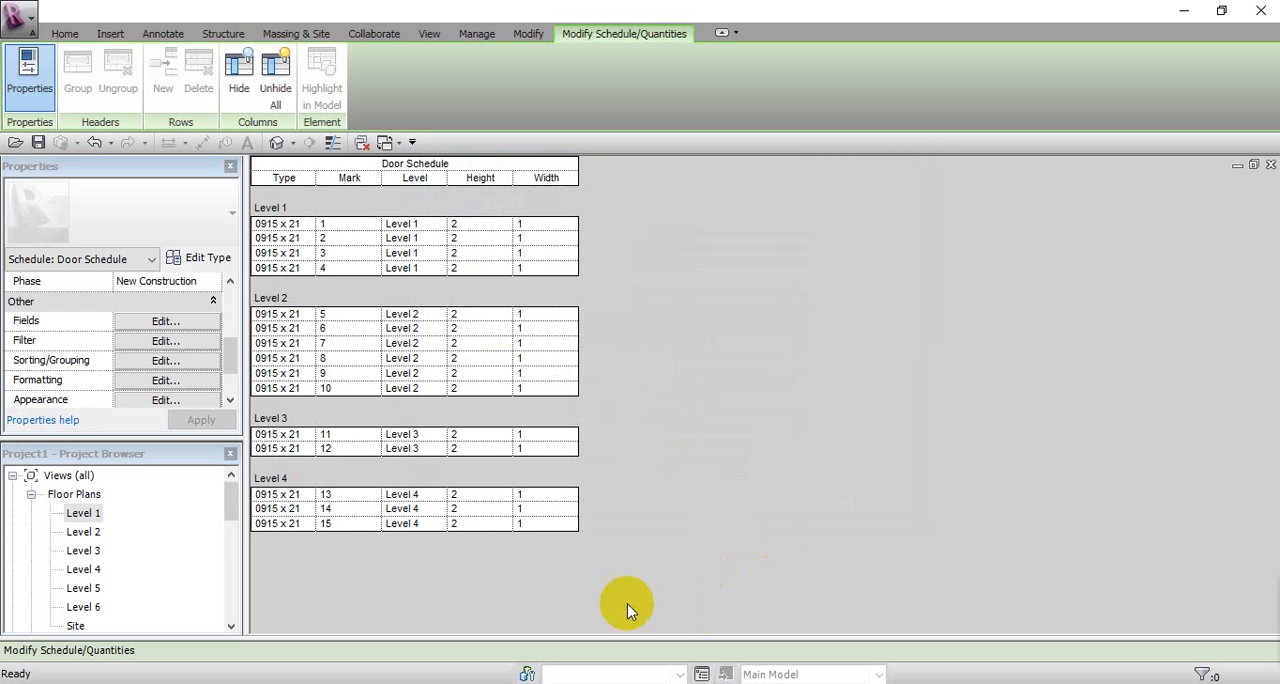
Step: Tile all open views and close every one except the door schedule and the Level 1 floor plan
left_click(430, 36)
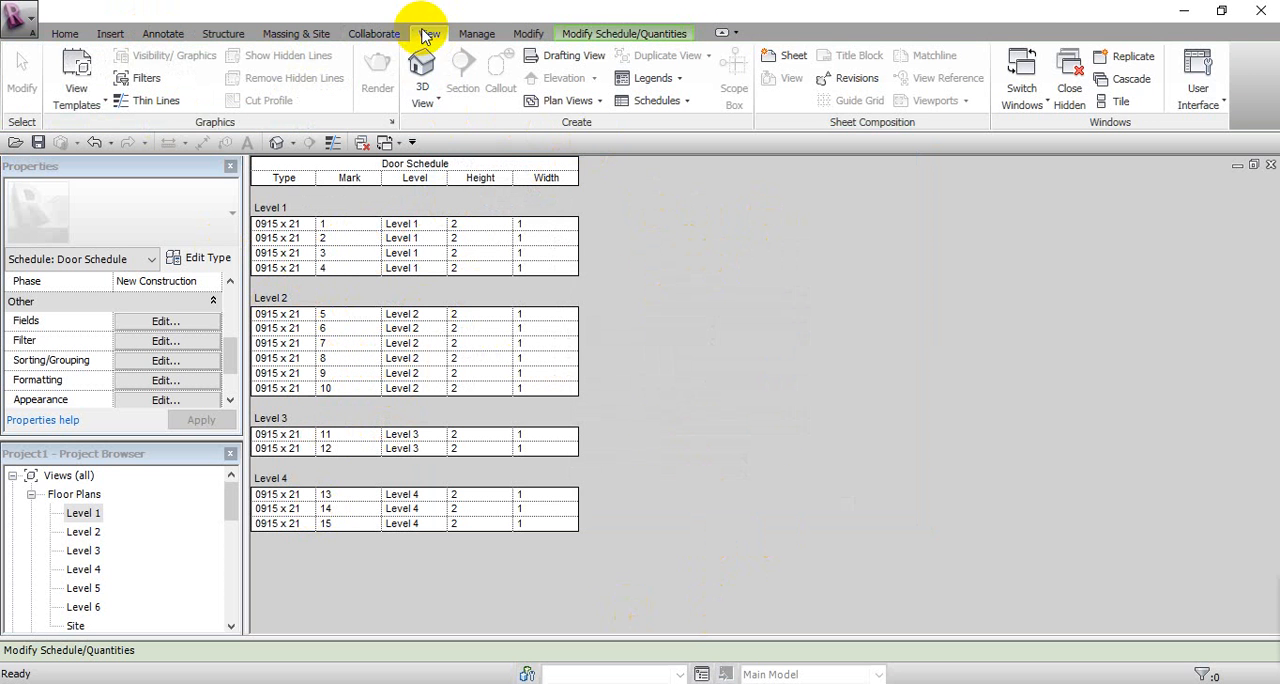
left_click(1112, 102)
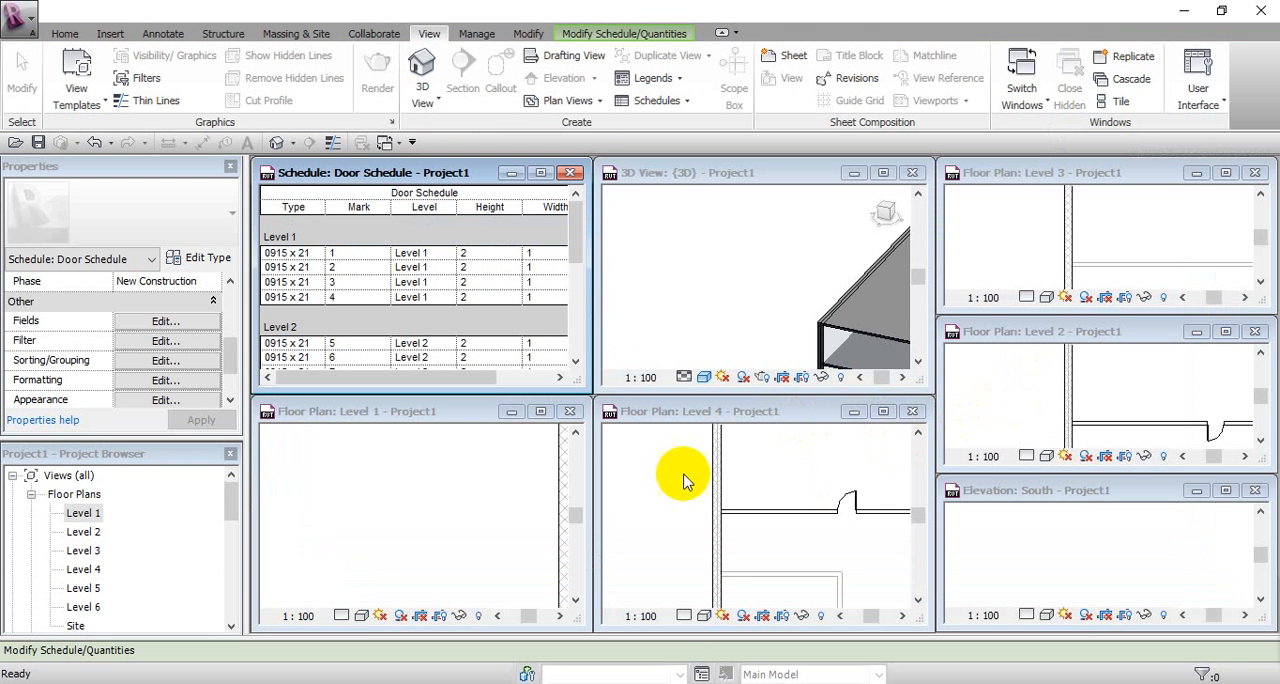
left_click(506, 514)
left_click(912, 176)
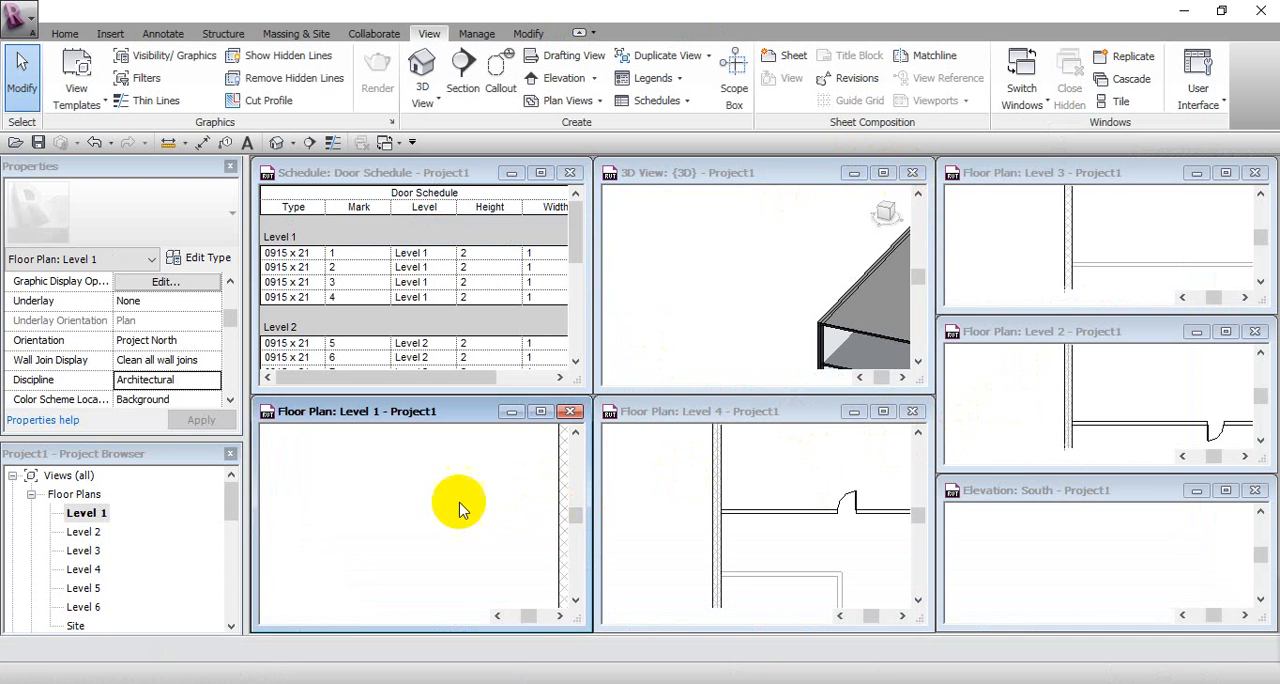
left_click(916, 413)
left_click(916, 413)
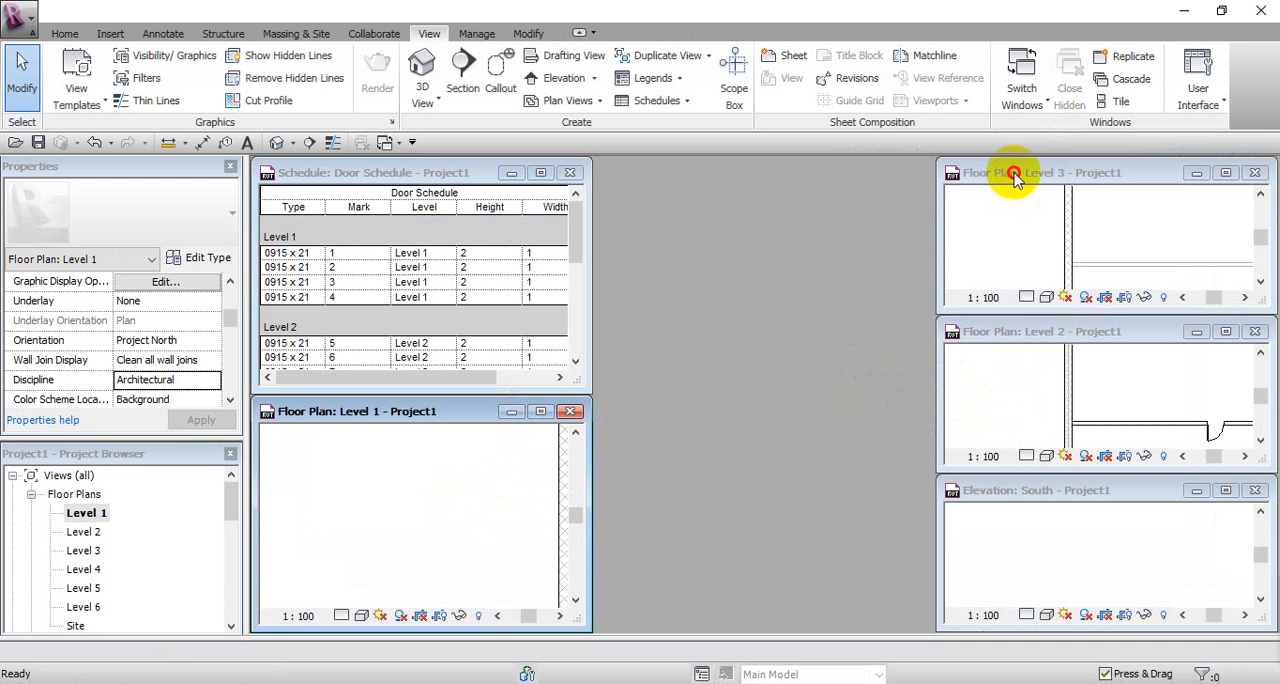
left_click_drag(1011, 177, 838, 207)
left_click(1081, 202)
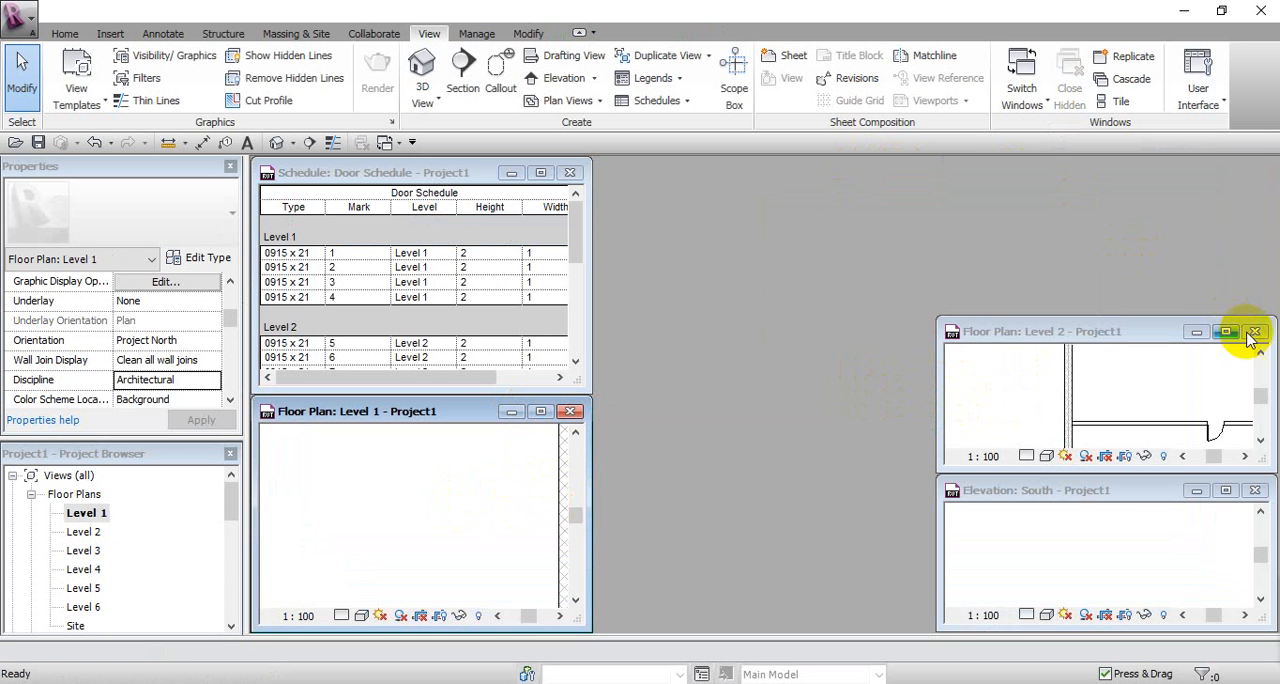
left_click(1254, 331)
left_click(1254, 331)
left_click(1254, 490)
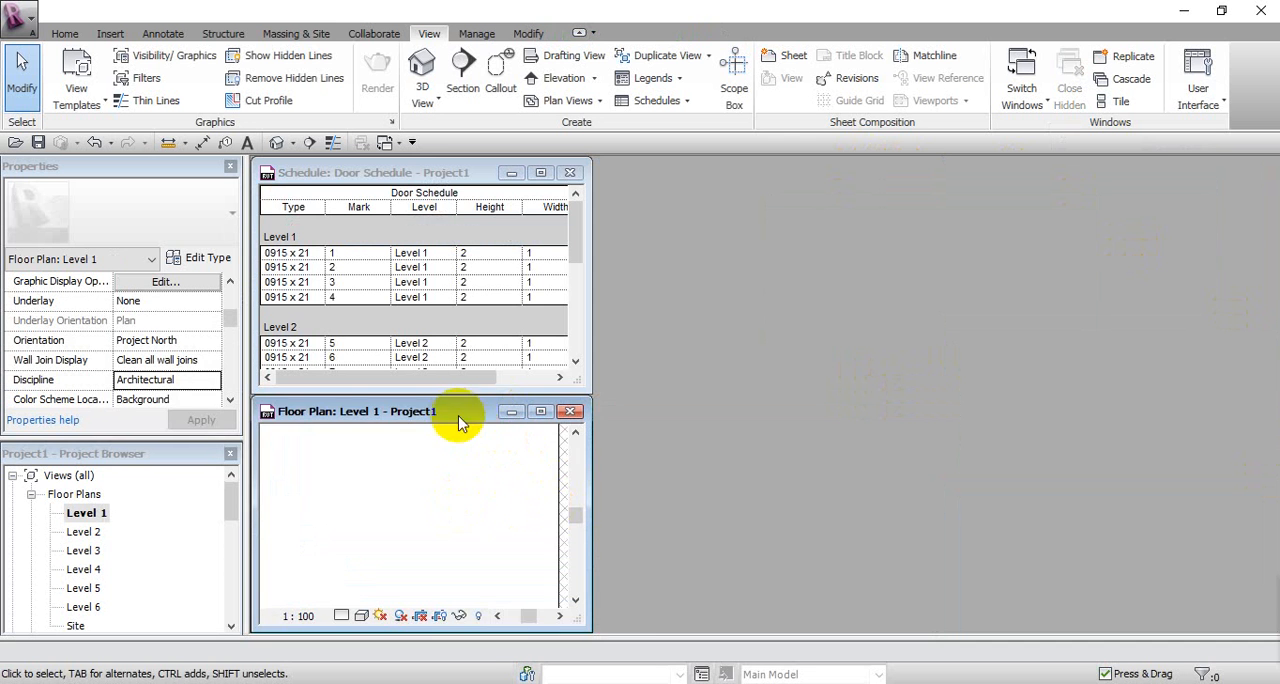
Step: Arrange the enlarged door schedule and Level 1 floor plan side by side, with the plan's four tagged doors in view
left_click_drag(462, 414, 1107, 170)
left_click_drag(468, 392, 471, 626)
left_click_drag(587, 322, 718, 316)
left_click_drag(1021, 380, 1006, 610)
left_click_drag(893, 410, 729, 411)
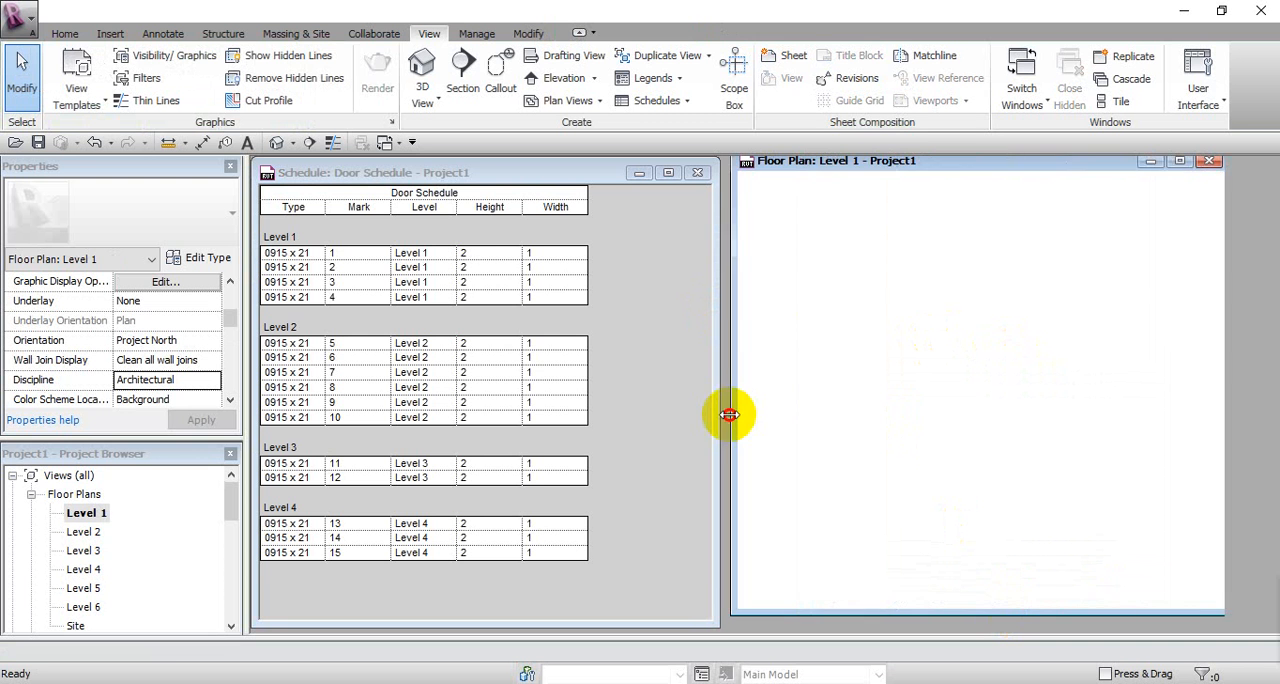
right_click(923, 430)
left_click(926, 410)
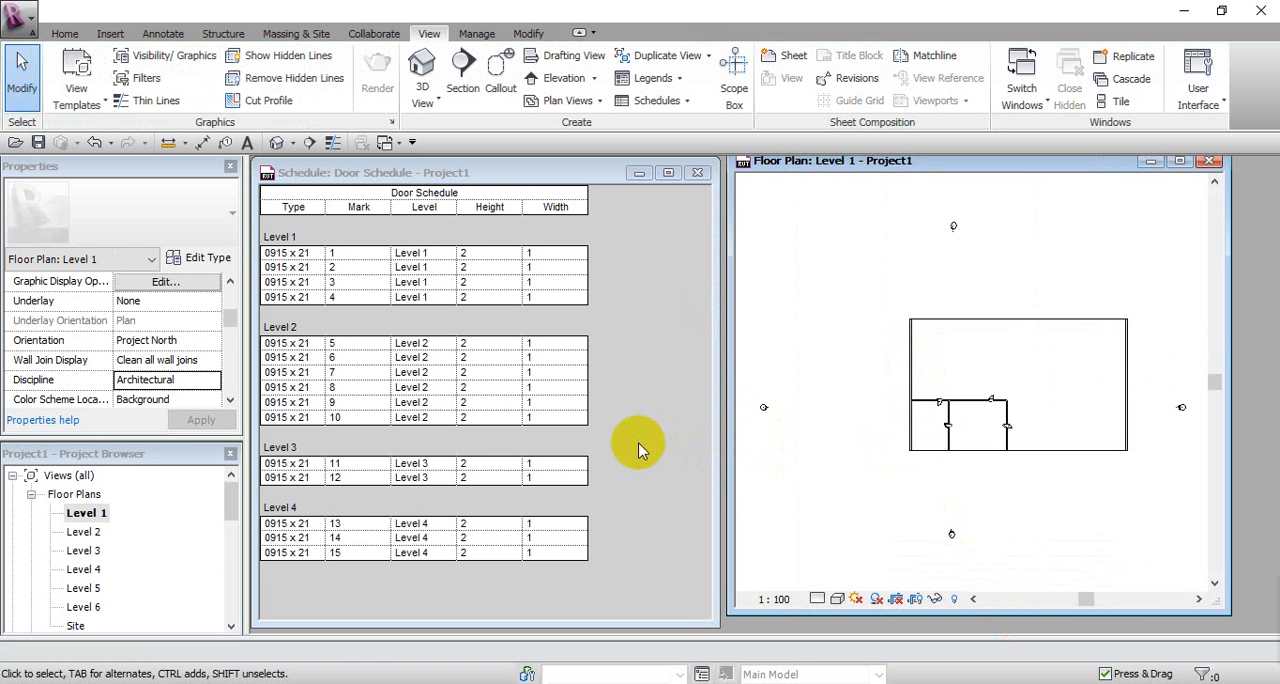
scroll(1000, 440, "up", 3)
scroll(848, 458, "up", 2)
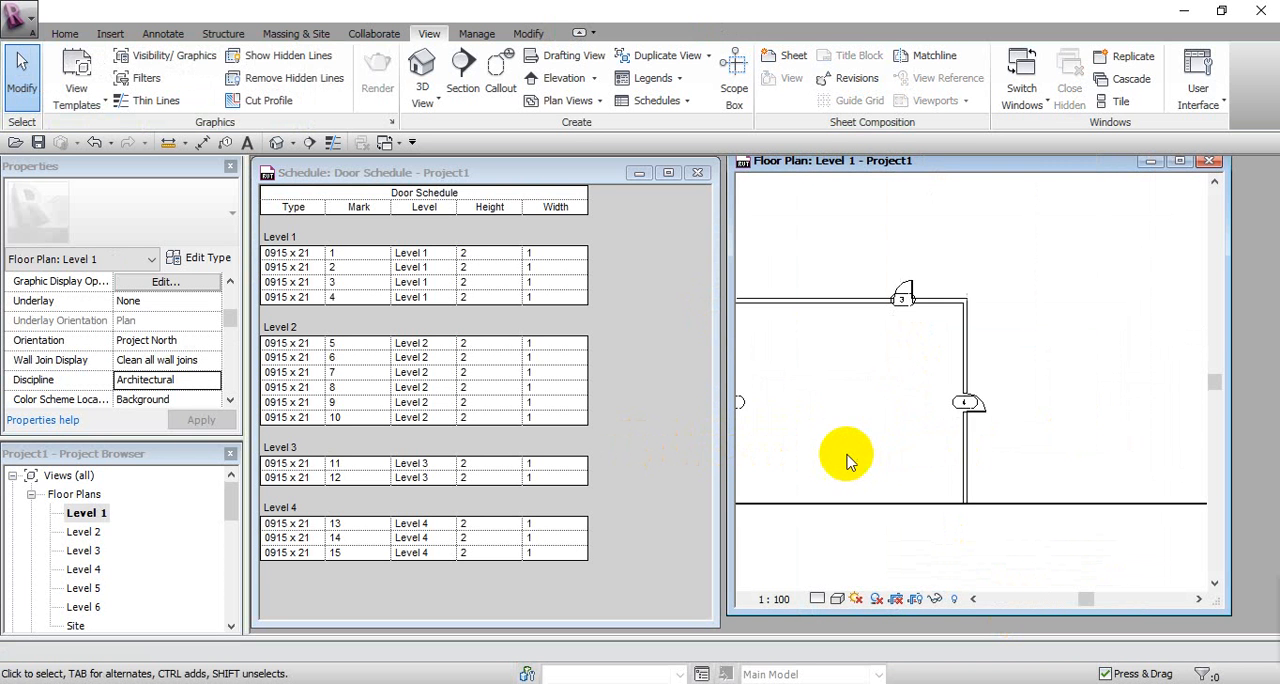
middle_click_drag(848, 462, 1032, 472)
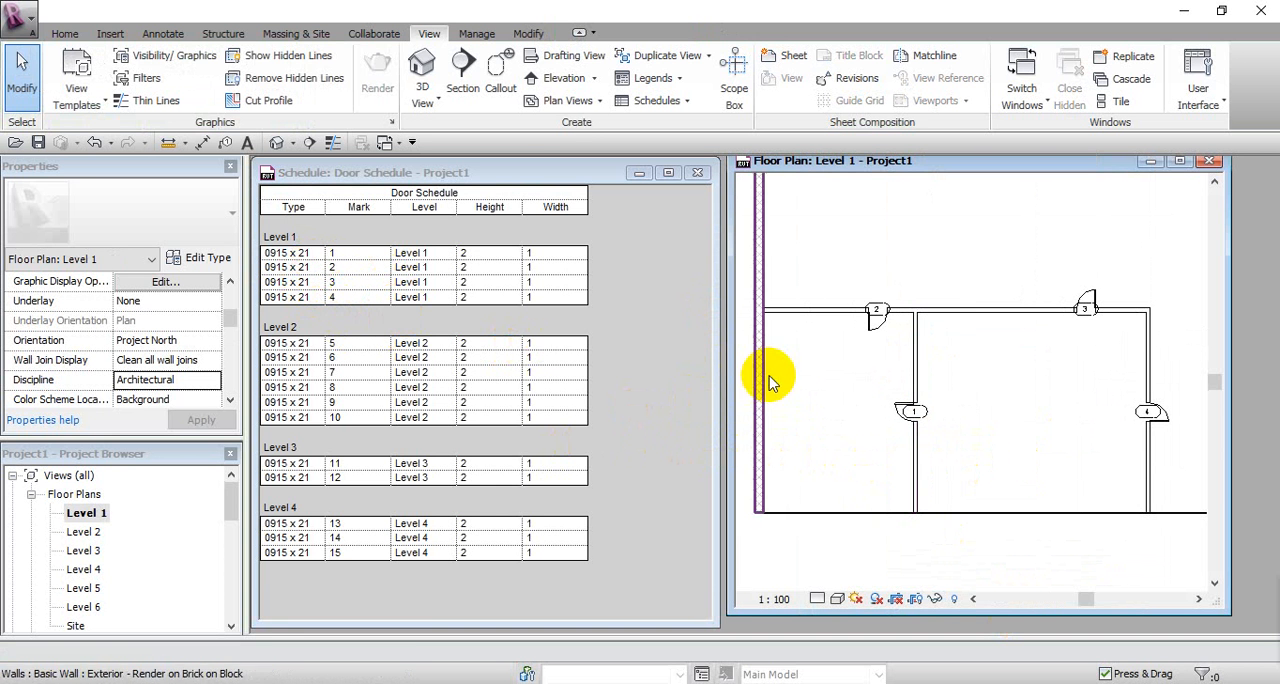
Step: Try the 0915 x 2032mm and 0762 x 2032mm types on door 1 of Level 1 through the door schedule
left_click(322, 258)
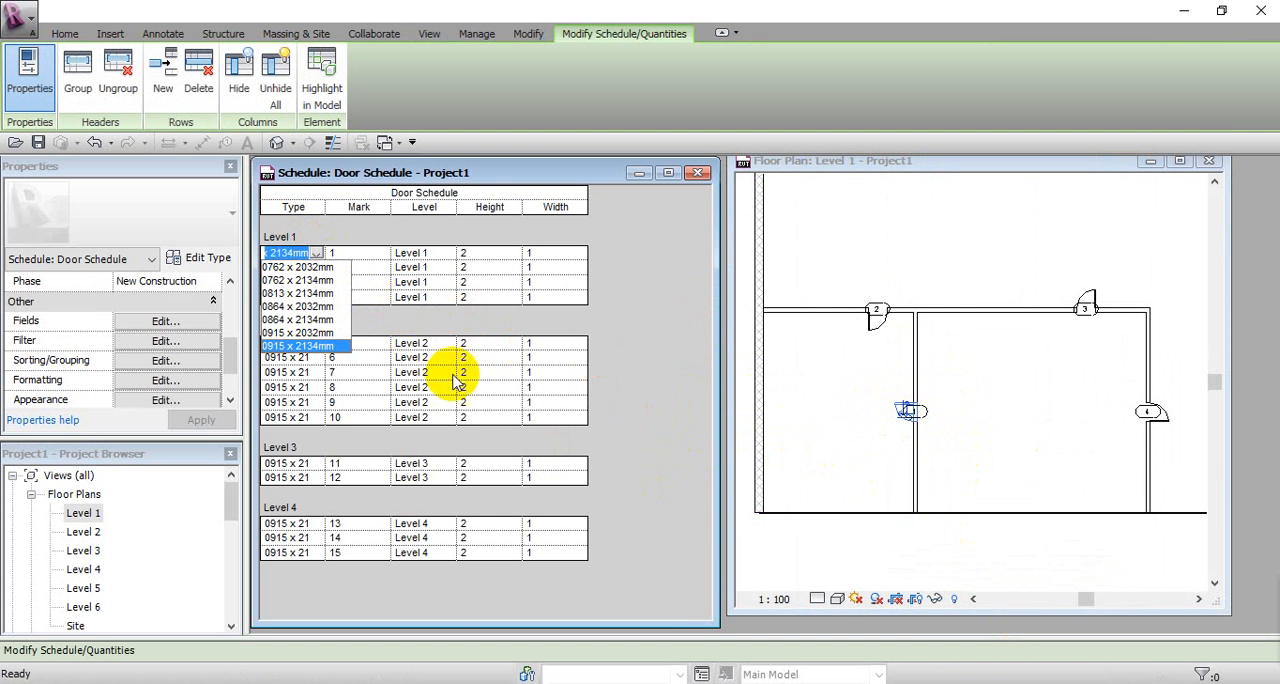
left_click(314, 332)
scroll(893, 405, "up", 3)
scroll(893, 405, "down", 1)
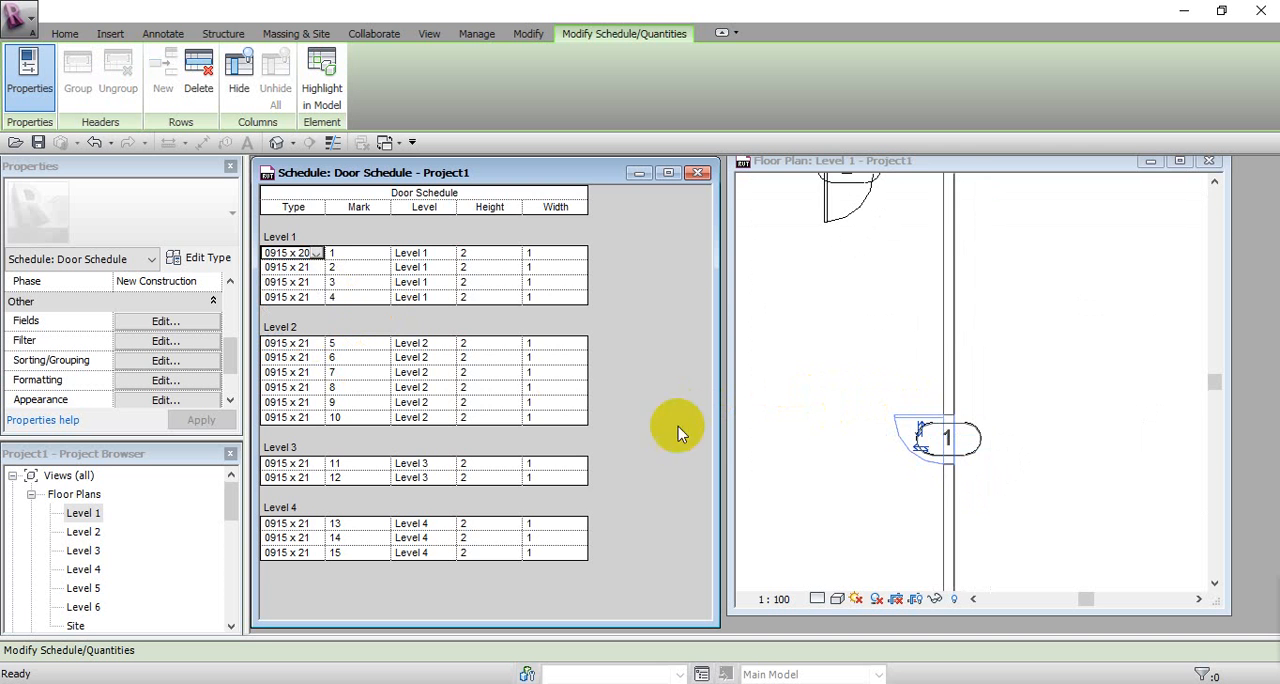
left_click(316, 257)
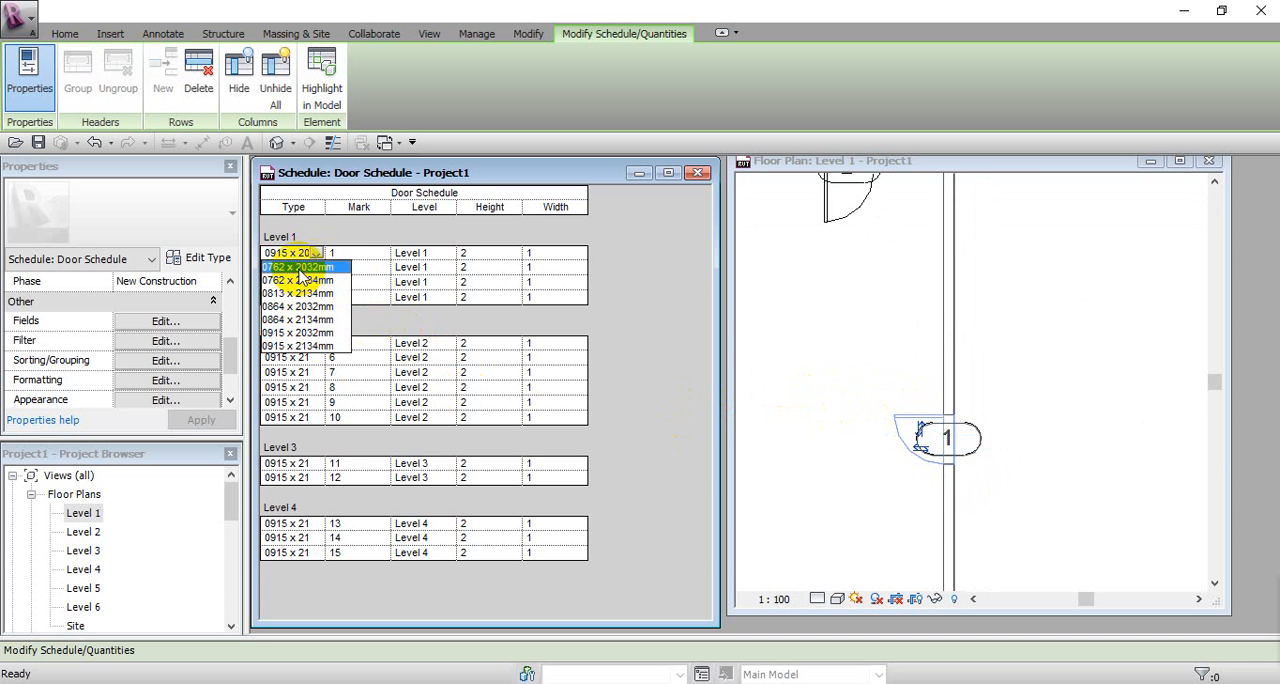
left_click(300, 278)
Step: Set the type of door 1 on Level 1 to 0813 x 2134mm in the door schedule
left_click(316, 253)
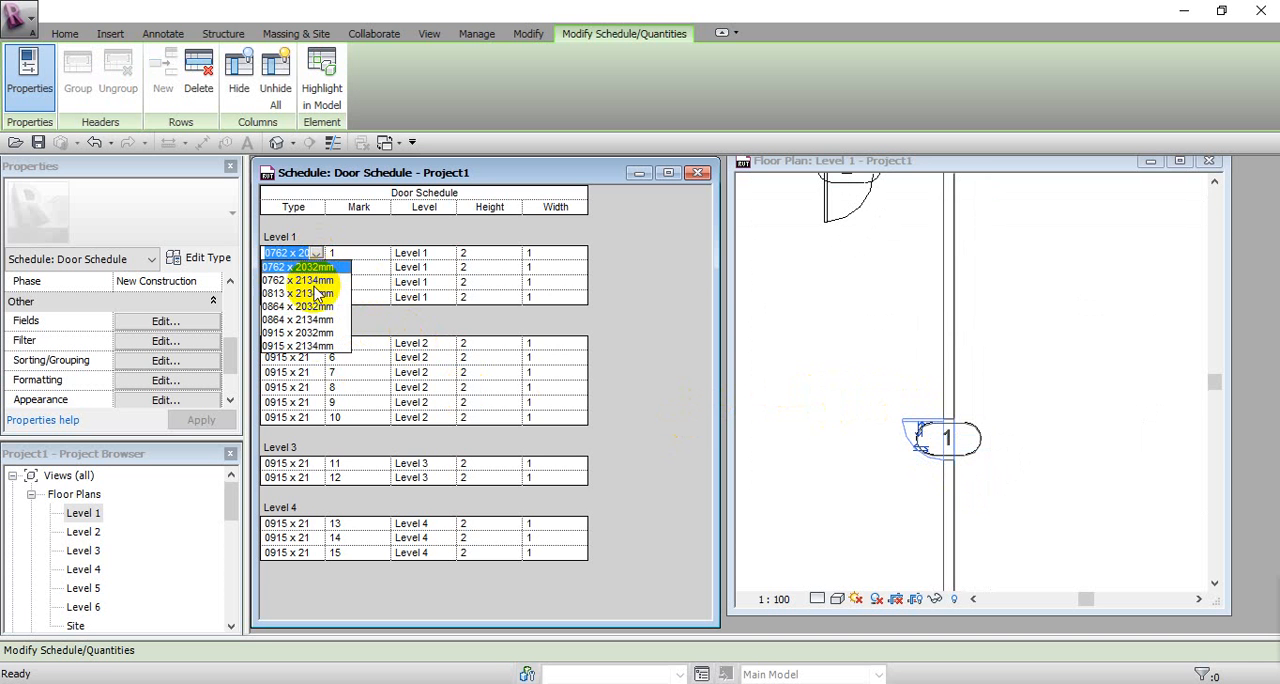
left_click(316, 294)
left_click(866, 414)
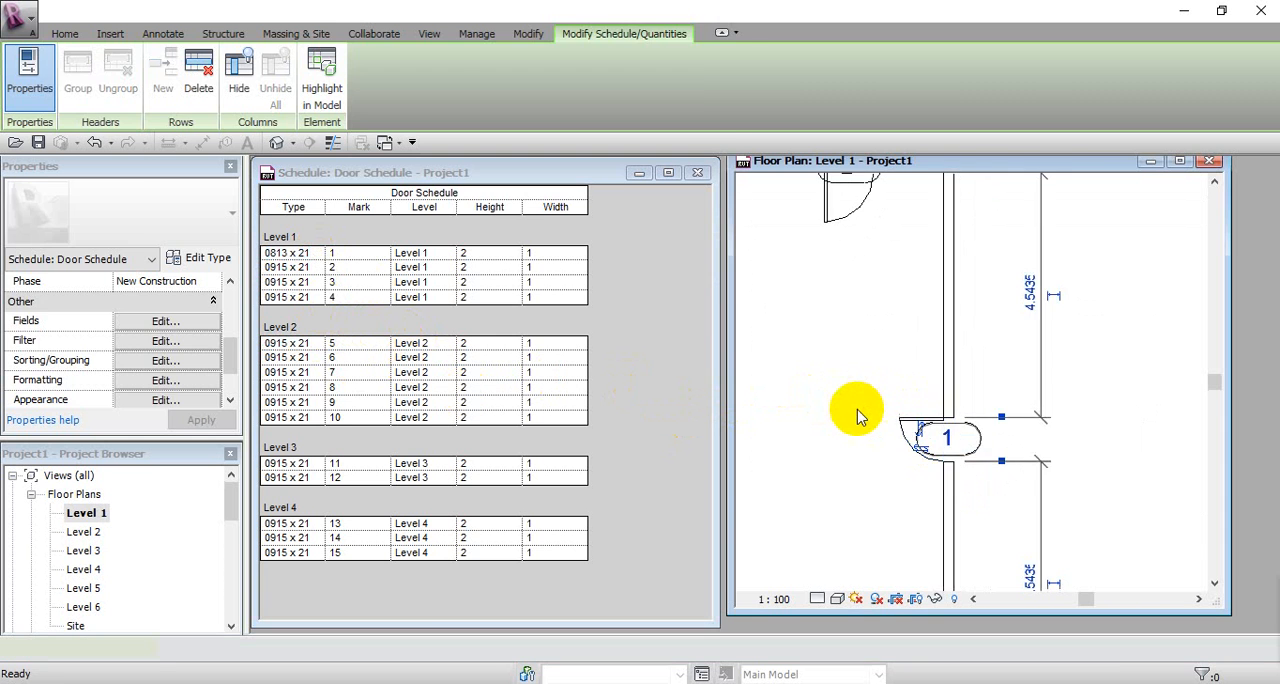
scroll(980, 402, "down", 4)
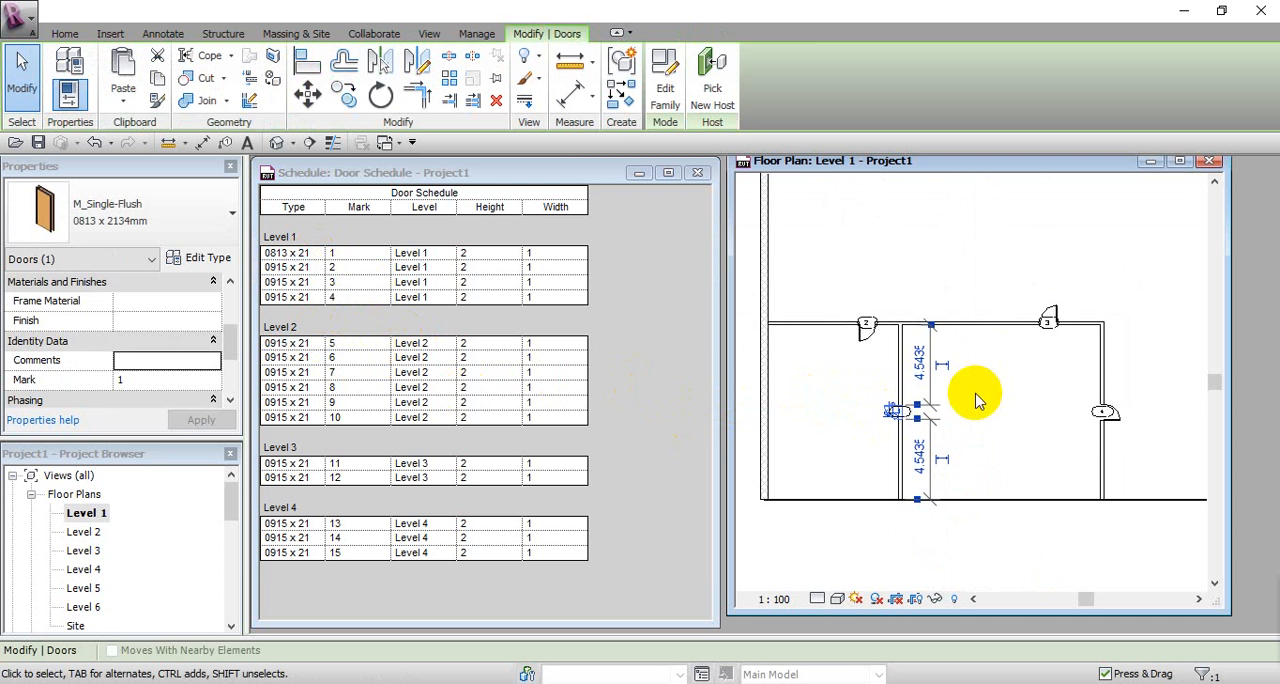
left_click(982, 403)
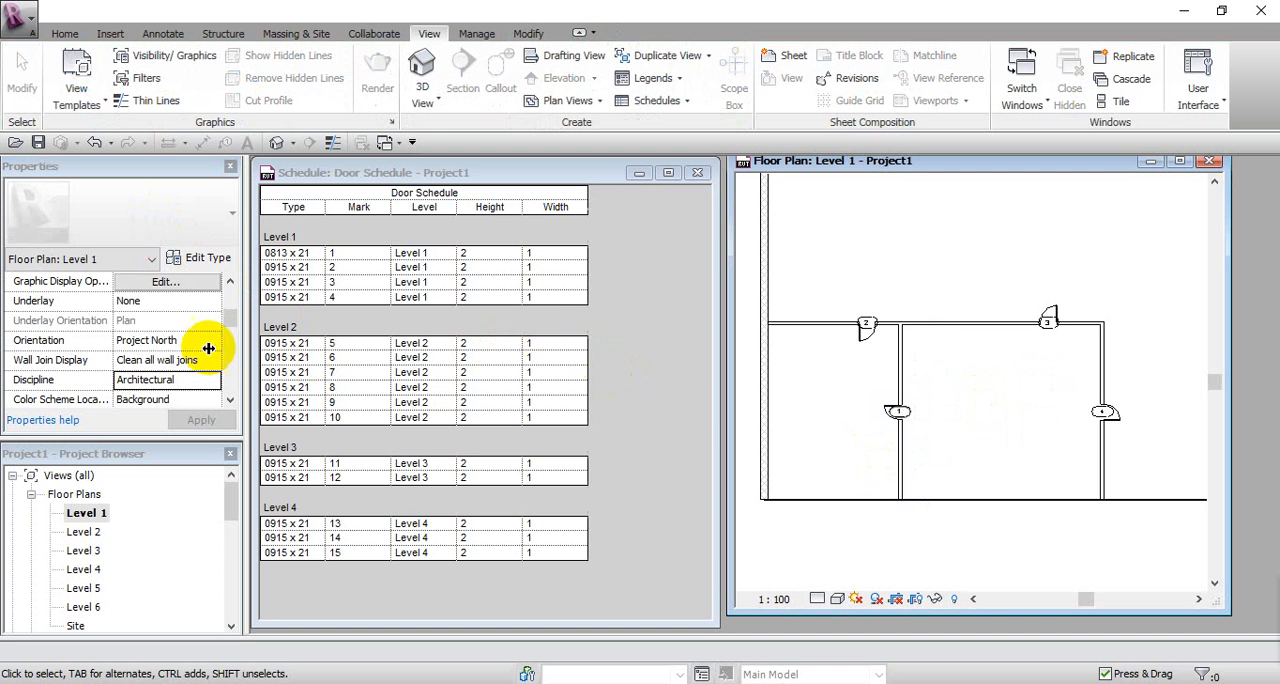
left_click(628, 378)
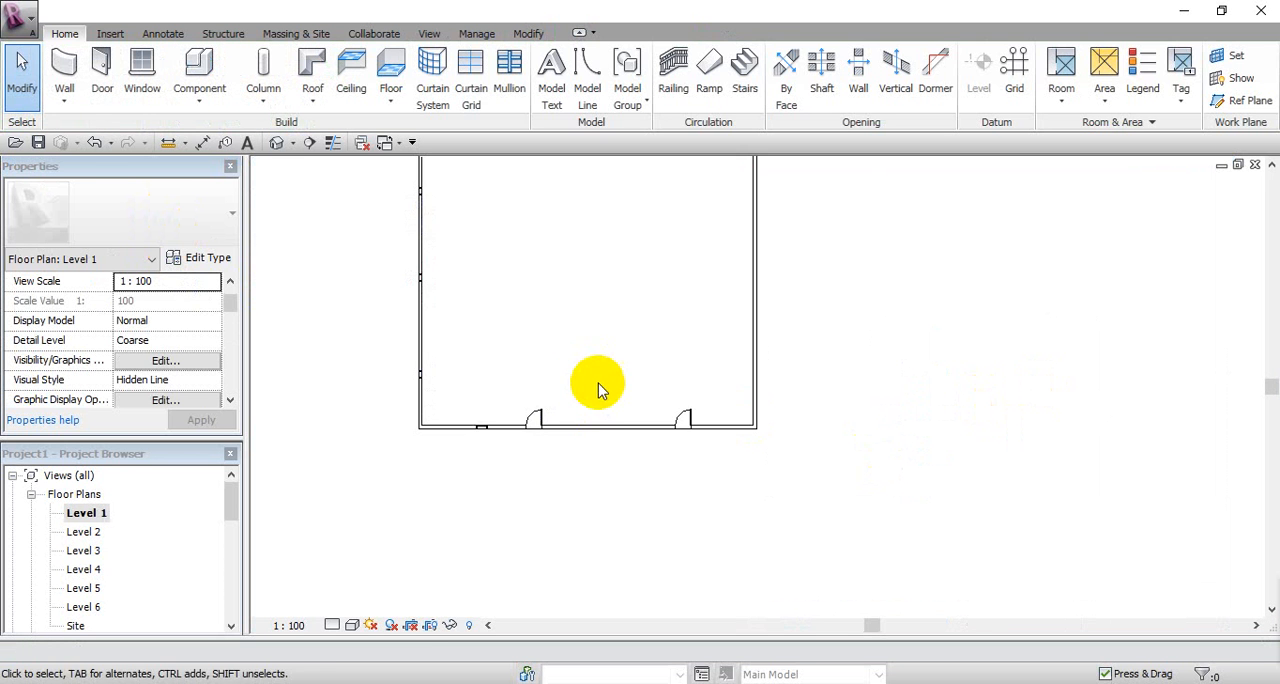
Step: Check the rectangular walled building in plan and in 3D, and open the Level 6 floor plan
middle_click_drag(600, 386, 629, 523)
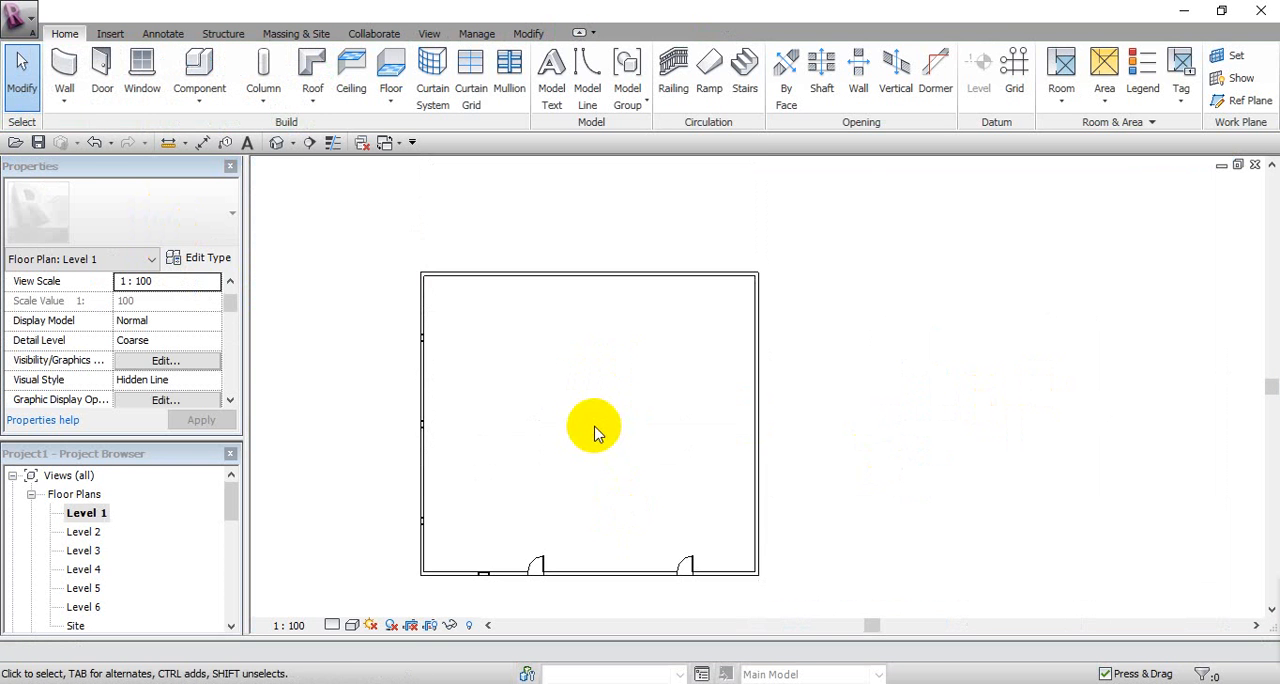
scroll(594, 429, "up", 1)
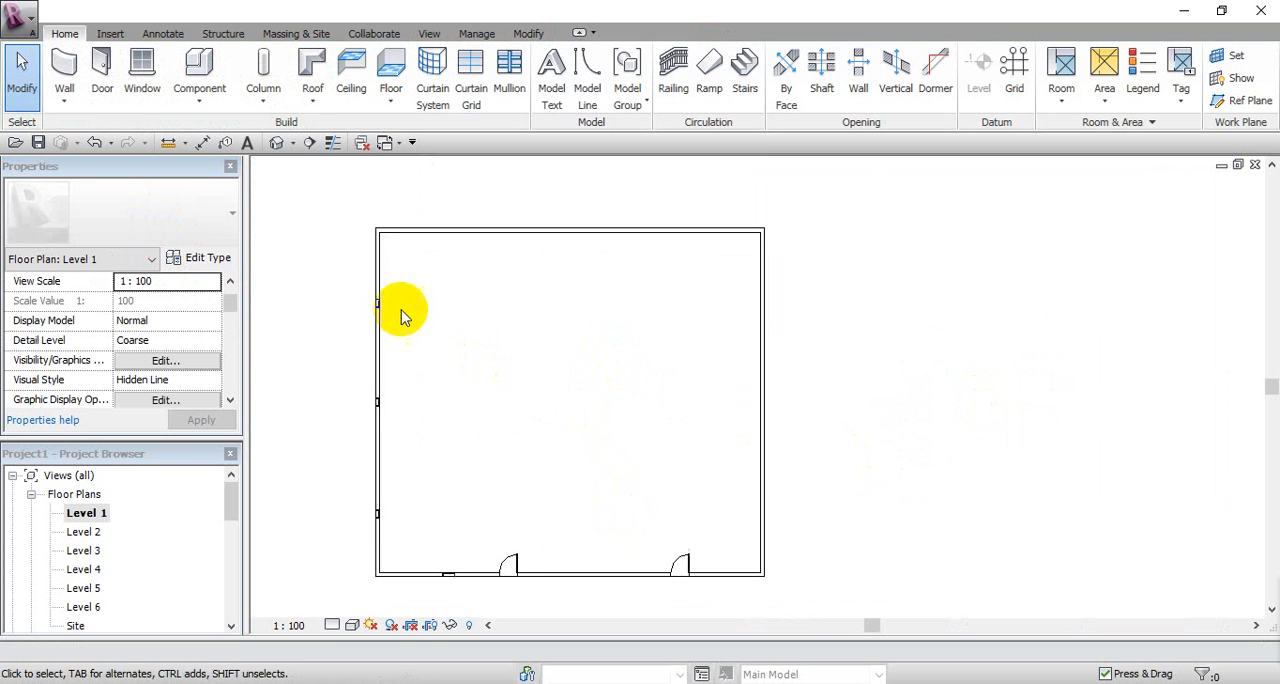
left_click(277, 143)
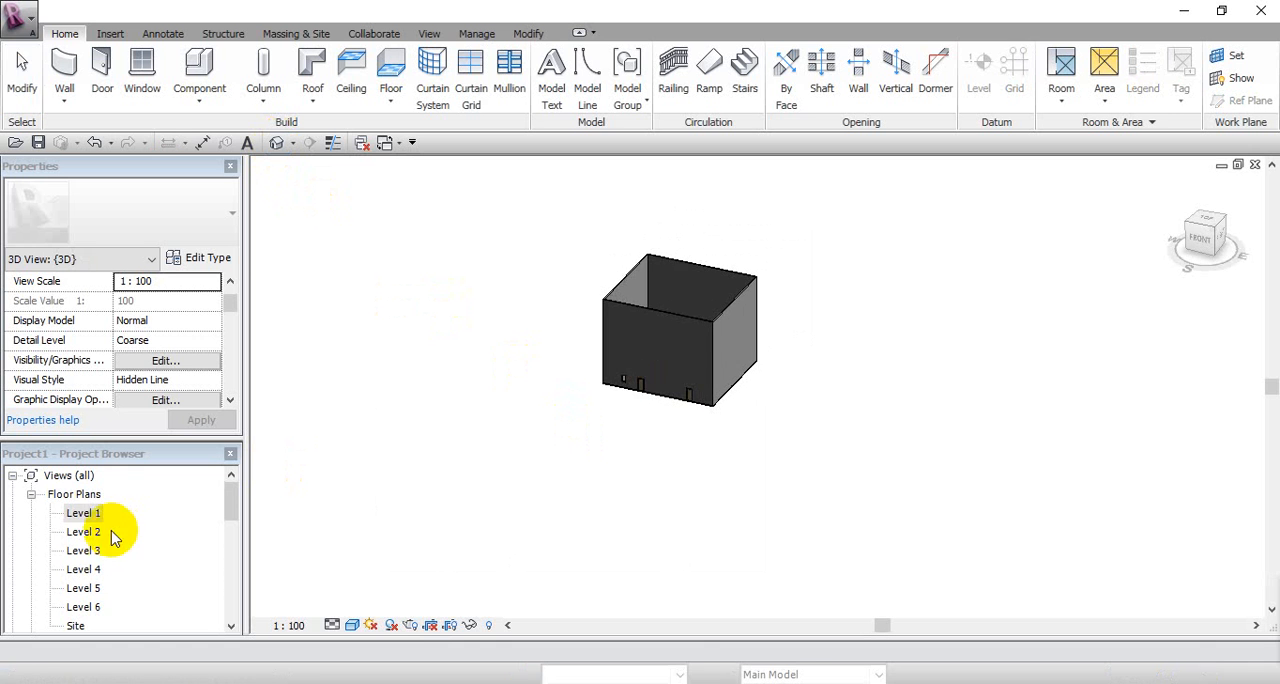
double_click(88, 607)
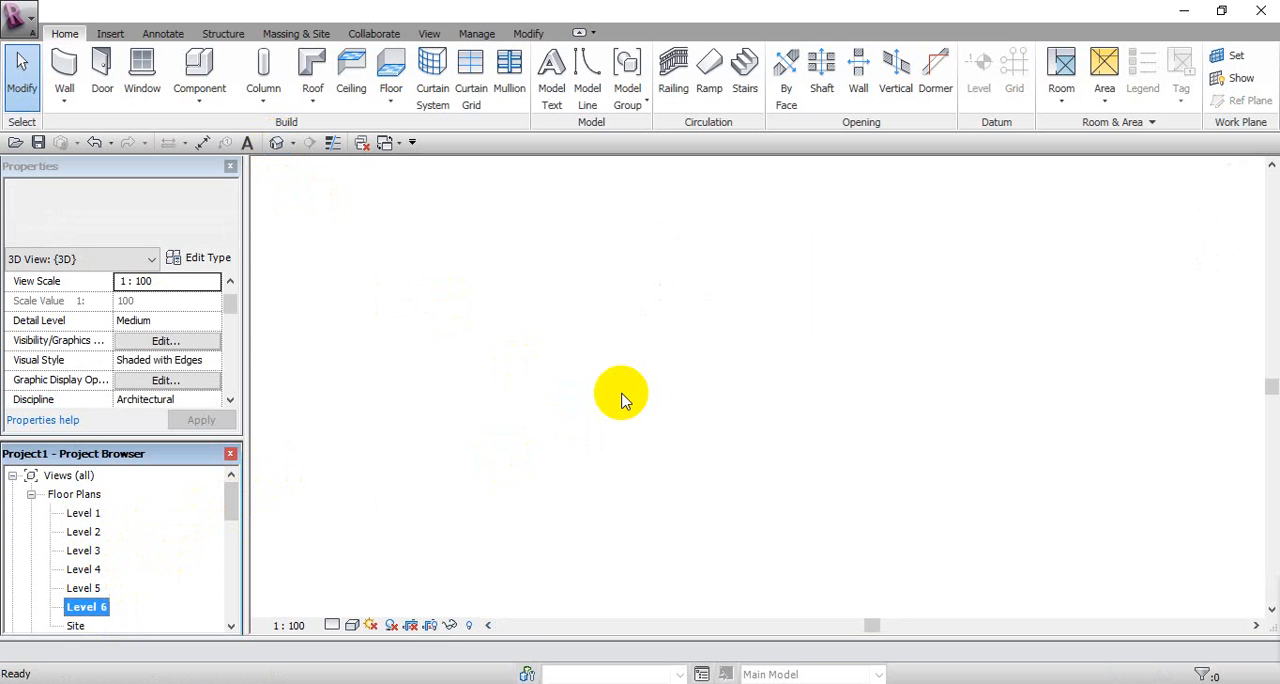
Step: Start a Roof by Footprint on Level 6 and draw a rectangular, slope-defining boundary along the outer faces of the walls
left_click(312, 102)
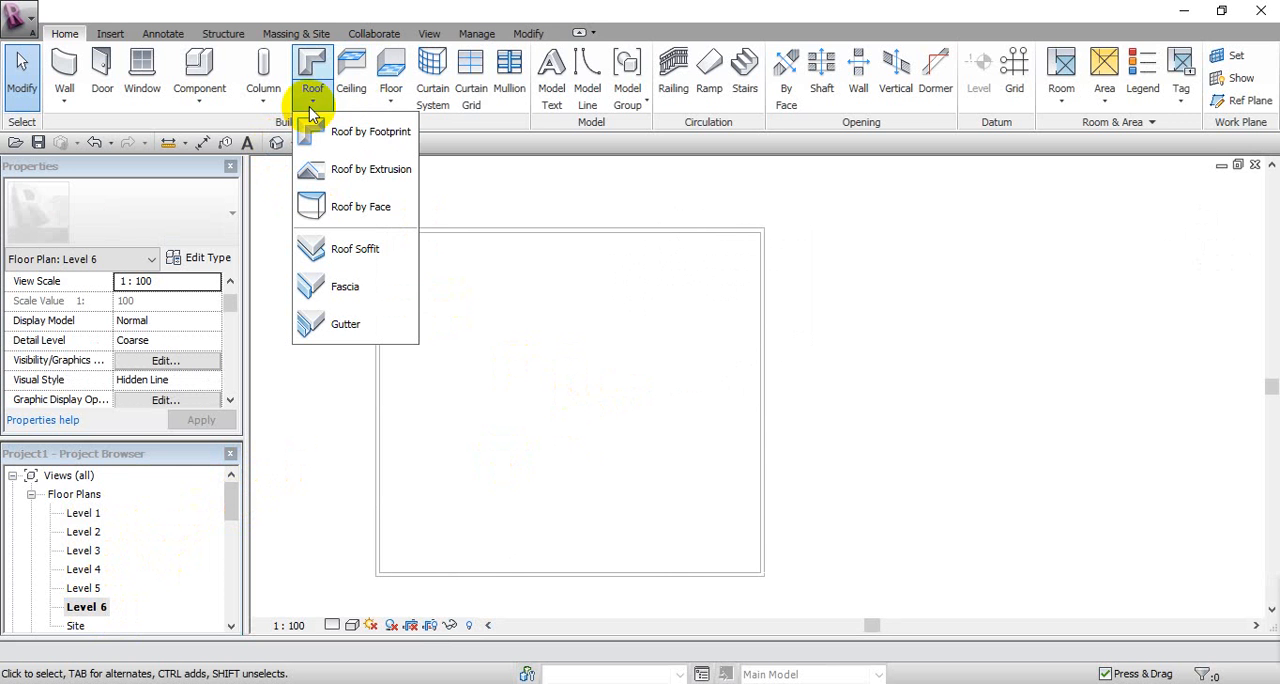
left_click(360, 133)
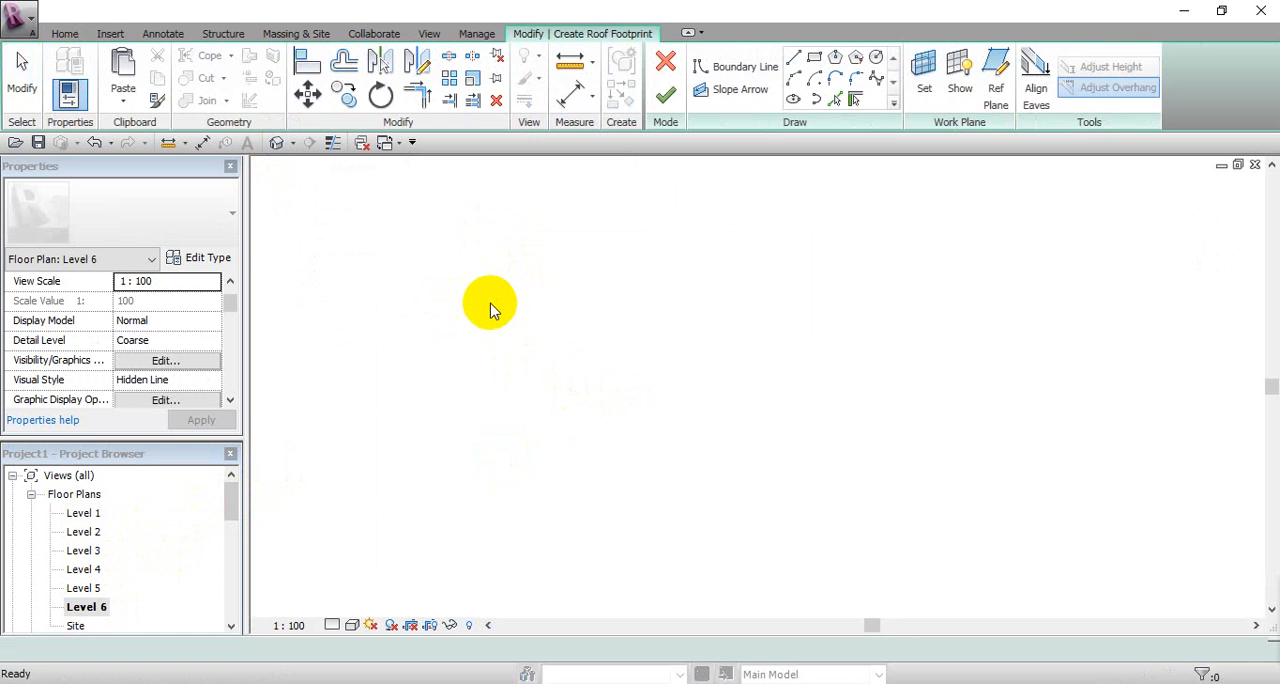
middle_click_drag(491, 309, 558, 295)
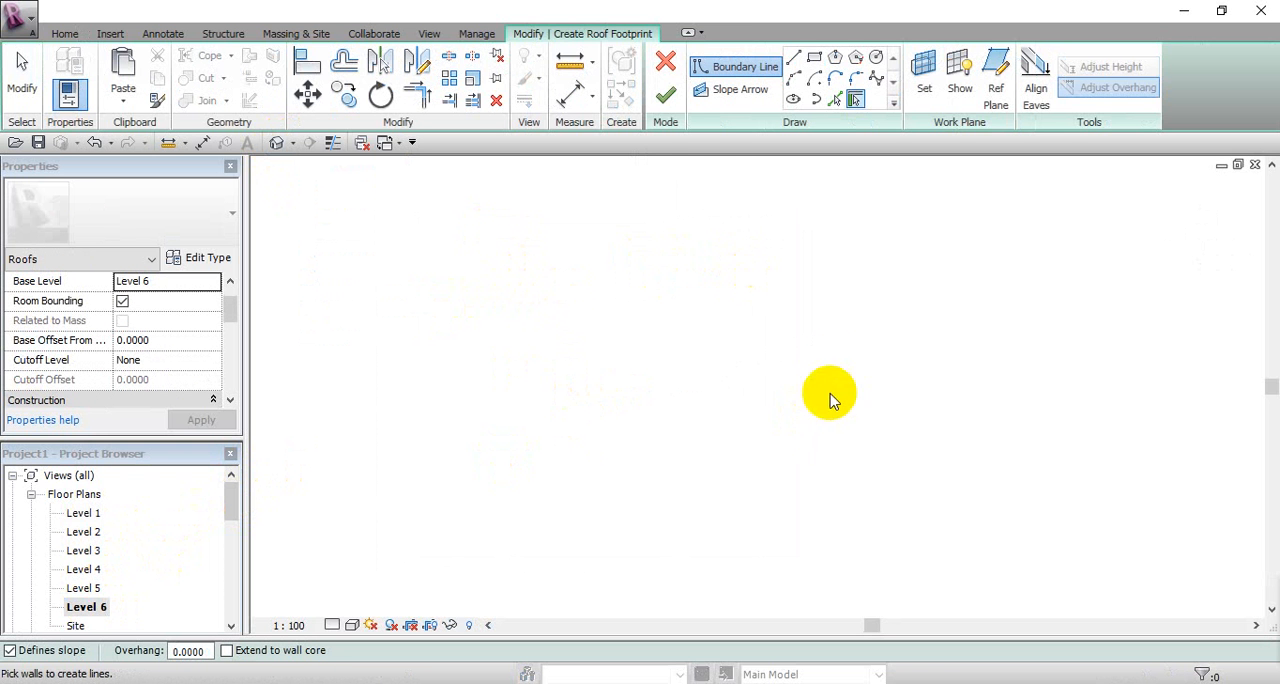
left_click(814, 58)
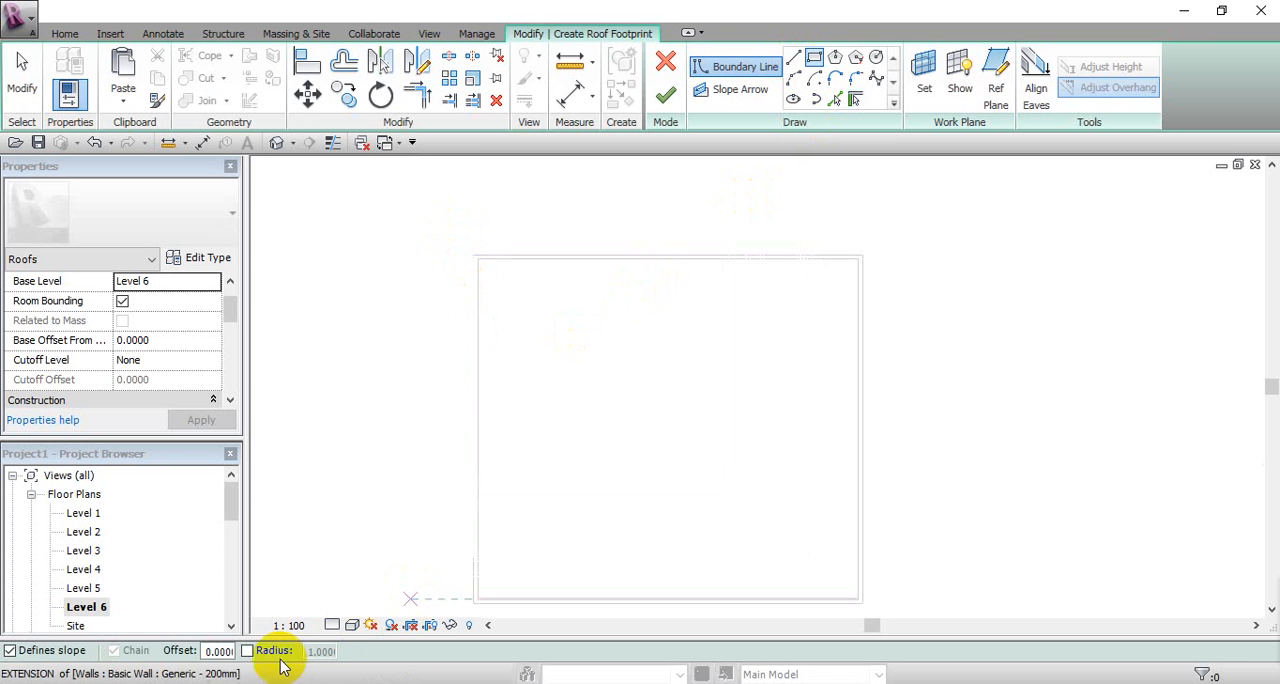
left_click(219, 651)
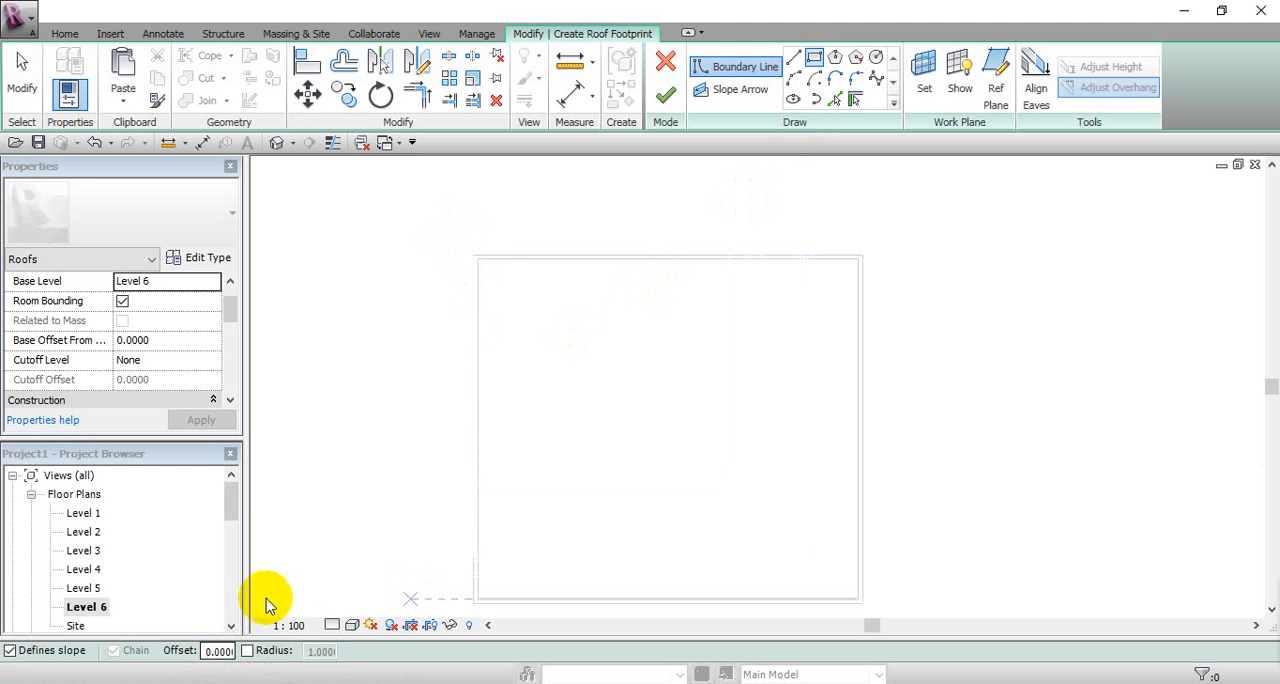
left_click(472, 252)
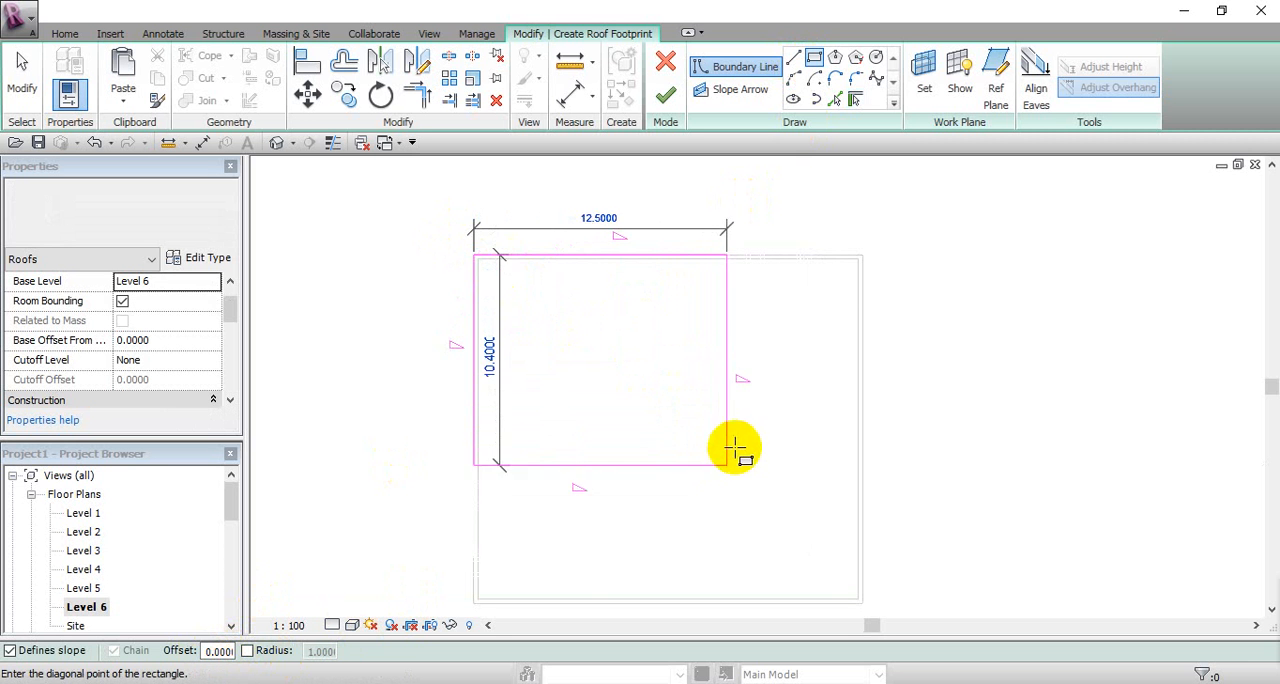
middle_click_drag(731, 452, 703, 450)
left_click(871, 512)
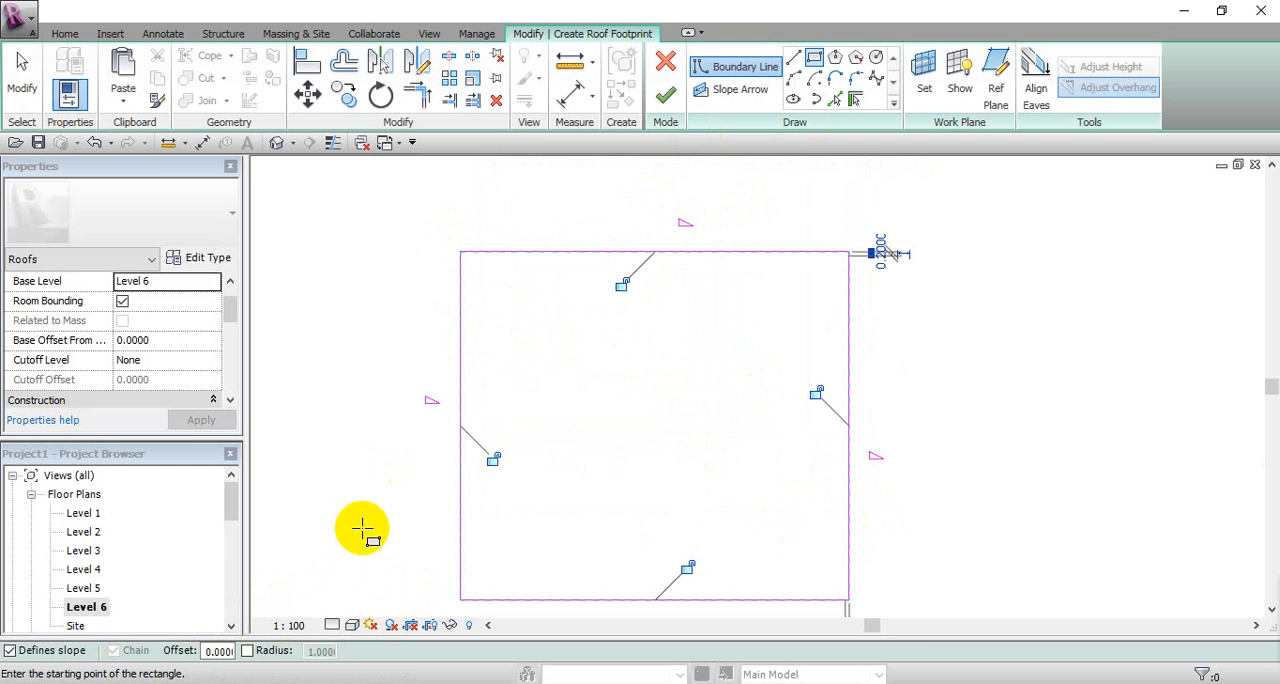
left_click(18, 101)
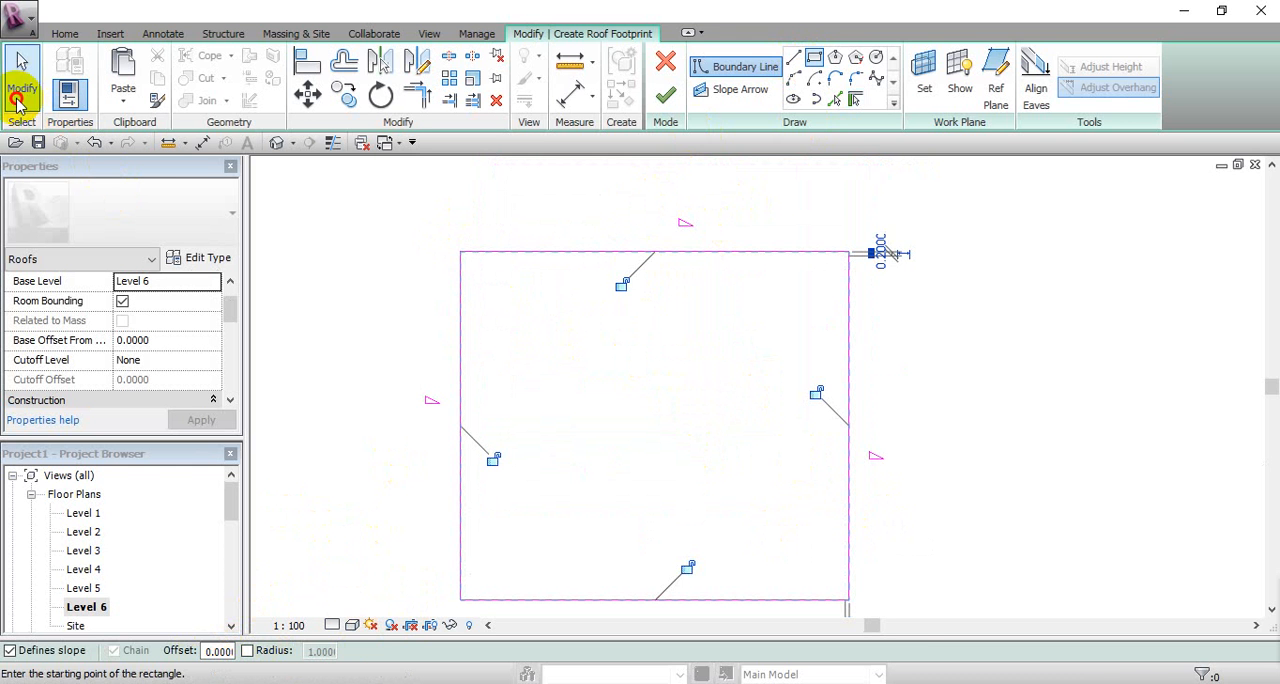
Step: Finish the Level 6 roof footprint in the 3D view to create a hip roof over the building
left_click(277, 143)
left_click(665, 95)
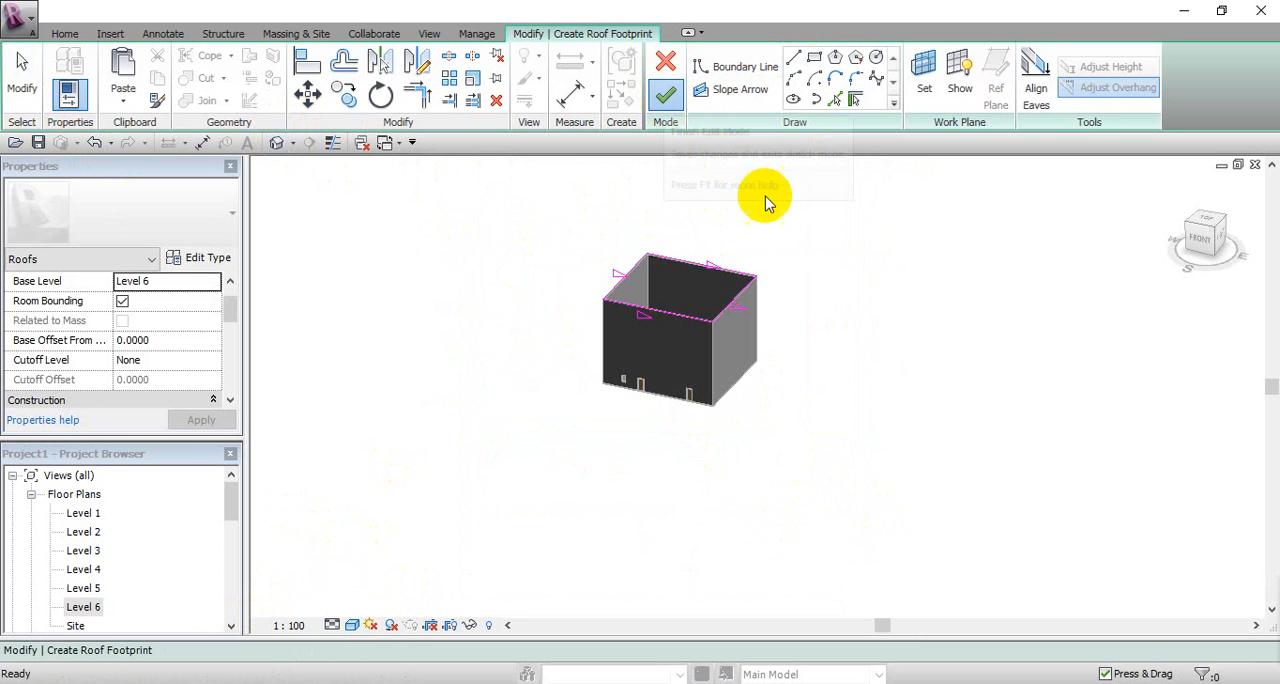
middle_click_drag(776, 398, 728, 464)
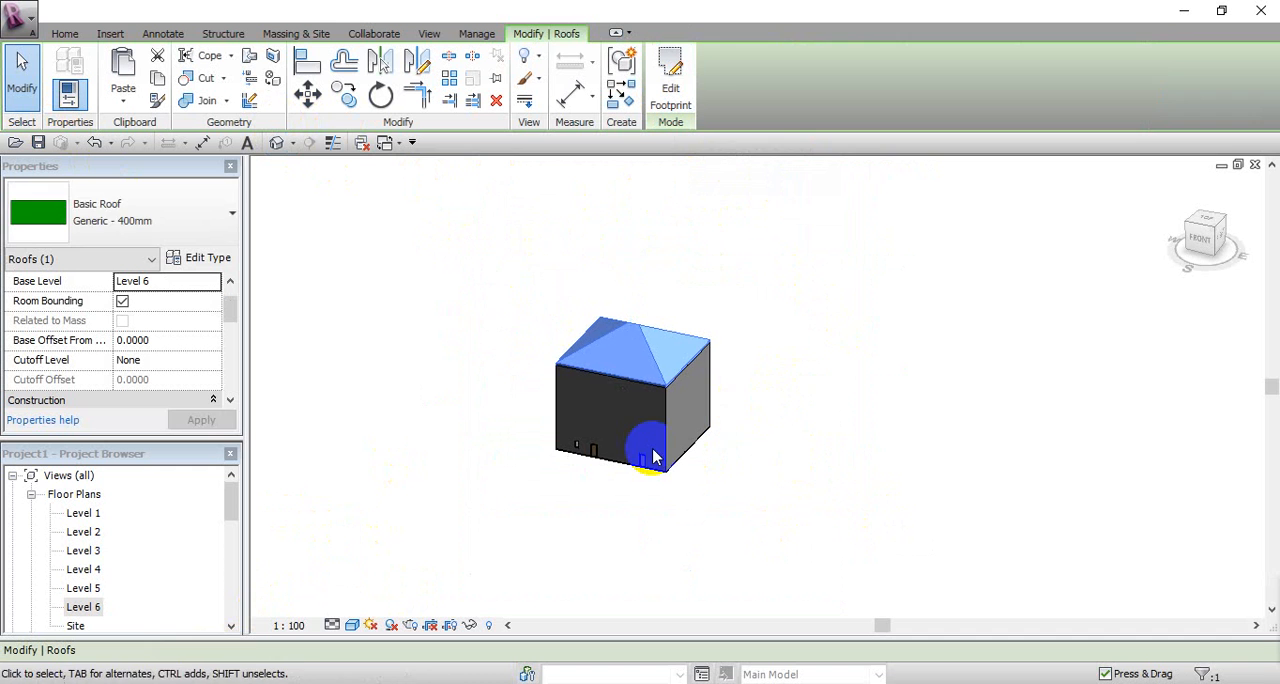
scroll(680, 415, "up", 2)
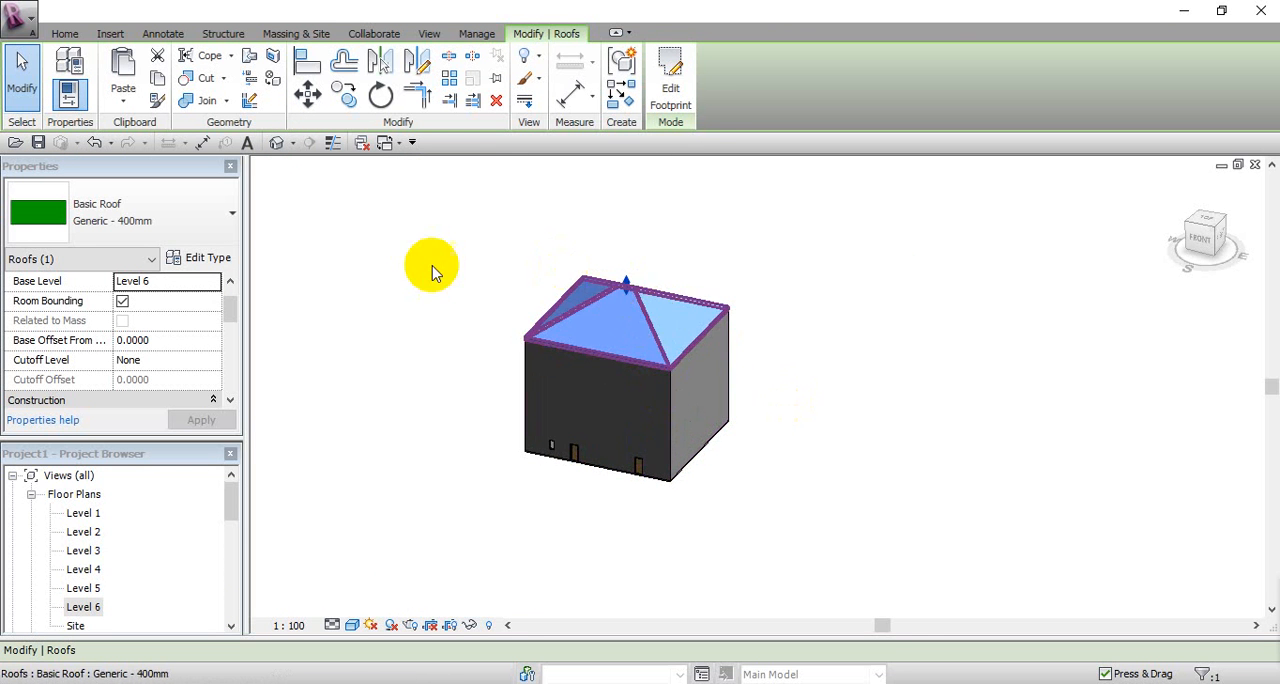
Step: Edit the roof footprint and turn off Defines Slope on the east and west edges to try a gable roof
scroll(672, 290, "up", 2)
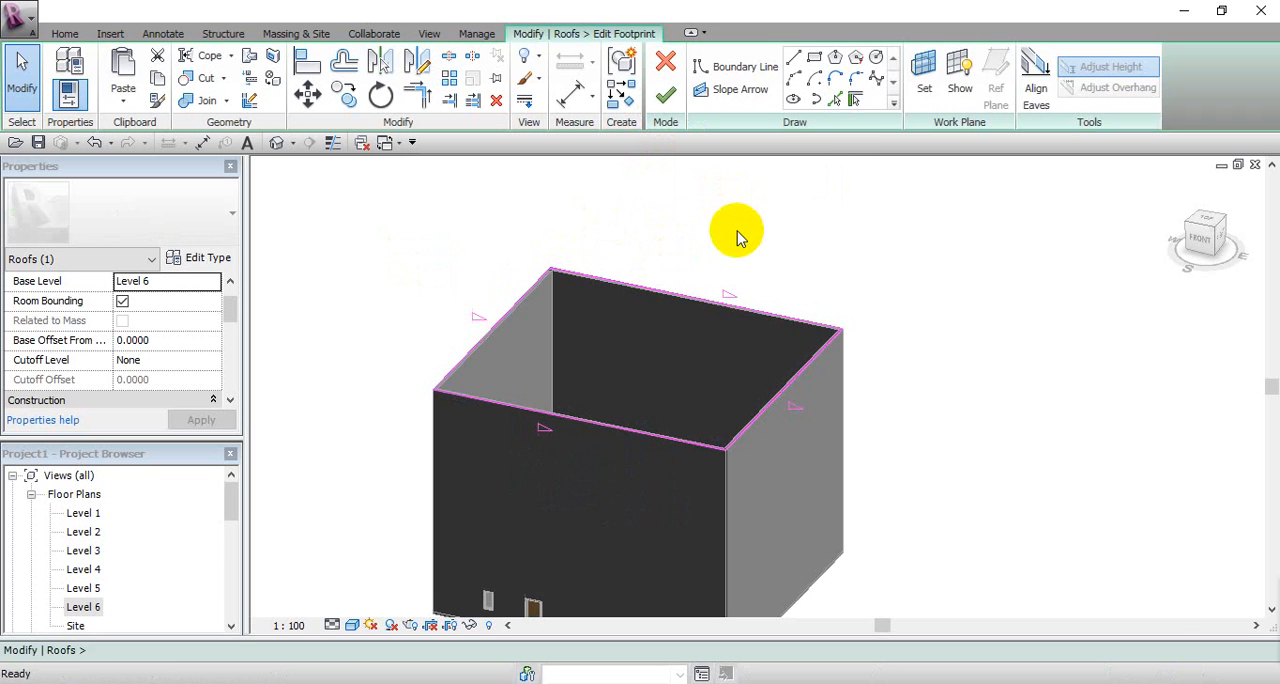
left_click(750, 425)
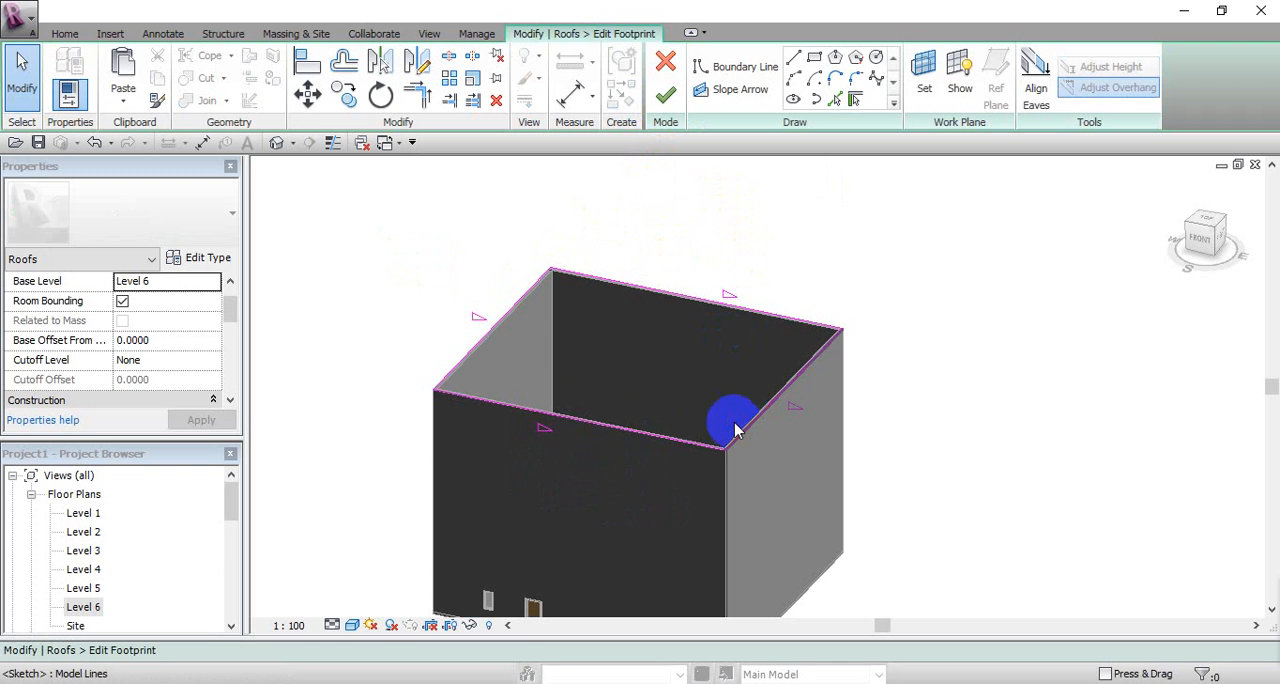
left_click(466, 358)
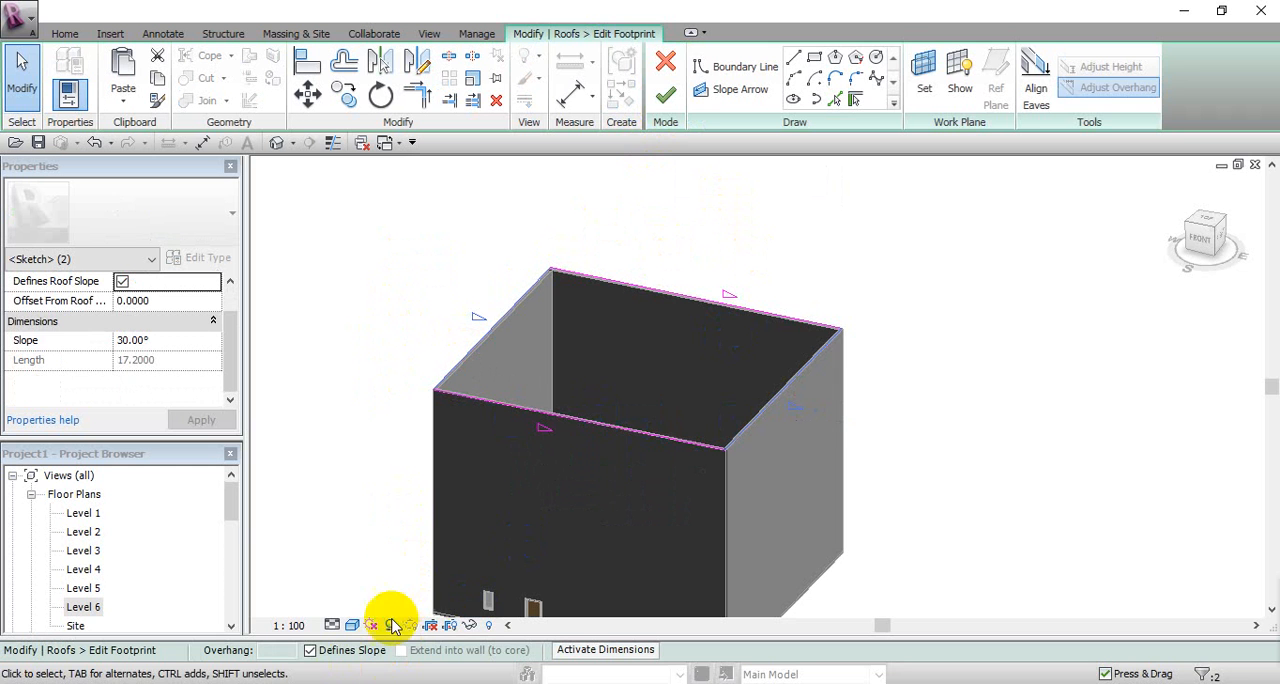
left_click(310, 650)
left_click(665, 95)
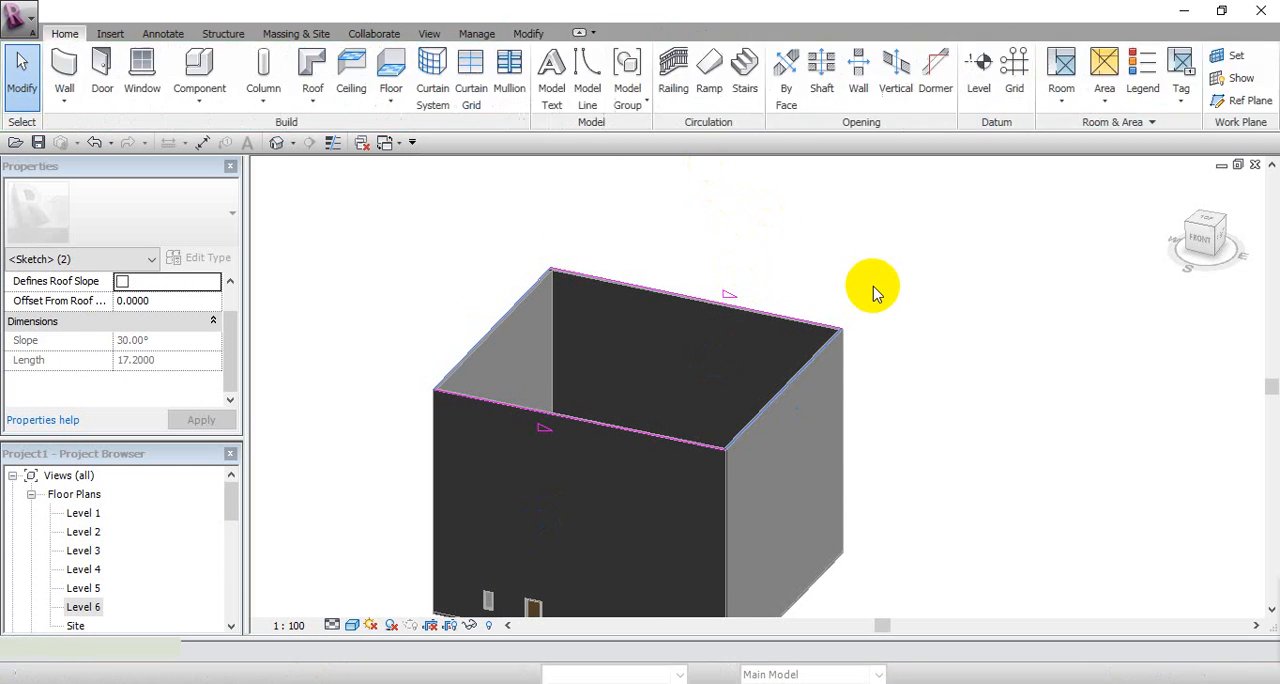
Step: Try attaching the tops of all four walls in the chain to the gable roof
key("Tab")
left_click(787, 402)
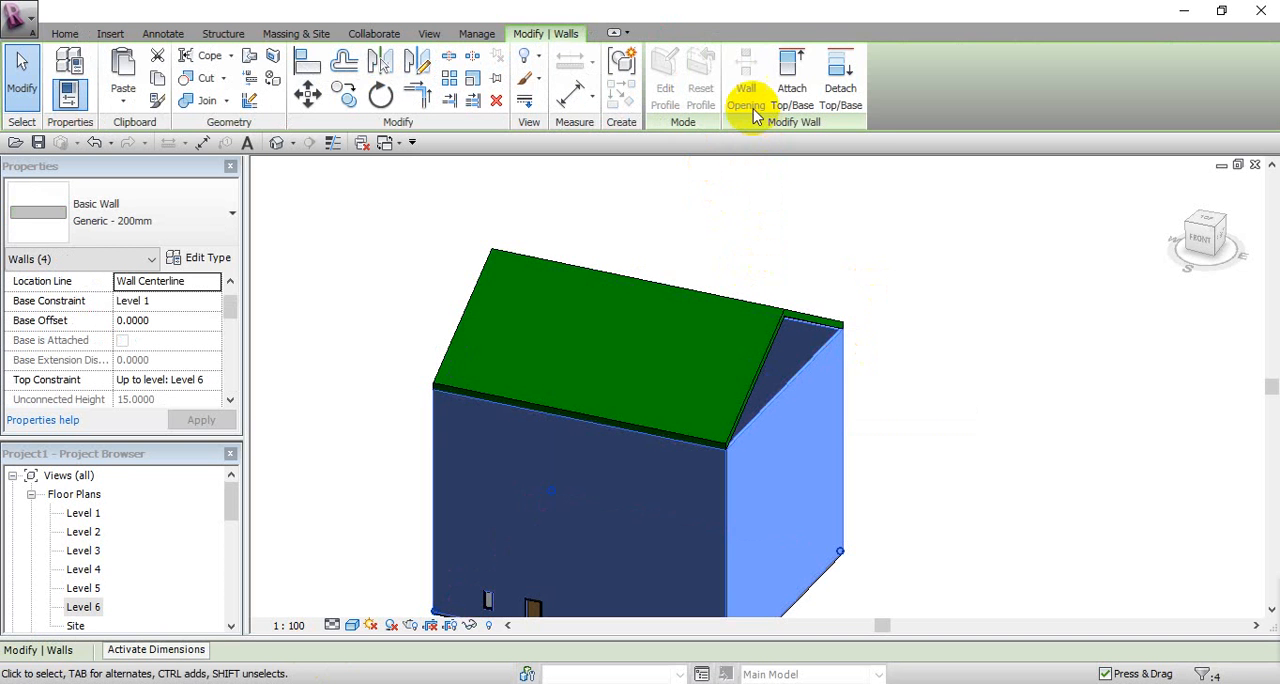
left_click(792, 76)
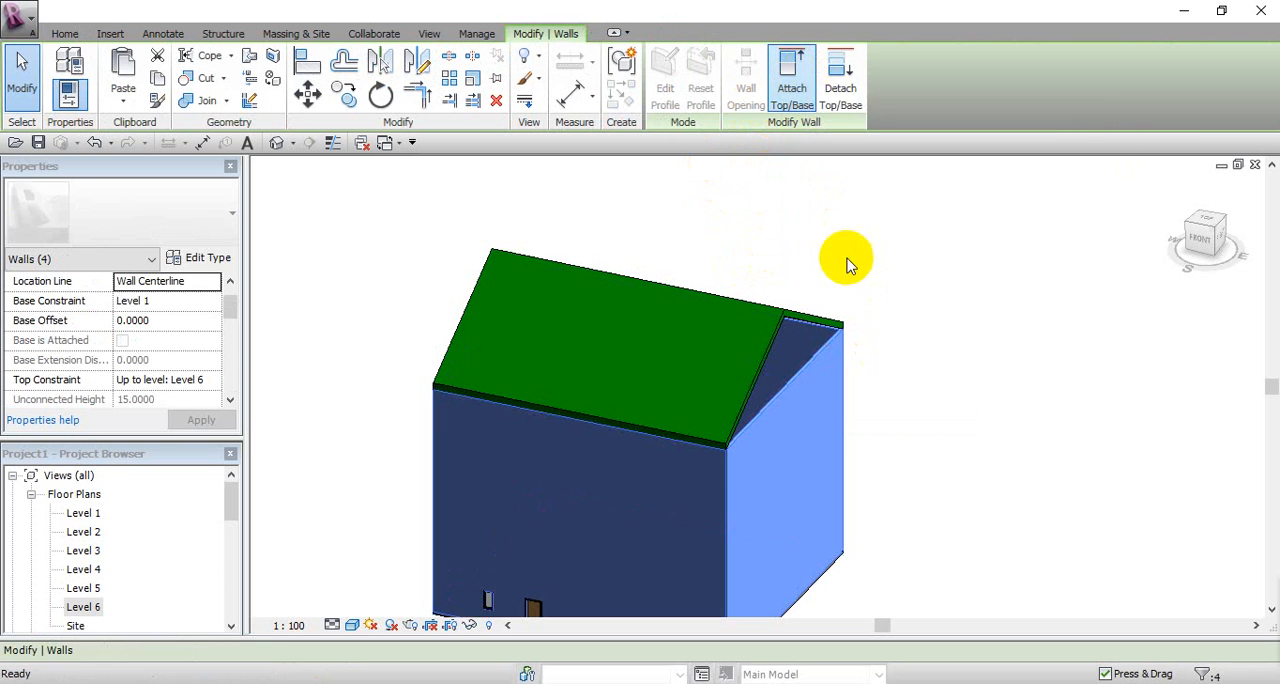
left_click(800, 325)
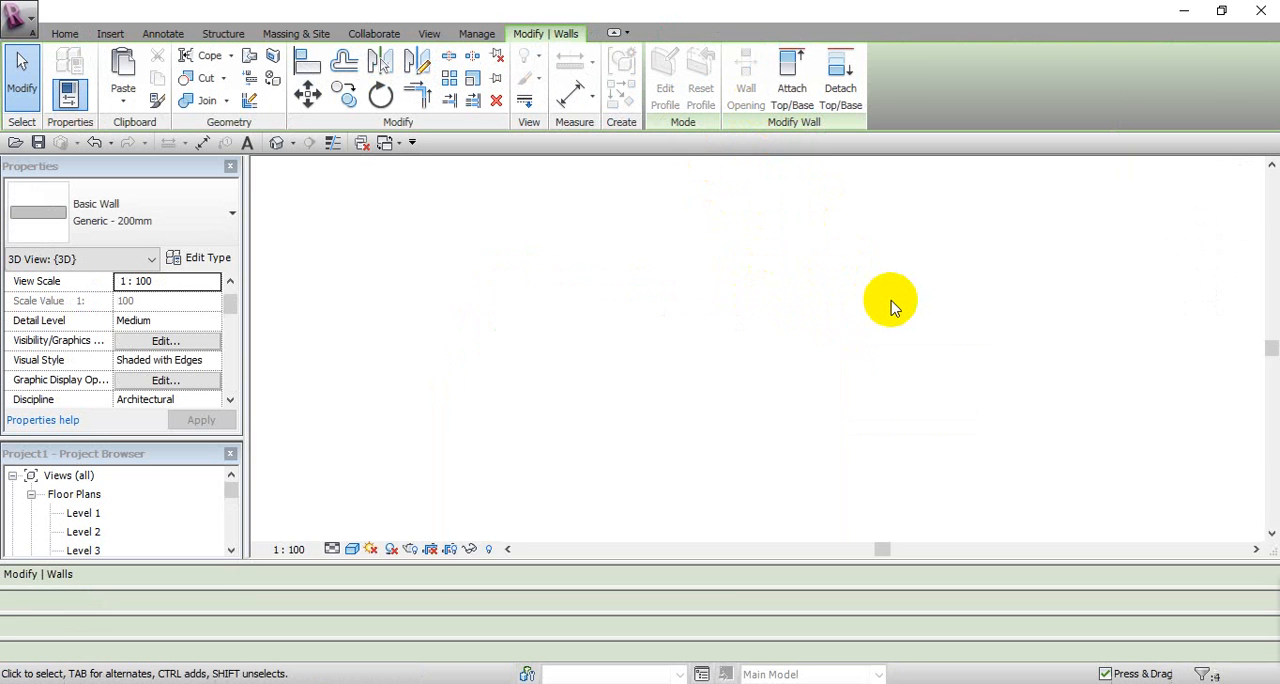
left_click(893, 303)
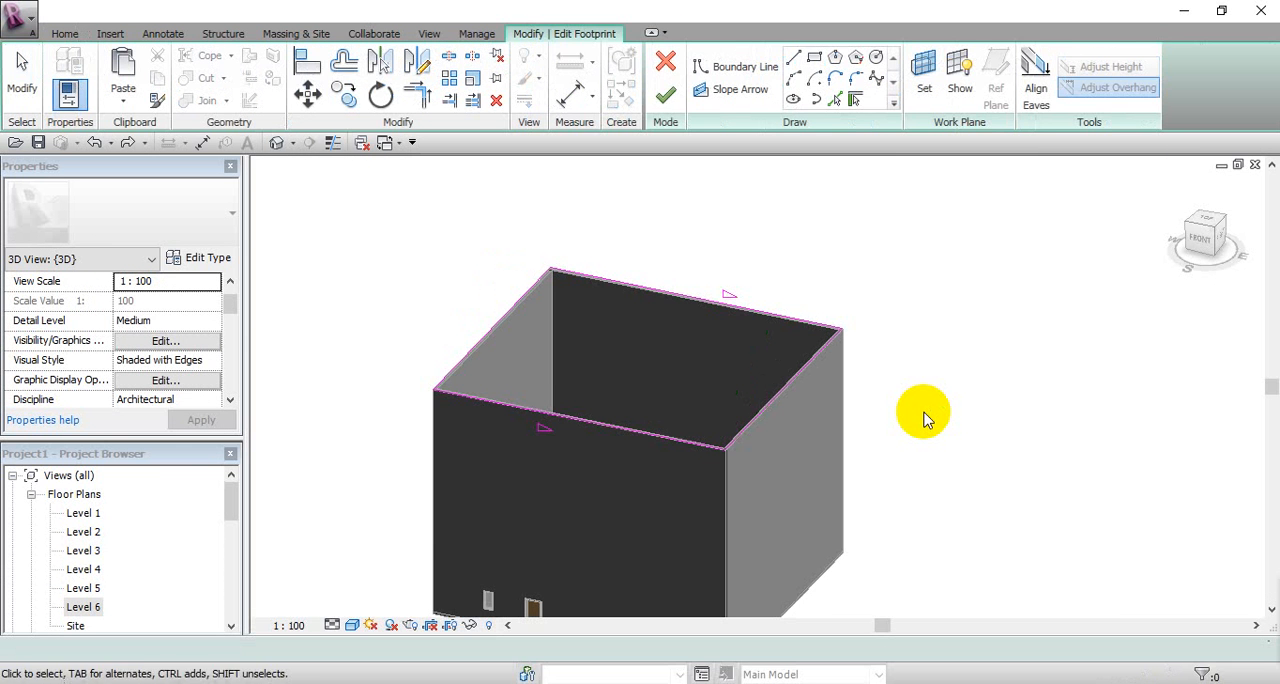
Step: Discard the open roof footprint edits, and check the hip roof in the Level 6 plan and in 3D
left_click(667, 68)
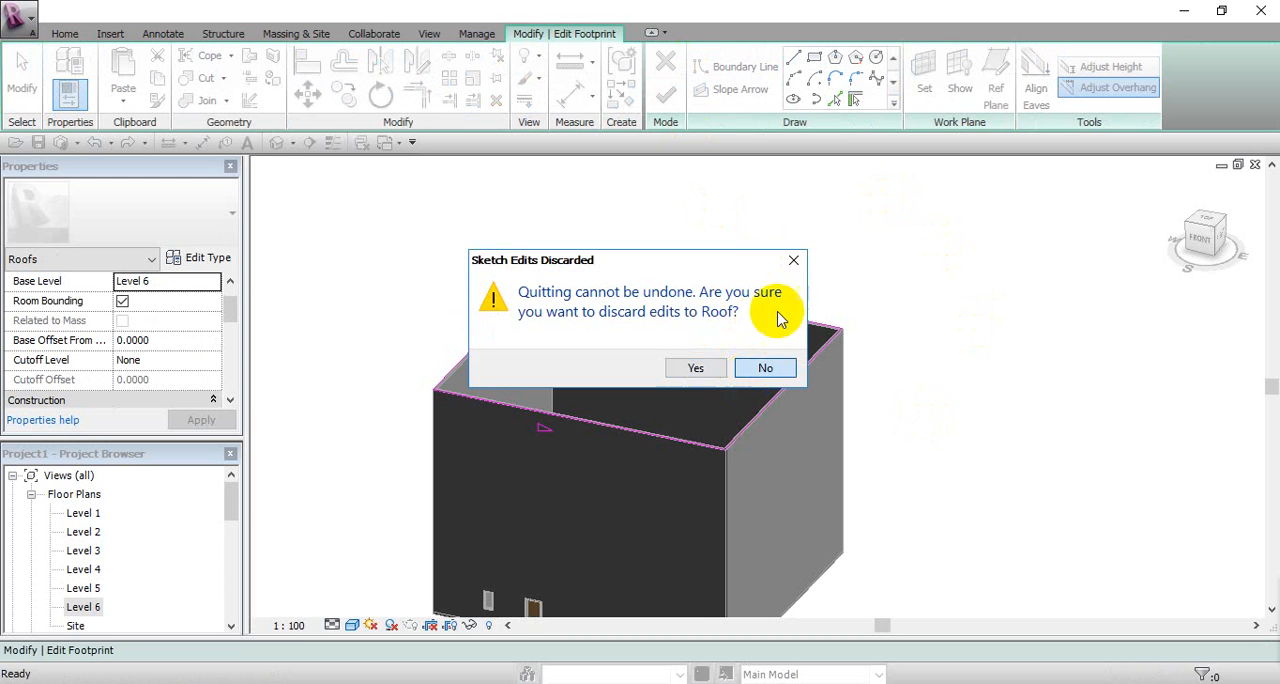
left_click(768, 367)
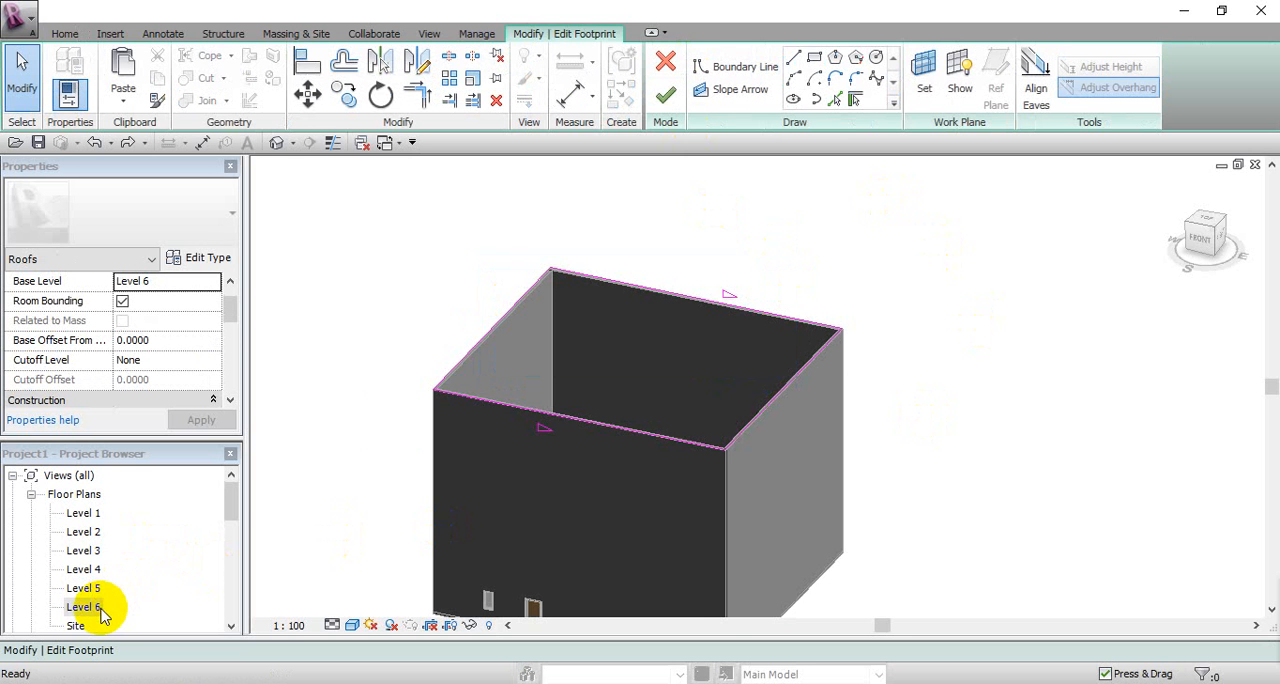
left_click(666, 69)
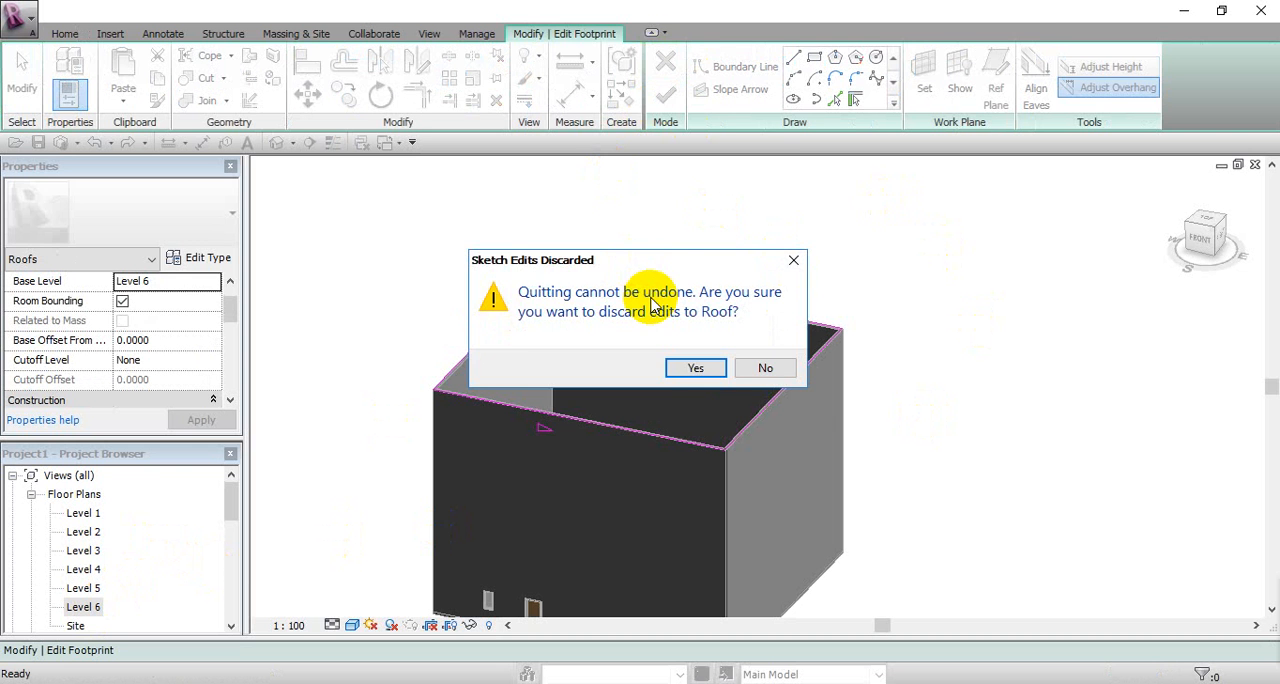
left_click(678, 370)
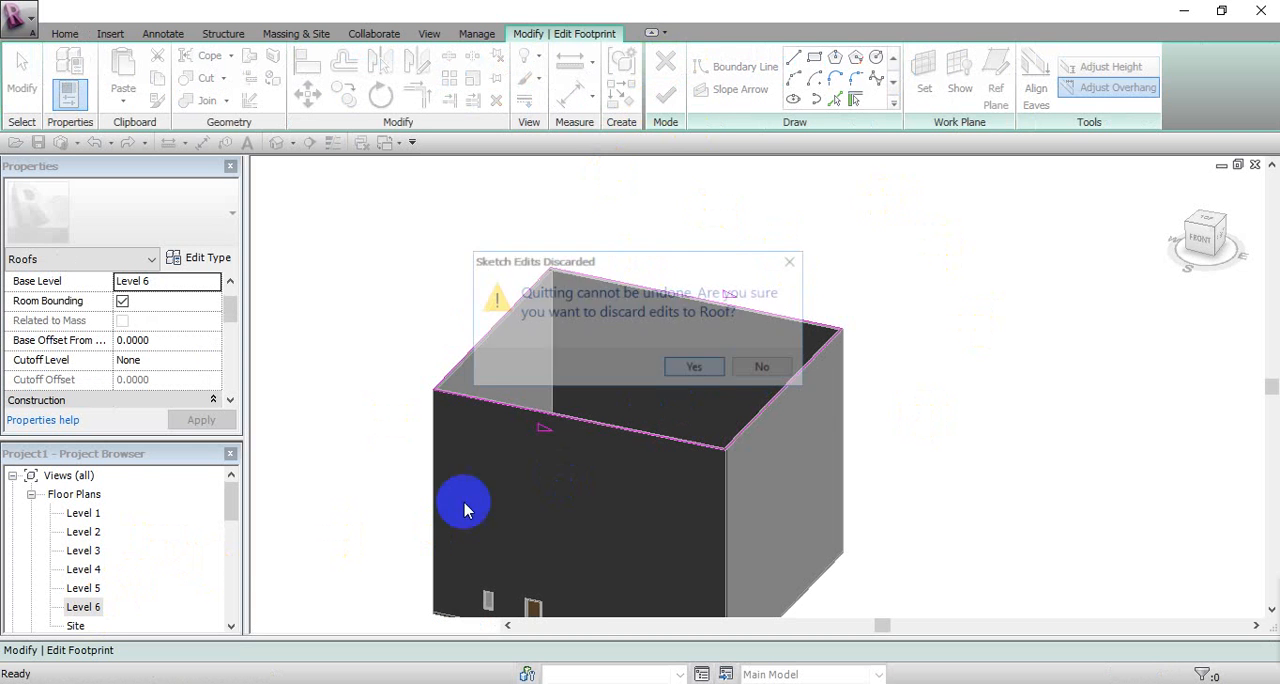
double_click(86, 607)
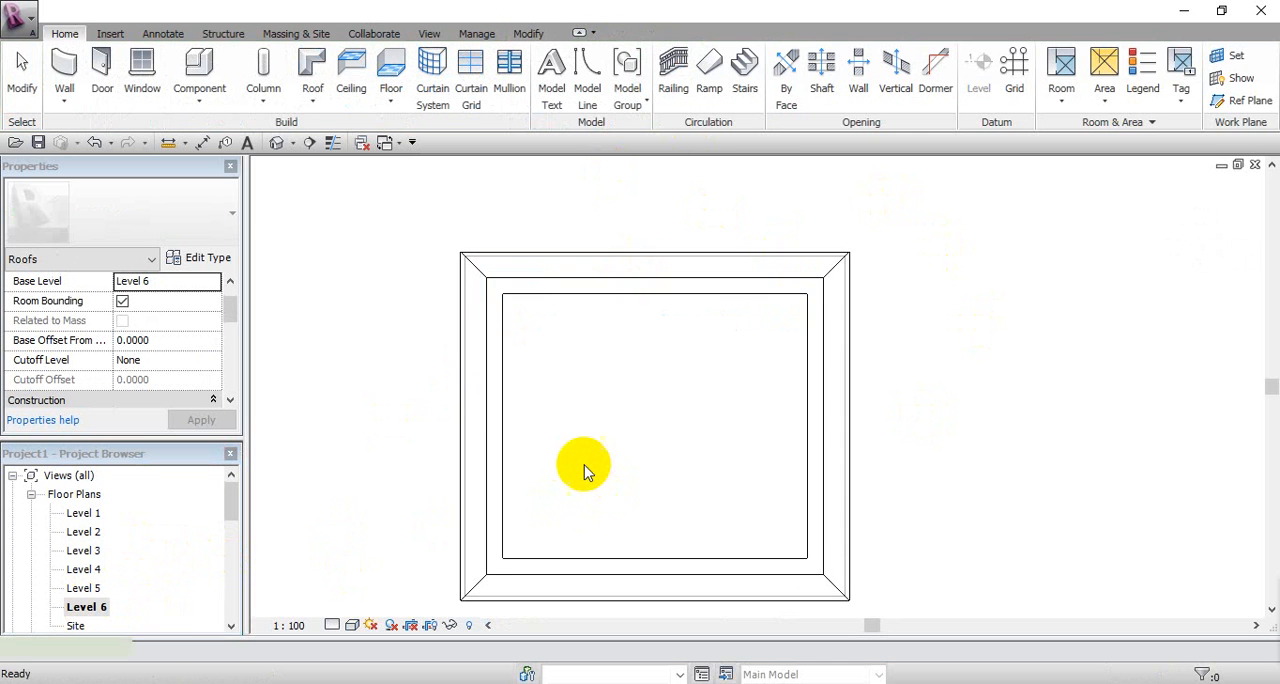
left_click(276, 142)
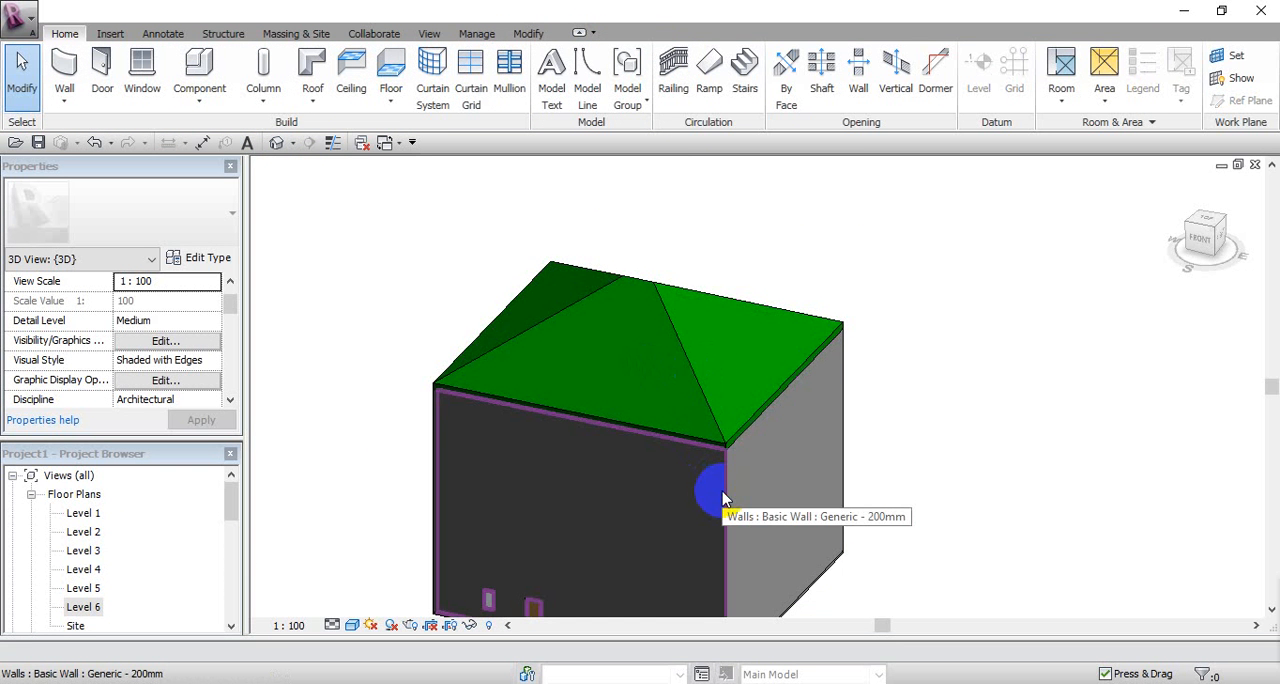
Step: Select the chain of four walls and attach their tops to the hip roof
key("Tab")
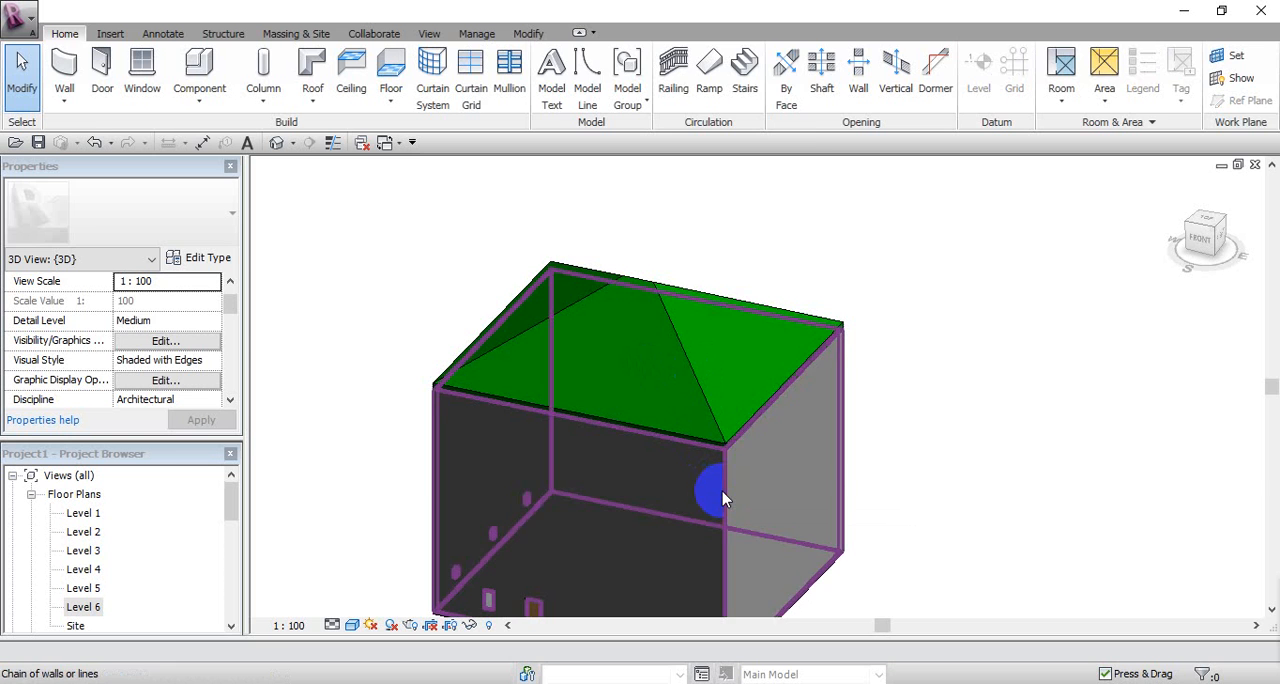
left_click(724, 500)
left_click(793, 80)
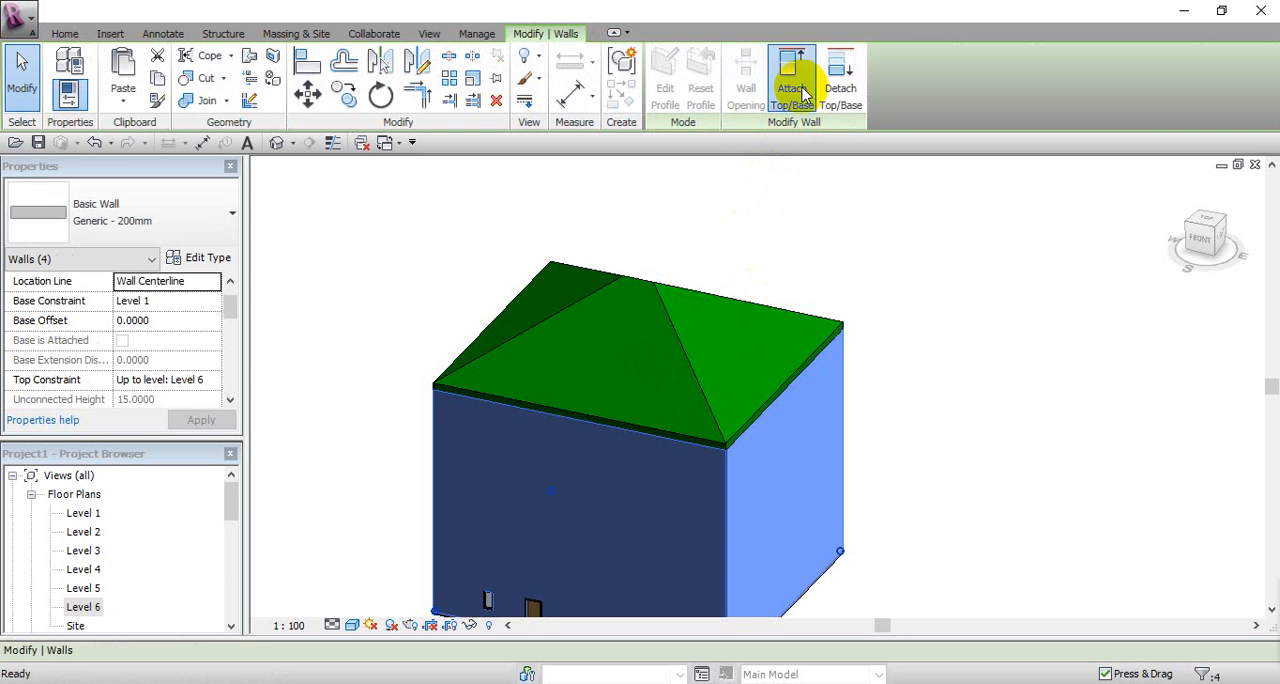
left_click(766, 408)
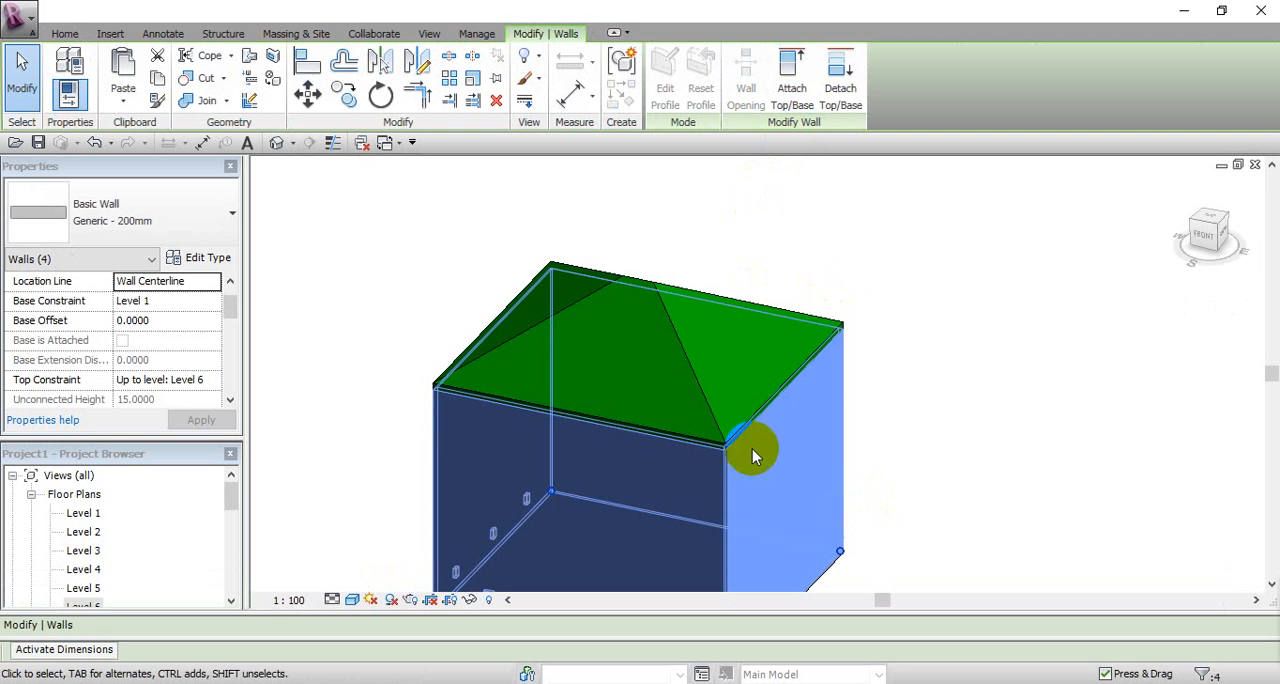
middle_click_drag(853, 322, 855, 296)
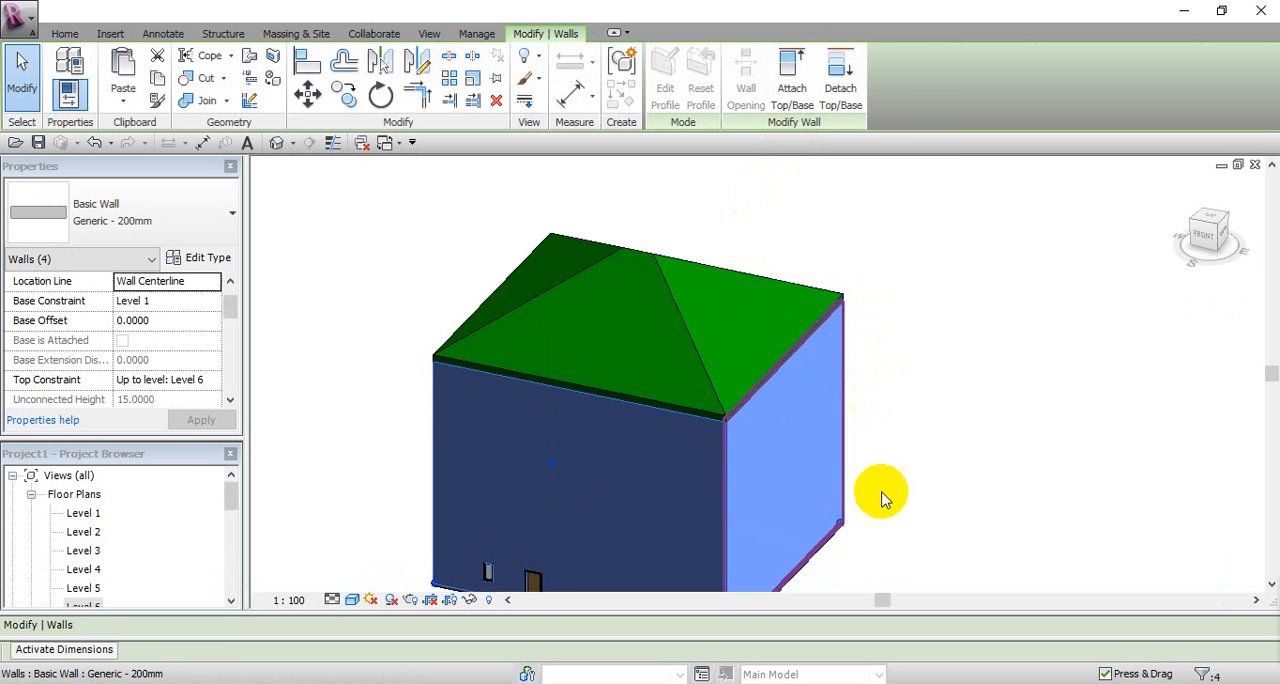
Step: Edit the roof footprint so the east and west edges do not define slope, turning the hip roof into a gable roof
left_click(704, 370)
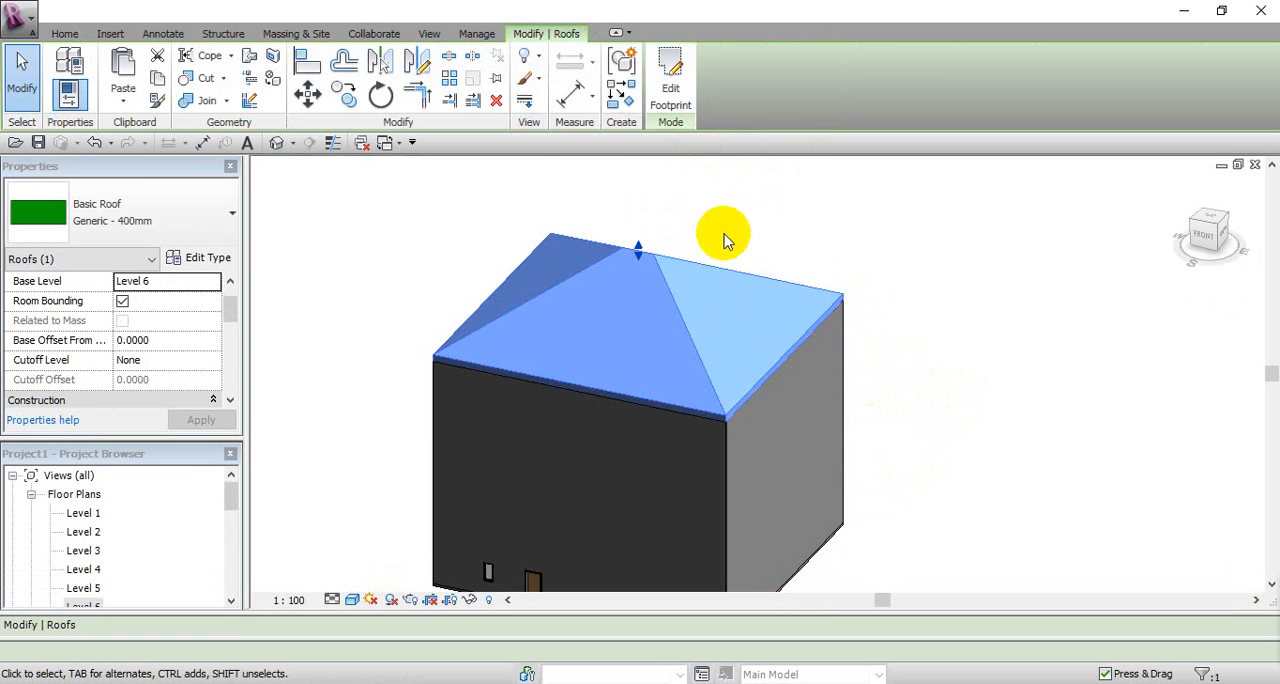
left_click(685, 88)
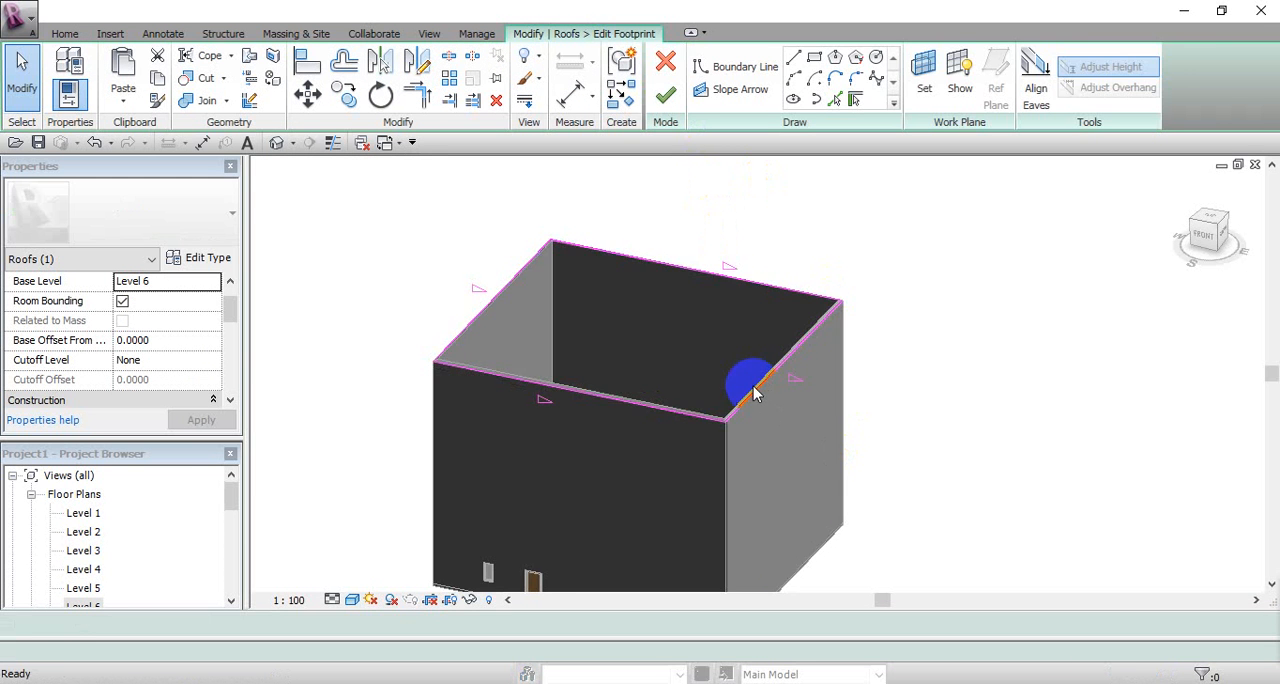
left_click(751, 385)
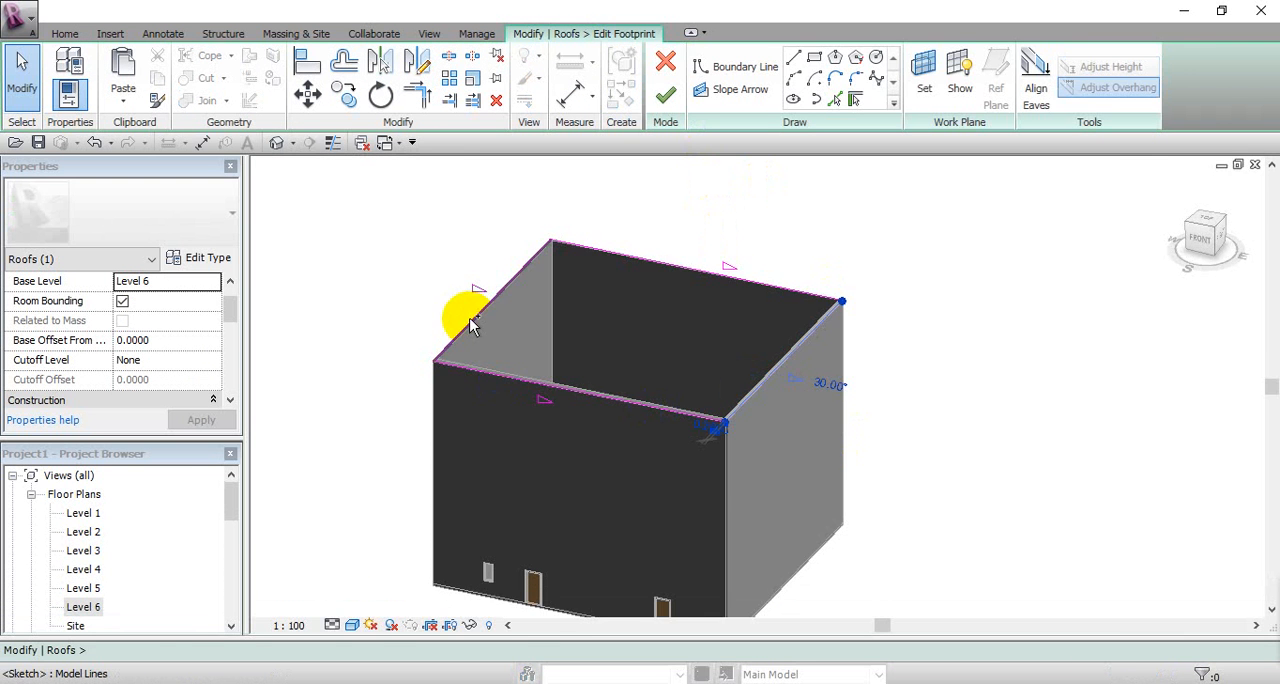
left_click(470, 319, "ctrl")
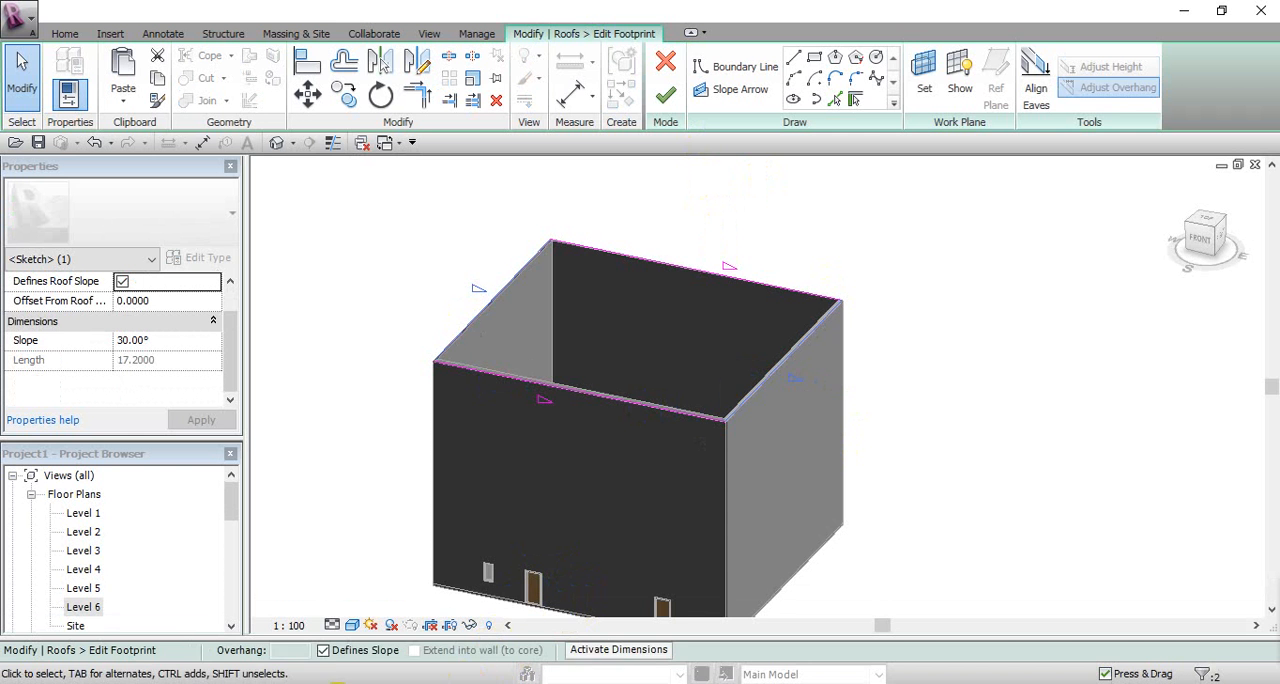
left_click(310, 650)
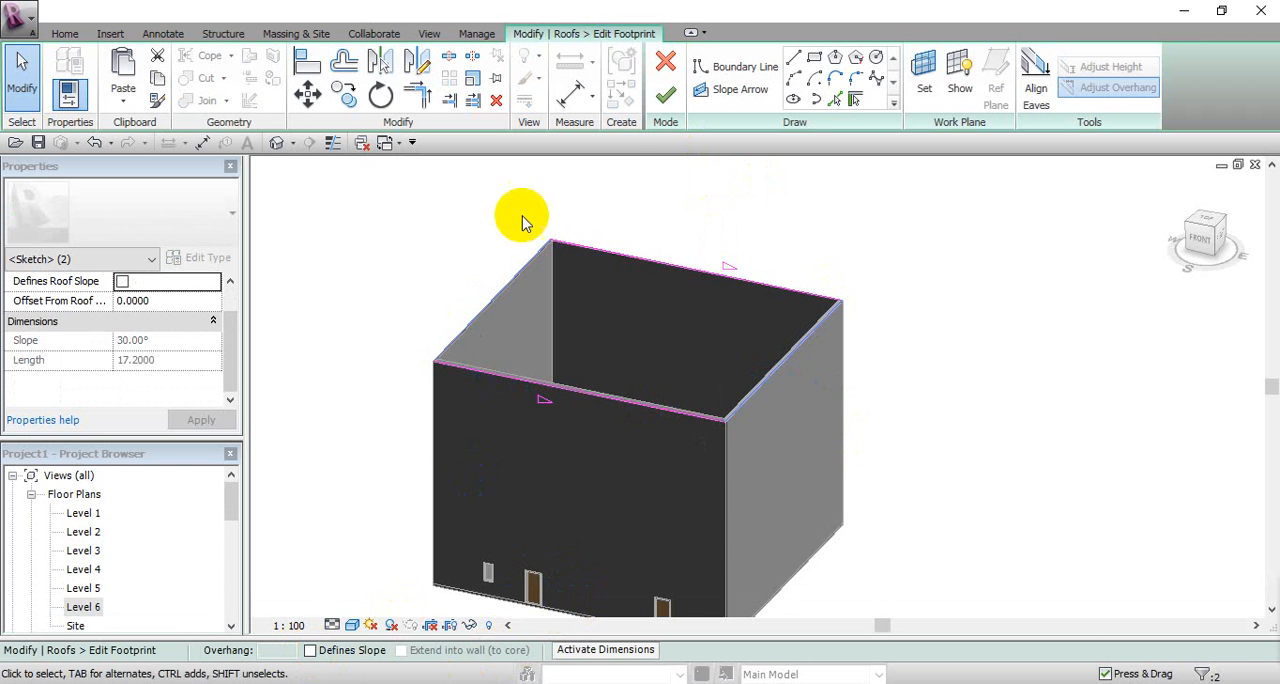
left_click(664, 102)
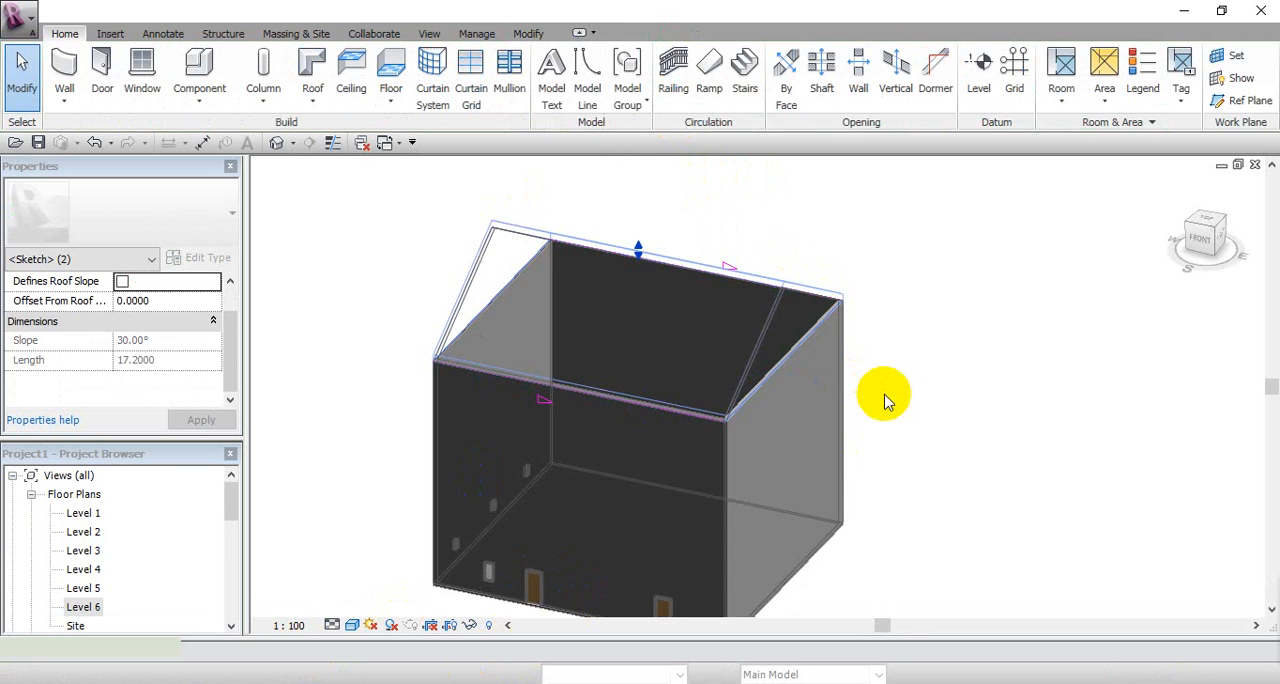
left_click(1003, 419)
Step: Edit the roof footprint so the rear edge does not define slope, leaving a single-slope roof rising from the front edge
middle_click_drag(1001, 418, 968, 430)
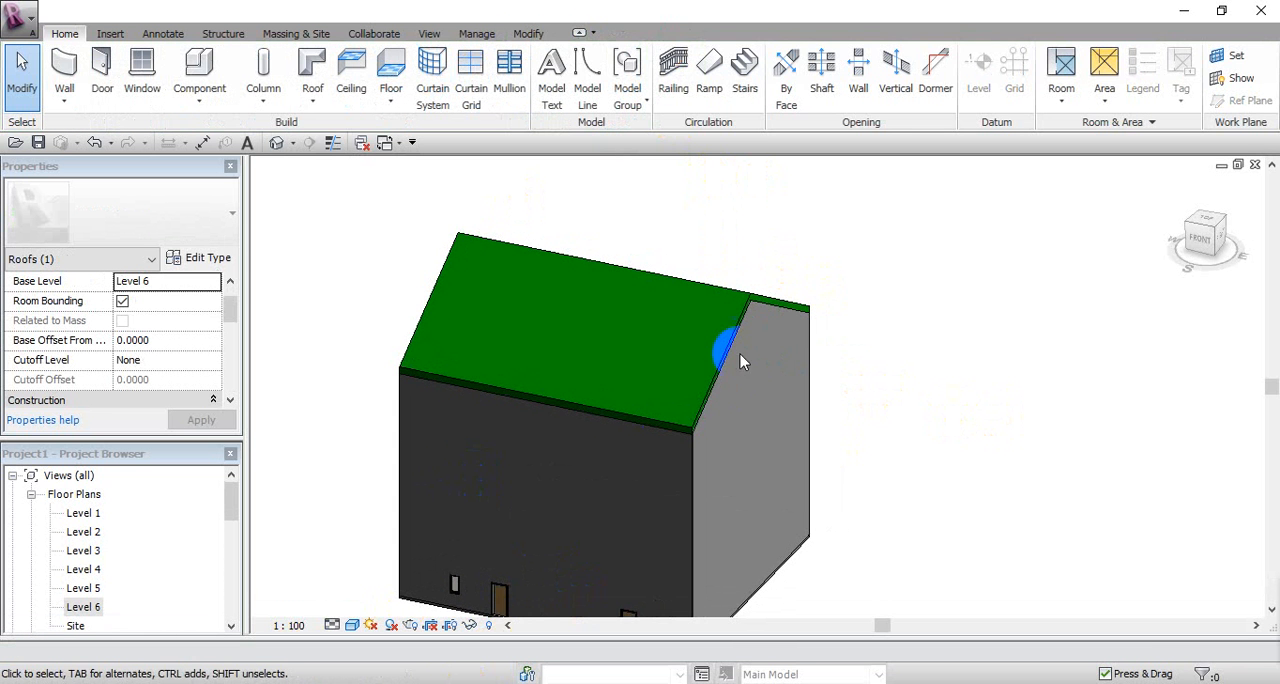
left_click(745, 290)
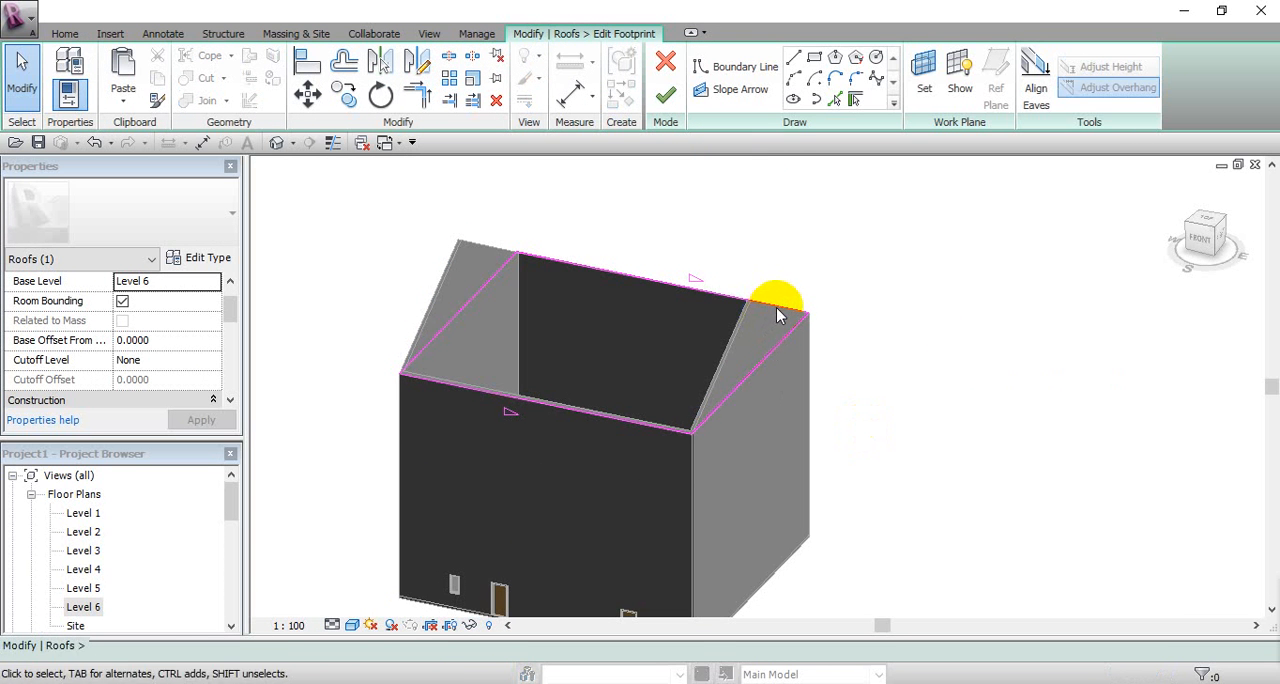
left_click(778, 313)
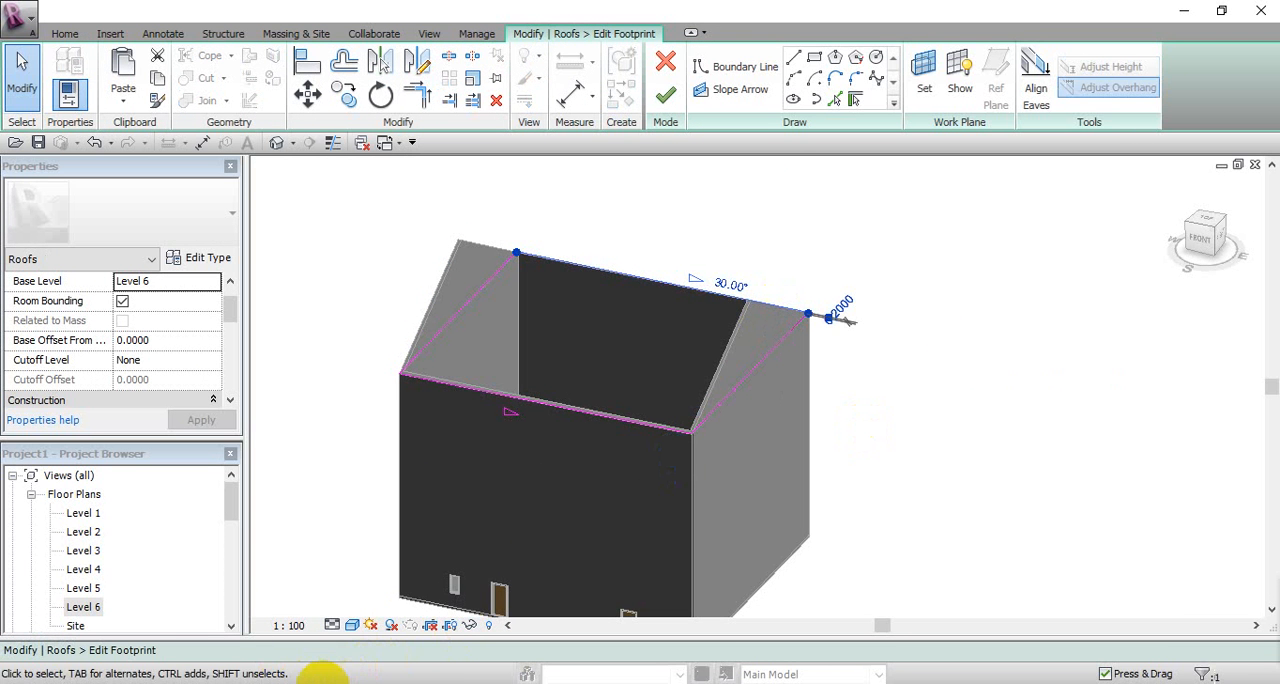
left_click(310, 651)
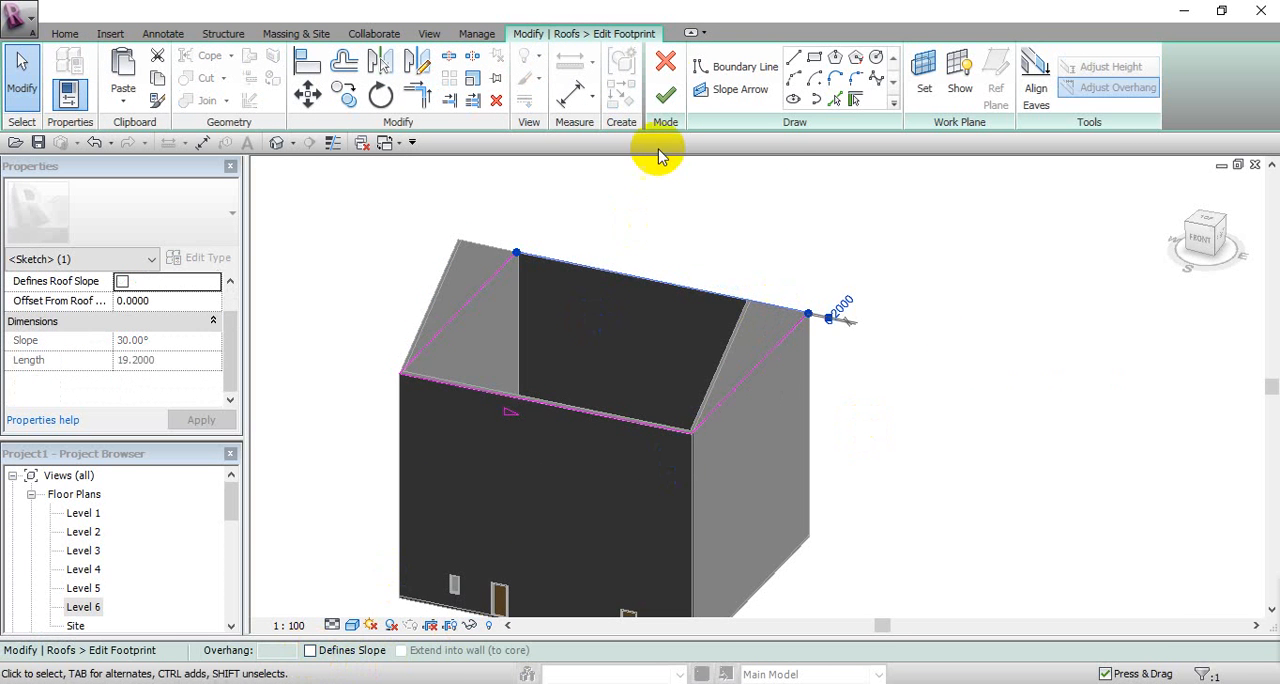
left_click(665, 95)
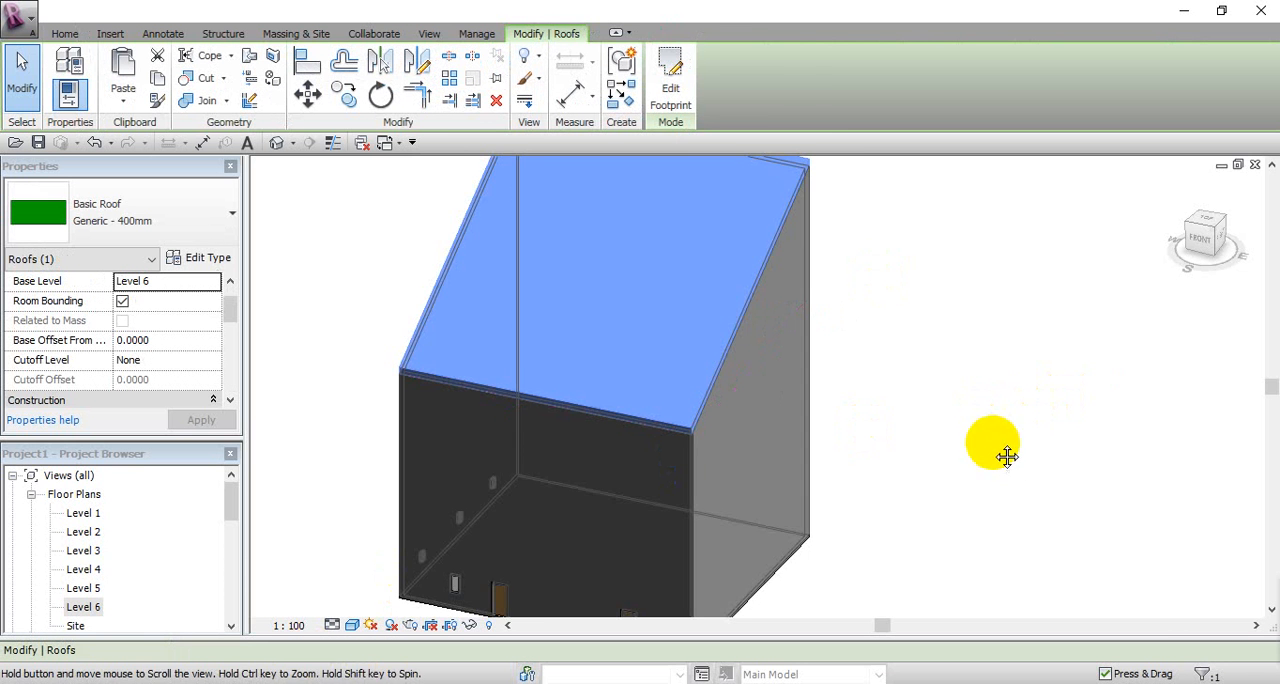
Step: Edit the roof footprint and turn off Defines Slope on the front edge to make the roof flat
scroll(1000, 455, "down", 2)
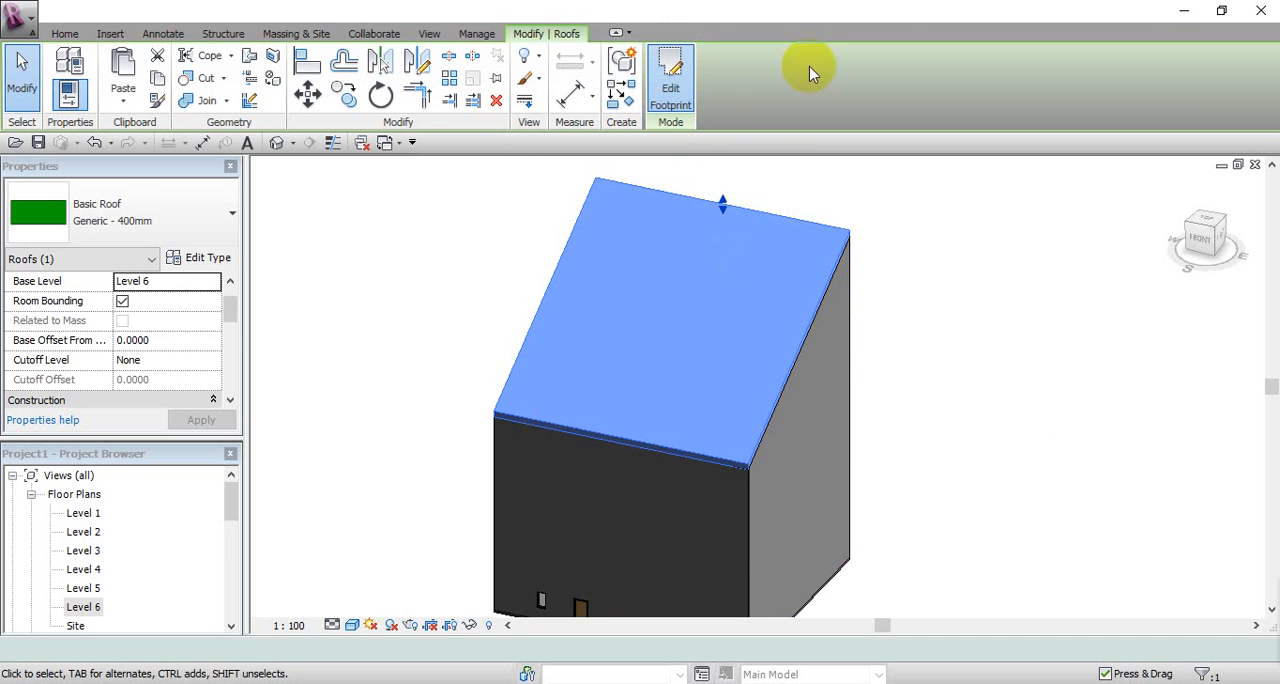
left_click(670, 70)
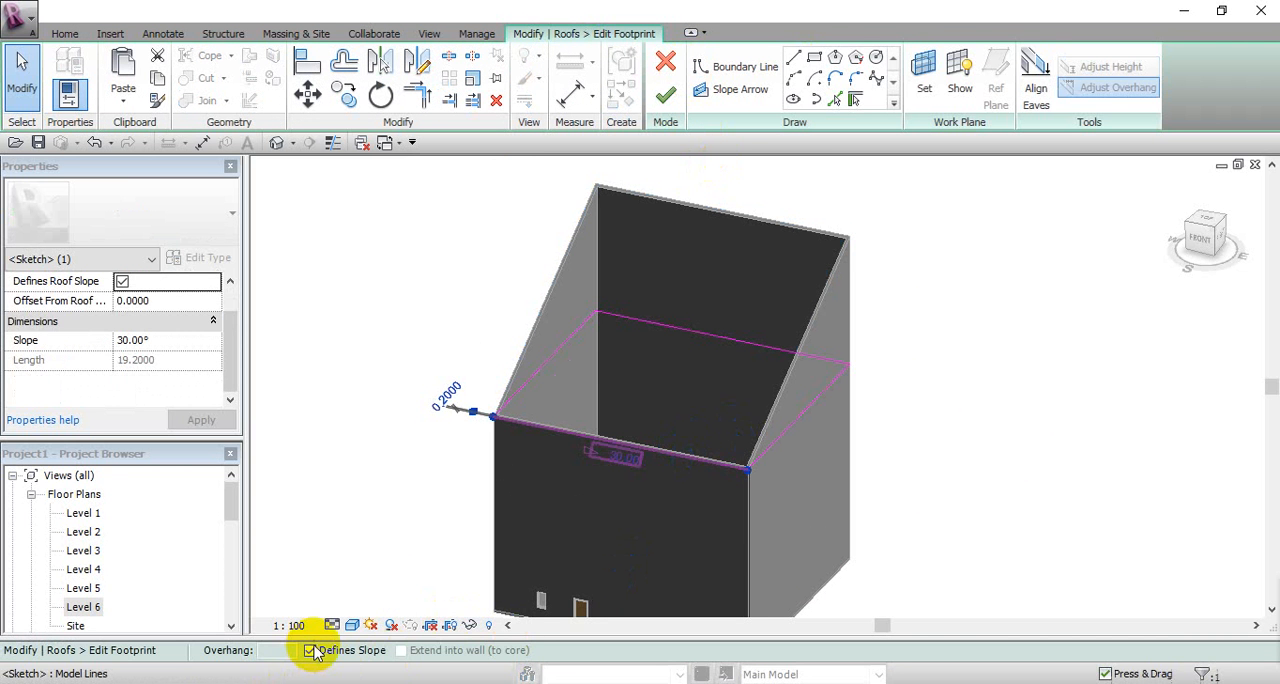
left_click(311, 651)
left_click(670, 95)
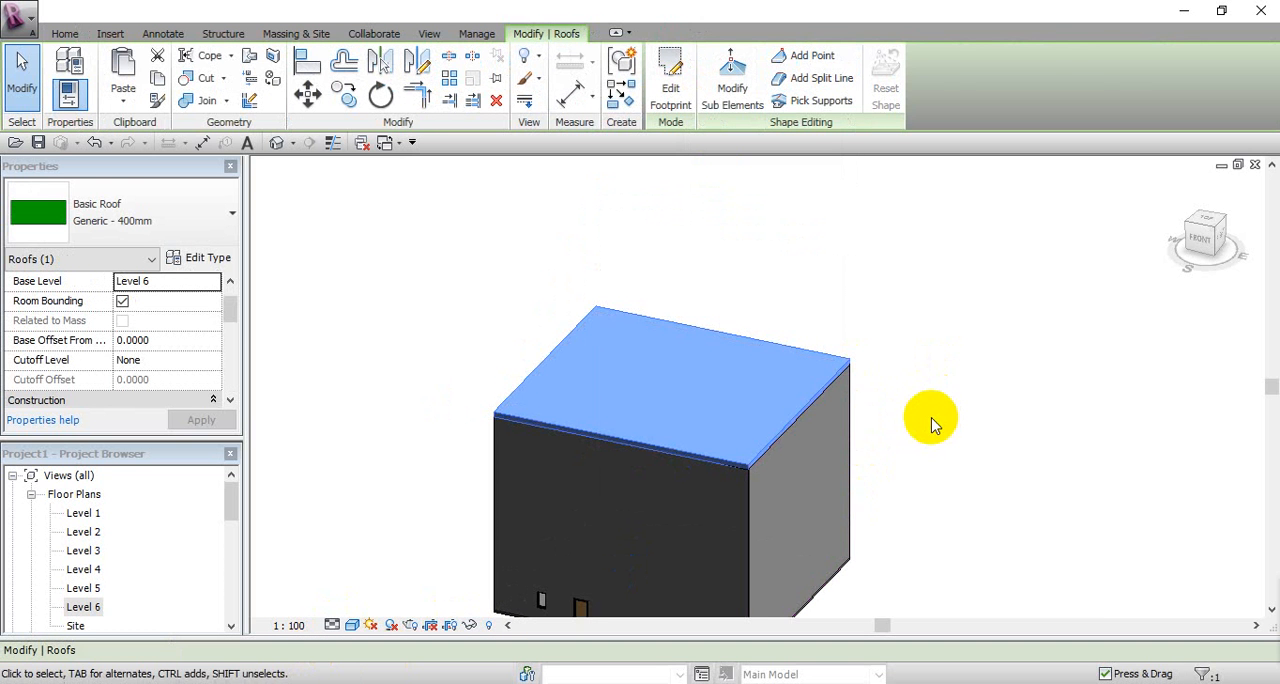
Step: Edit the flat roof's sub-elements and raise its front east corner point to elevation 2
left_click(920, 438)
middle_click_drag(953, 431, 744, 423, "shift")
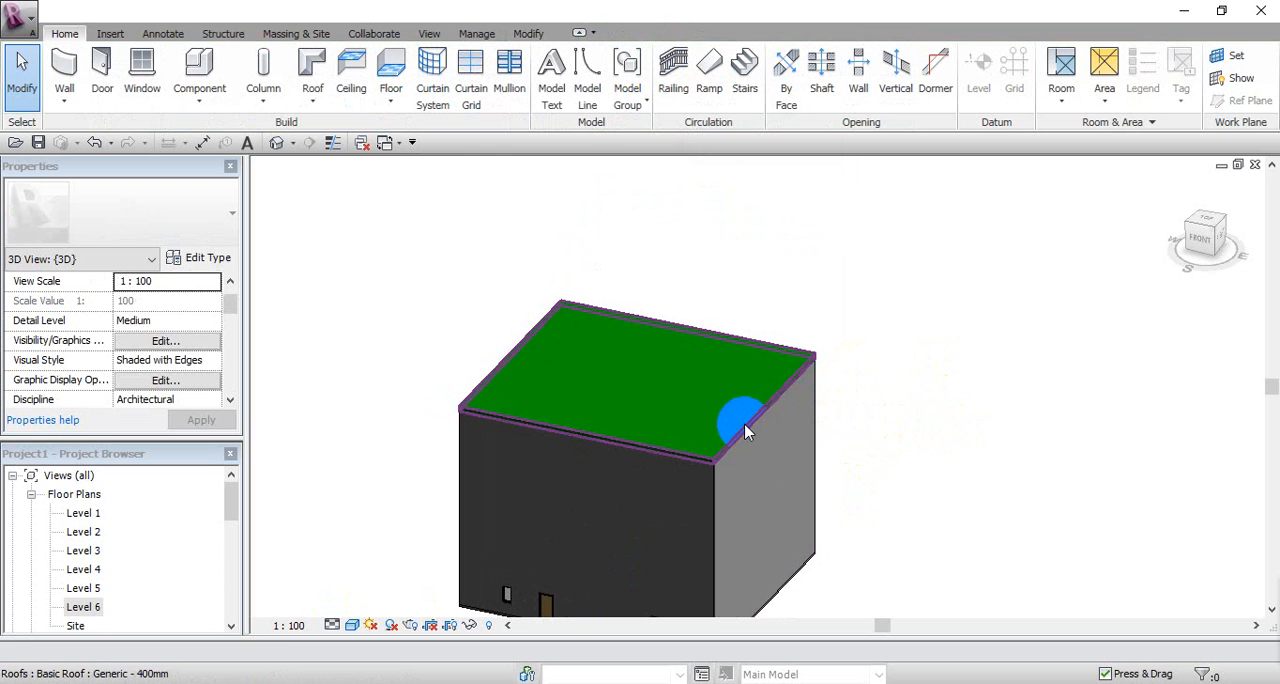
left_click(874, 372)
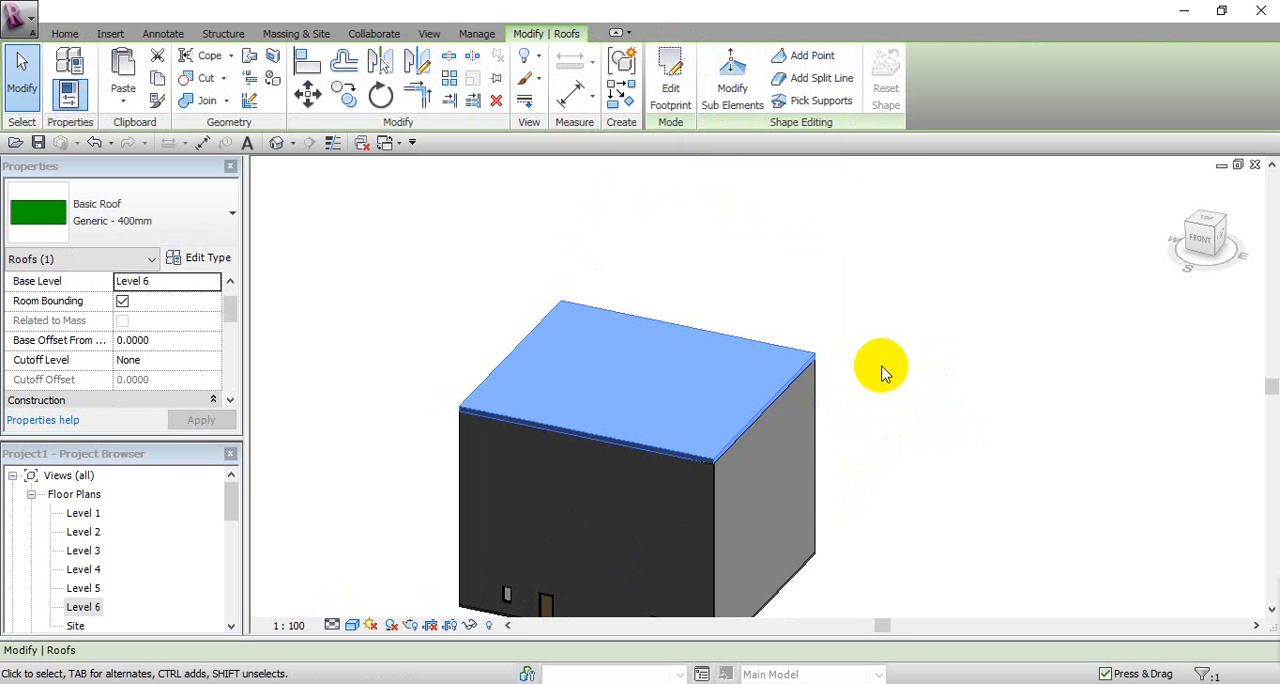
left_click(731, 95)
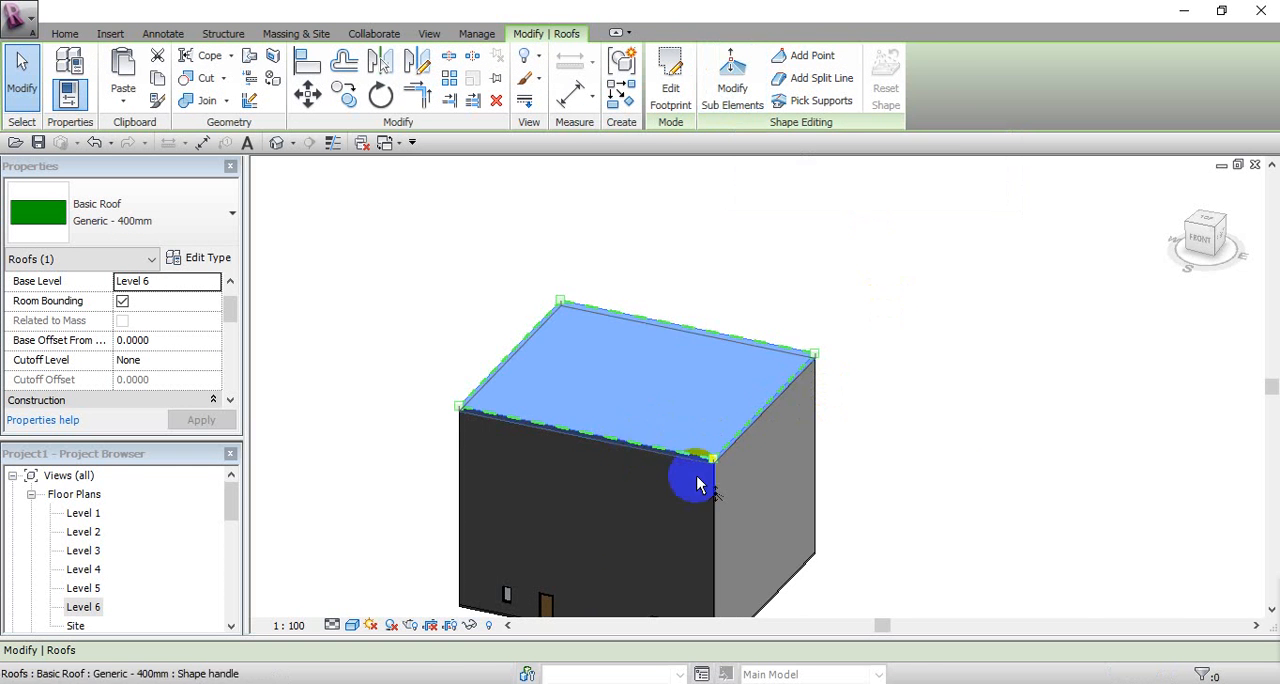
left_click(709, 466)
scroll(709, 466, "up", 4)
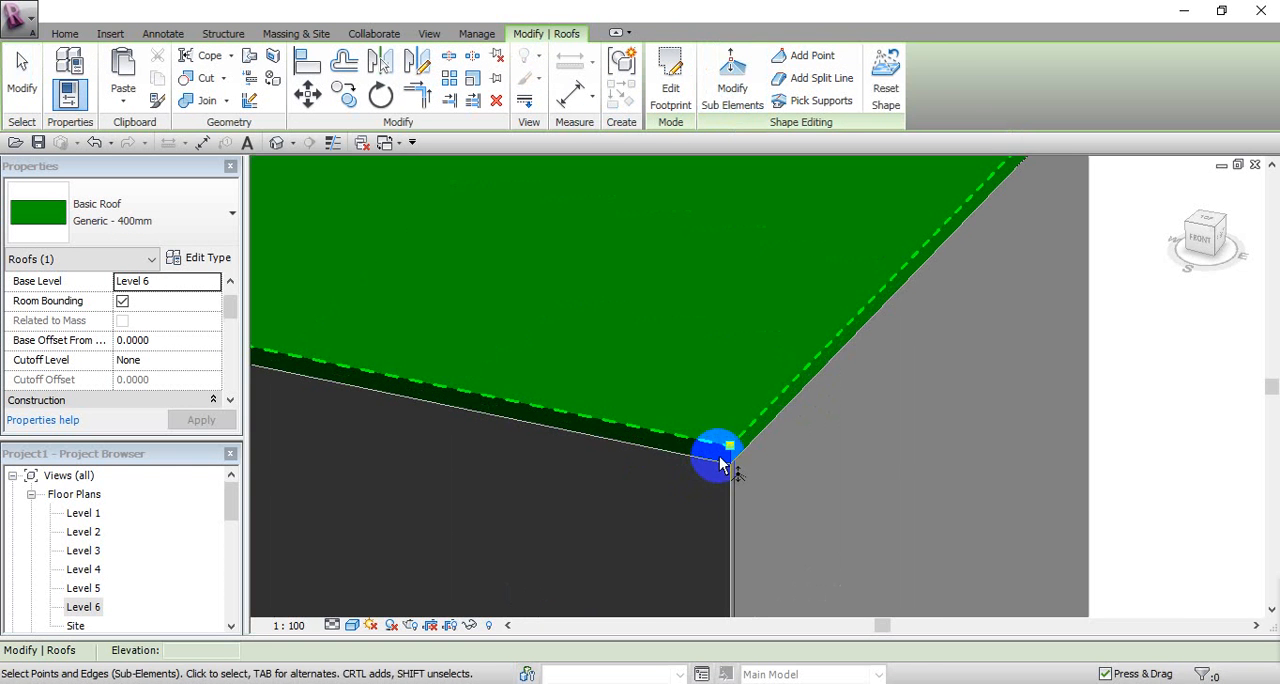
left_click(729, 446)
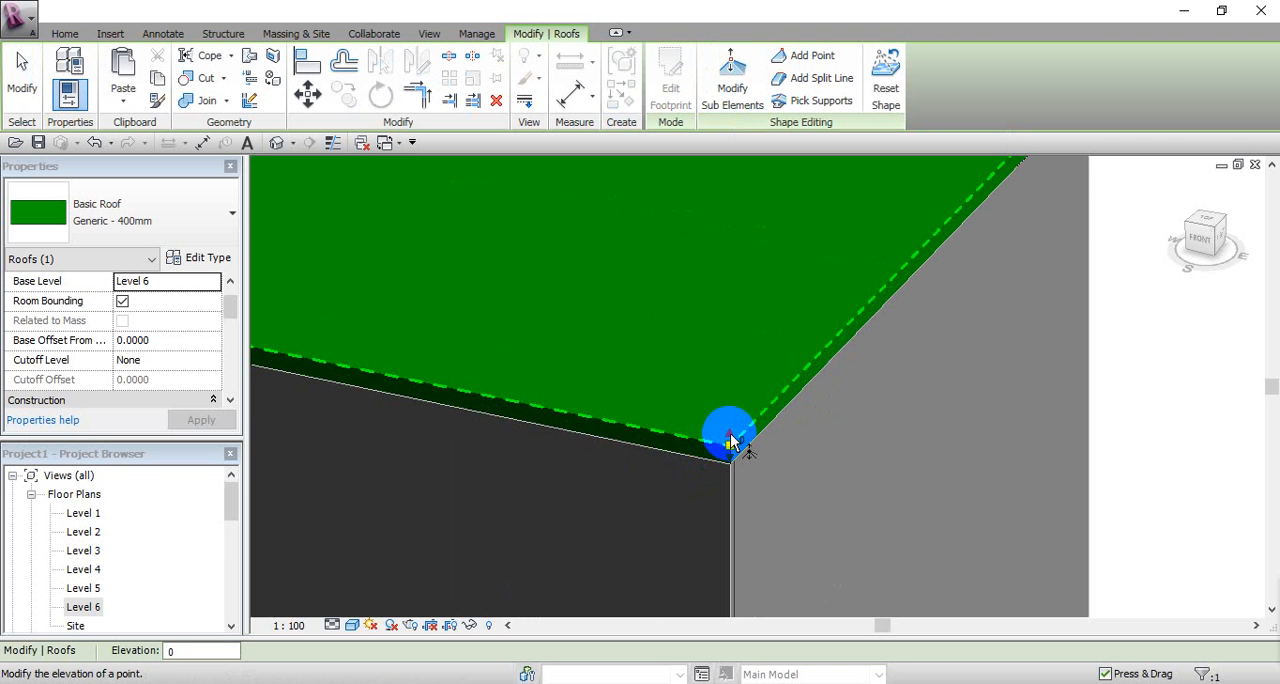
scroll(730, 443, "up", 2)
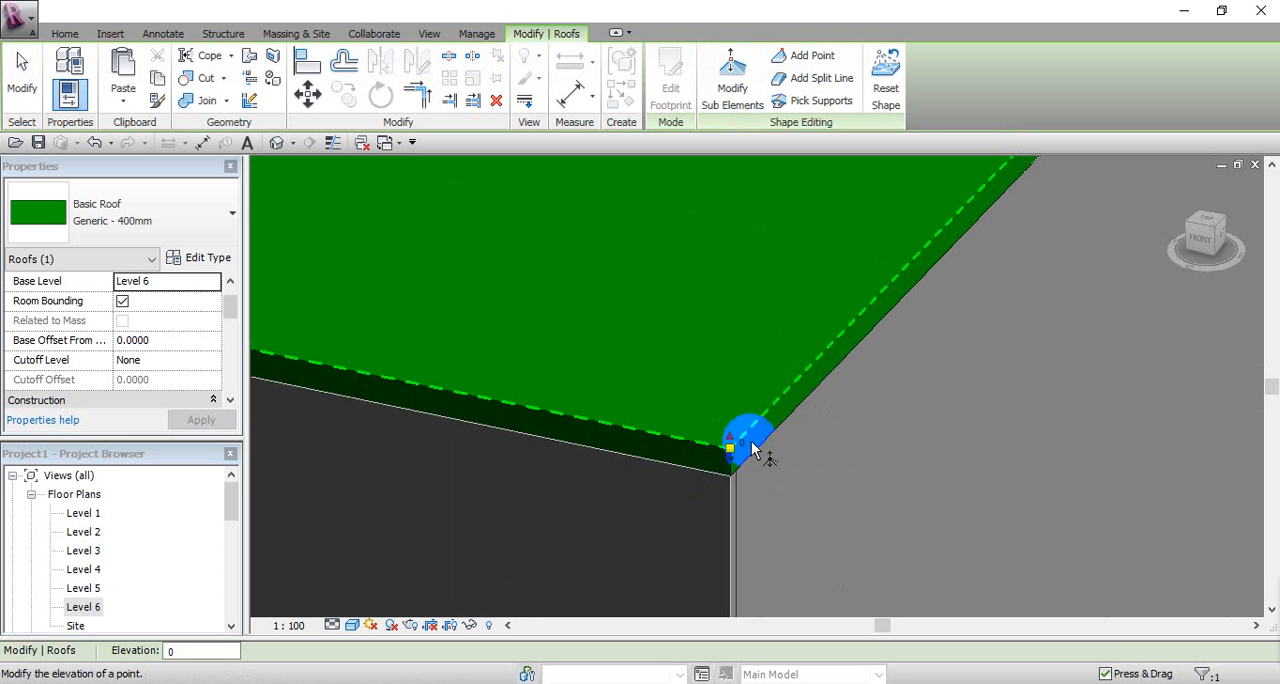
left_click_drag(730, 443, 730, 345)
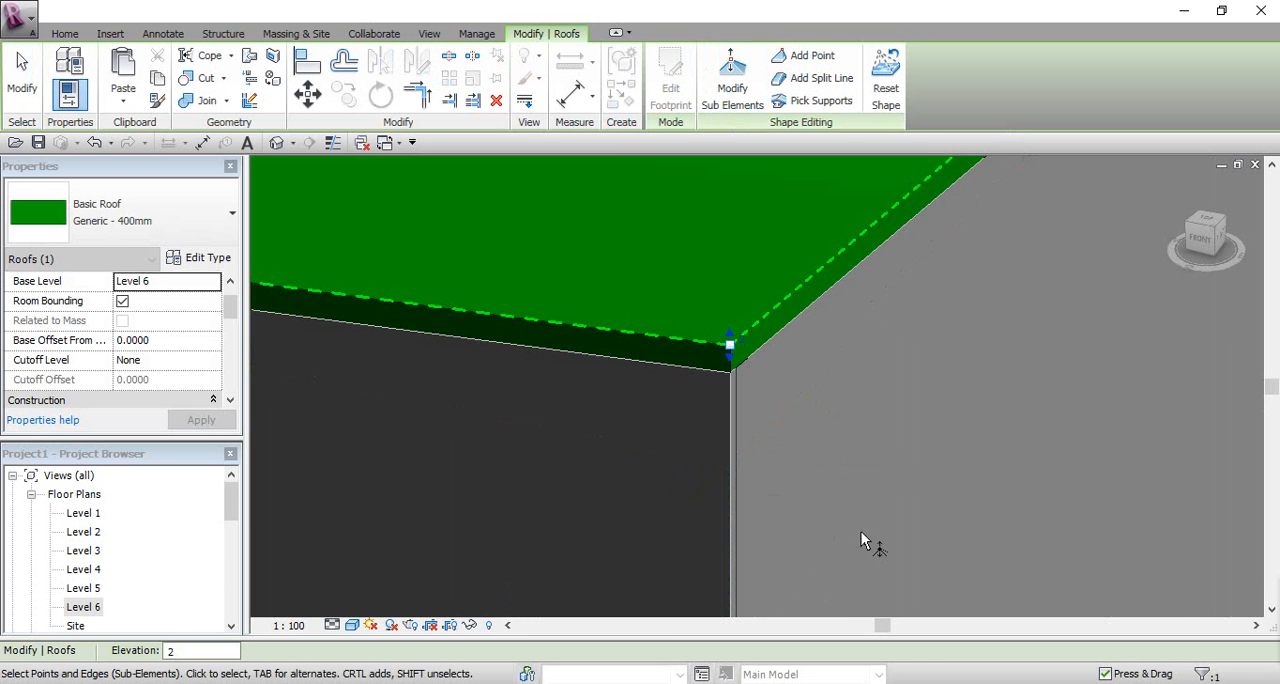
Step: Lower the roof's rear west corner point to elevation -2
scroll(870, 478, "down", 5)
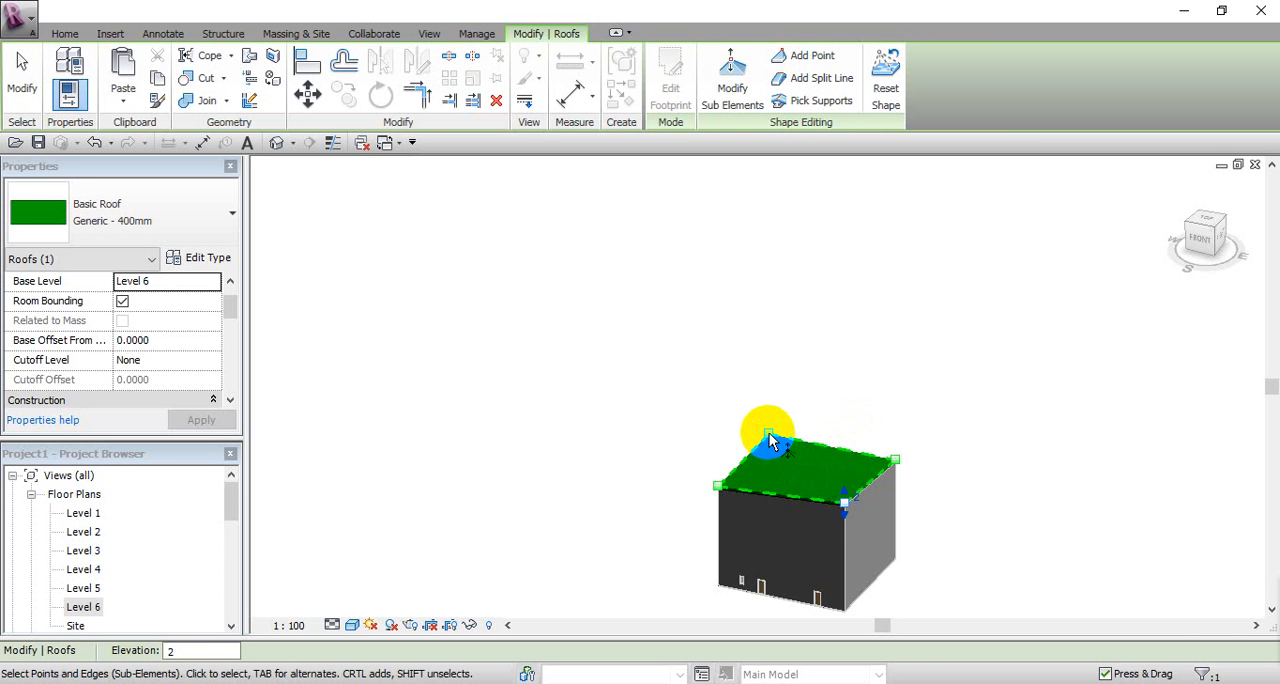
scroll(769, 433, "up", 5)
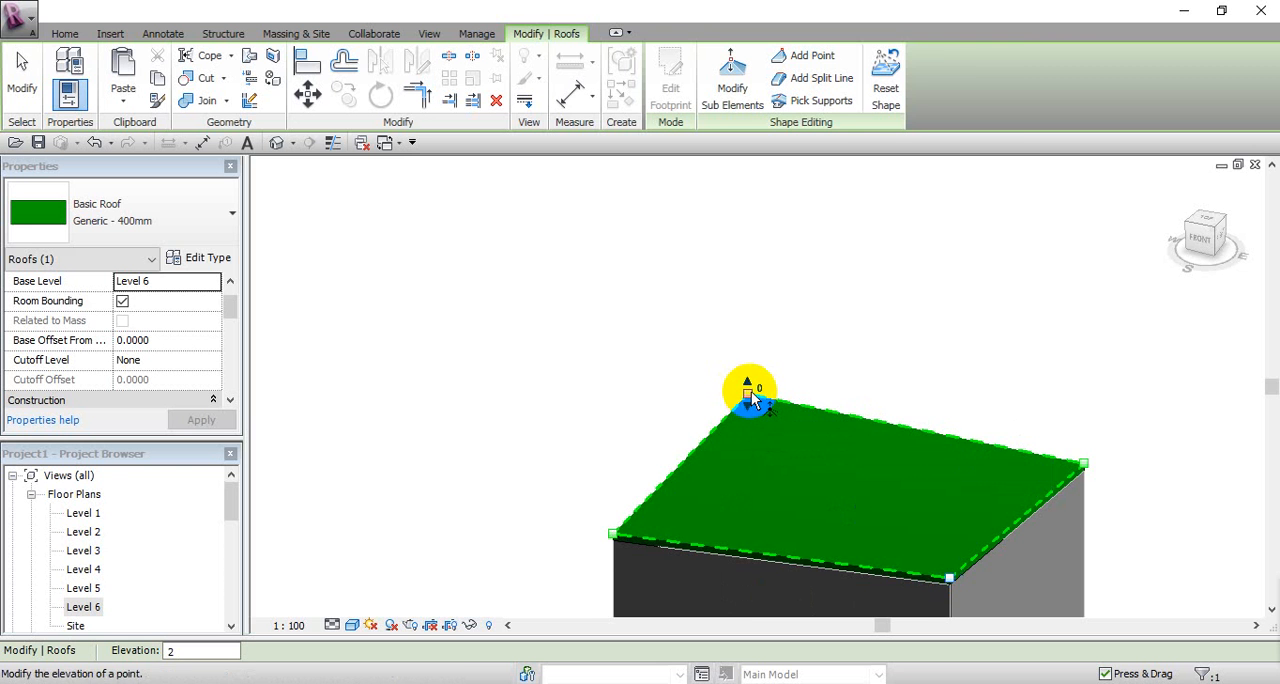
left_click_drag(750, 398, 748, 423)
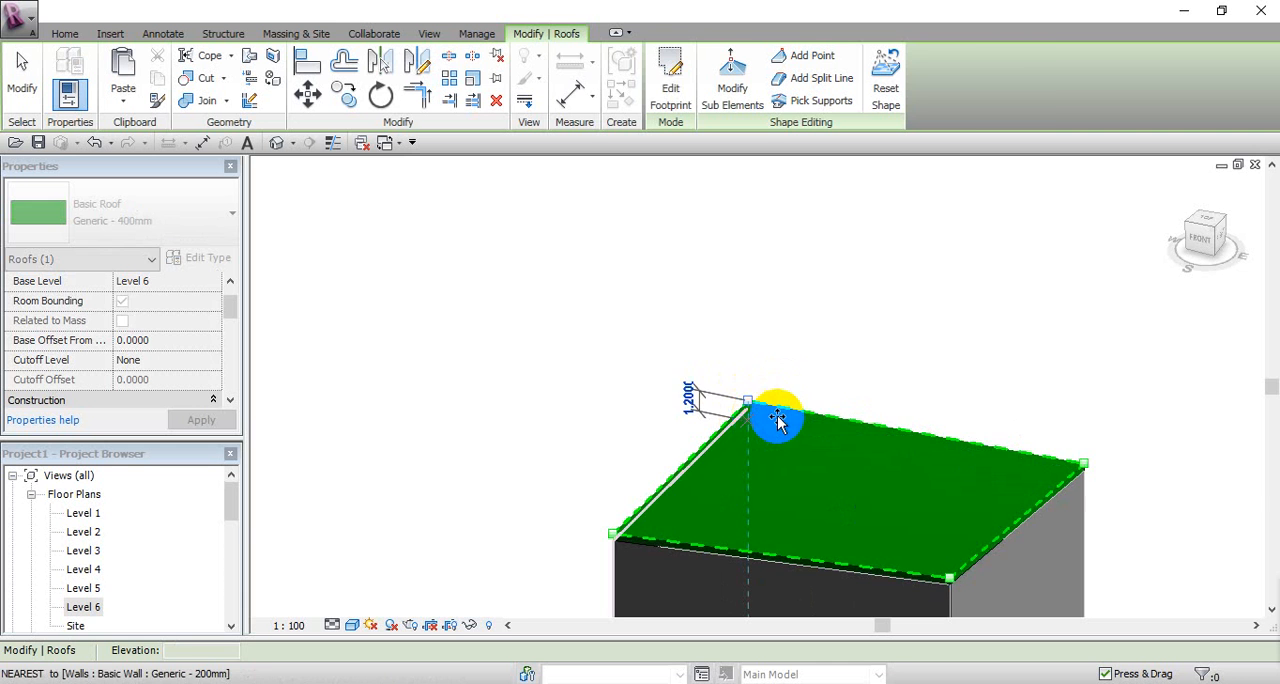
middle_click_drag(842, 376, 735, 296)
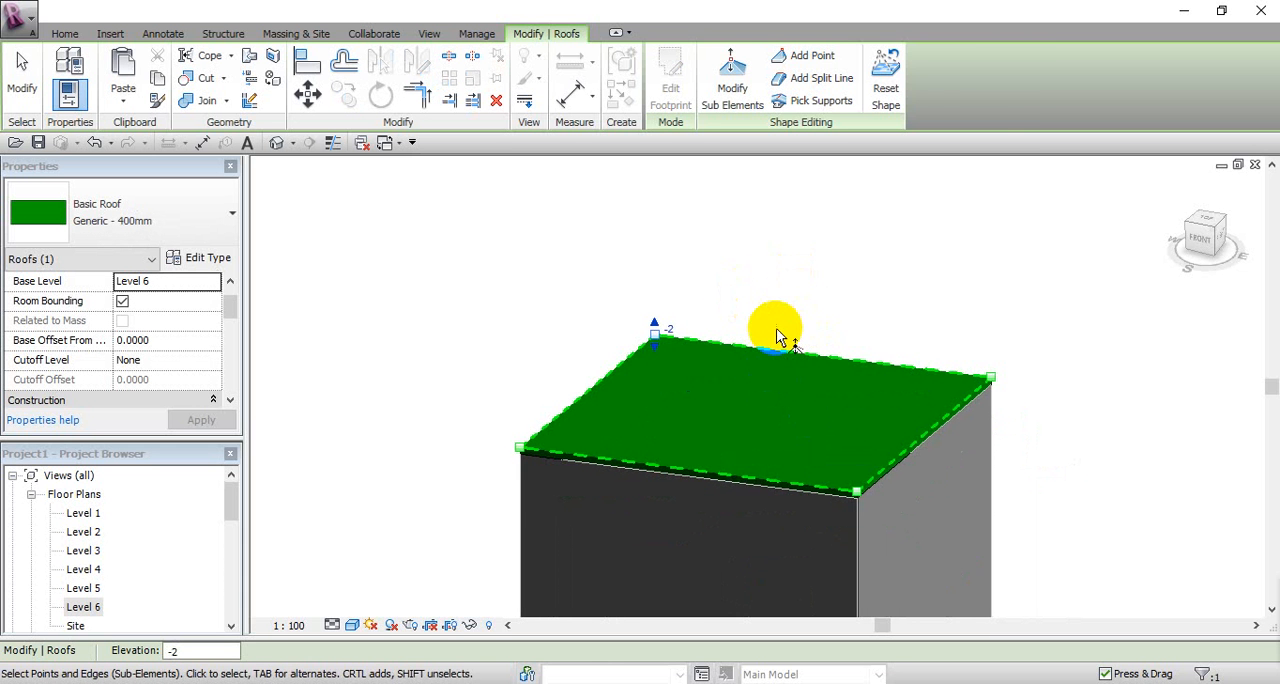
Step: Add two shape points on the roof surface, one in the west half and one in the east half
left_click(803, 57)
left_click(636, 418)
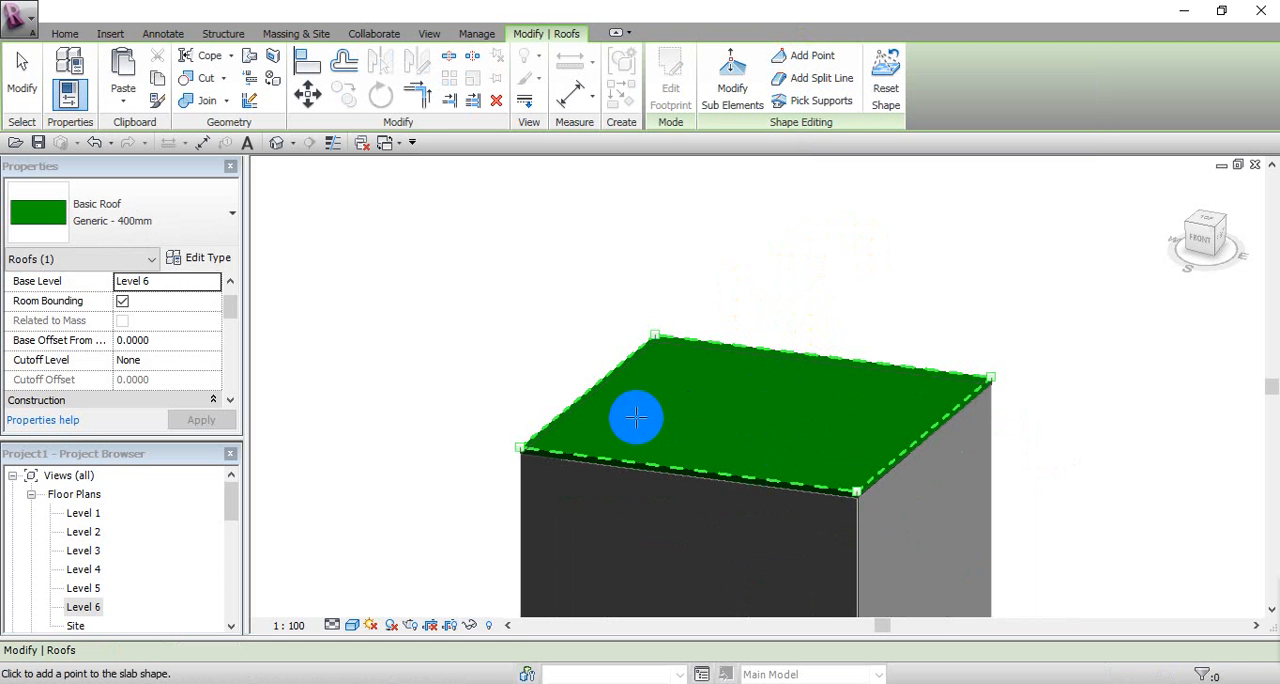
left_click(835, 447)
middle_click_drag(826, 306, 807, 273)
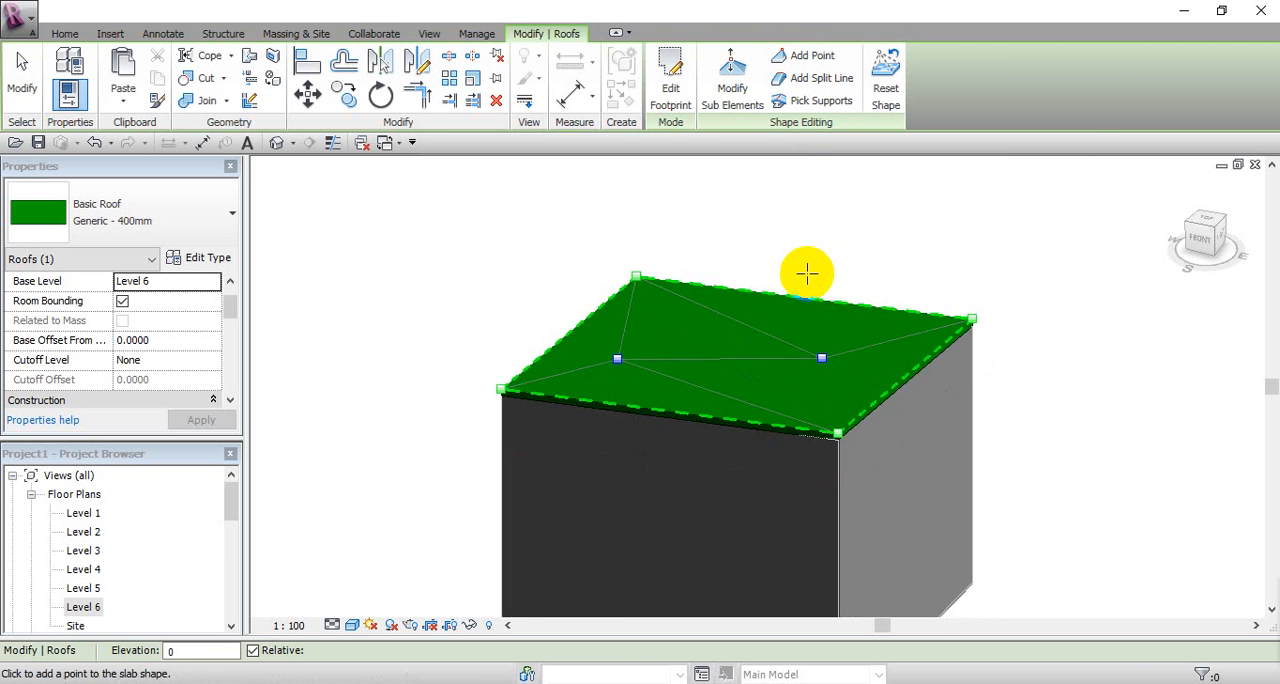
left_click(808, 88)
left_click(797, 298)
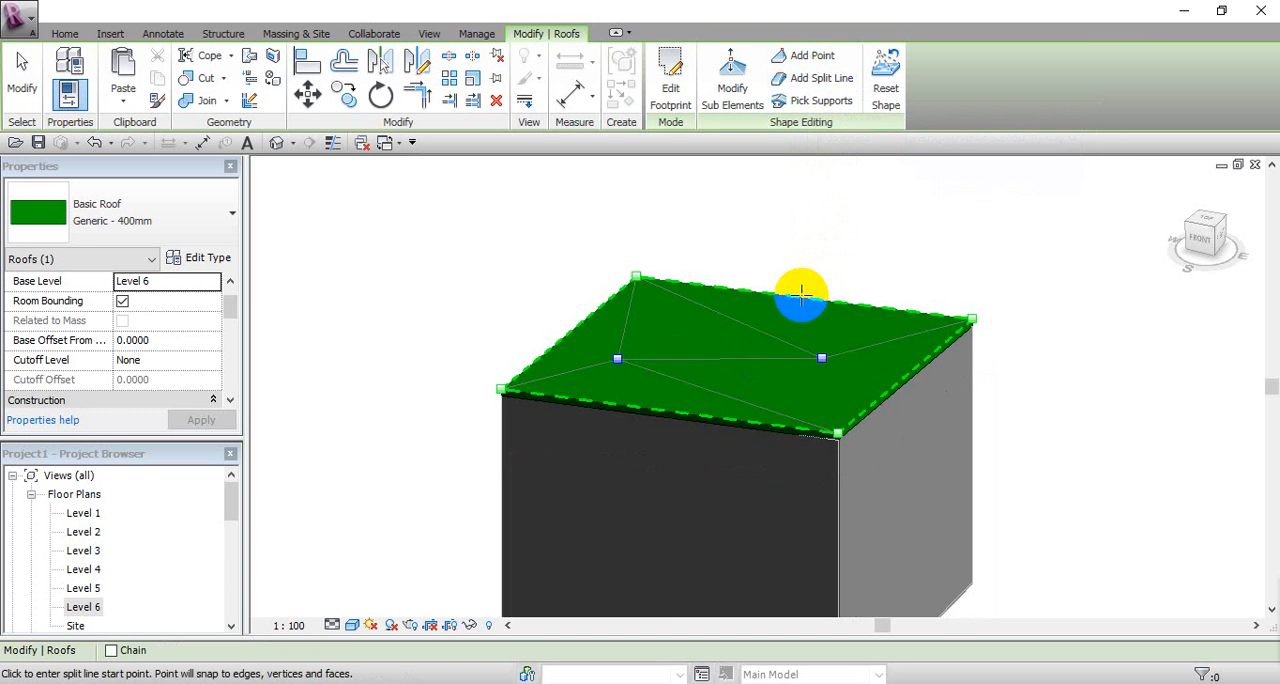
left_click(882, 397)
key("Escape")
key("Escape")
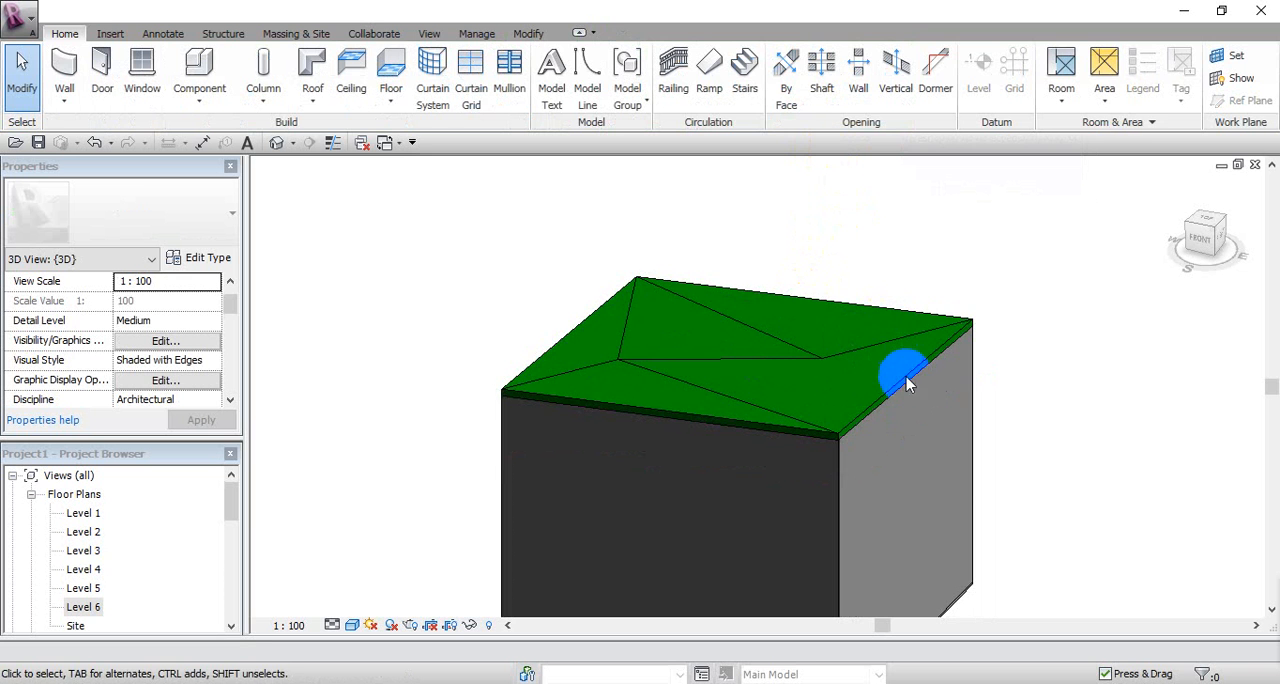
Step: Add a diagonal split line across the roof from the middle of the east edge to the rear edge
left_click(905, 381)
left_click(797, 80)
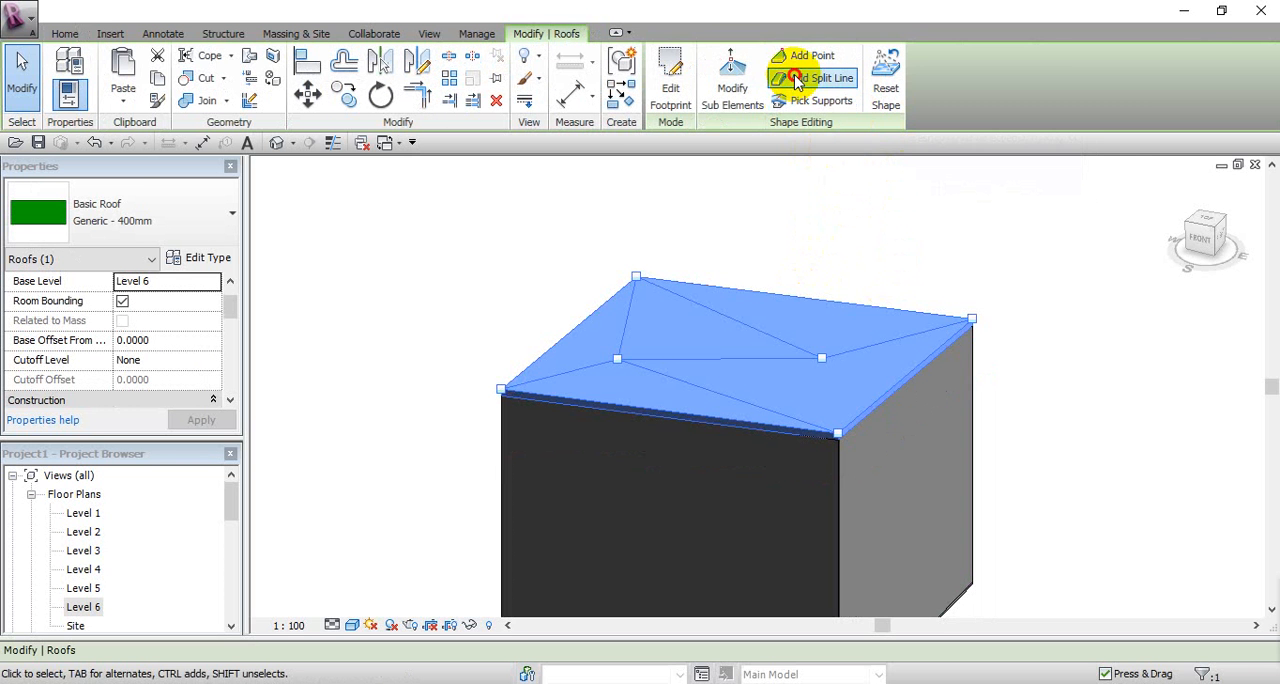
left_click(900, 376)
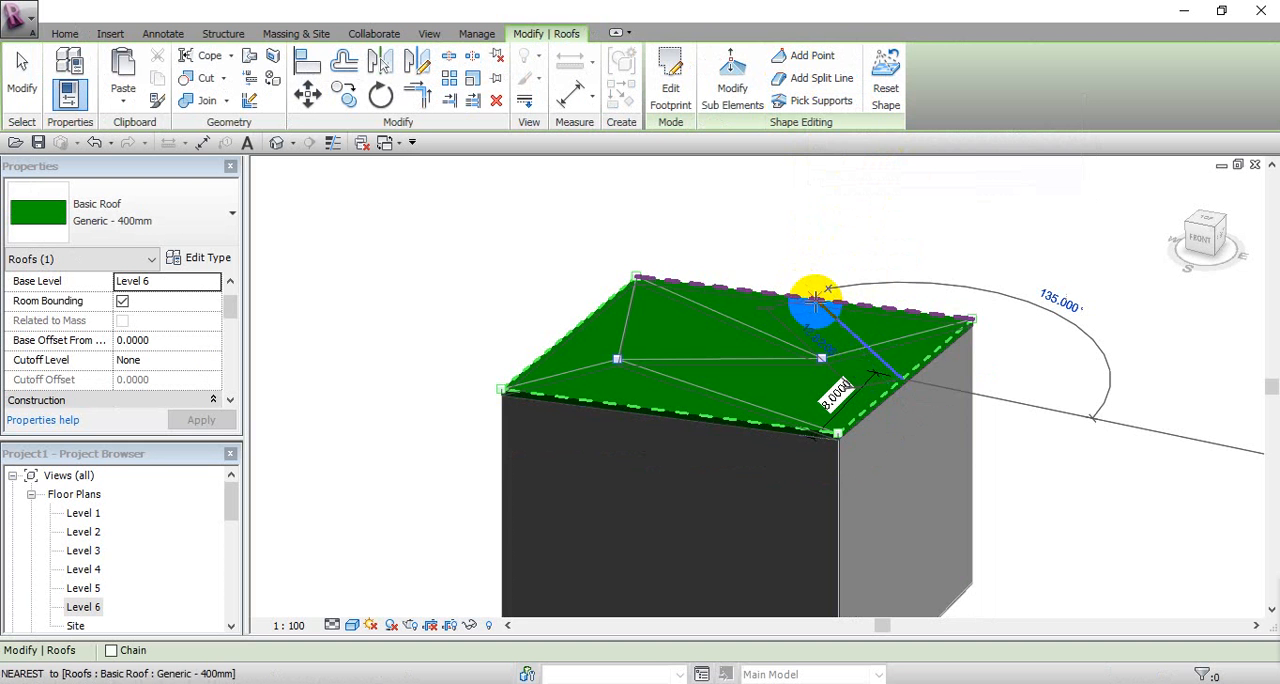
scroll(845, 315, "up", 5)
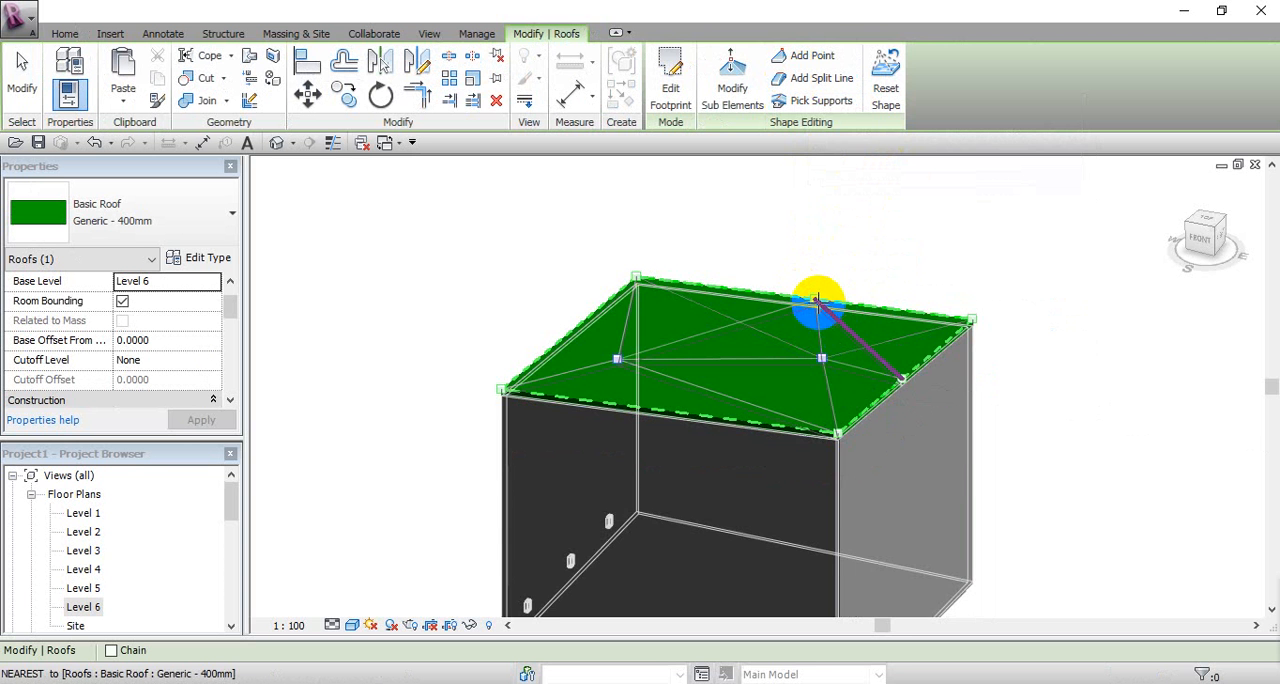
right_click(843, 264)
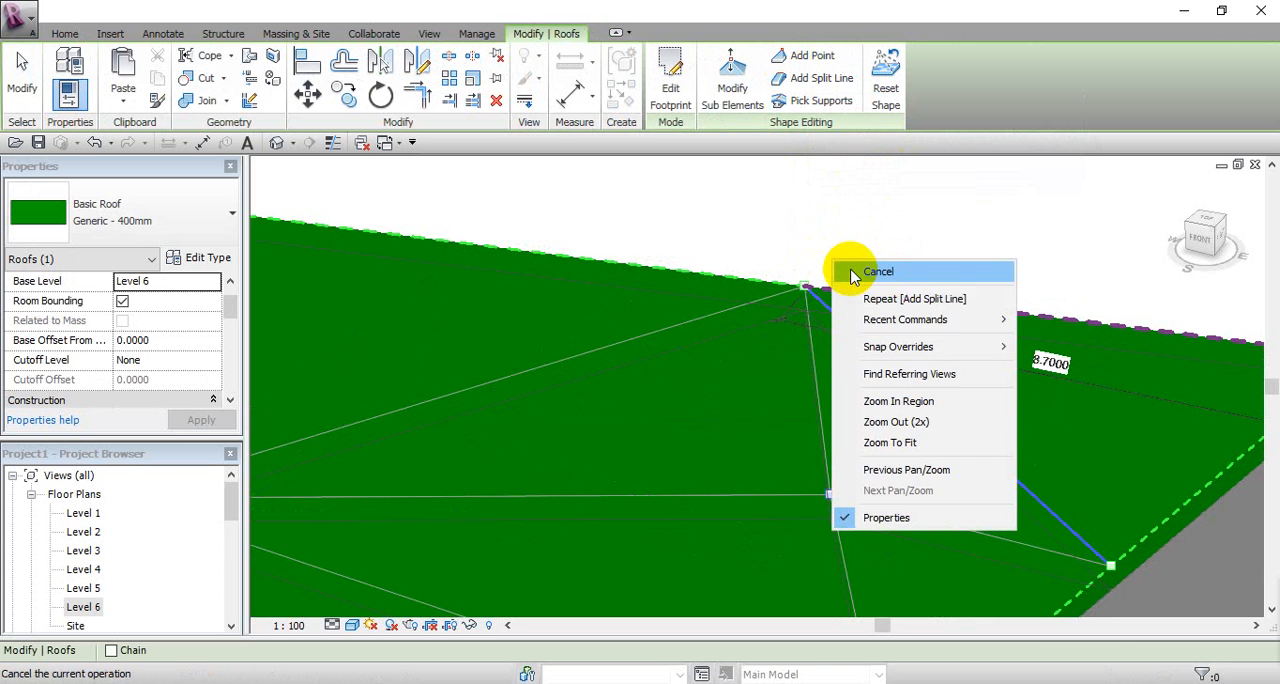
left_click(862, 268)
Step: Select the diagonal split line and raise it above the roof plane, then finish shape editing
left_click(822, 308)
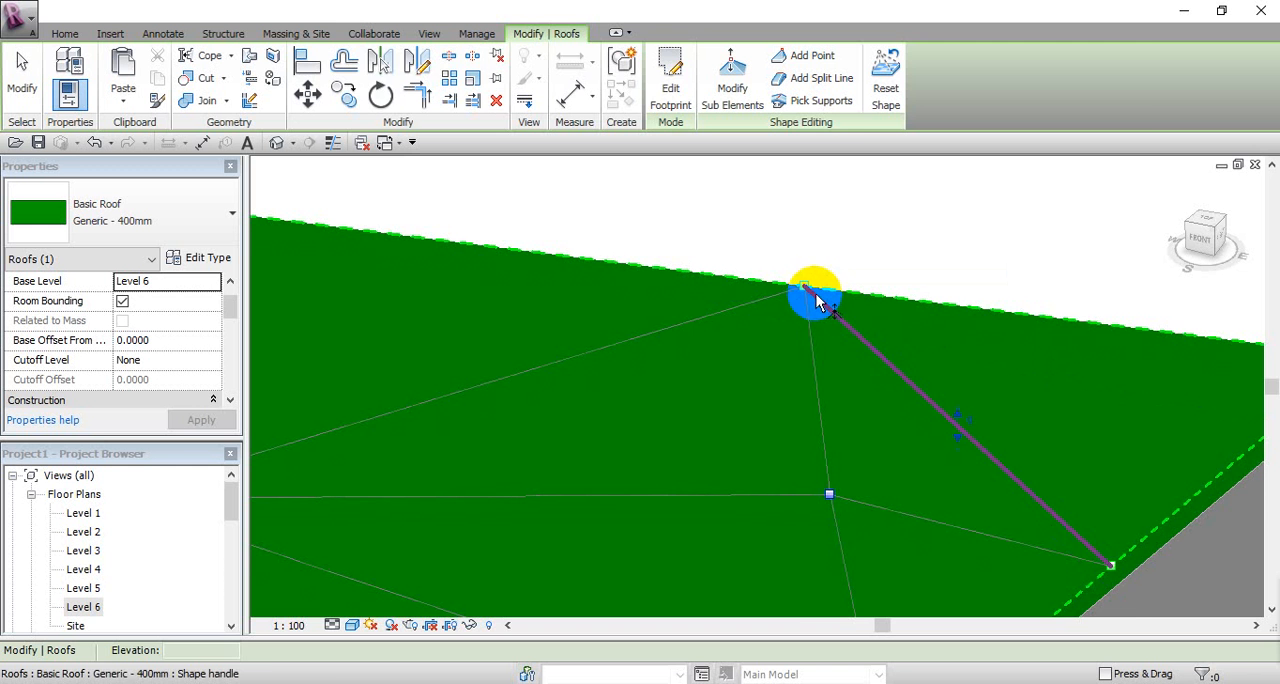
scroll(970, 425, "up", 2)
left_click(966, 427)
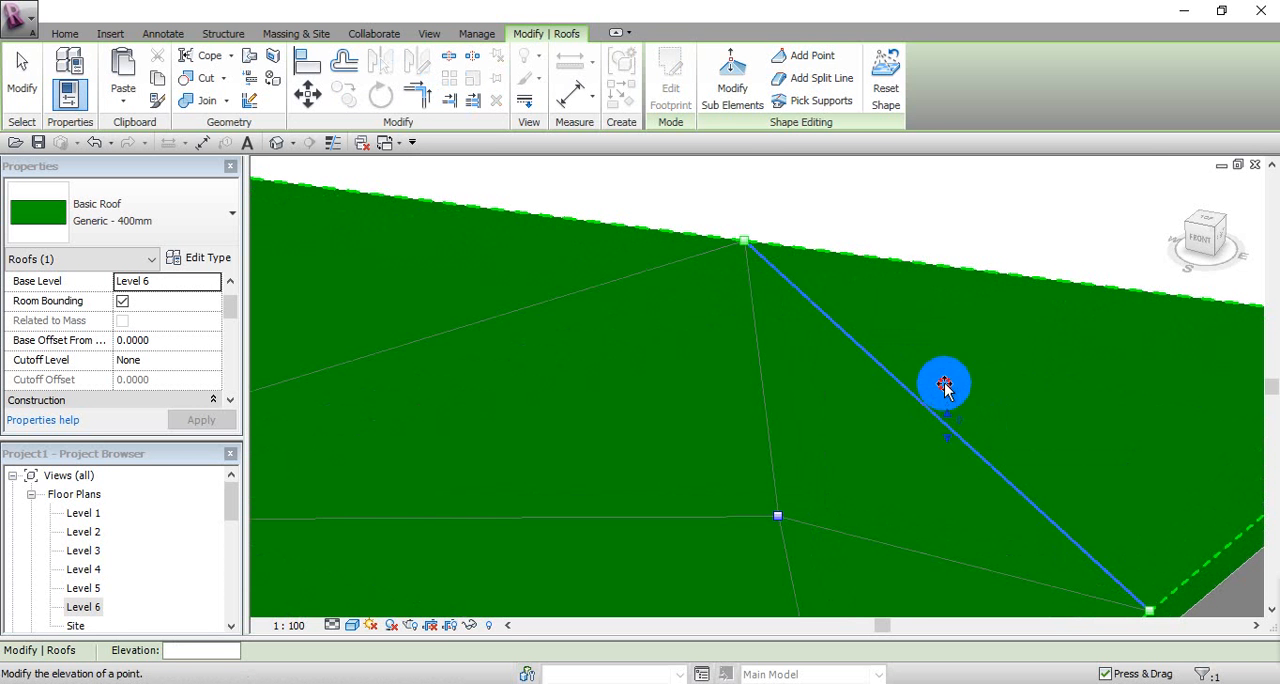
left_click_drag(945, 388, 944, 343)
left_click_drag(973, 403, 986, 403)
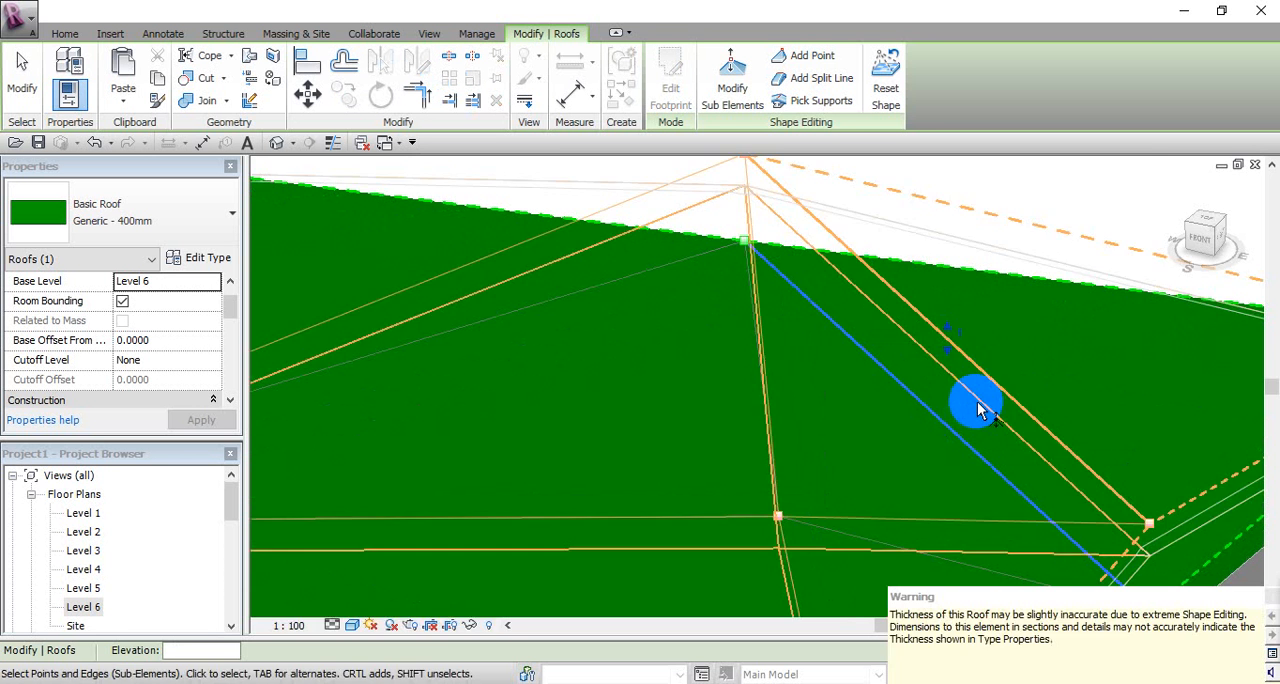
scroll(986, 410, "down", 4)
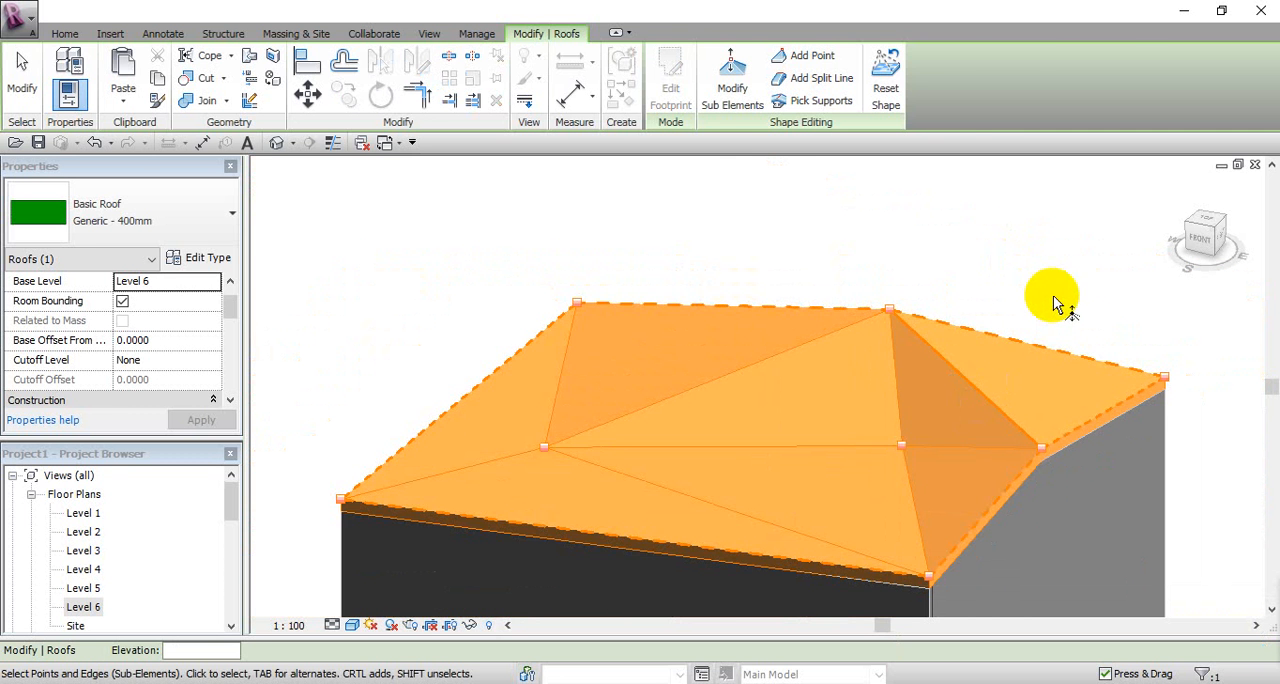
left_click(34, 98)
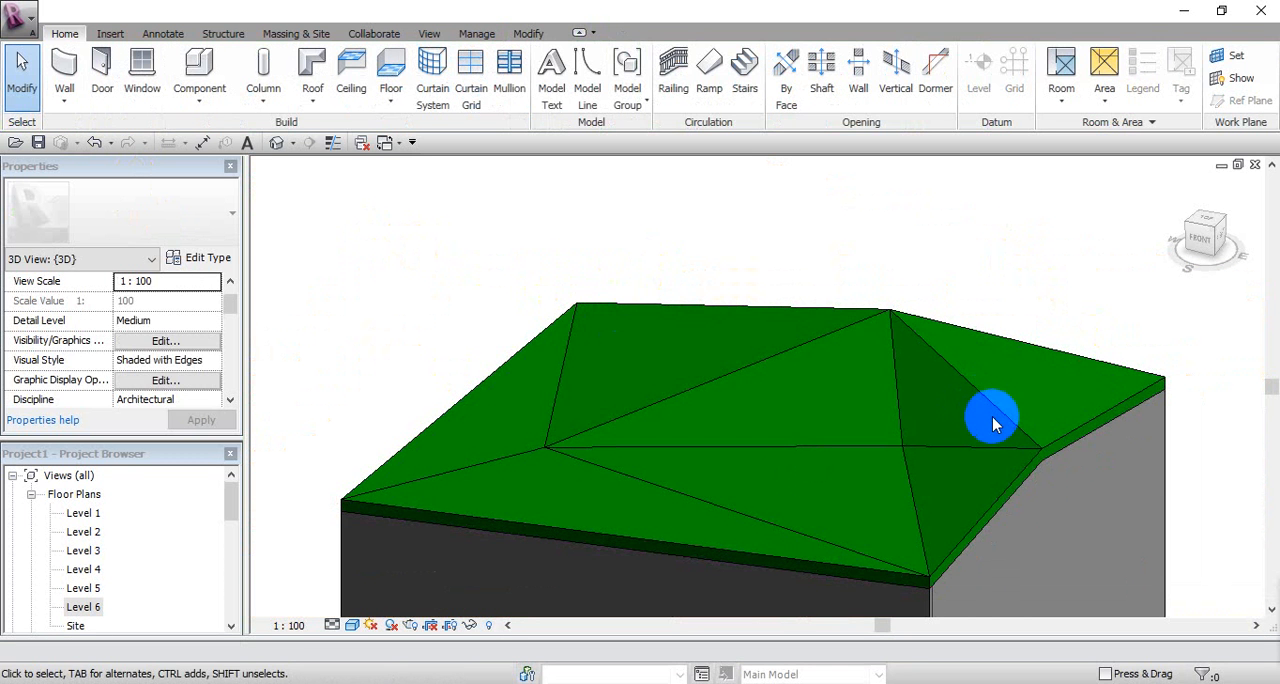
middle_click_drag(1129, 426, 1040, 473, "shift")
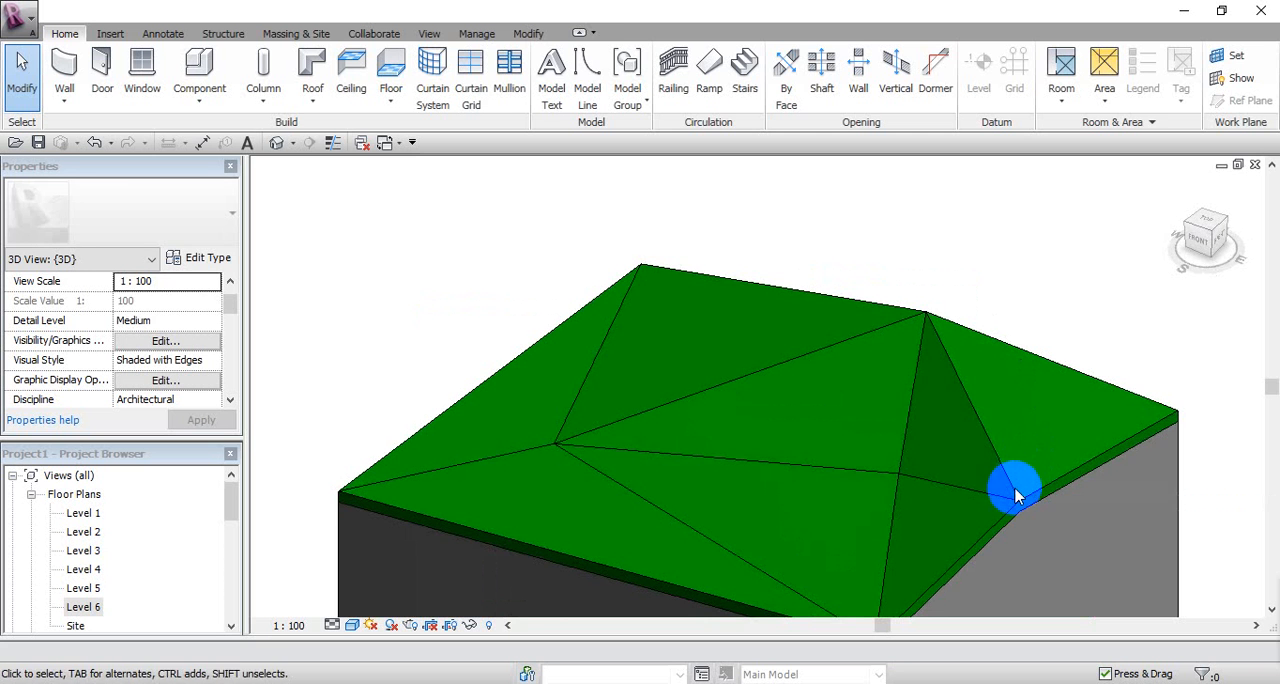
Step: Reset the roof's shape to remove all point and split line edits
left_click(1014, 494)
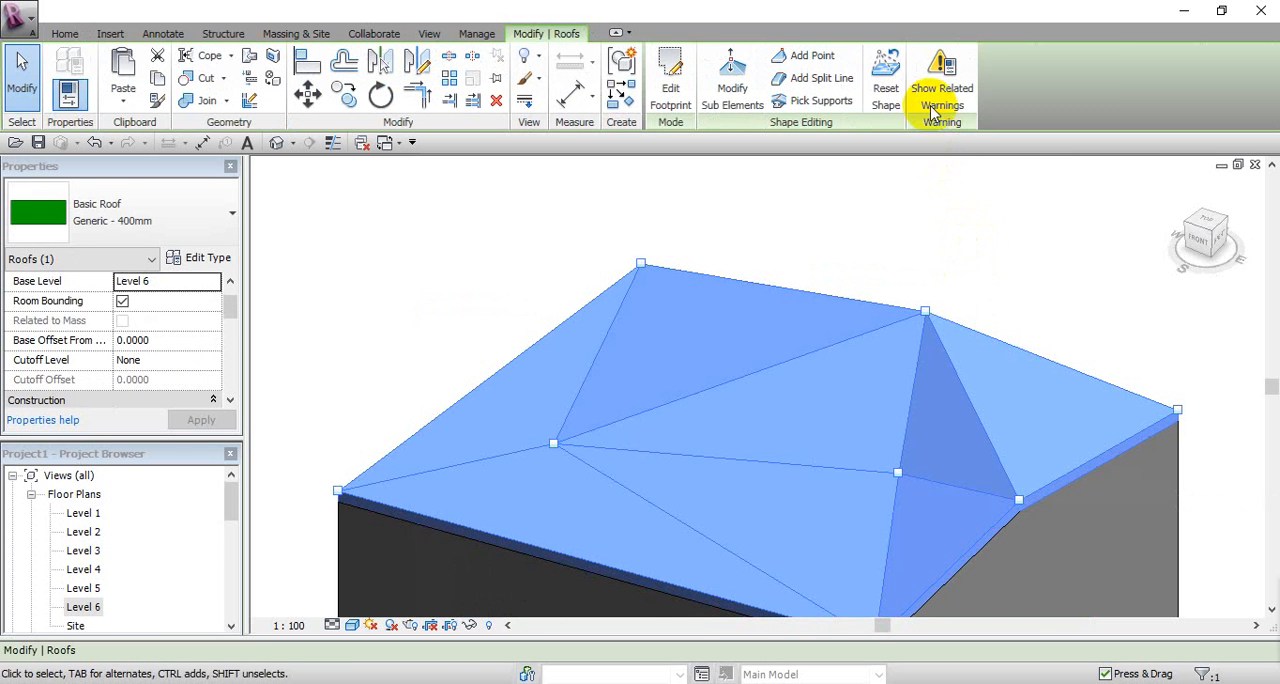
left_click(883, 88)
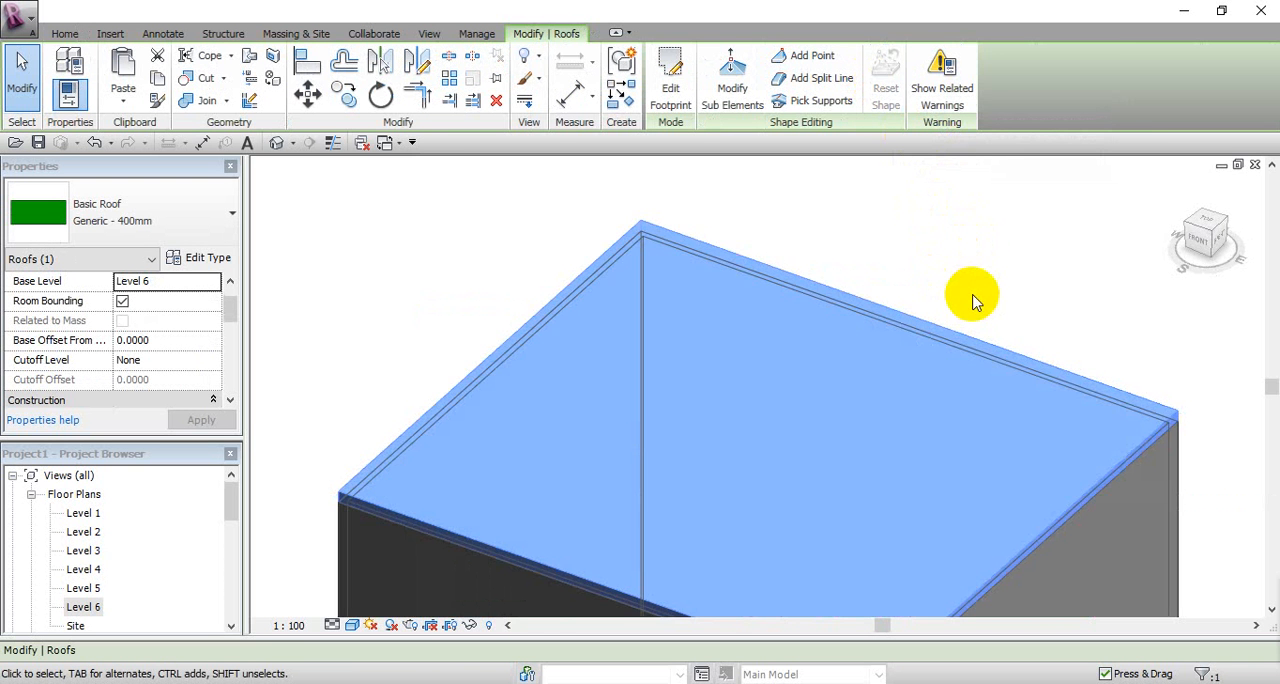
middle_click_drag(971, 297, 986, 254)
left_click(986, 250)
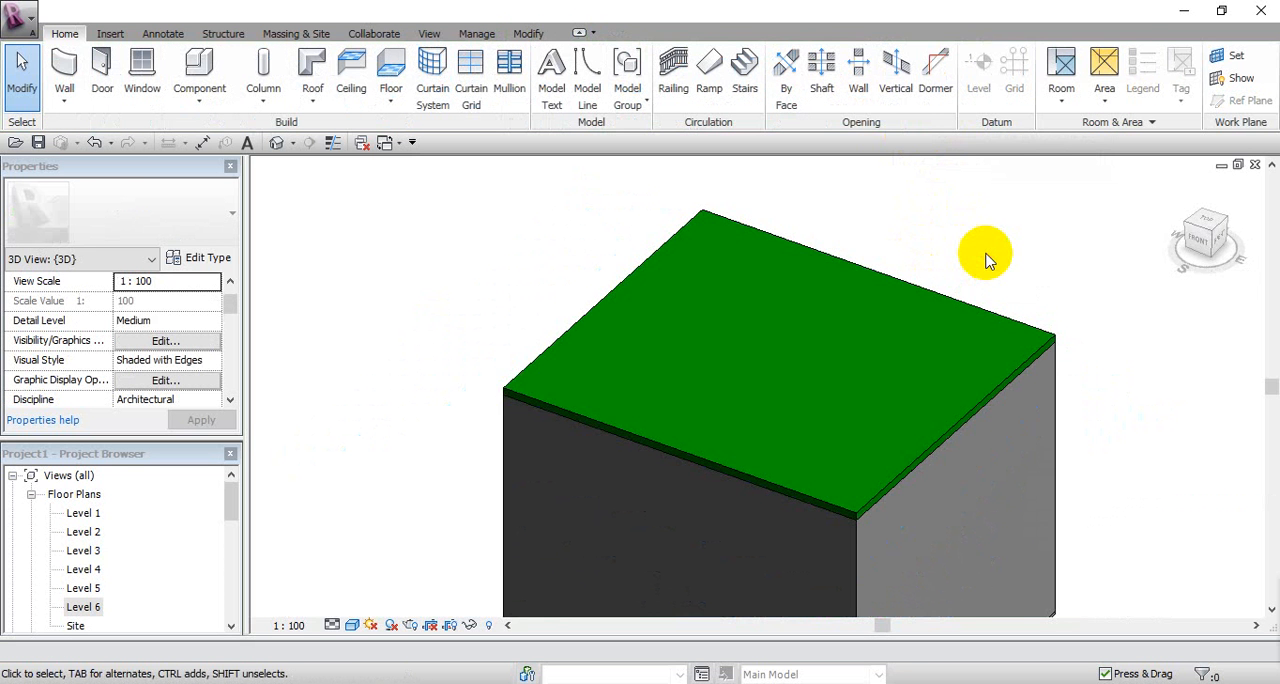
scroll(985, 292, "down", 1)
middle_click_drag(1030, 299, 984, 313)
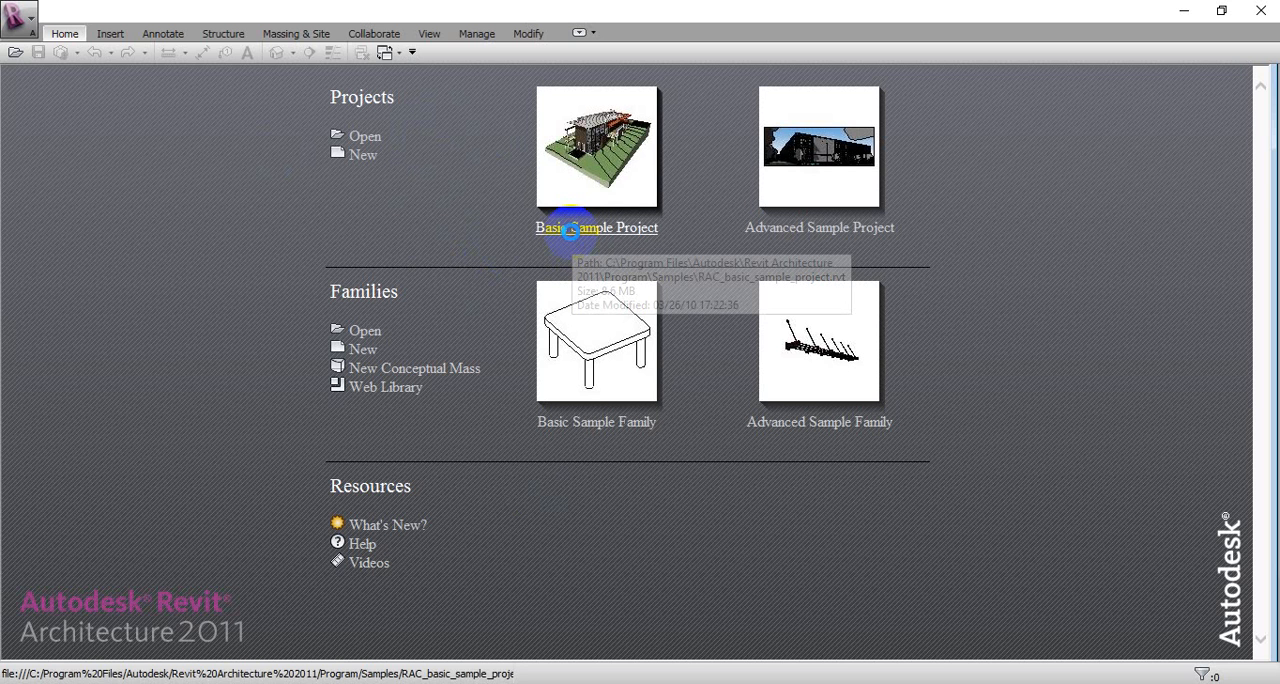
Step: Open the Basic Sample Project and delete its topography surface
left_click(570, 229)
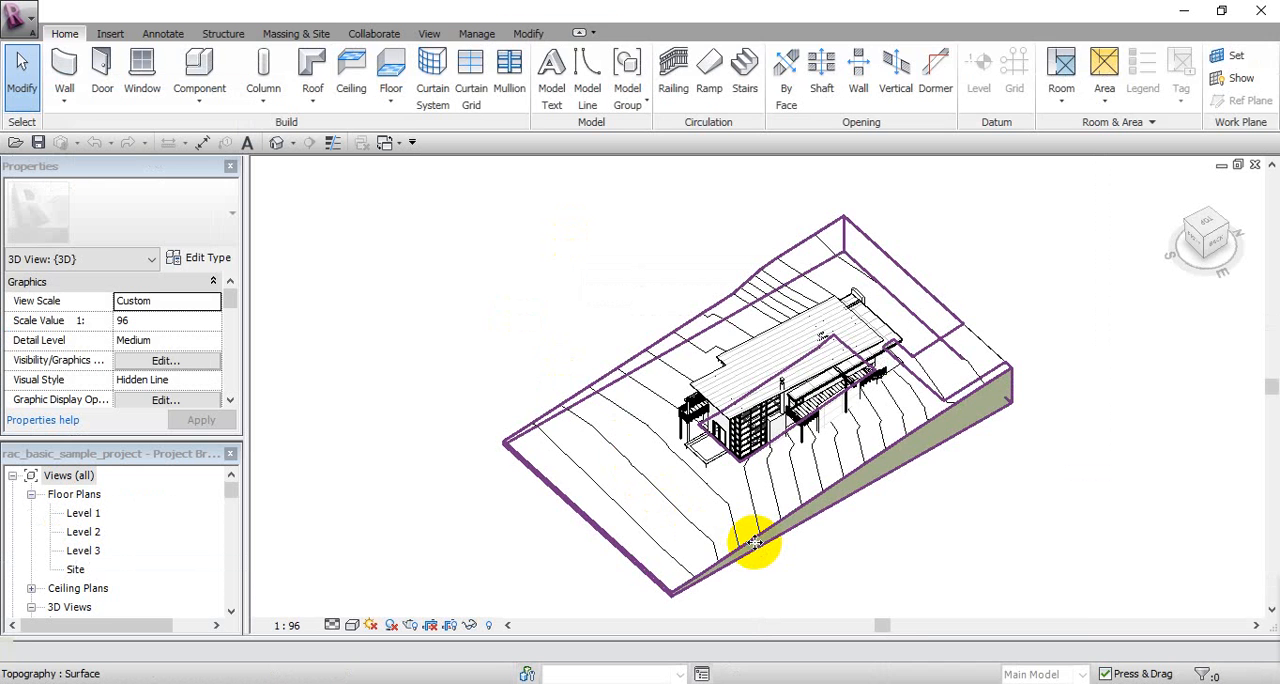
left_click(755, 543)
key("Delete")
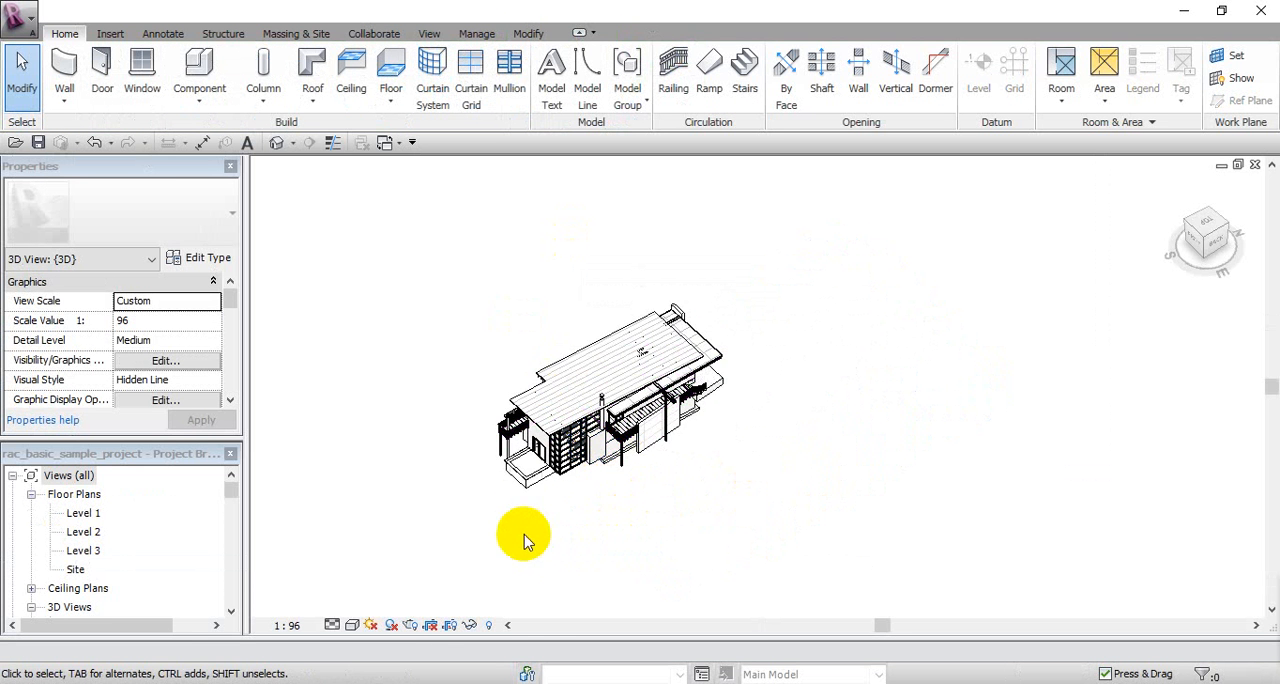
Step: Open the Level 3 floor plan of the sample project and view the roof area
scroll(452, 530, "up", 5)
middle_click_drag(458, 554, 470, 578)
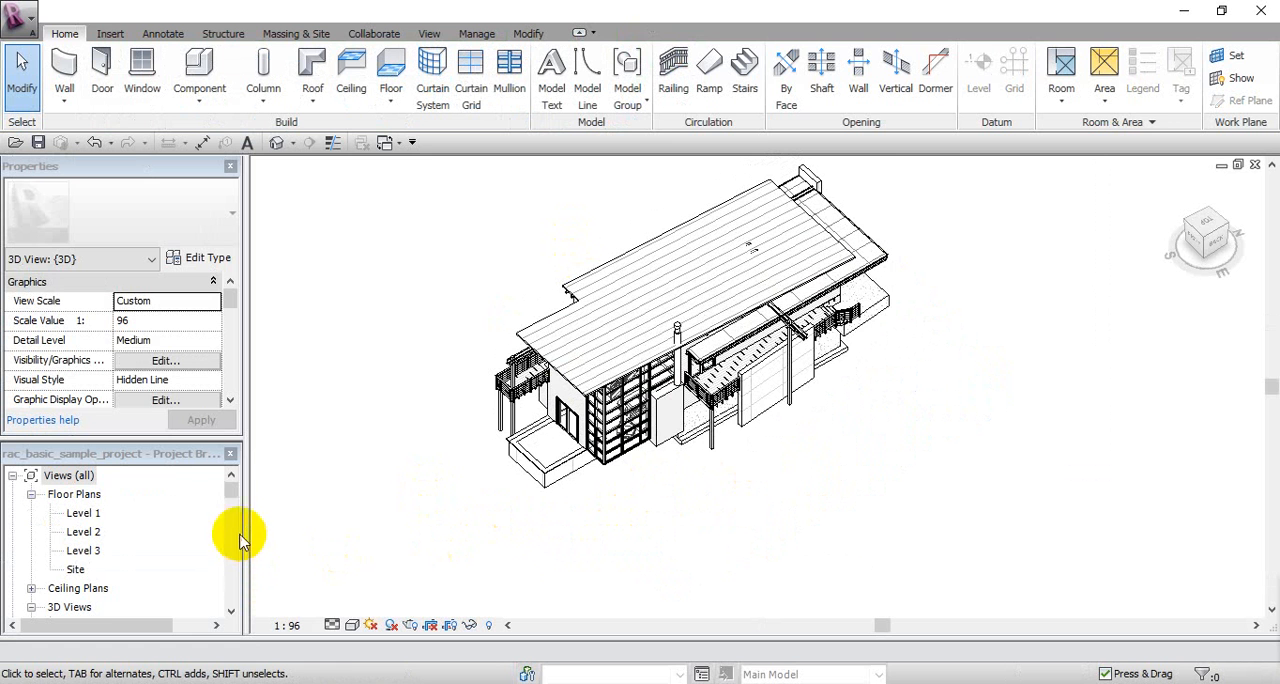
middle_click_drag(735, 445, 744, 490)
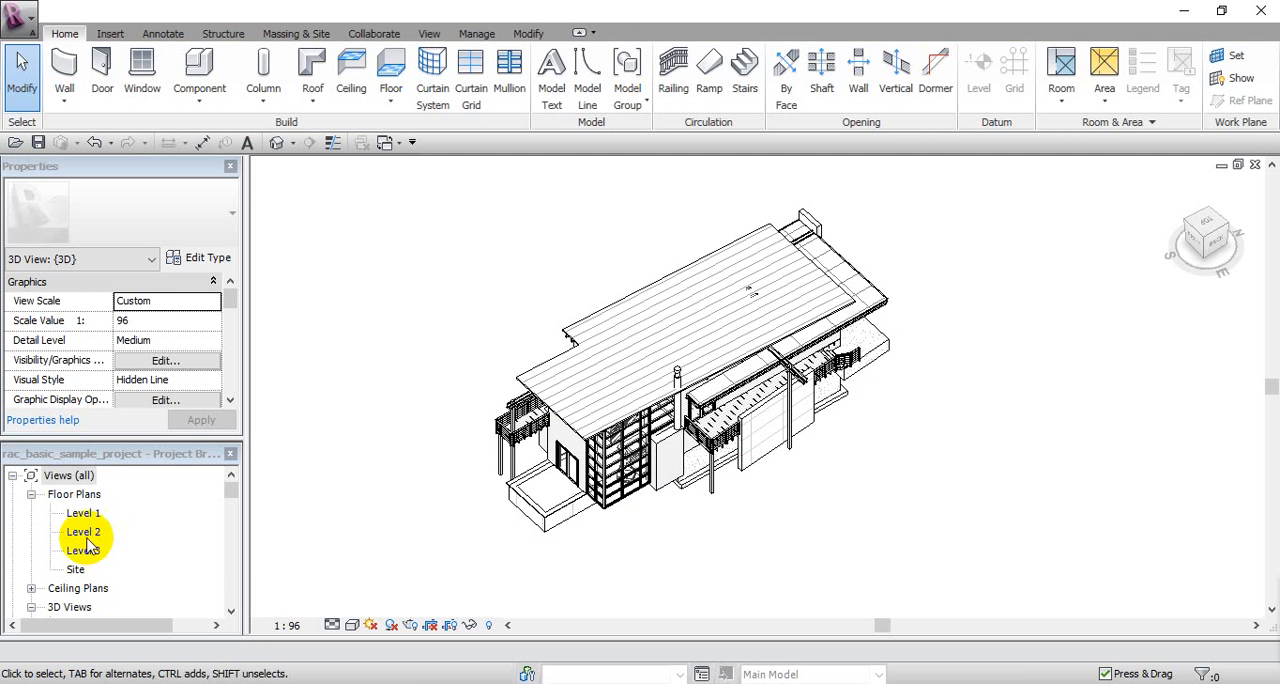
double_click(85, 551)
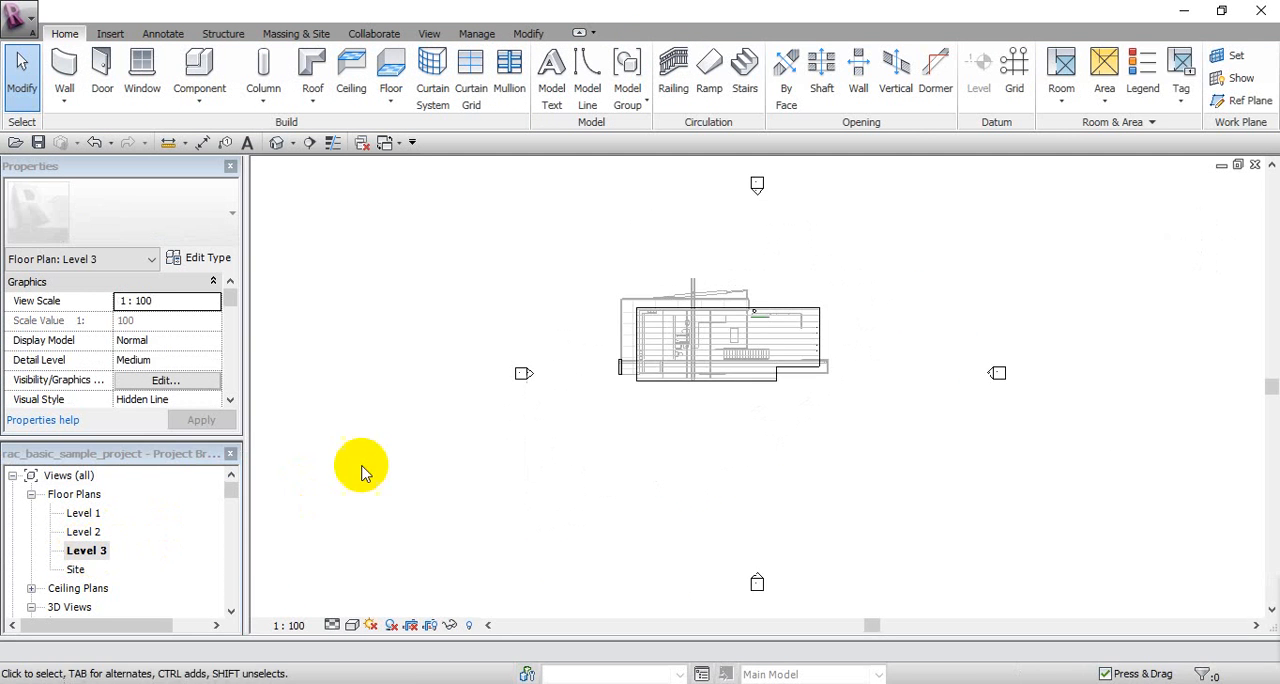
scroll(770, 396, "up", 2)
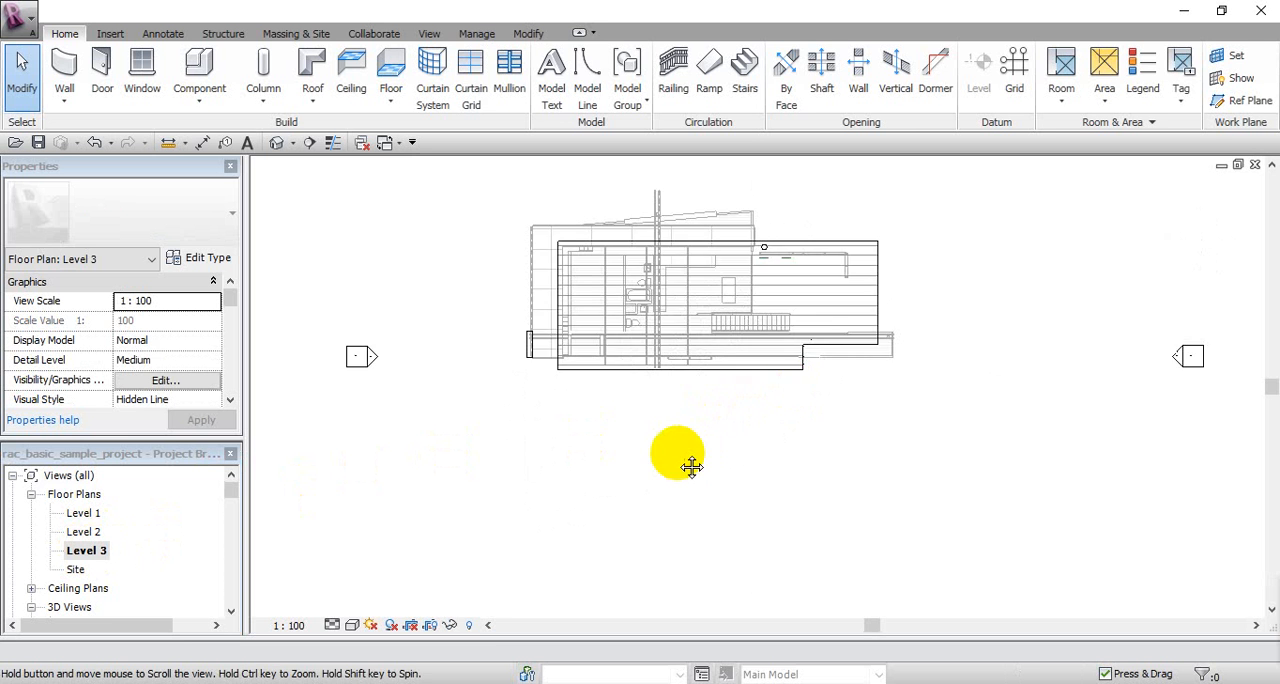
Step: Draw a horizontal building section line across the full width of the building in the Level 3 plan
mouse_move(686, 463)
middle_mouse_down()
mouse_move(655, 465)
mouse_move(680, 492)
mouse_move(691, 486)
middle_mouse_up()
scroll(645, 488, "down", 2)
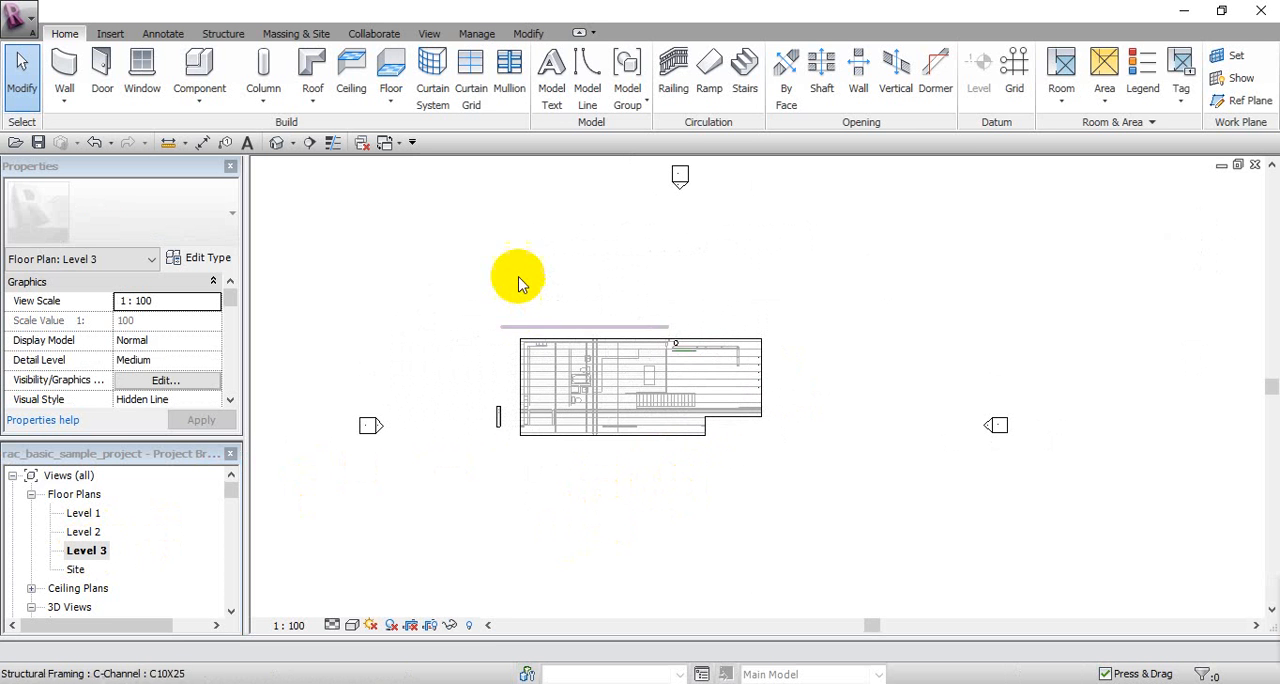
left_click(432, 34)
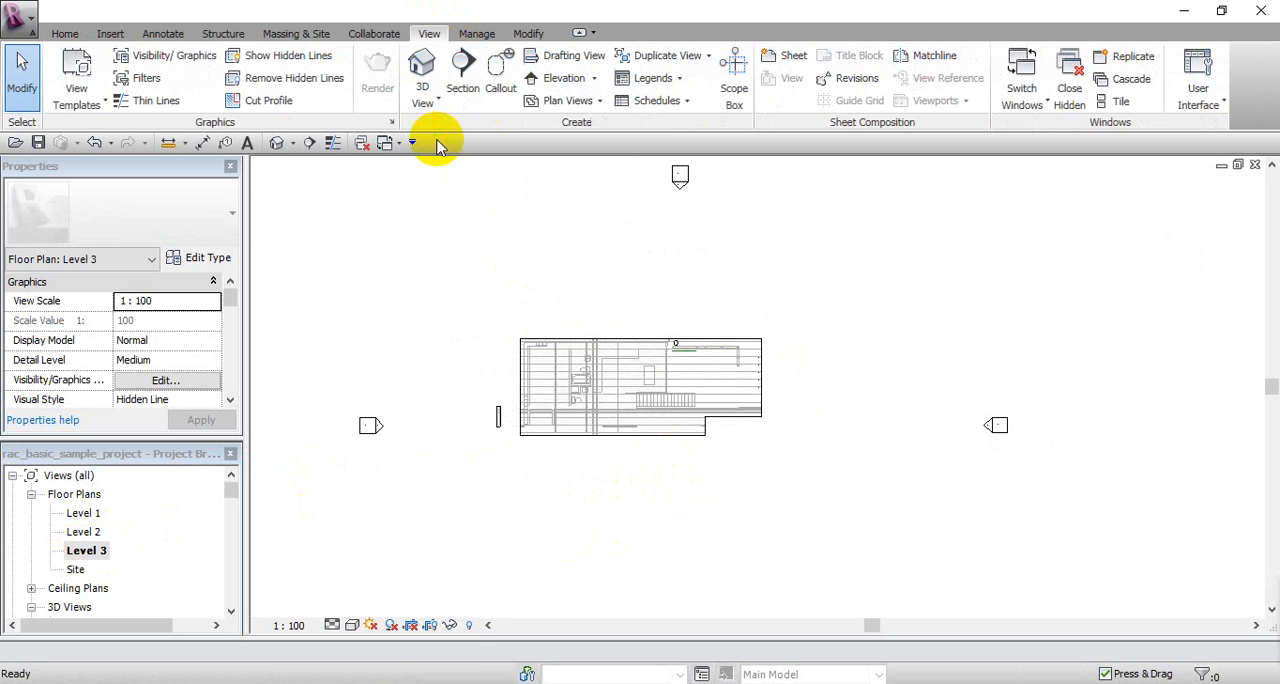
left_click(502, 418)
left_click(468, 280)
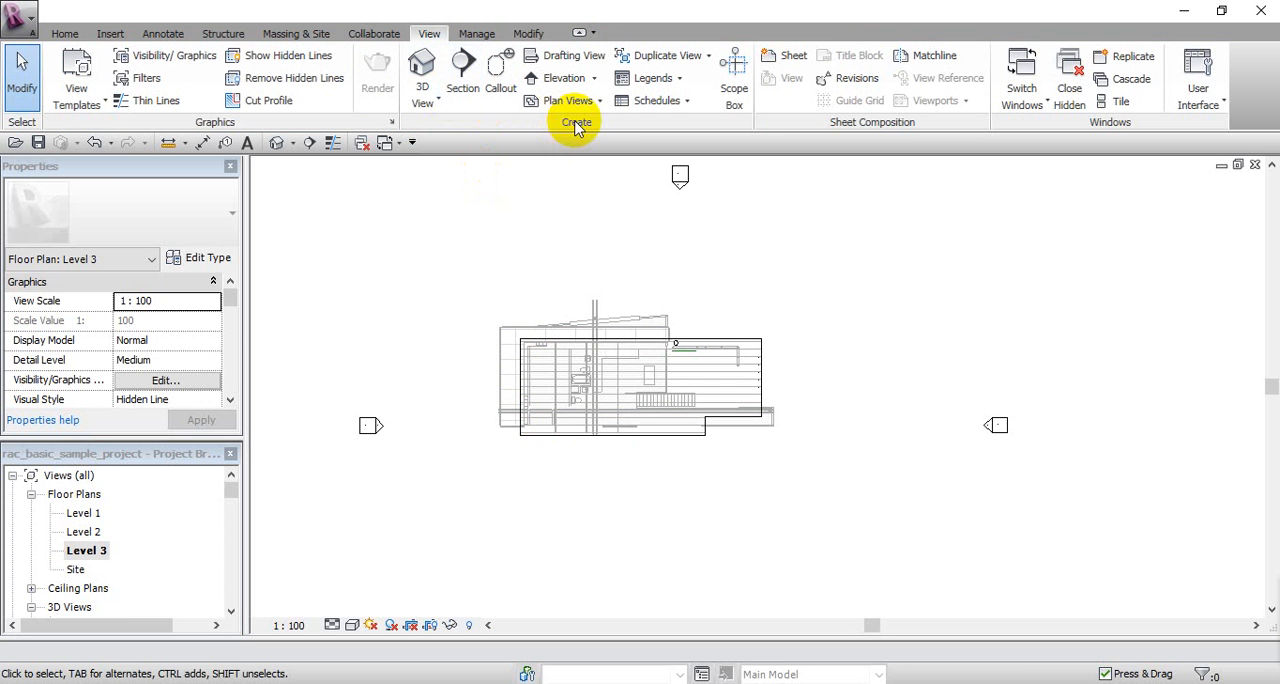
left_click(461, 70)
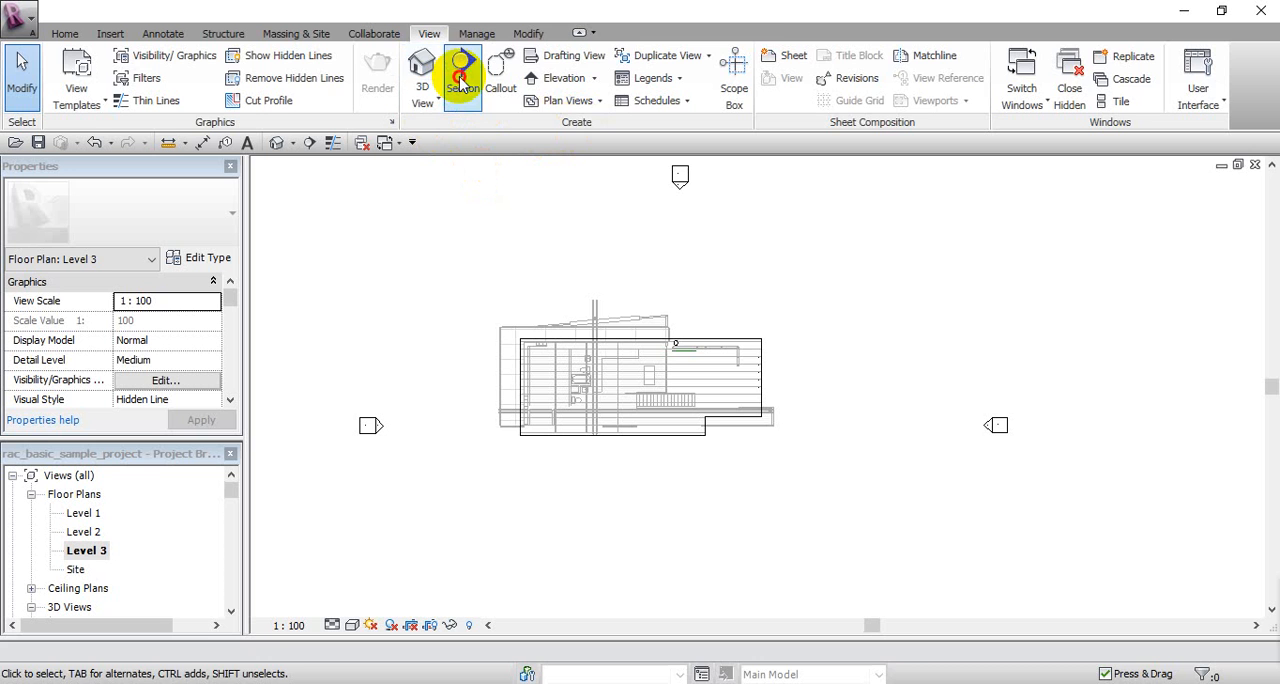
left_click(391, 386)
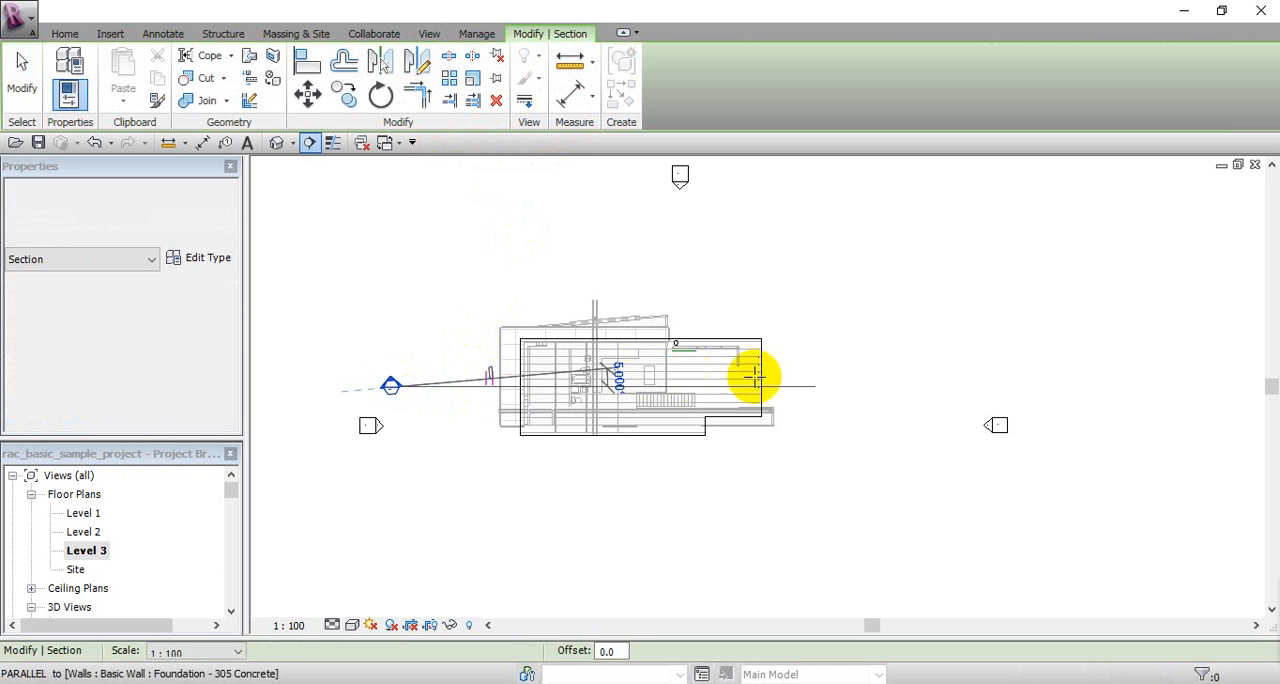
left_click(850, 386)
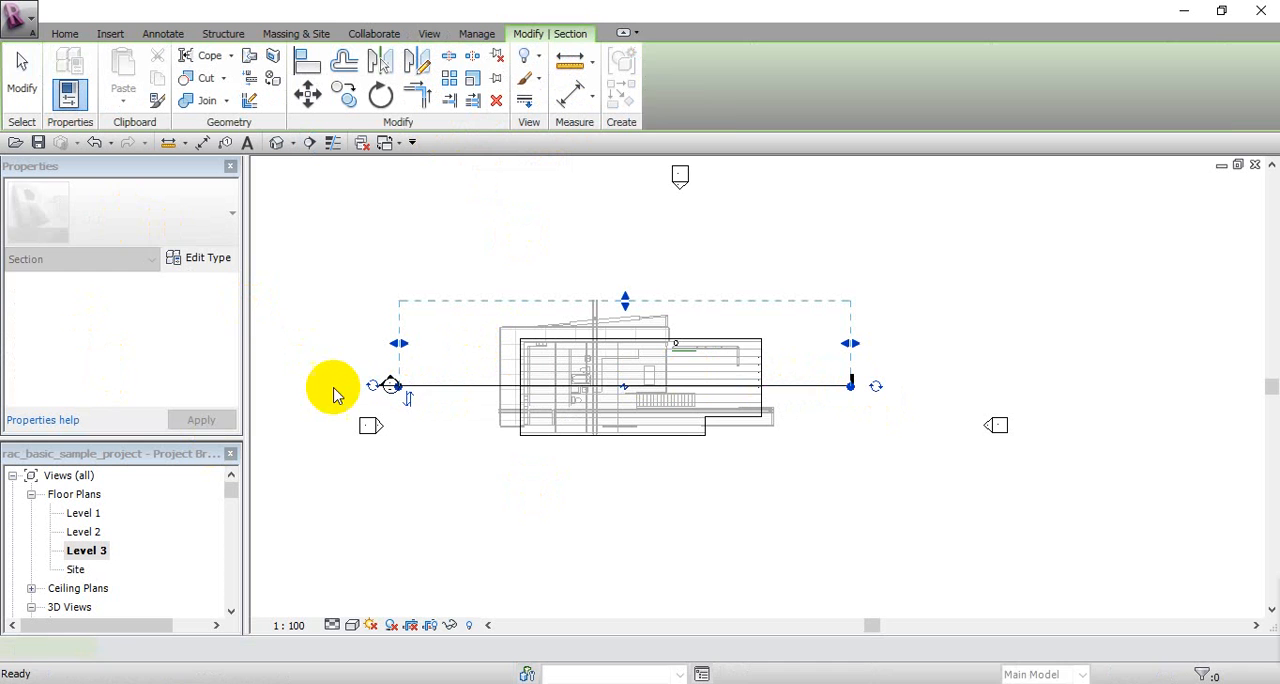
key("Escape")
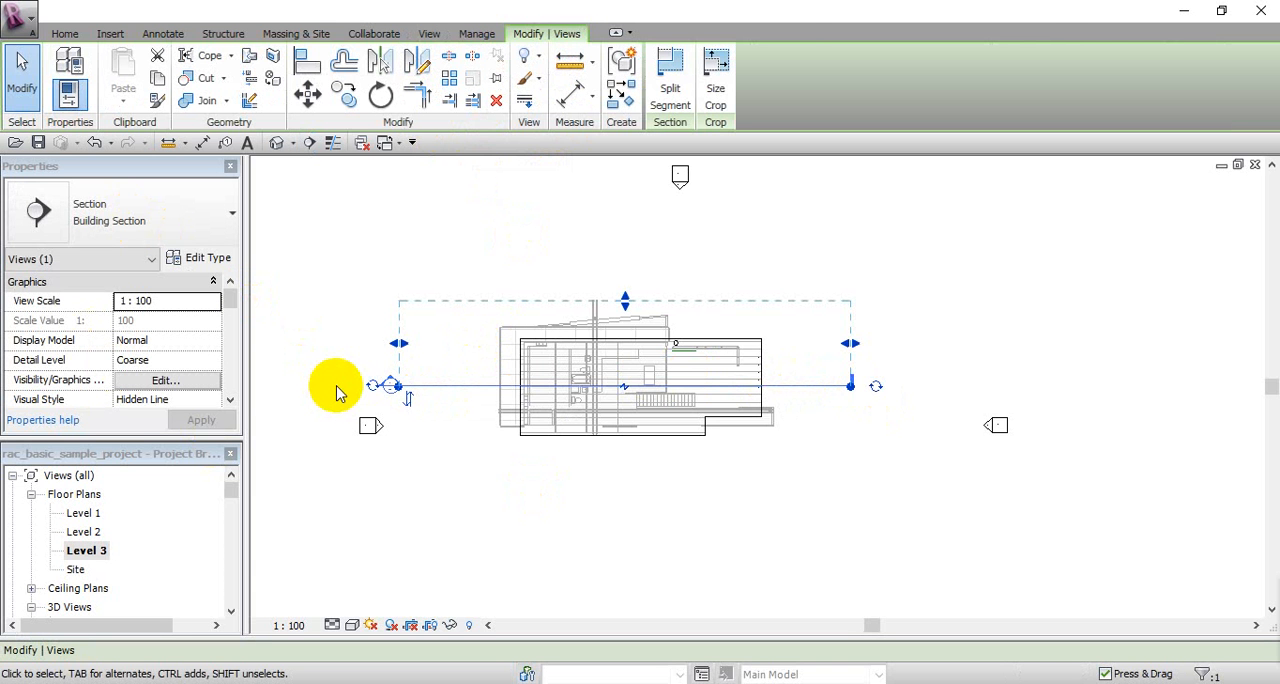
Step: Expand the building sections in the project's view list and open the Section 3 view
mouse_move(231, 495)
left_mouse_down()
mouse_move(232, 512)
mouse_move(231, 498)
left_mouse_up()
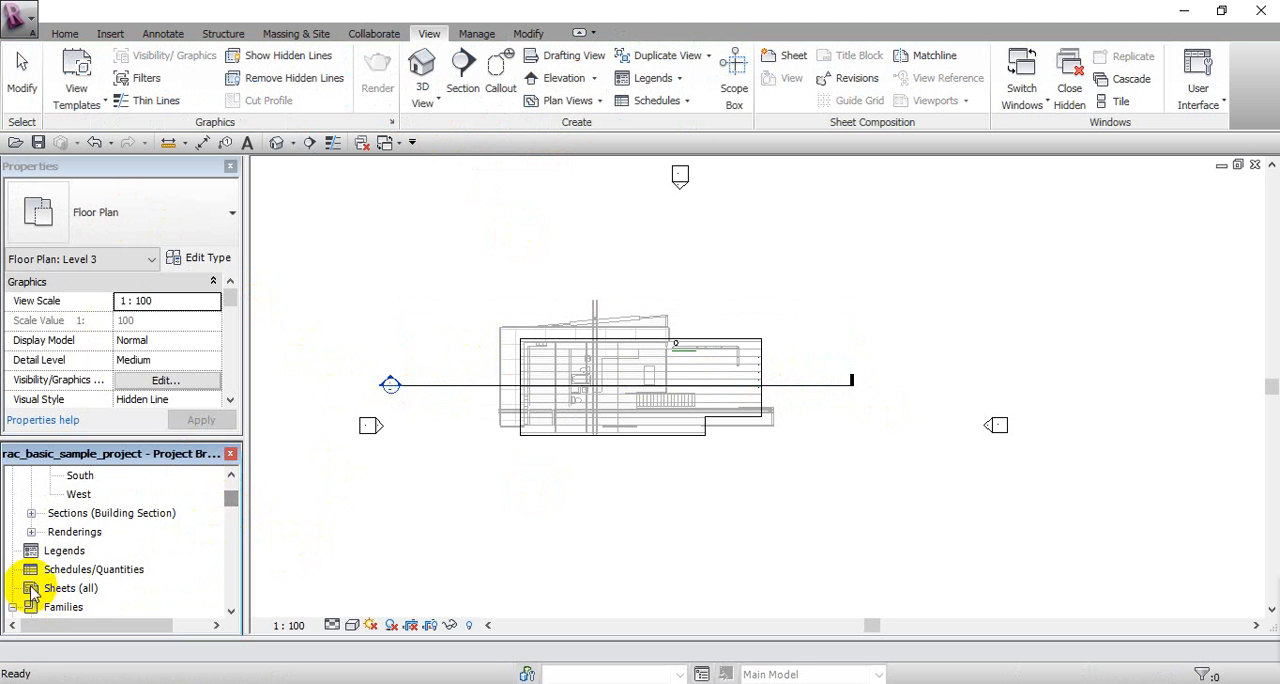
left_click(31, 513)
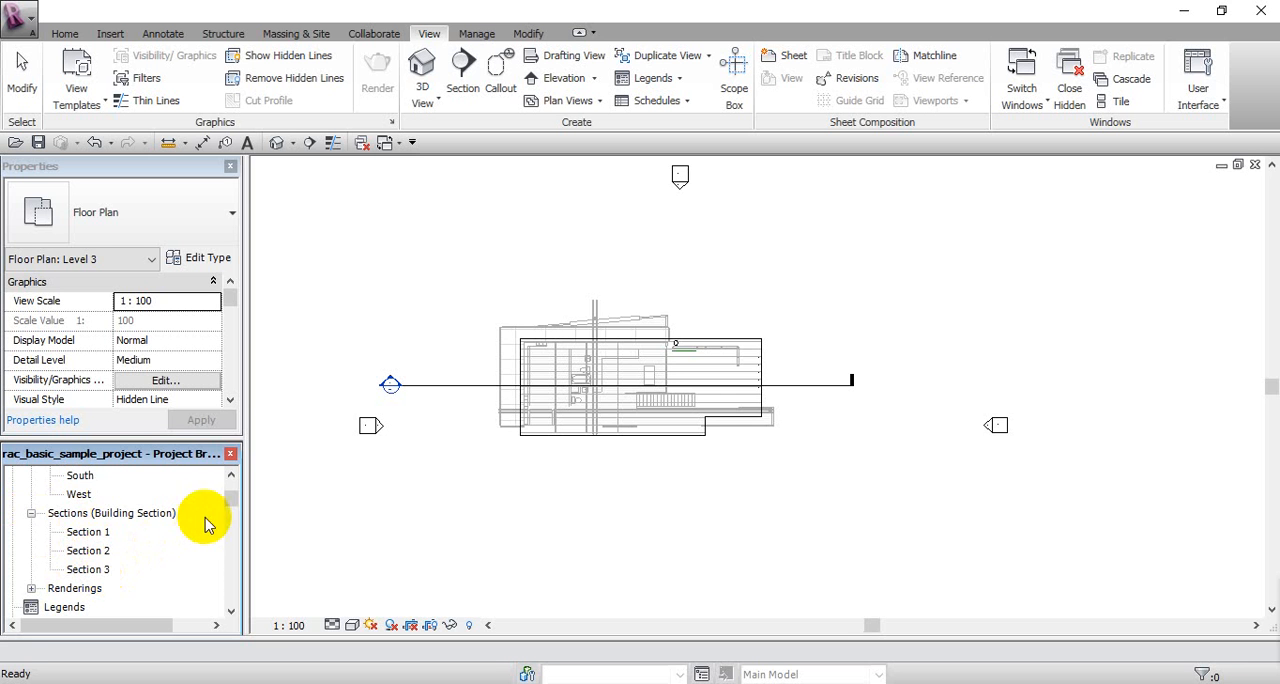
double_click(99, 577)
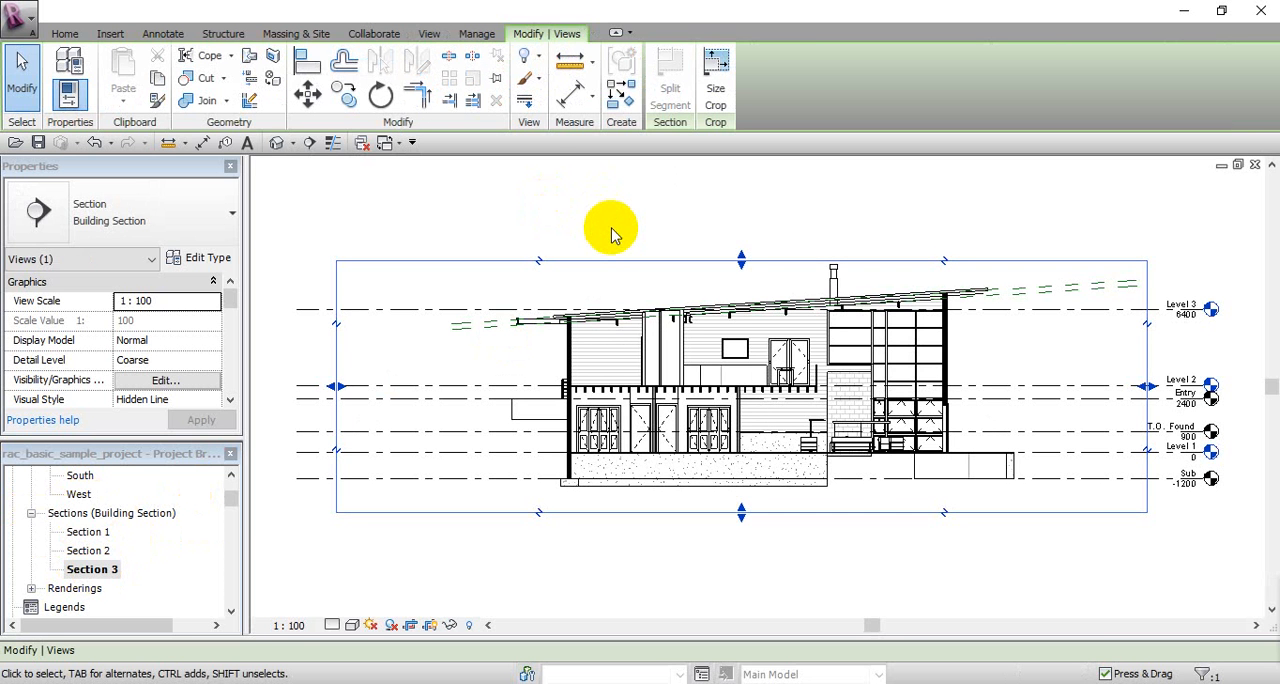
left_click(666, 220)
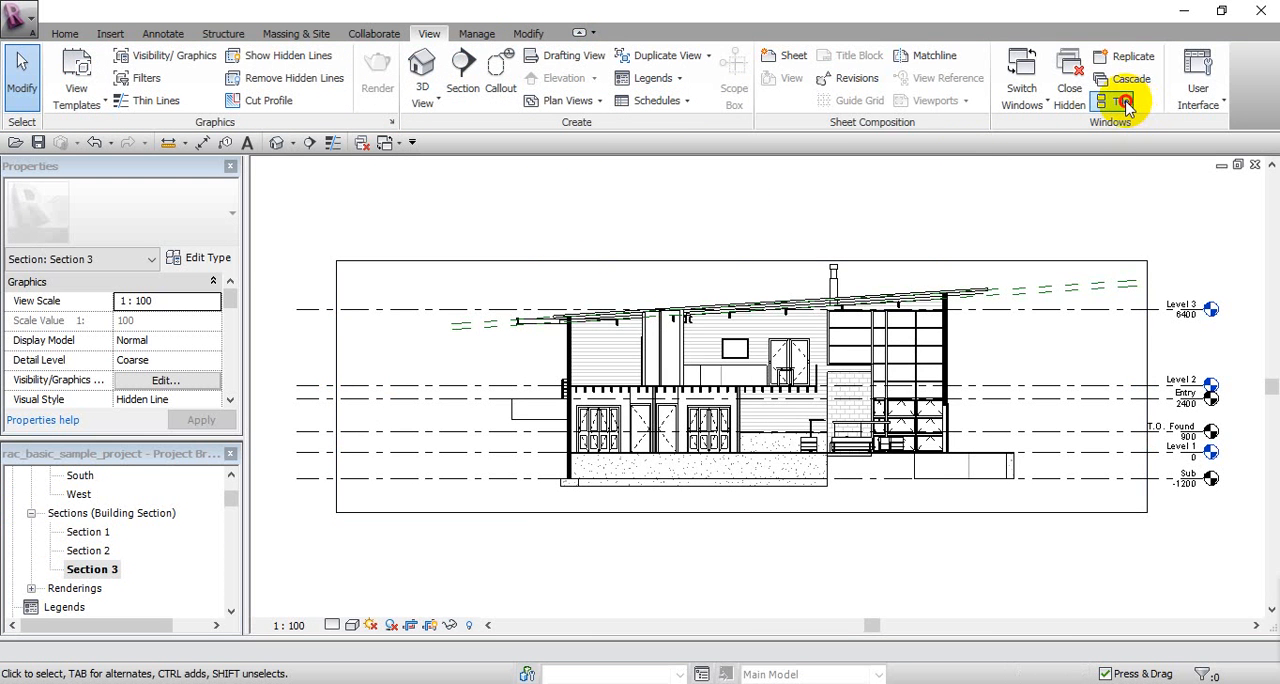
Step: Tile the open views, close the 3D view, and arrange Section 3 and the Level 3 plan as tall windows side by side
left_click(1120, 102)
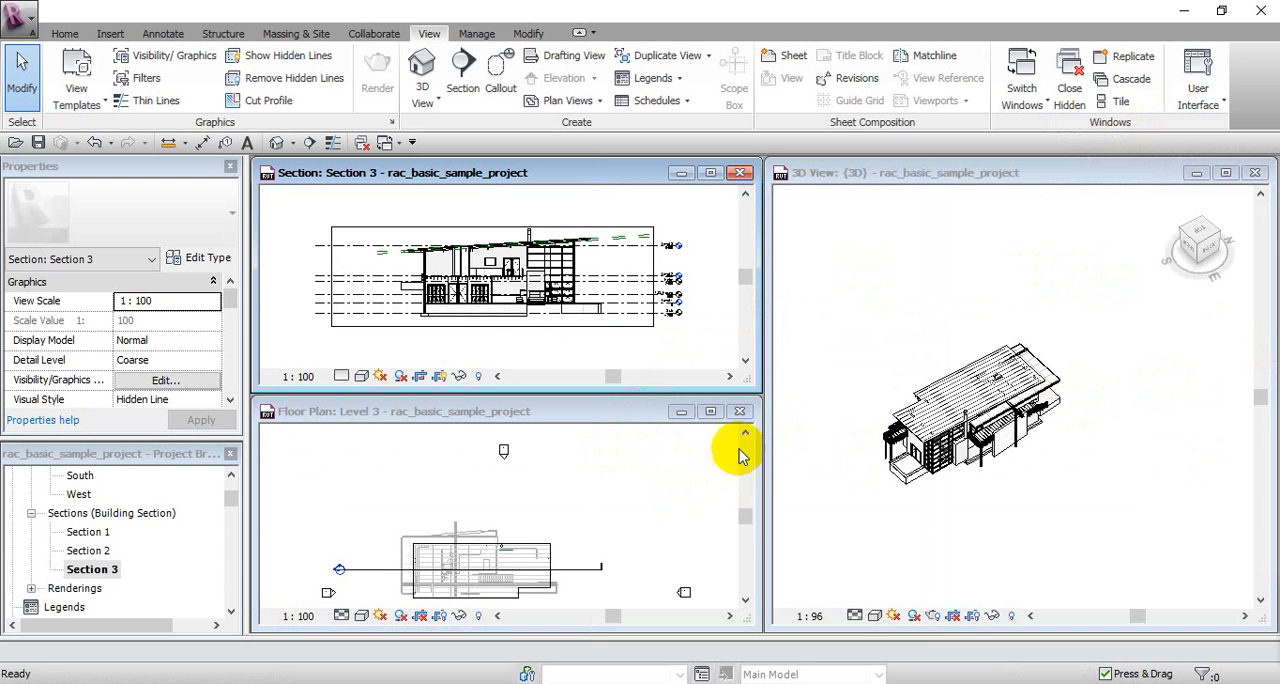
left_click(1255, 172)
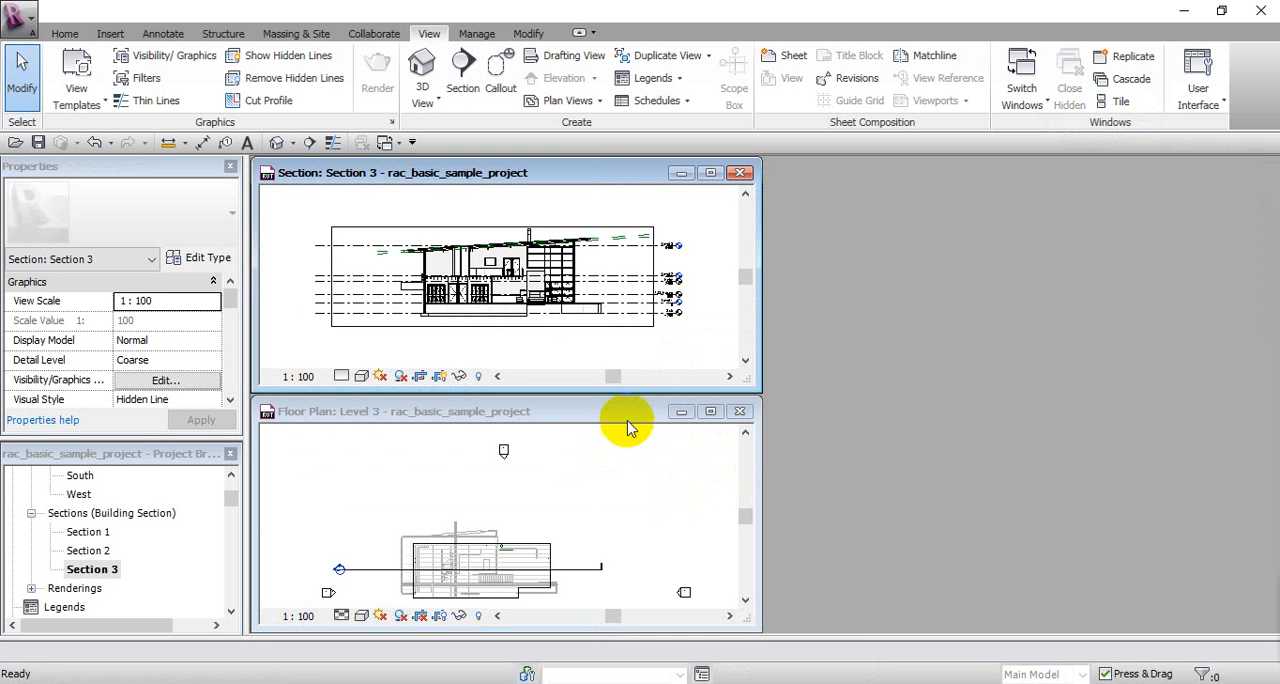
left_click_drag(628, 421, 1148, 172)
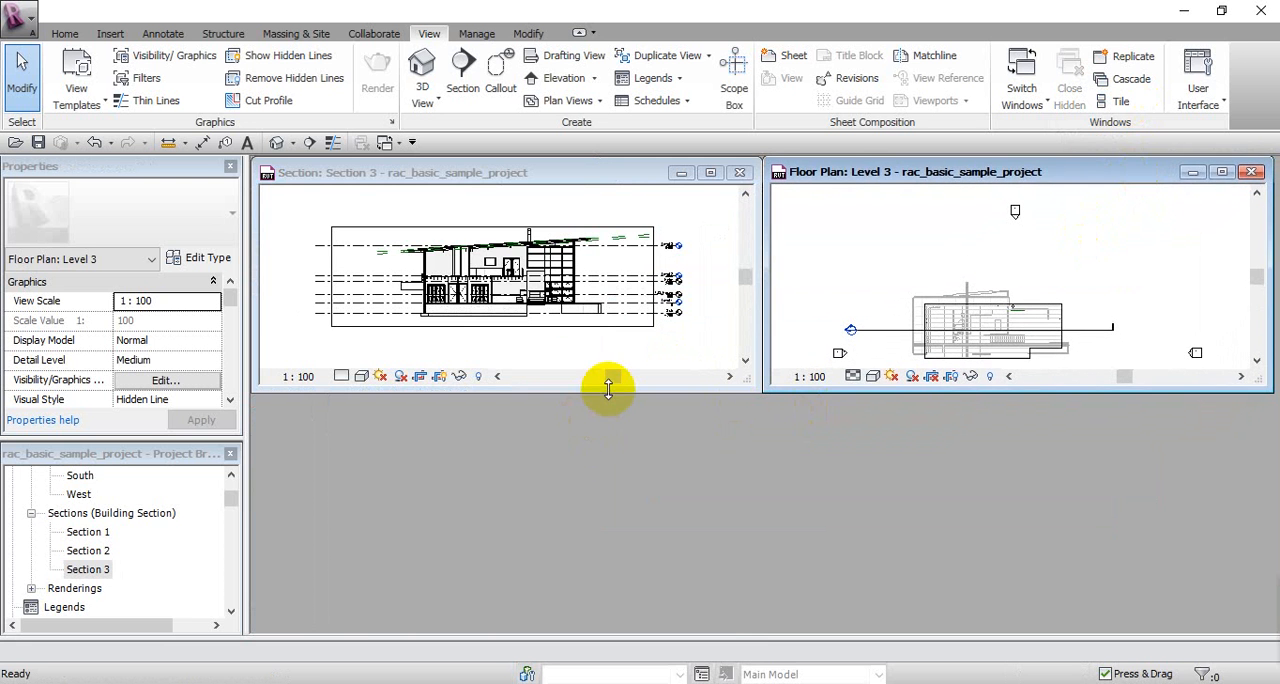
left_click_drag(608, 390, 596, 620)
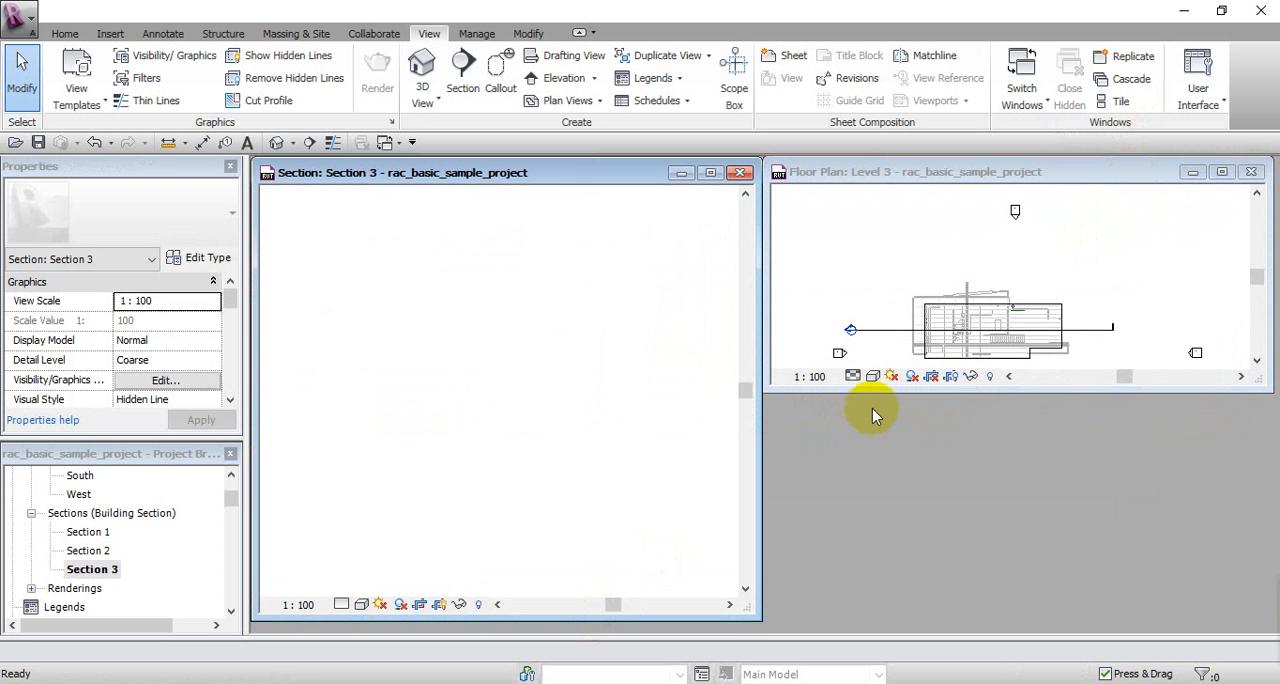
left_click_drag(874, 390, 880, 621)
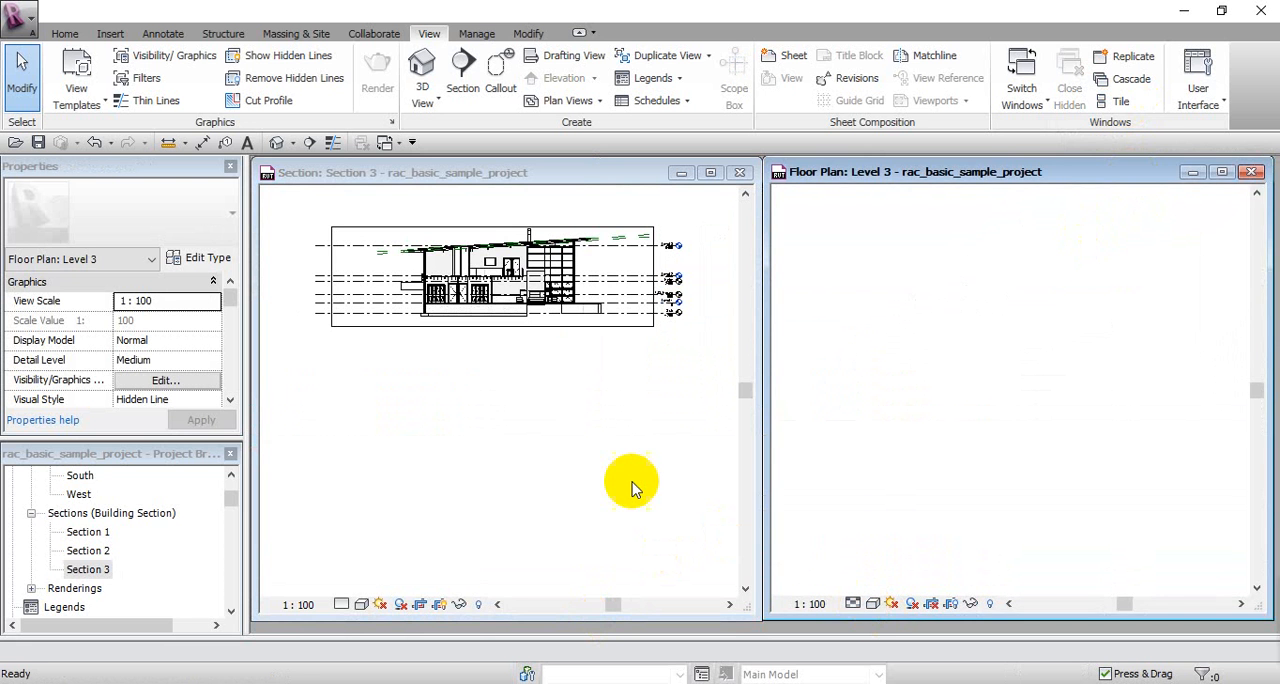
left_click(625, 483)
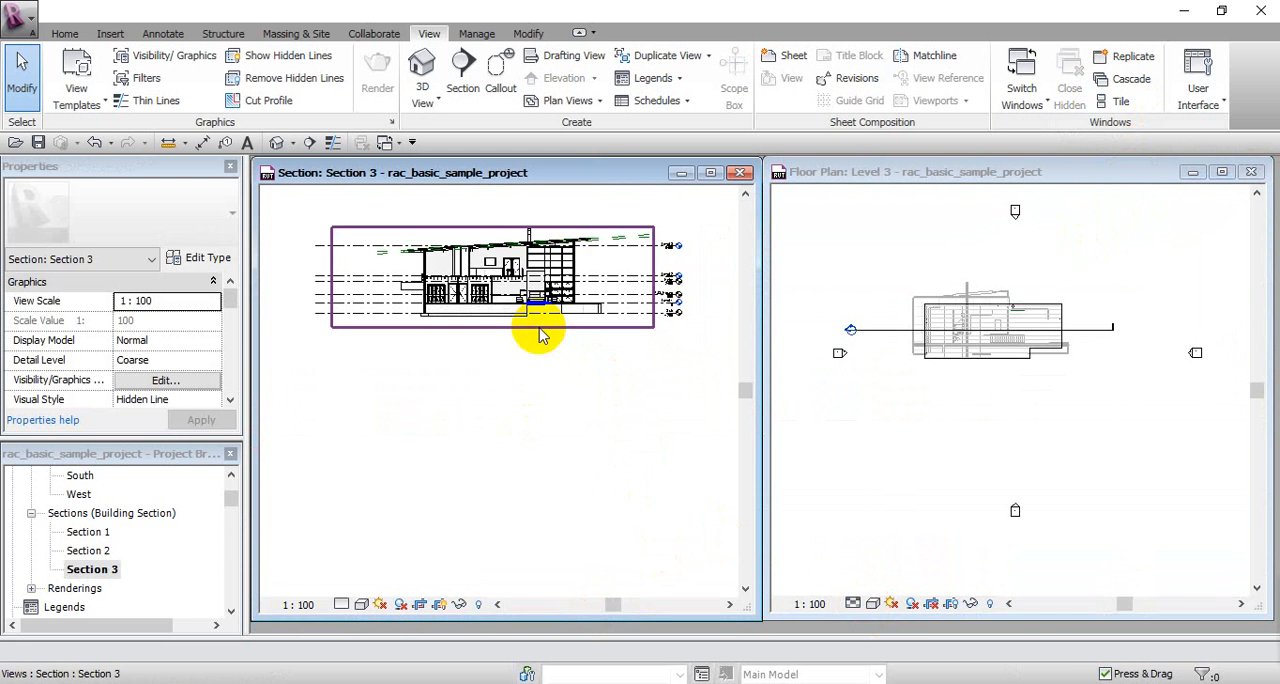
left_click(926, 396)
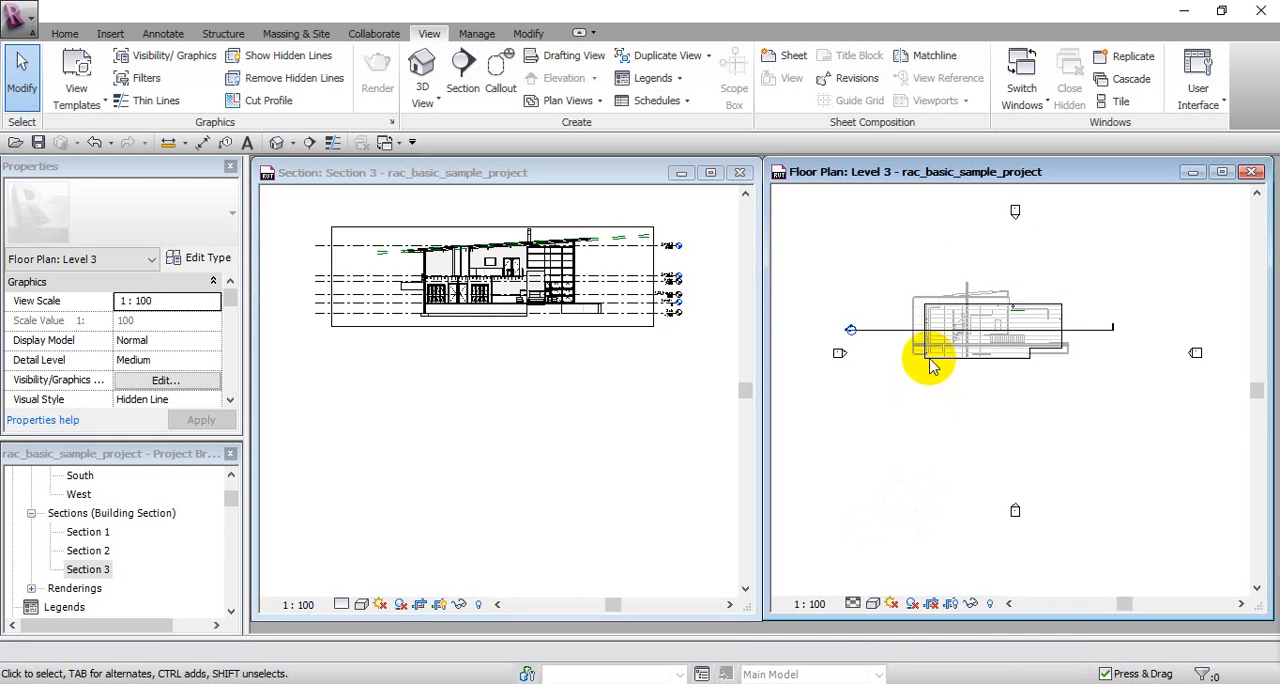
Step: Flip the section line's viewing direction in the Level 3 plan and flip it back toward the upper side of the building
left_click(906, 424)
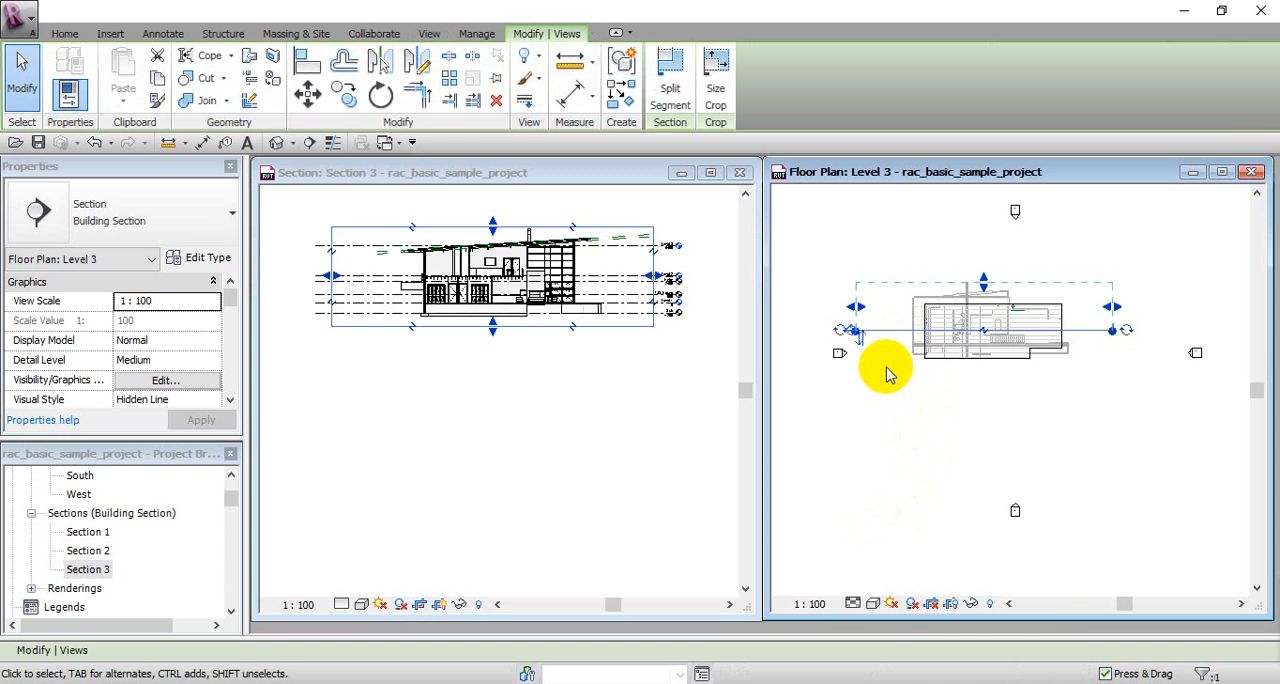
scroll(904, 336, "up", 3)
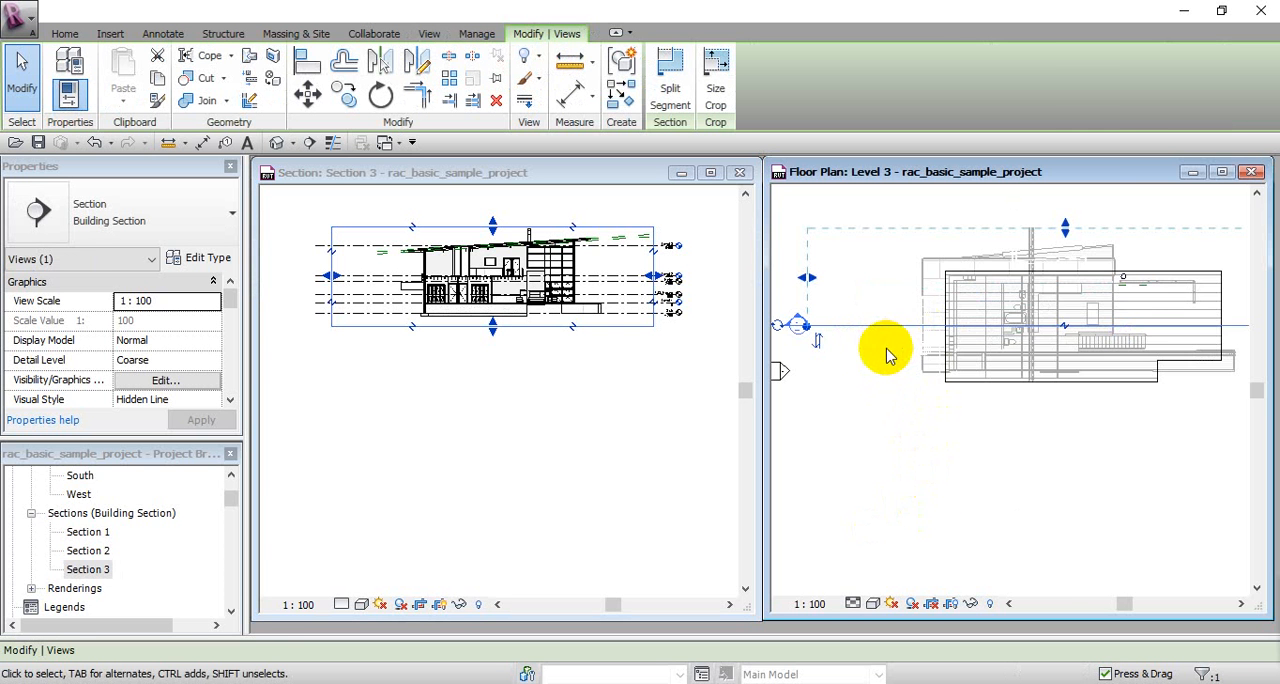
scroll(890, 363, "down", 2)
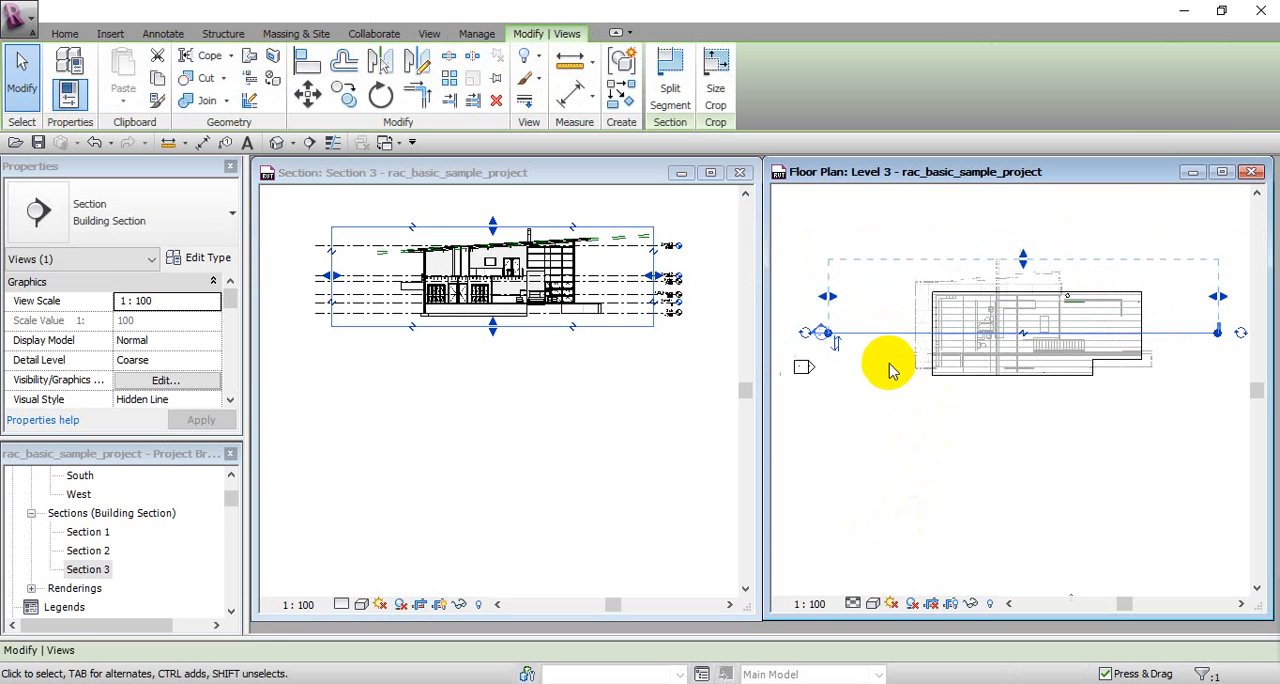
left_click(838, 358)
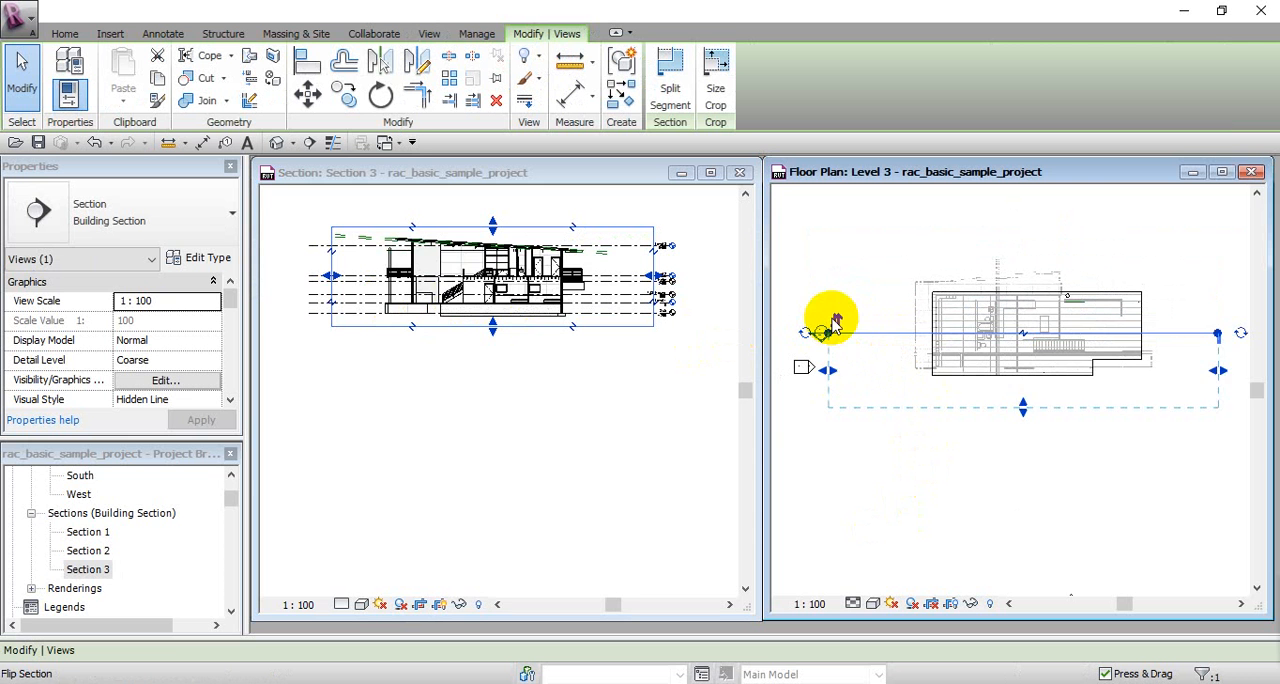
left_click(833, 320)
left_click(840, 344)
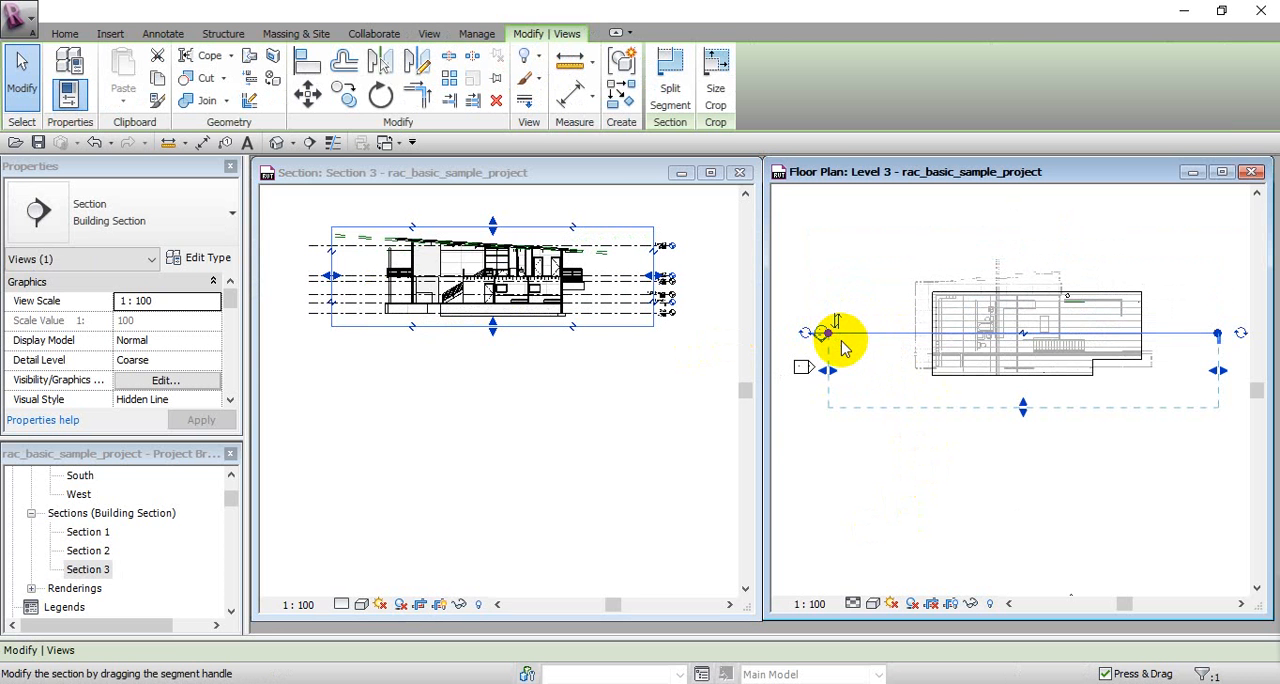
left_click(834, 330)
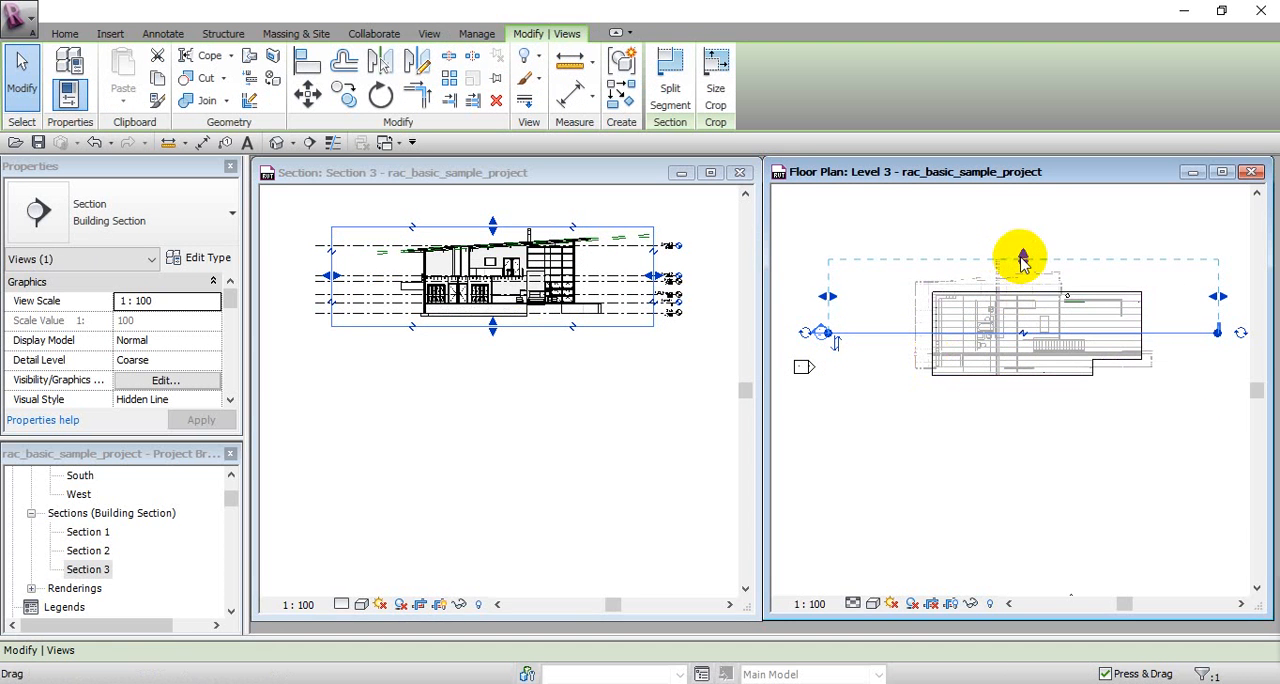
Step: Shorten the section's view depth to just beyond the cut line, and extend it back past the building's upper edge
left_click_drag(1022, 260, 1026, 305)
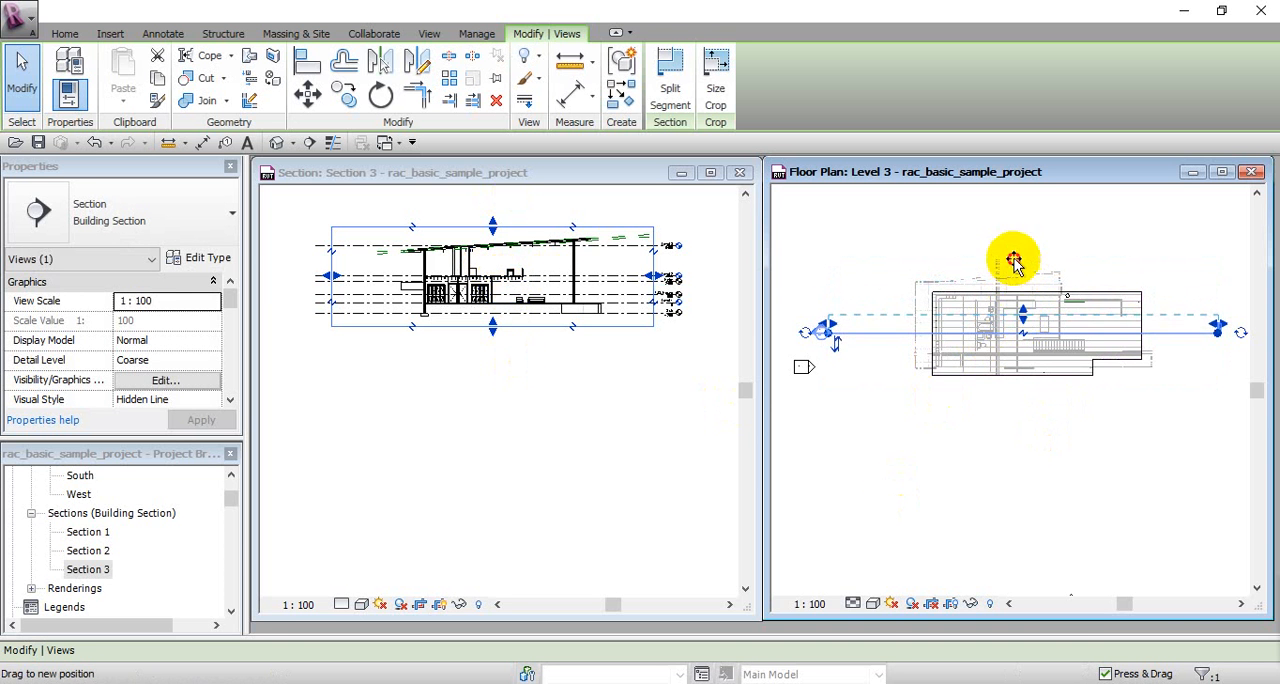
left_click_drag(1014, 245, 1016, 243)
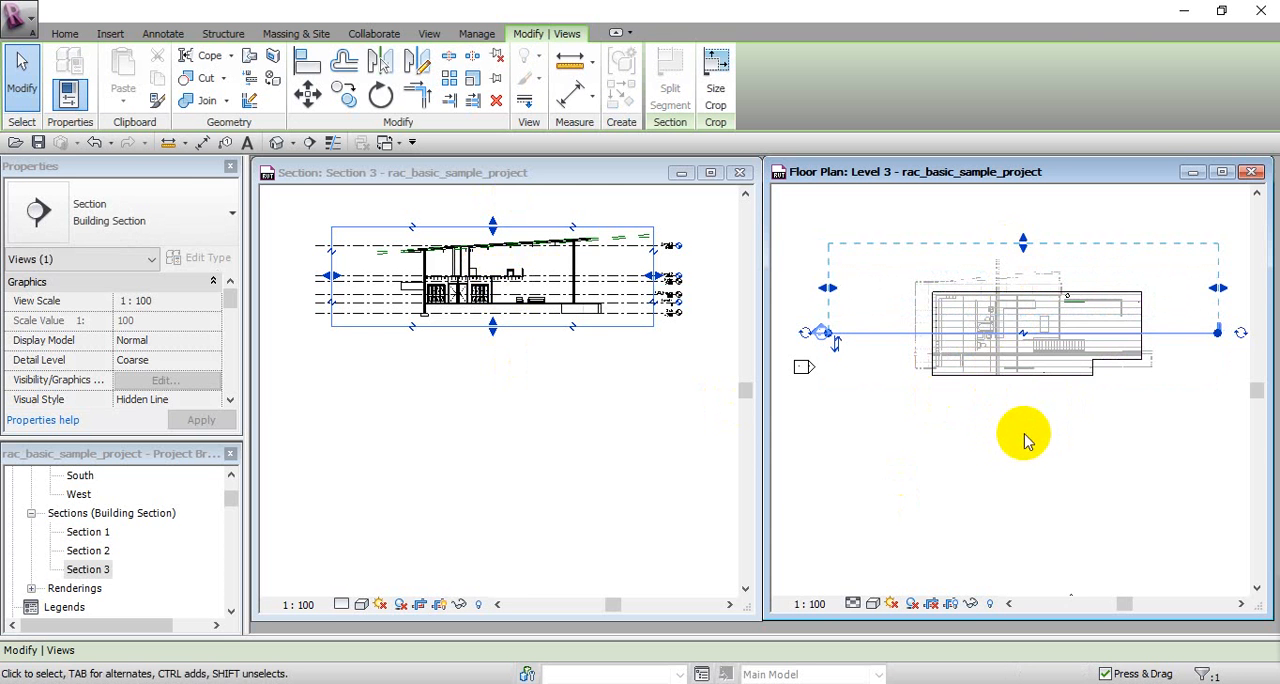
middle_click_drag(1020, 436, 1007, 438)
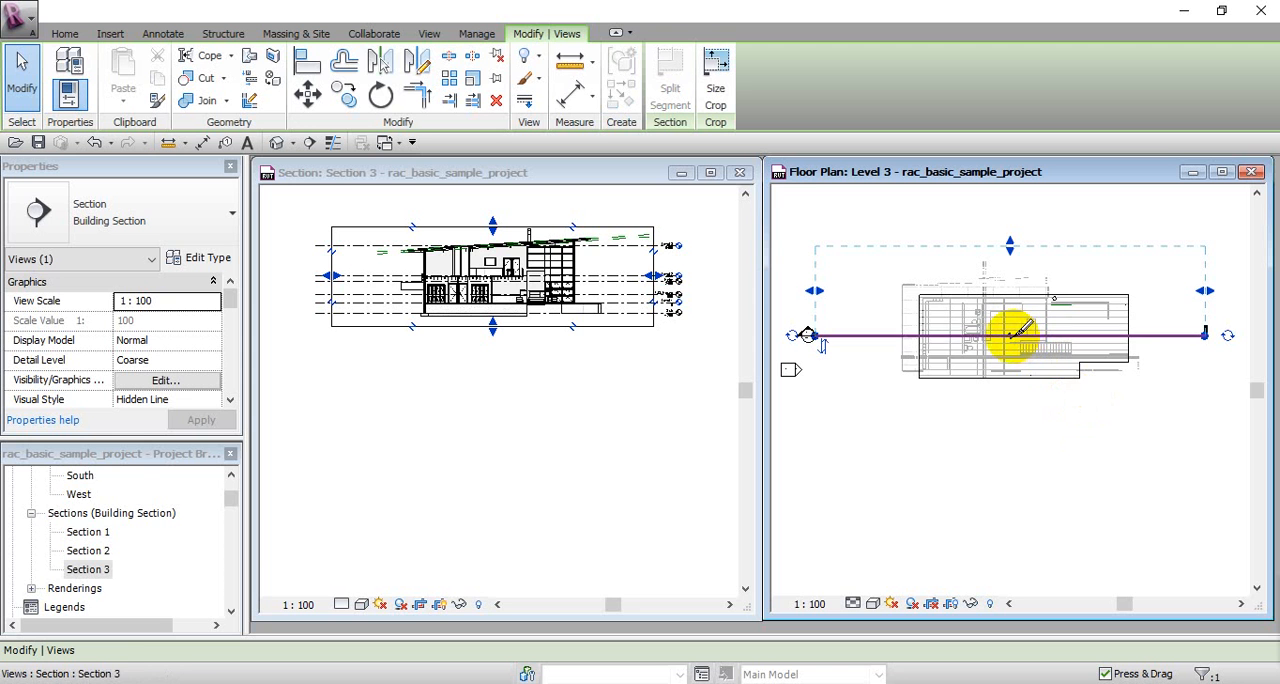
left_click(1012, 336)
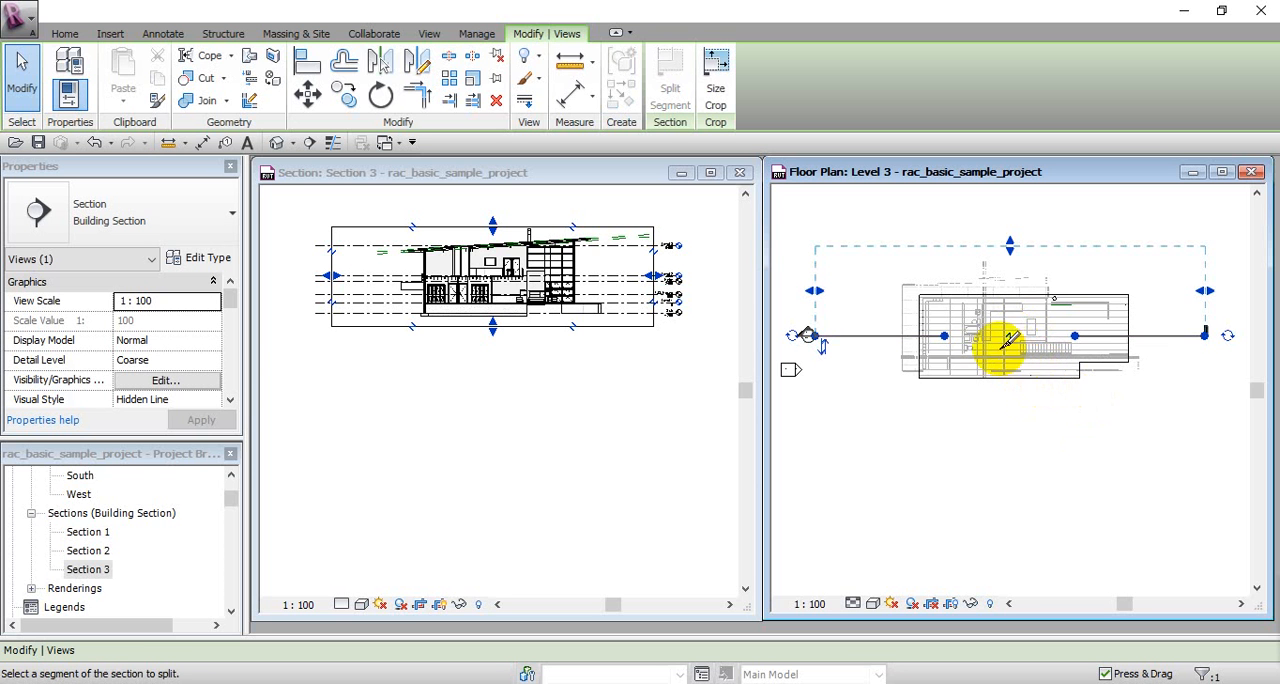
left_click(1008, 338)
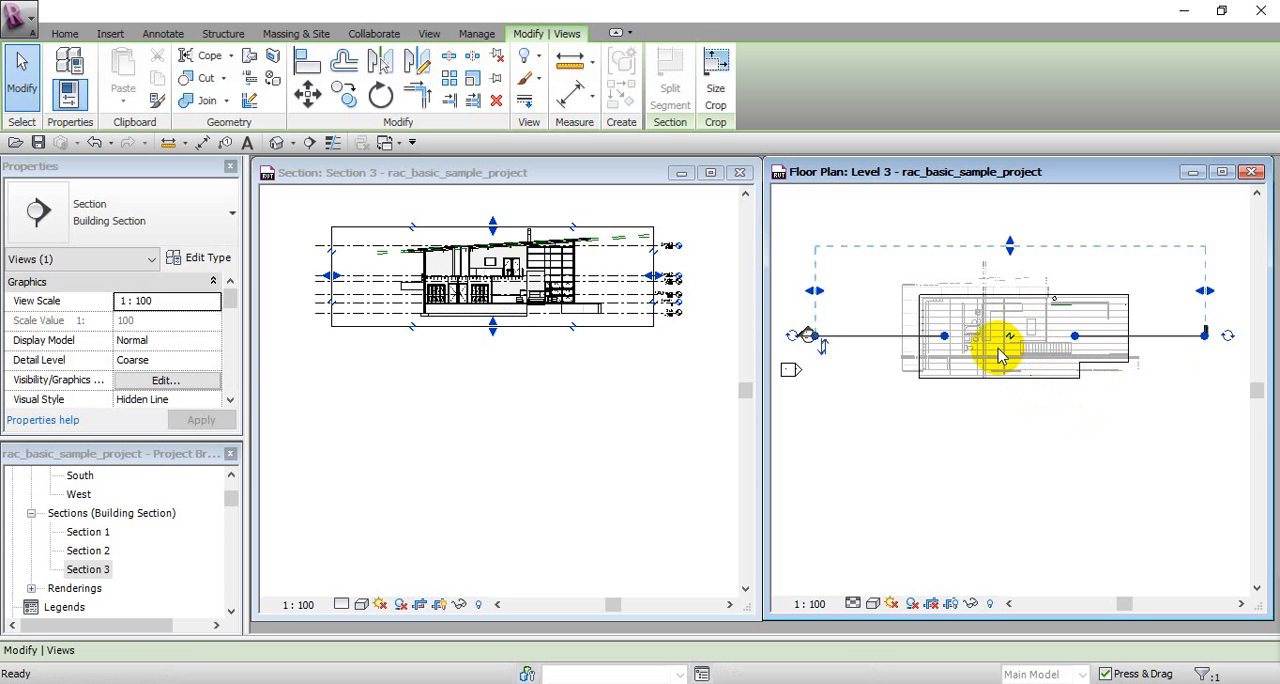
key("Escape")
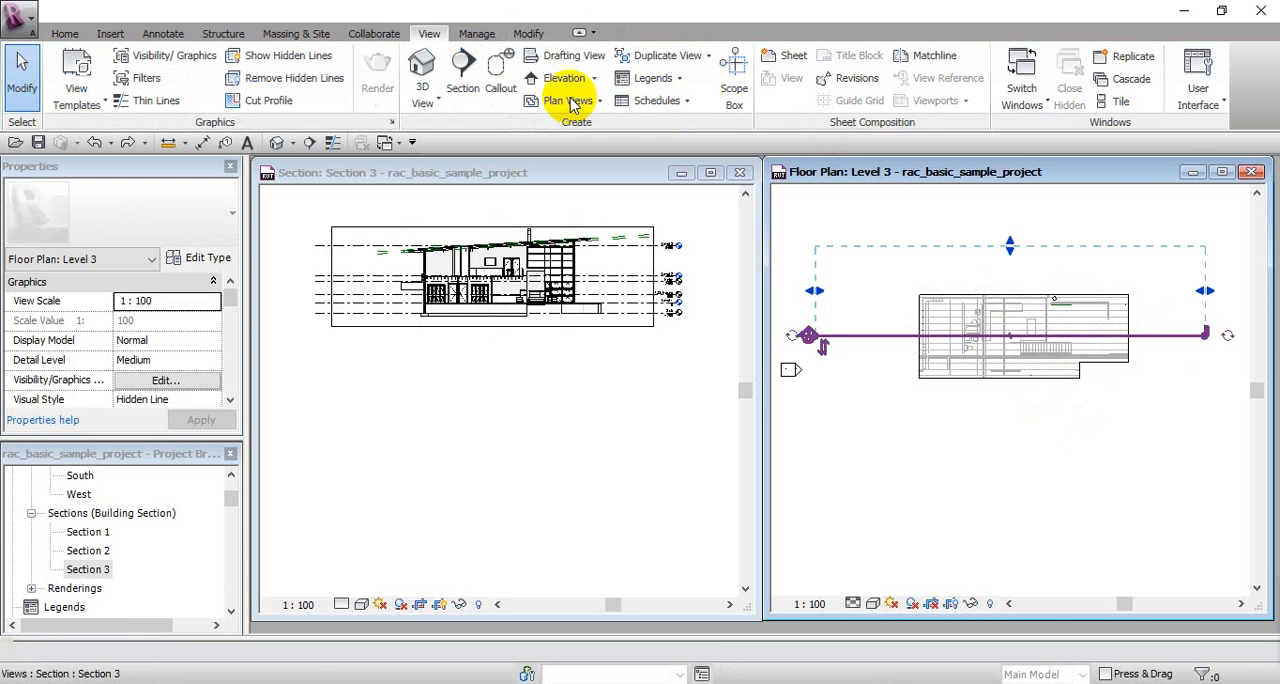
Step: Split the section line near its midpoint and offset its right-hand segment to below the building, creating a jogged section
left_click(670, 85)
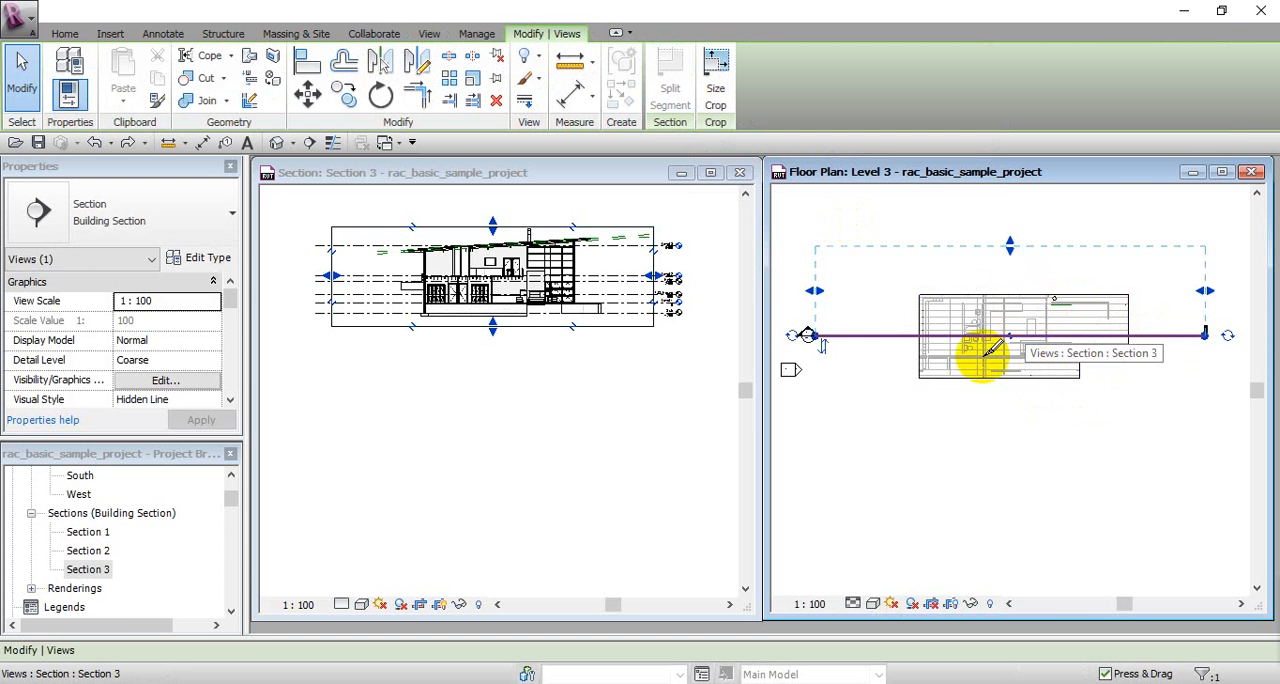
left_click(1009, 336)
left_click(1012, 335)
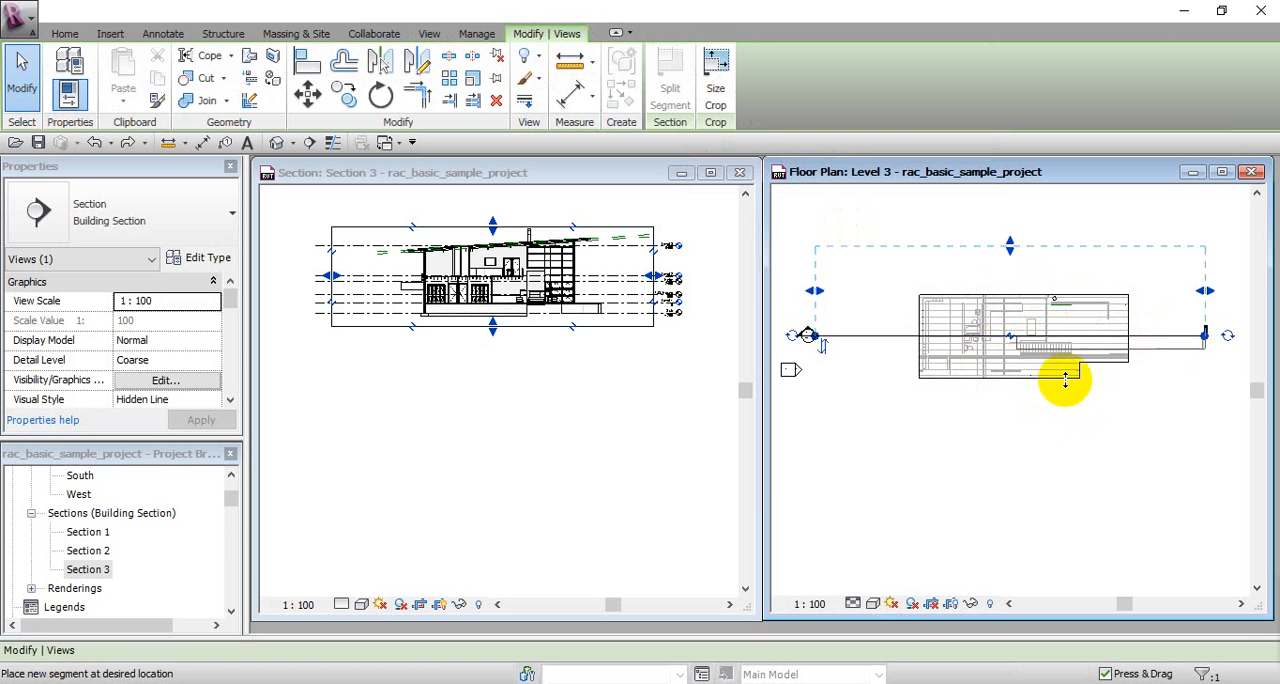
left_click(1079, 440)
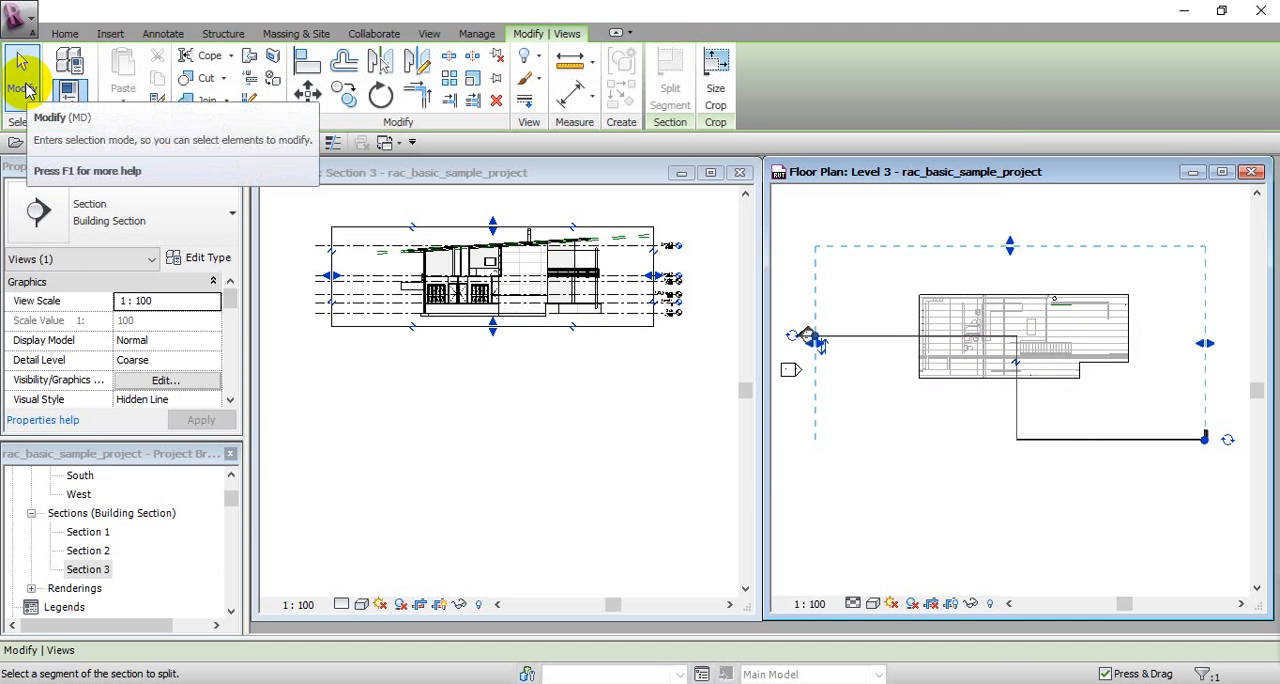
left_click(22, 80)
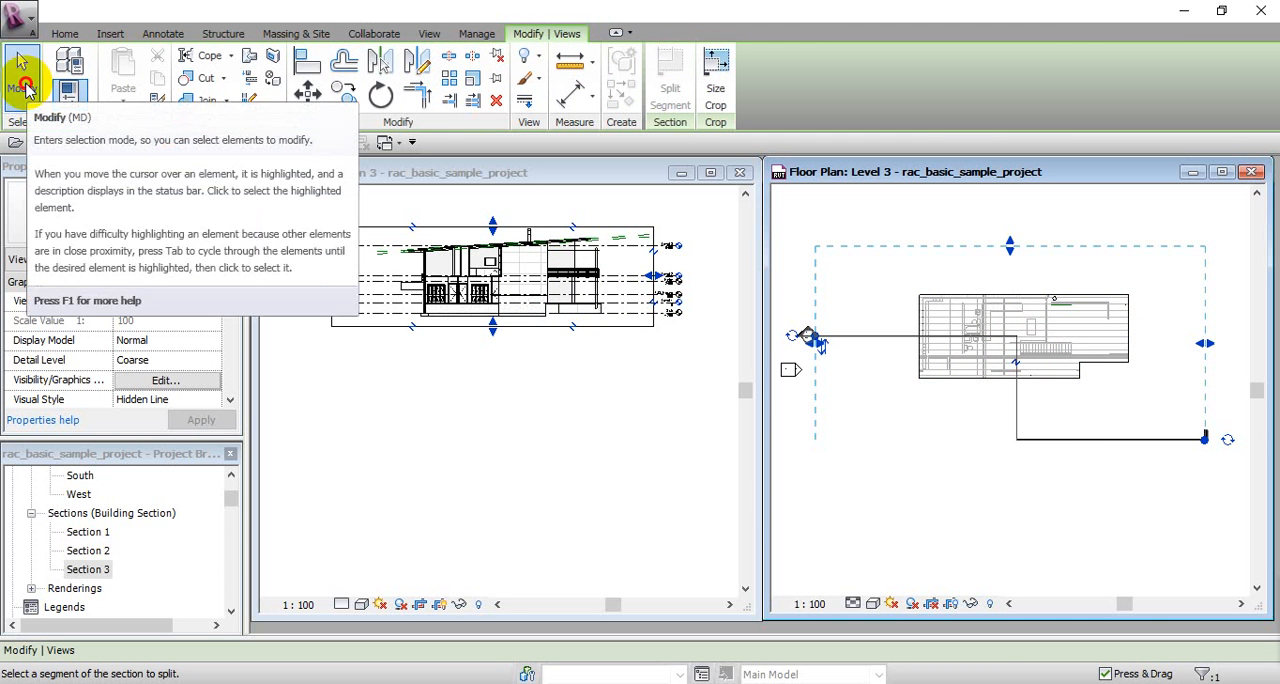